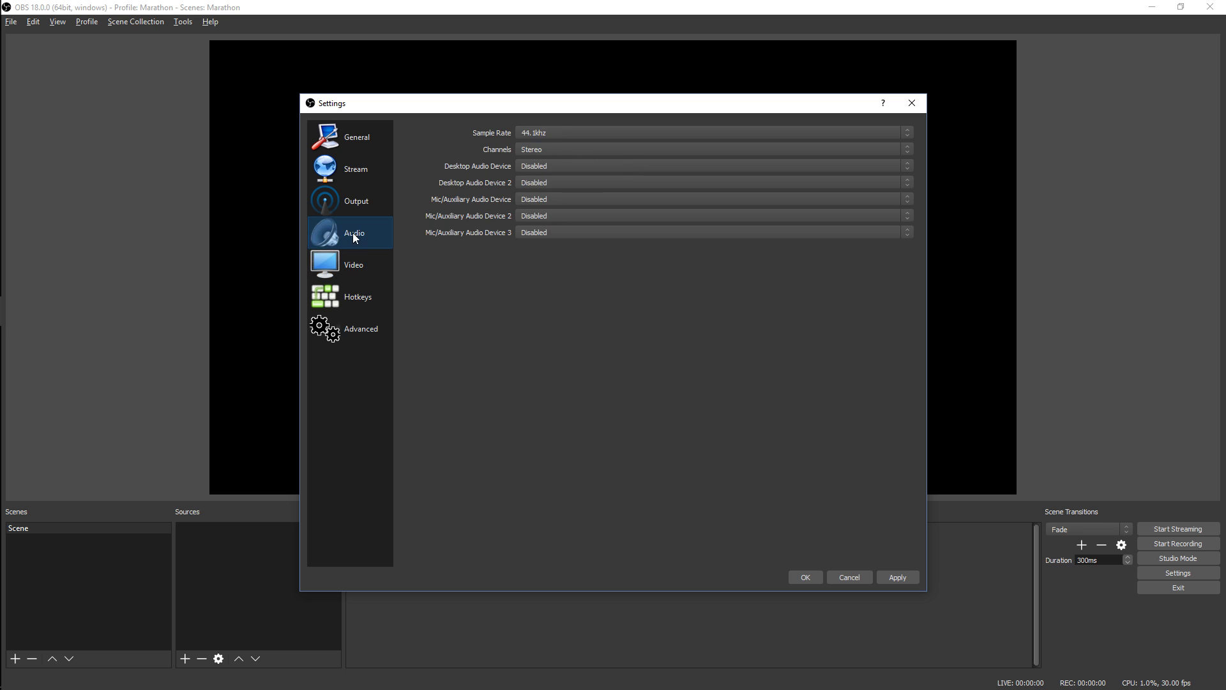
Set both the first desktop audio device and the first mic/auxiliary audio device to Default
left_click(553, 165)
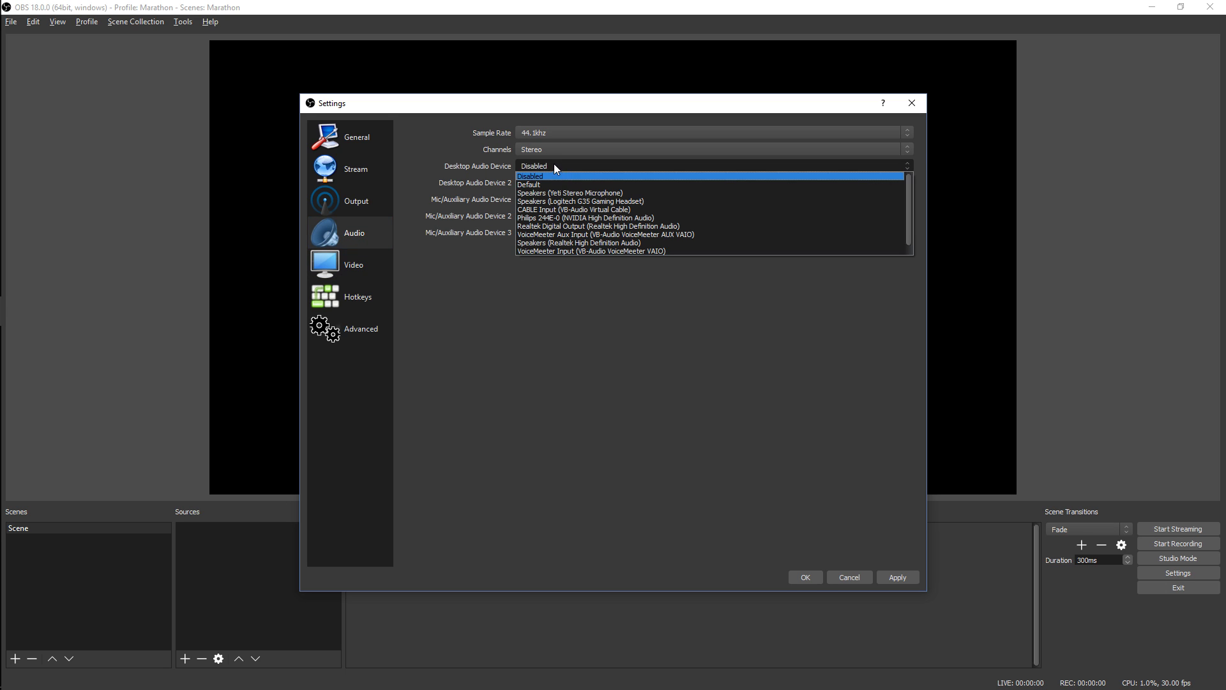
left_click(553, 178)
left_click(540, 200)
left_click(548, 218)
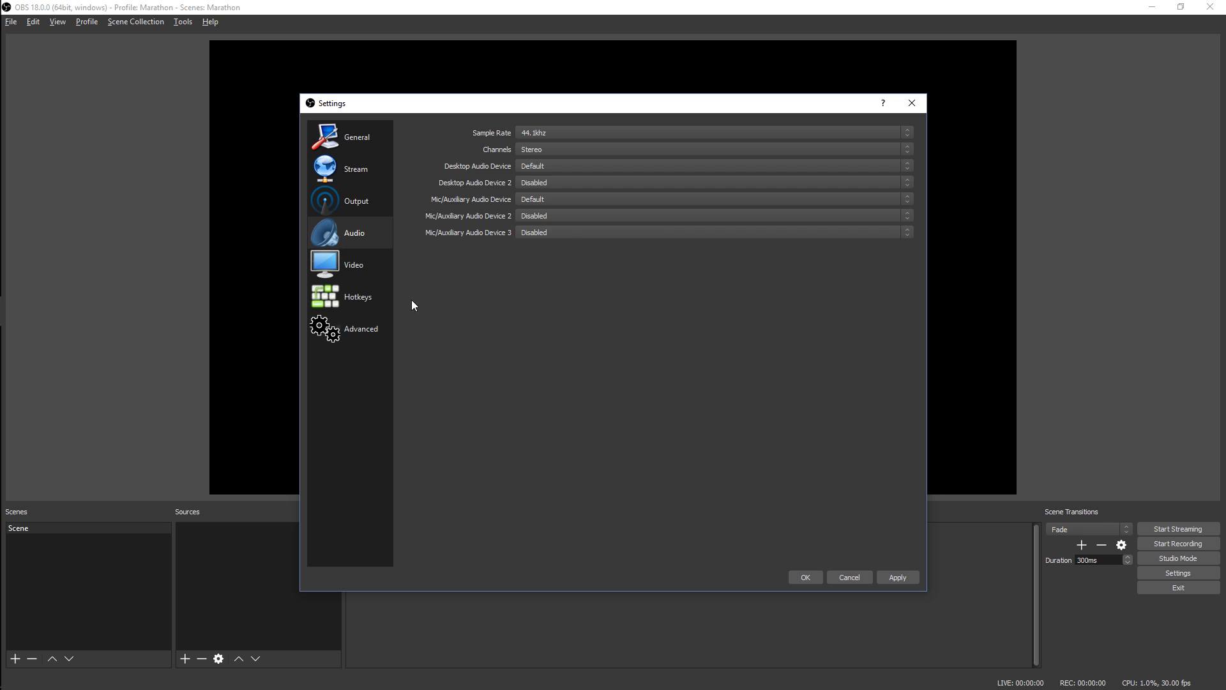
Review the Video, Hotkeys, Advanced and Output settings and save the settings
left_click(345, 264)
left_click(355, 295)
left_click(359, 318)
left_click(347, 264)
left_click(353, 294)
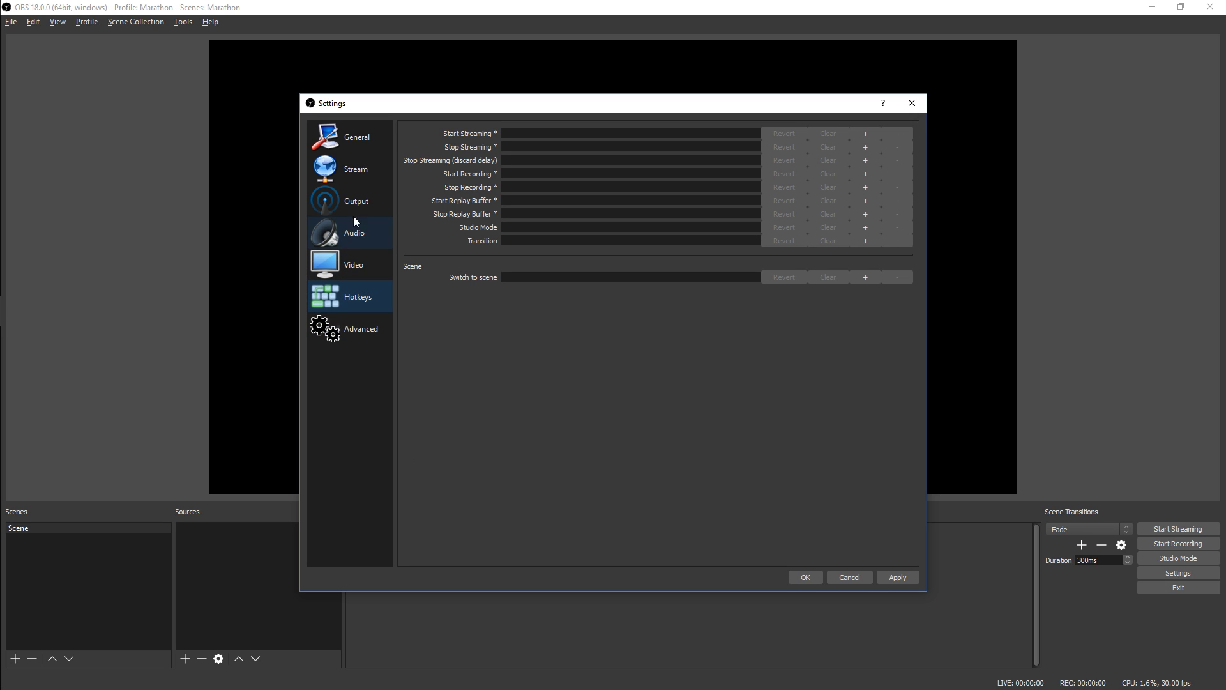
left_click(345, 198)
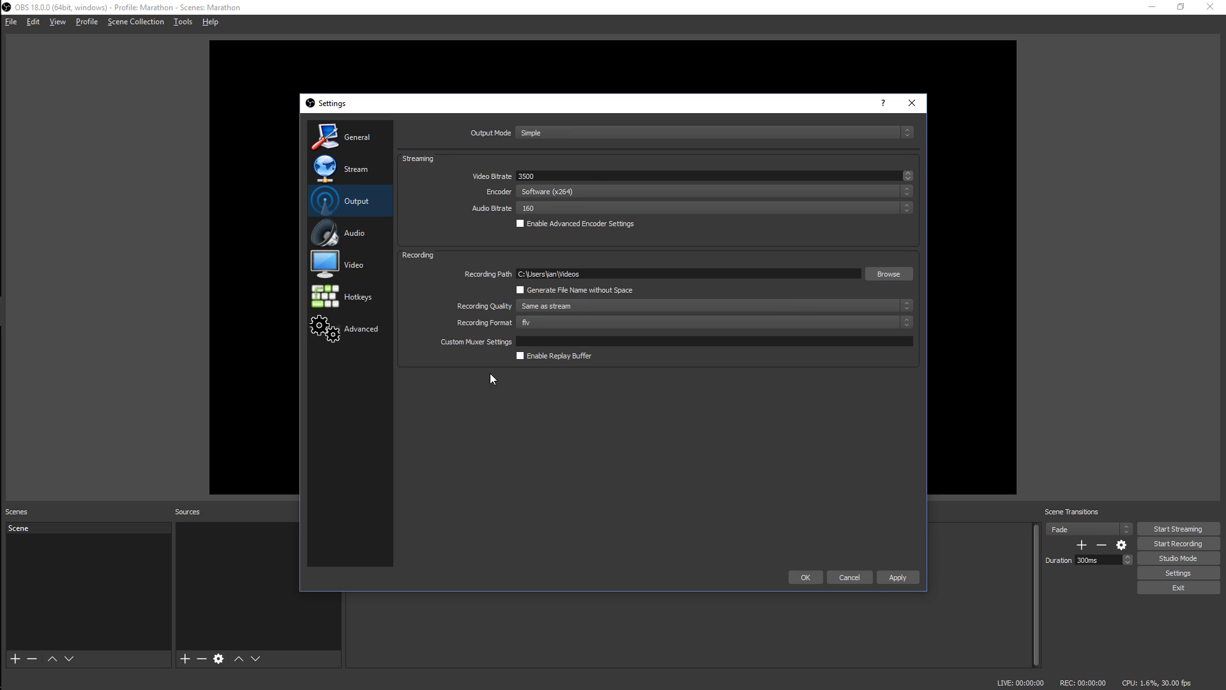
left_click(806, 578)
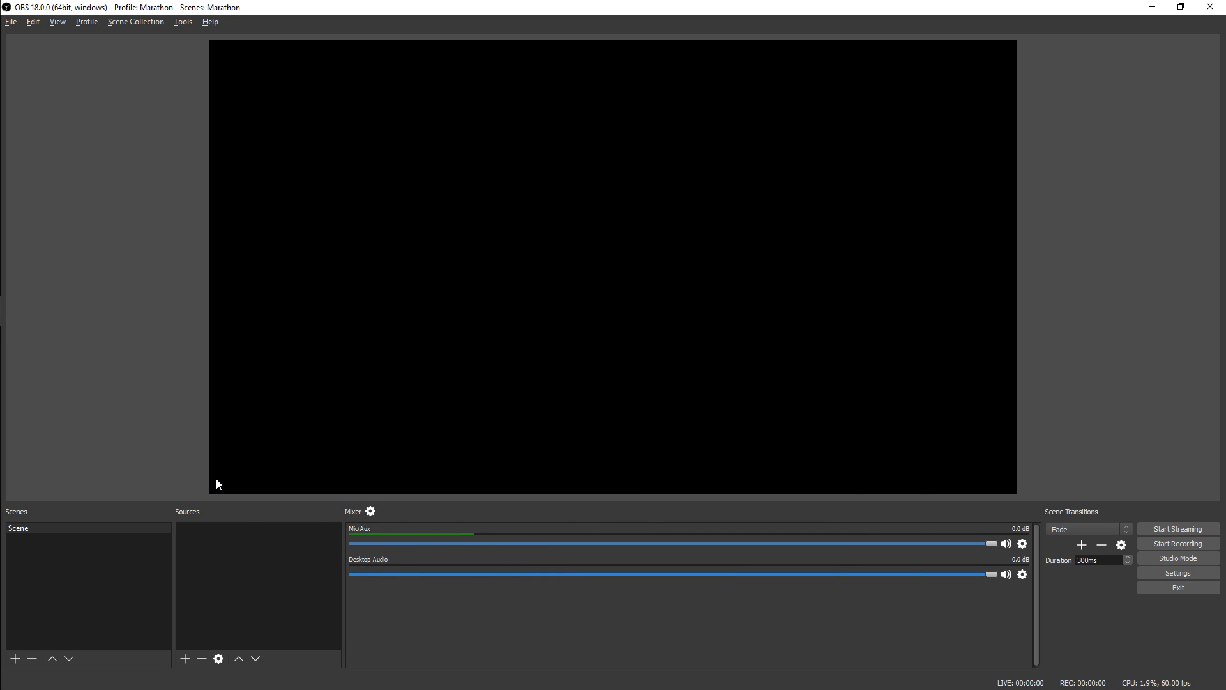
Rename the existing scene as Layout
right_click(24, 528)
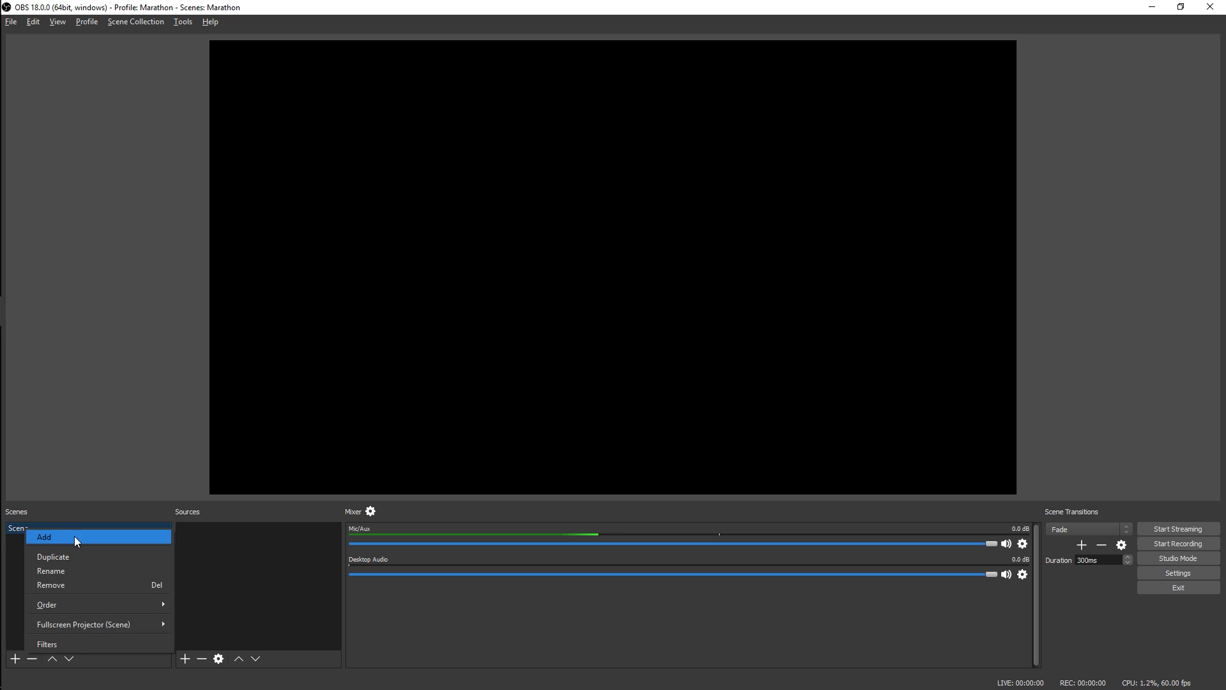
left_click(71, 571)
type("Layout")
key("Return")
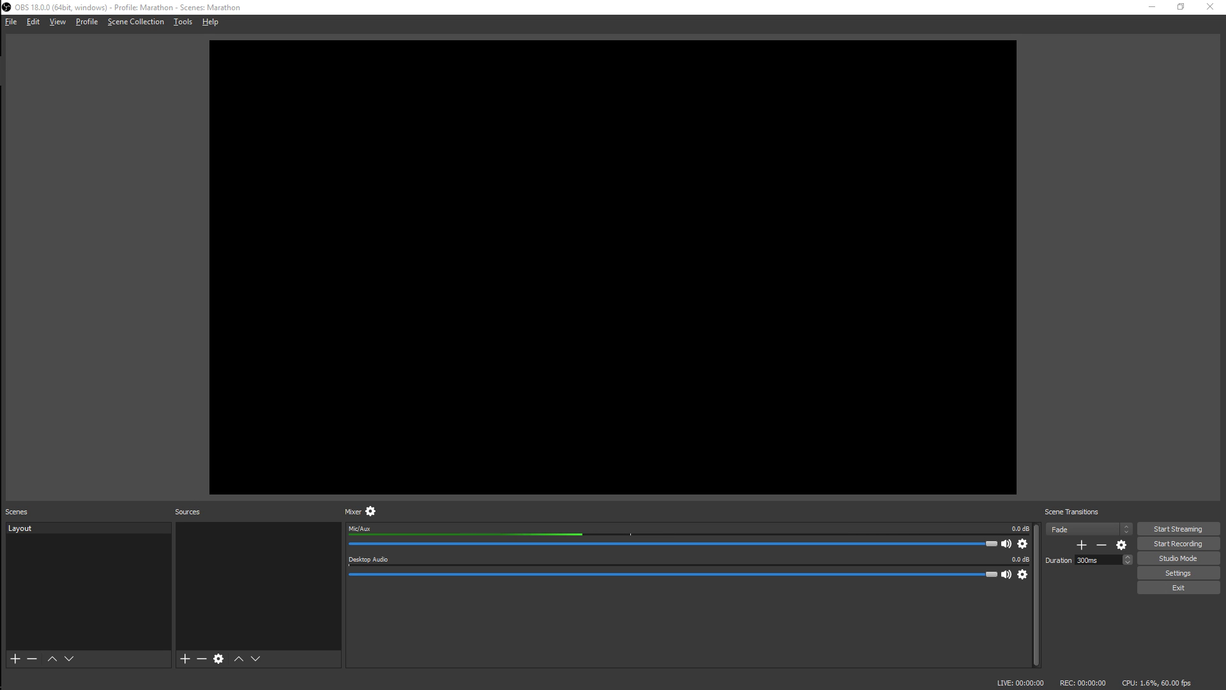
Add Layout_4_3_LAL.png and Layout_16_9_LAL_done.png from the Final PNGs folder as image sources in the Layout scene
left_click_drag(1225, 416, 260, 598)
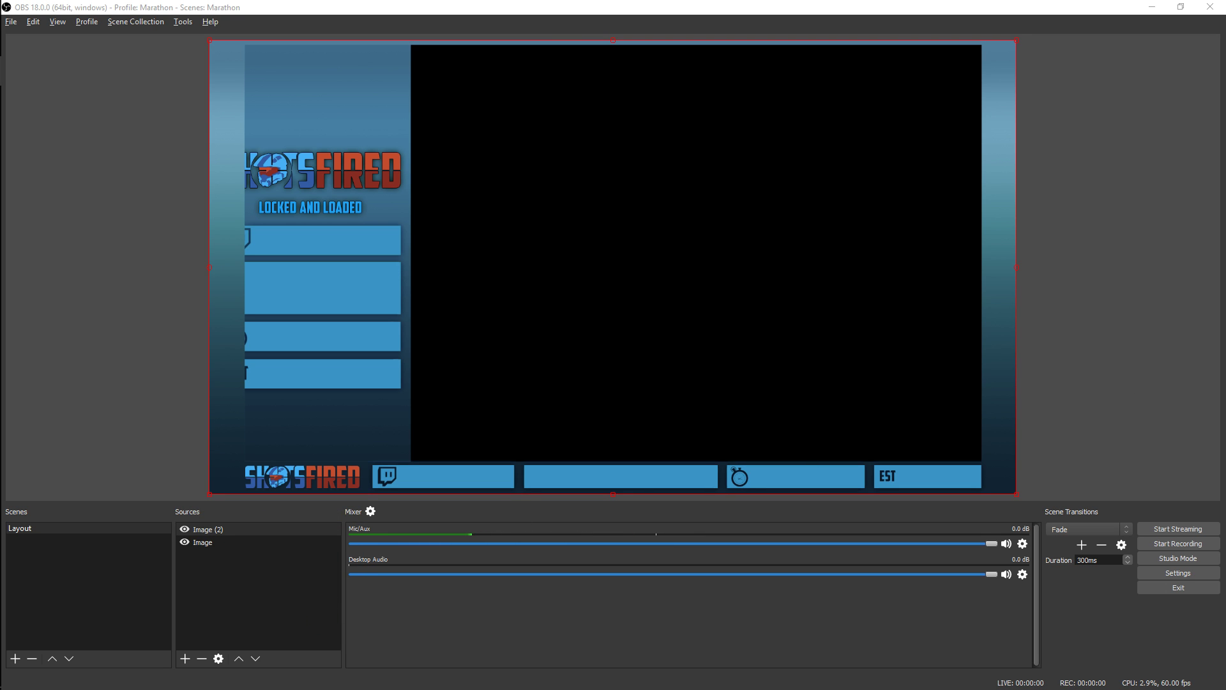
left_click_drag(1225, 211, 593, 167)
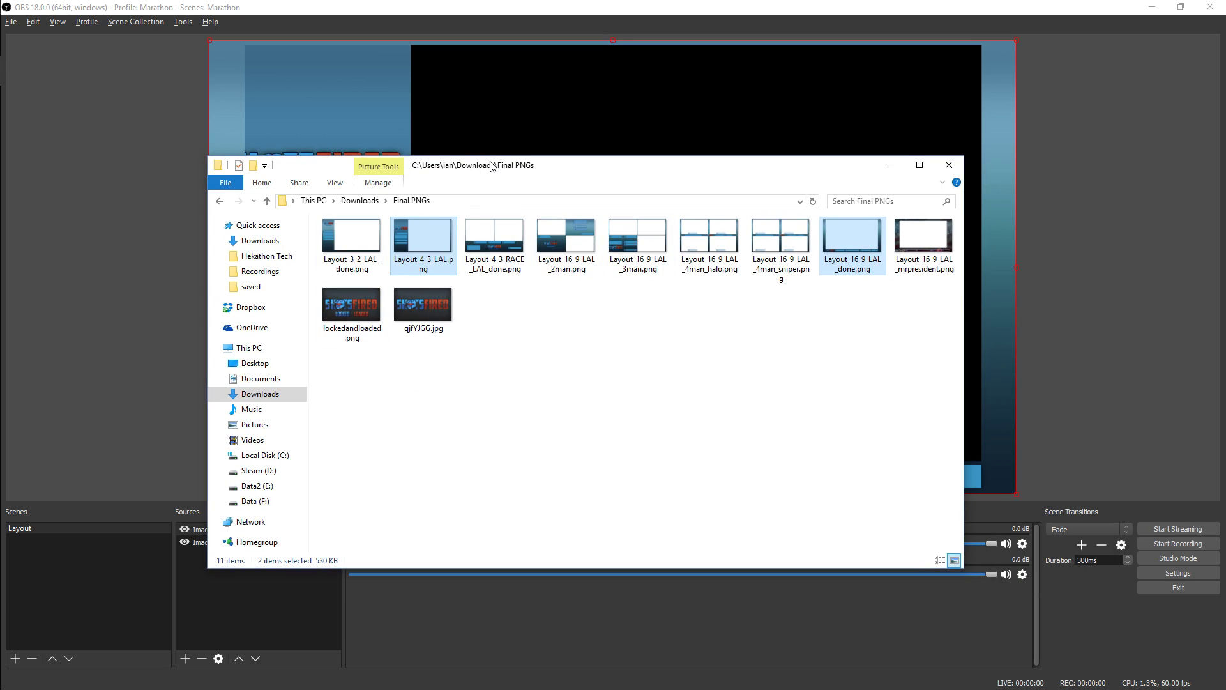
left_click_drag(492, 166, 1225, 172)
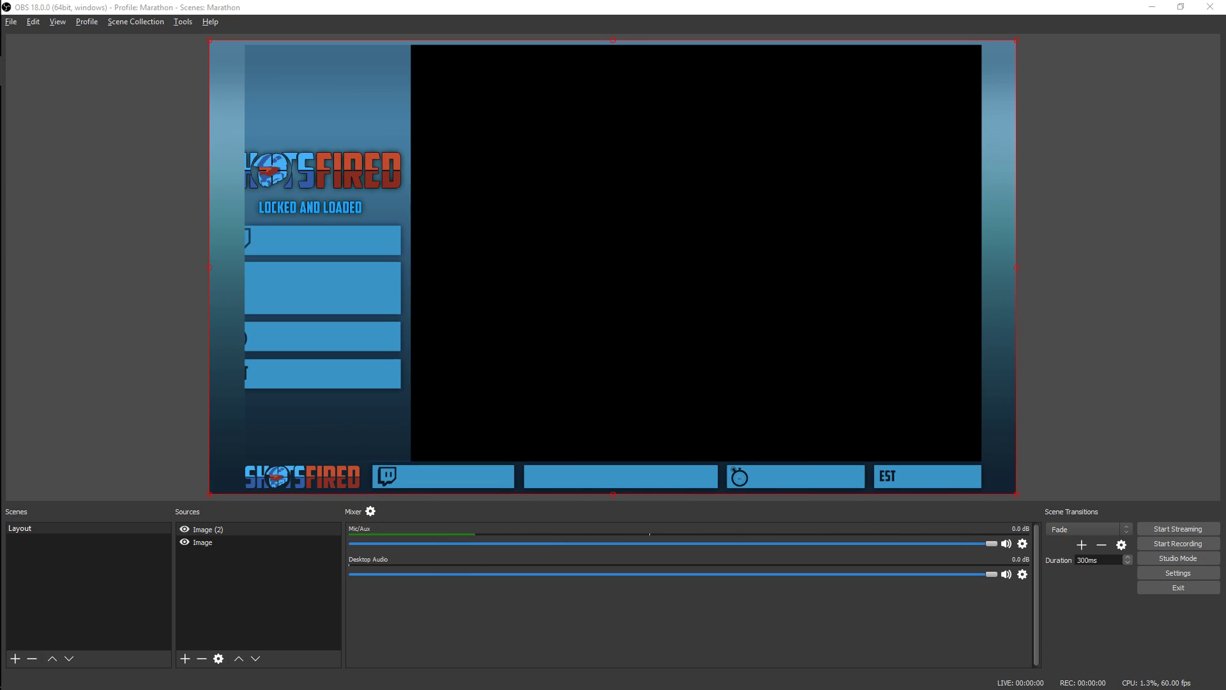
Check which image file the lower image source uses and try to rename that source
double_click(202, 544)
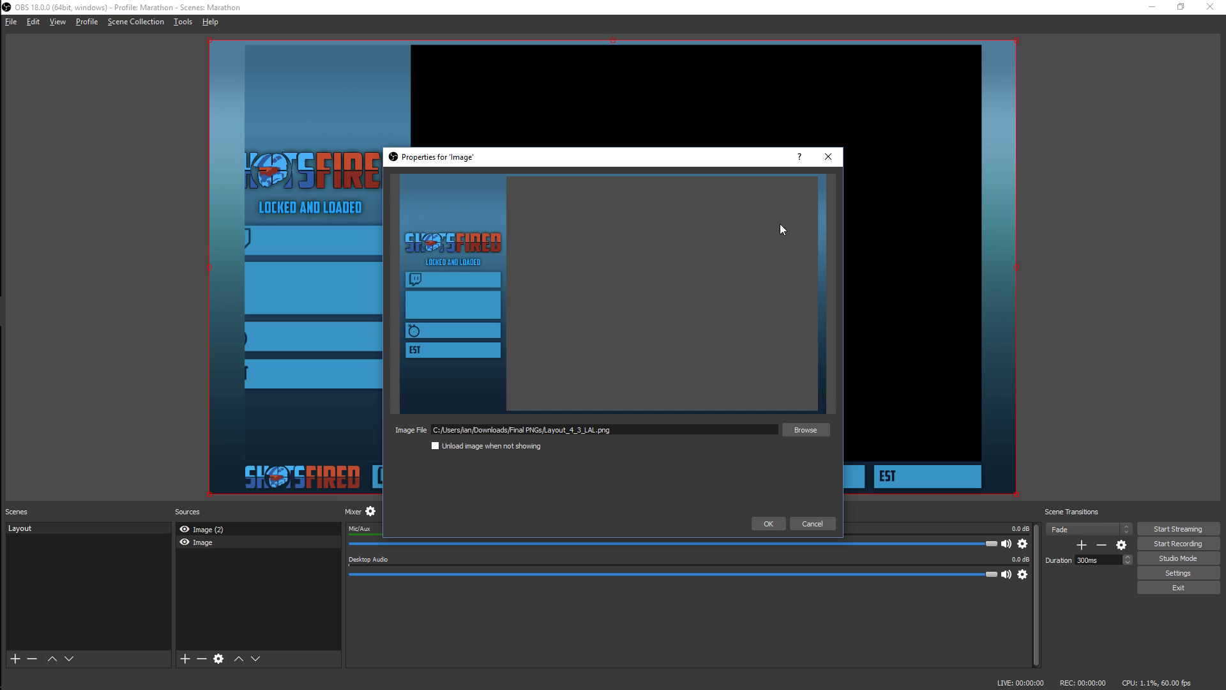
left_click(828, 158)
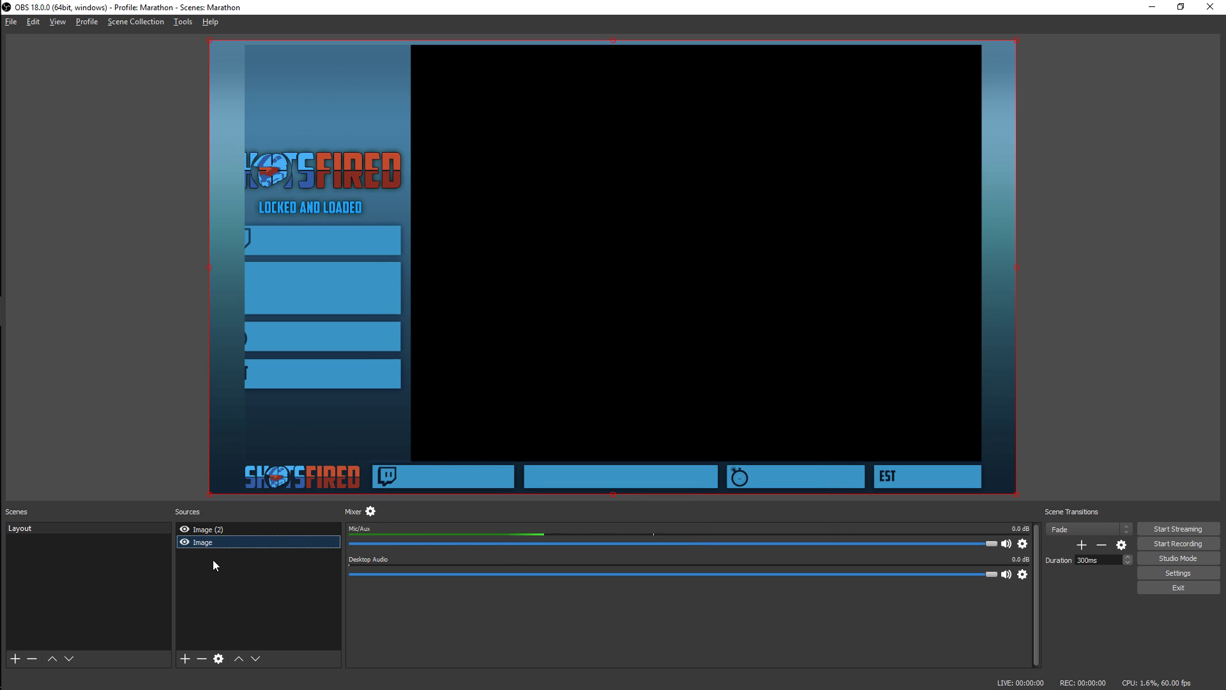
right_click(210, 543)
left_click(230, 394)
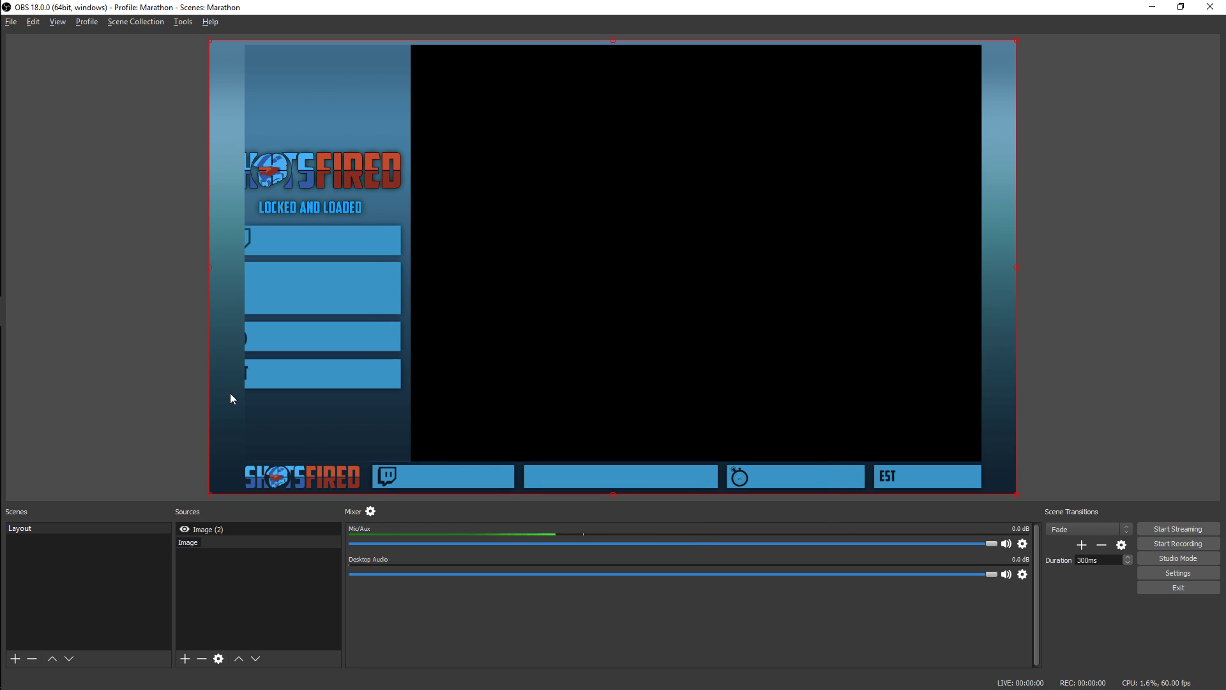
type("(2)")
key("Return")
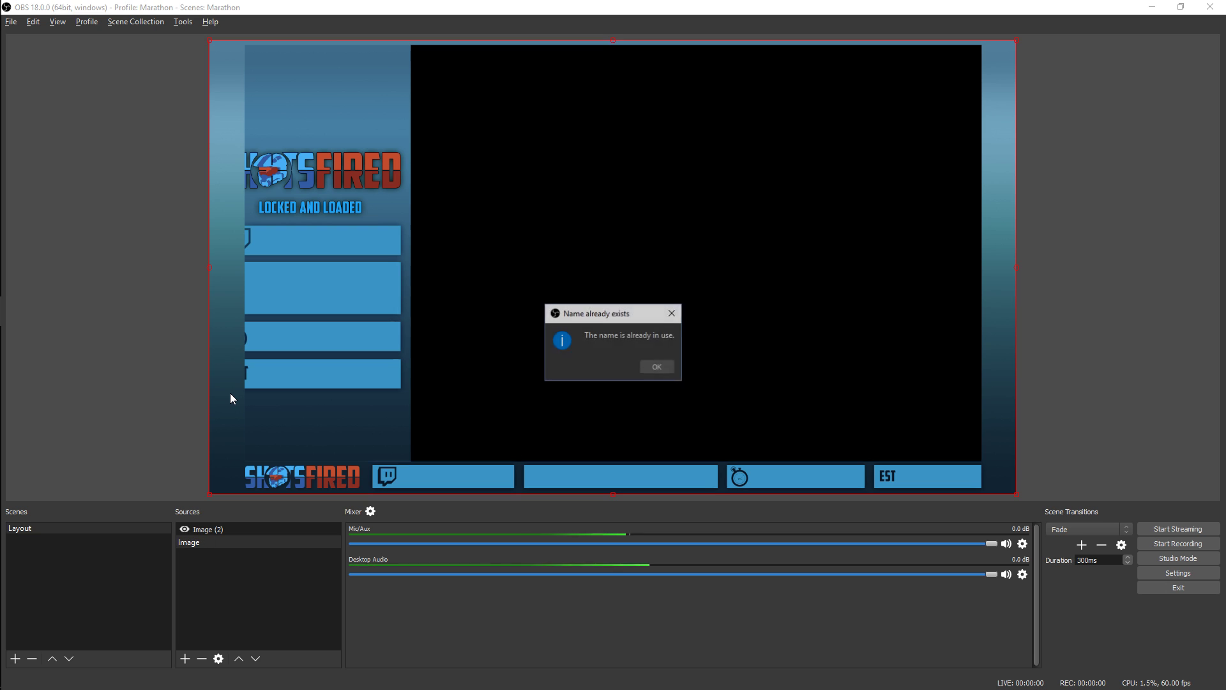
left_click(650, 367)
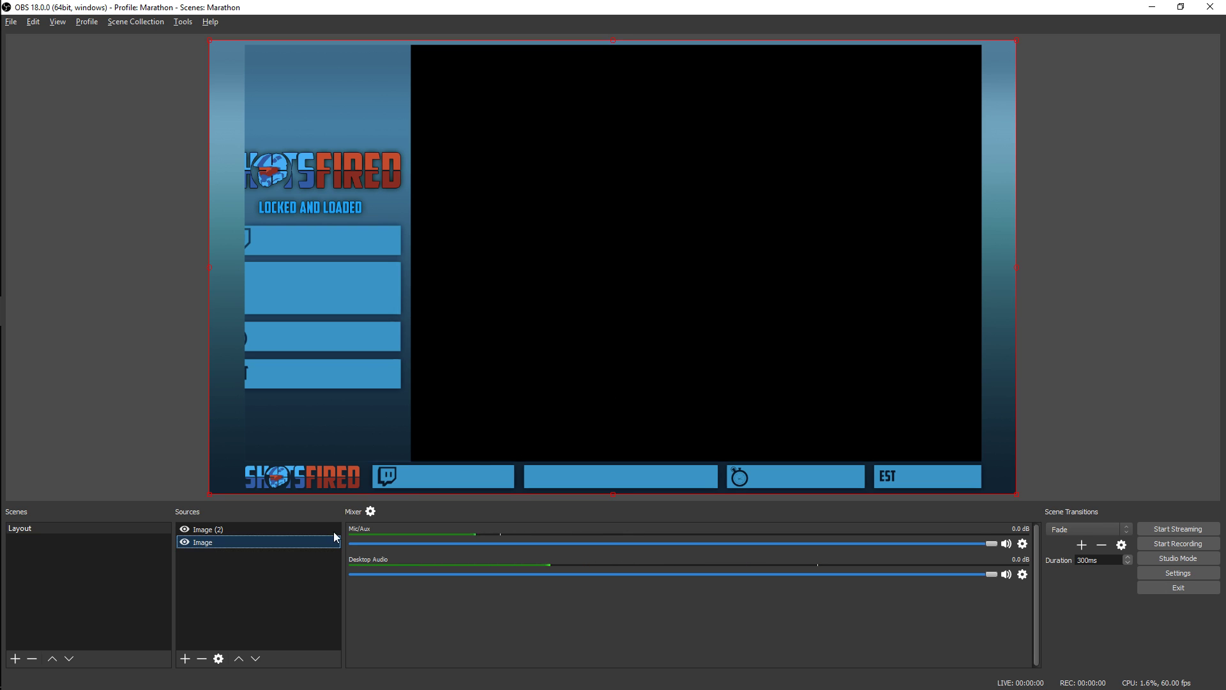
Rename the lower image source as Marathon 4:3
right_click(206, 542)
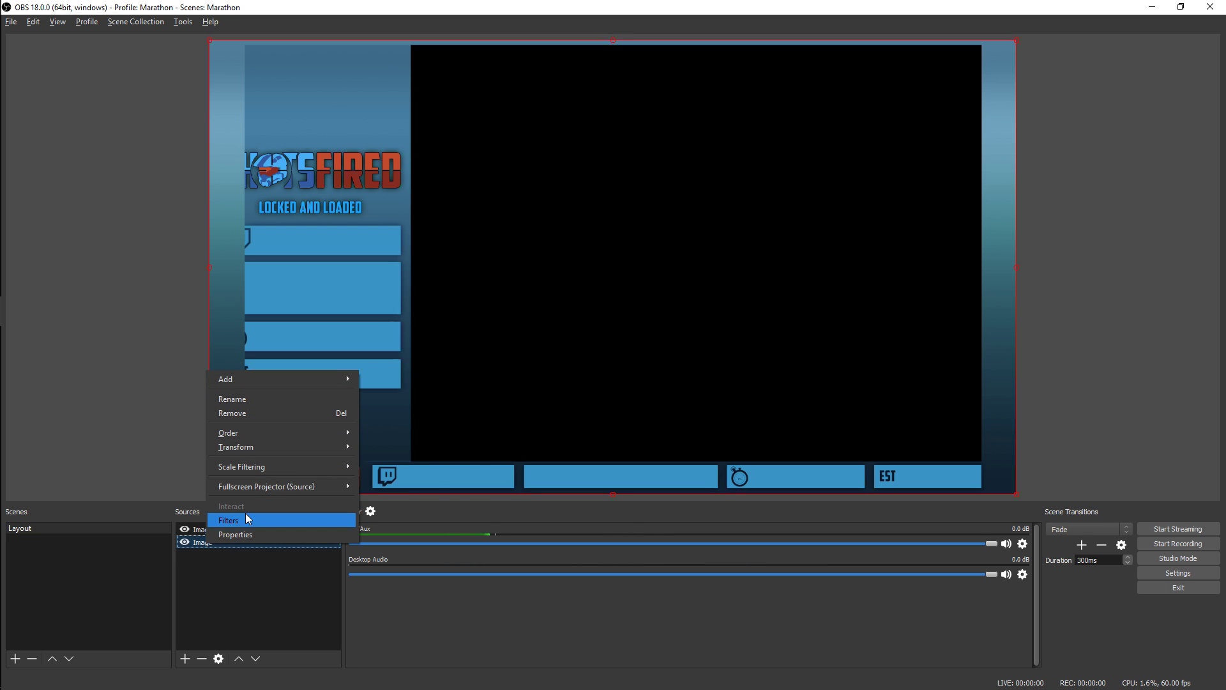
left_click(261, 400)
key("ctrl+a")
type("Ma")
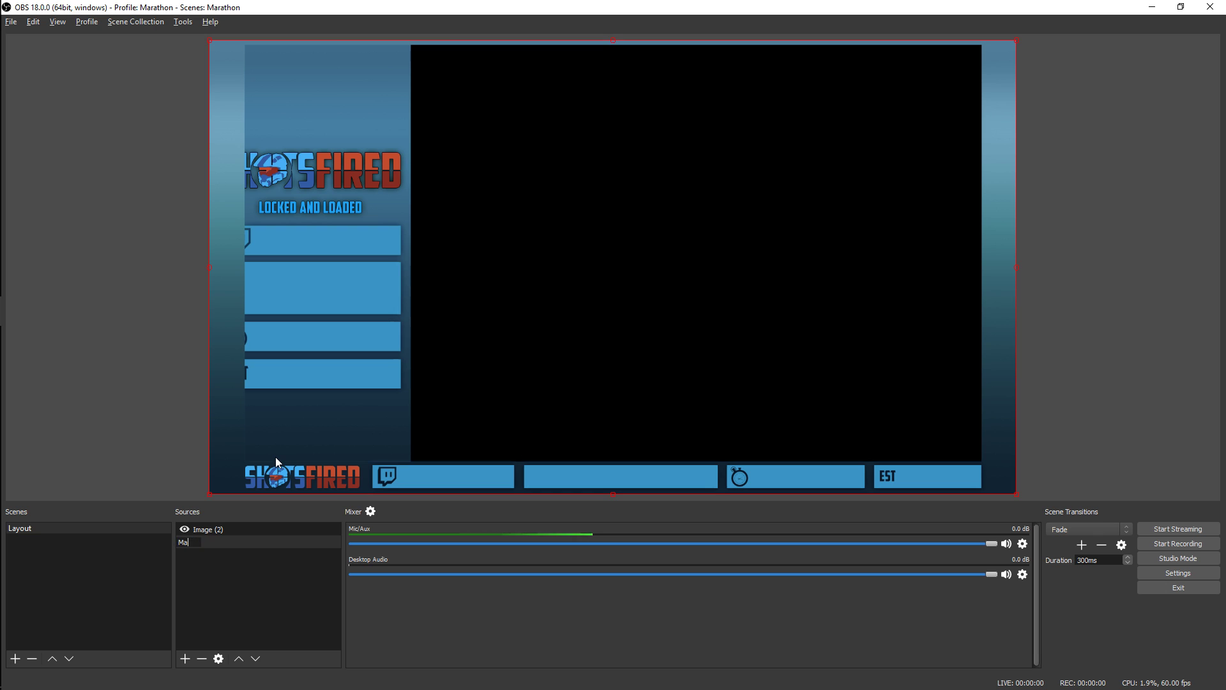
type("rathon 4:3")
key("Return")
Rename the source Image (2) as Marathon 16:9
right_click(211, 529)
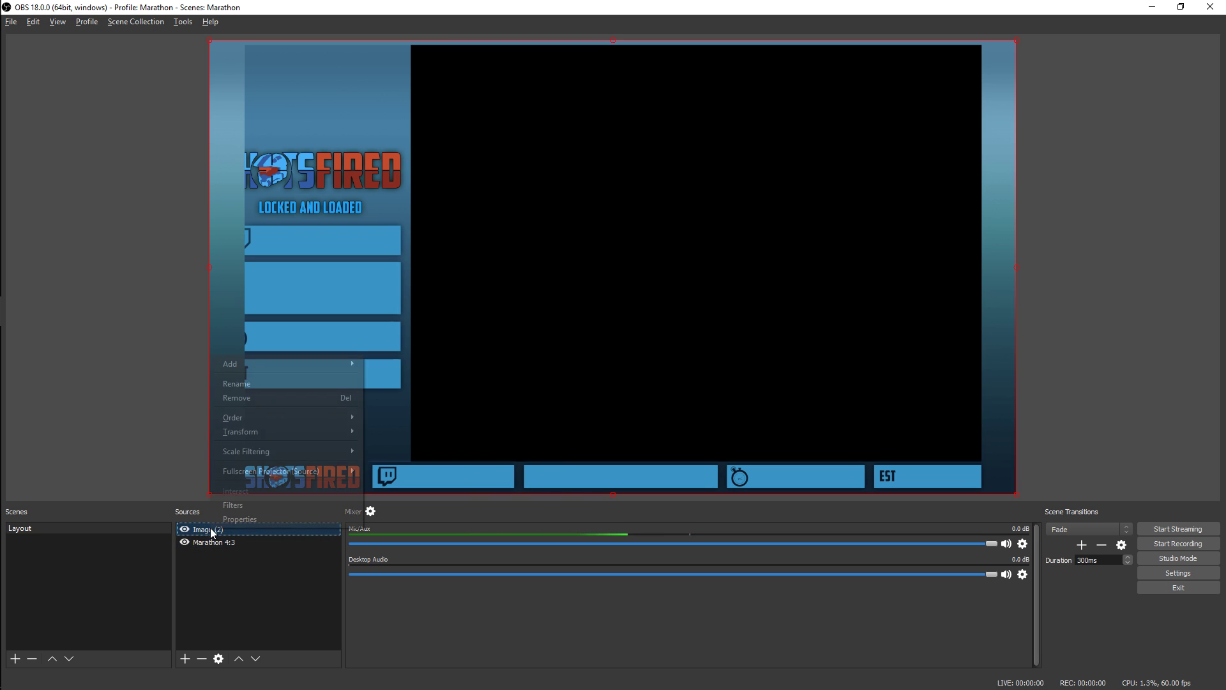
left_click(255, 384)
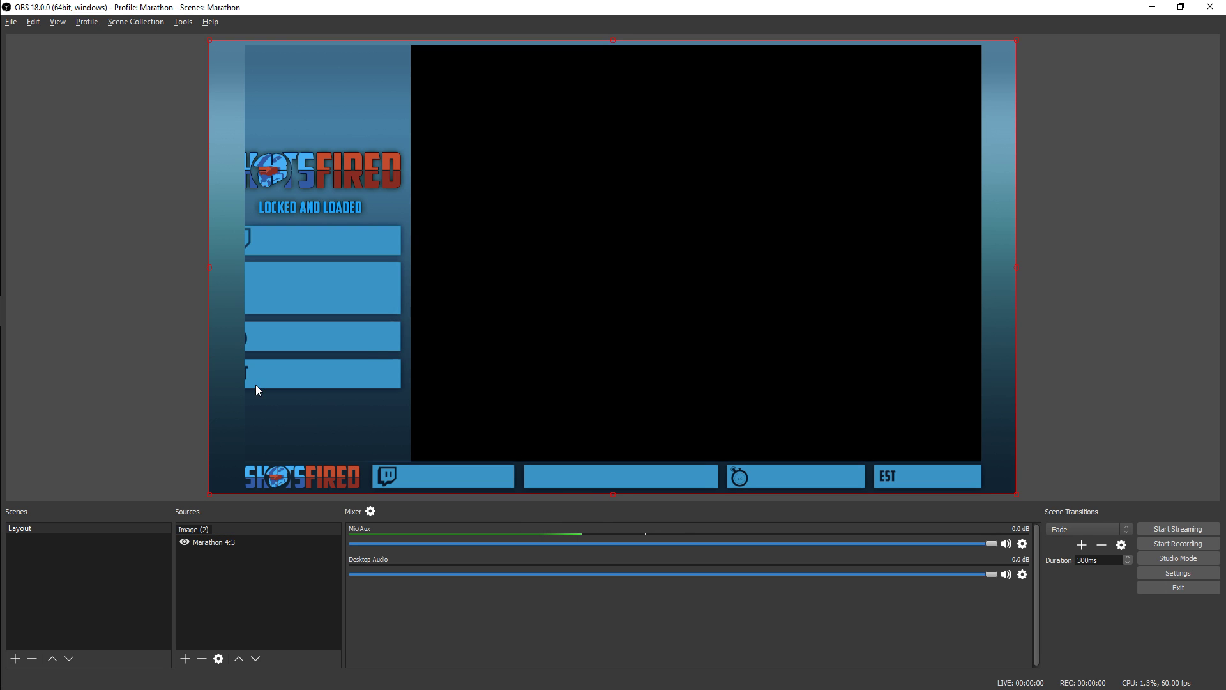
type("Marathon 16:9")
key("Return")
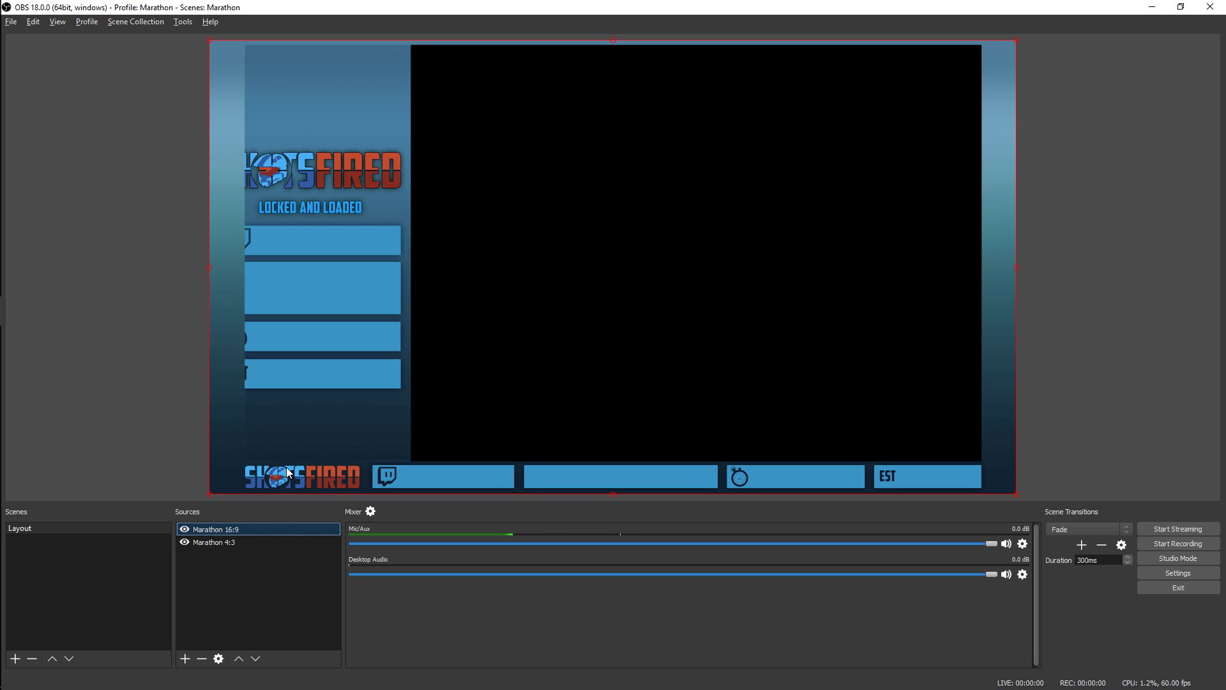
left_click(185, 659)
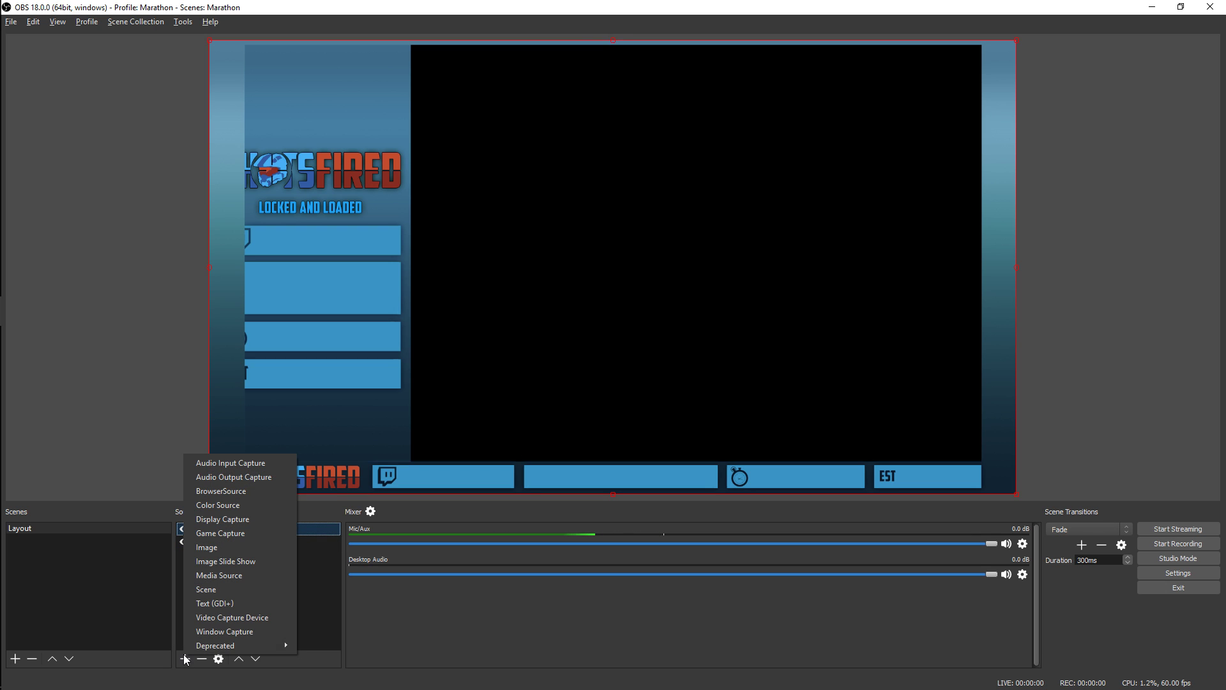
left_click(353, 627)
left_click_drag(0, 202, 1225, 256)
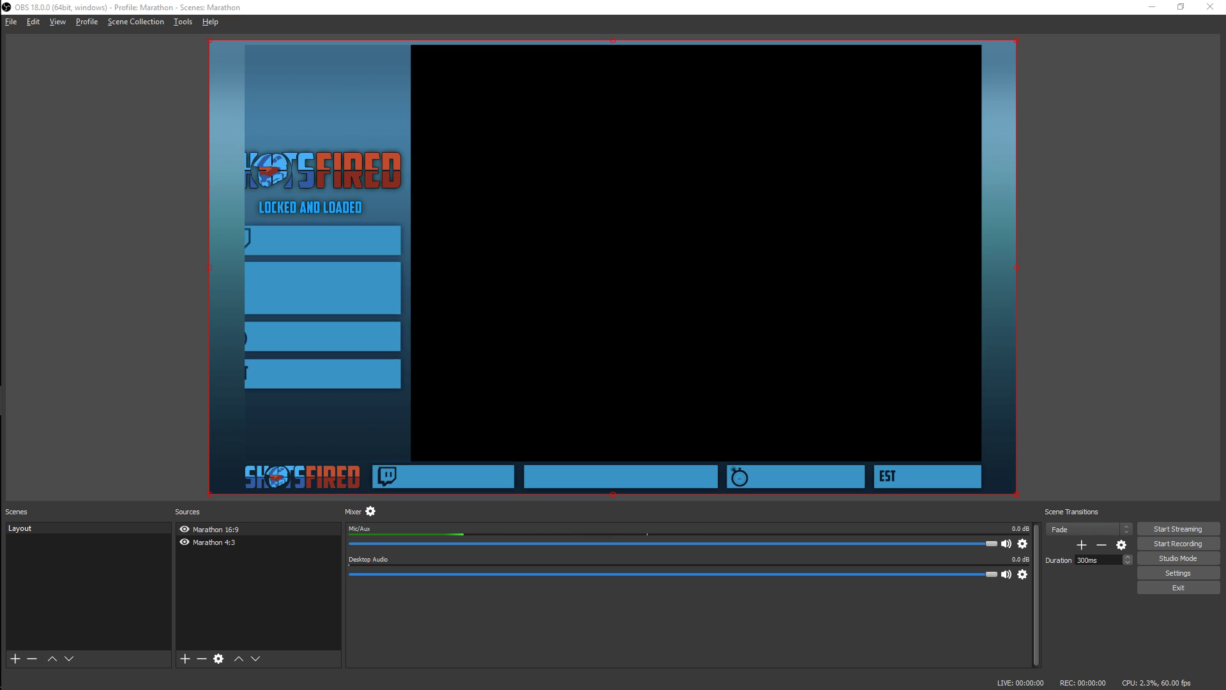
left_click(214, 604)
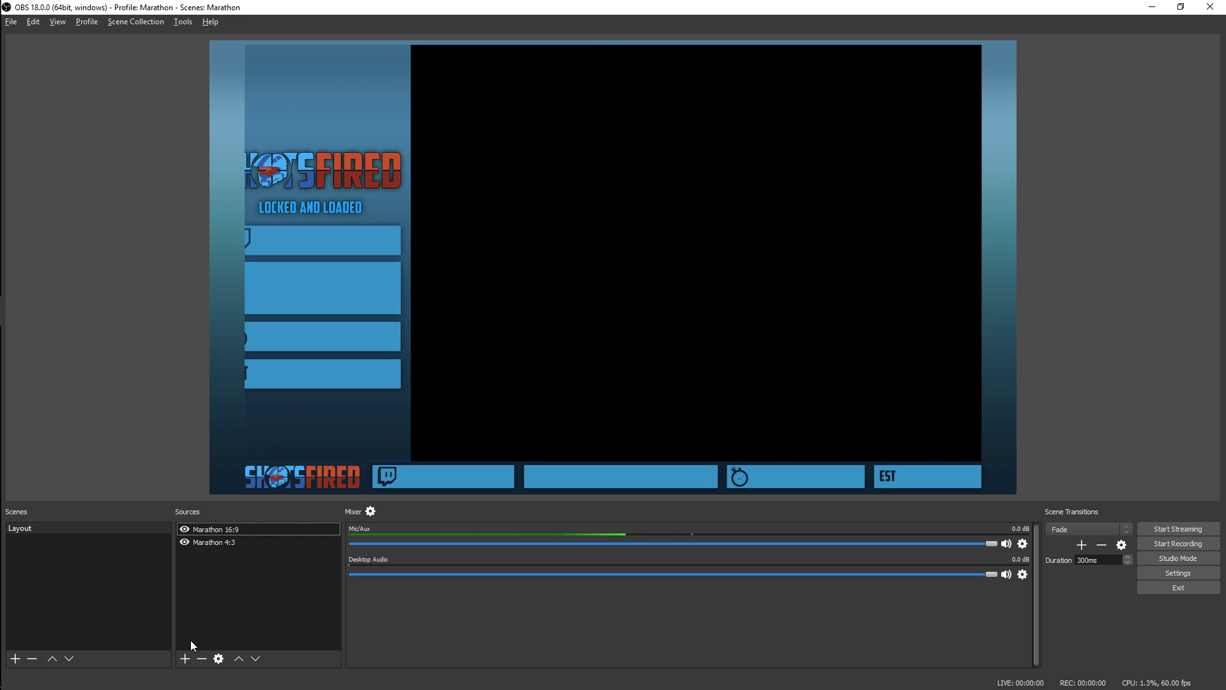
Add a window capture source named Timer that captures the LiveSplit window, with cursor capture turned off
left_click(185, 657)
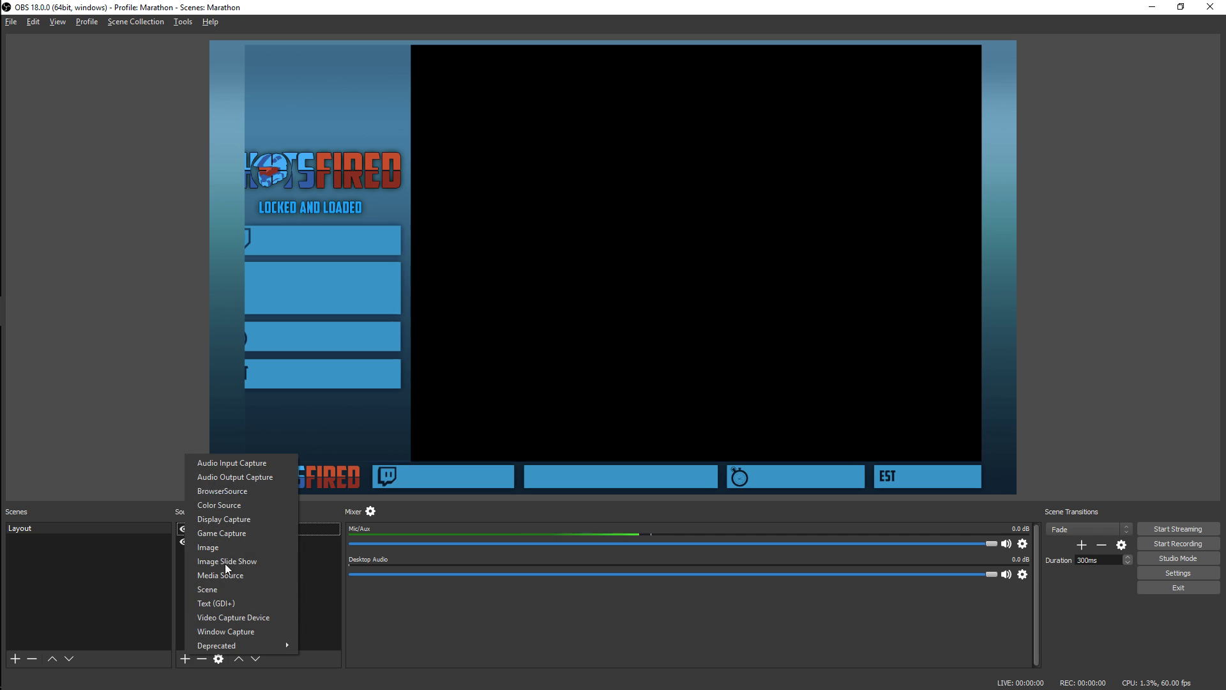
left_click(236, 629)
type("Timer")
key("Return")
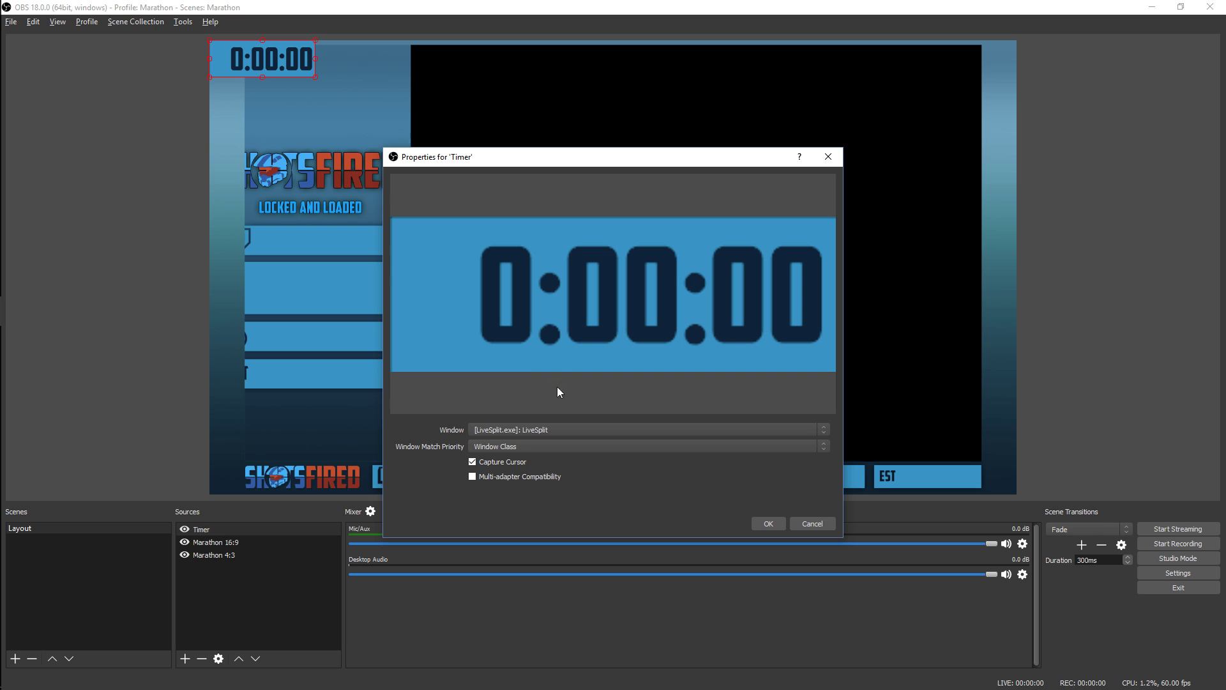
left_click(517, 462)
left_click(769, 524)
Add a Color Key filter to the Timer source
right_click(197, 527)
left_click(221, 504)
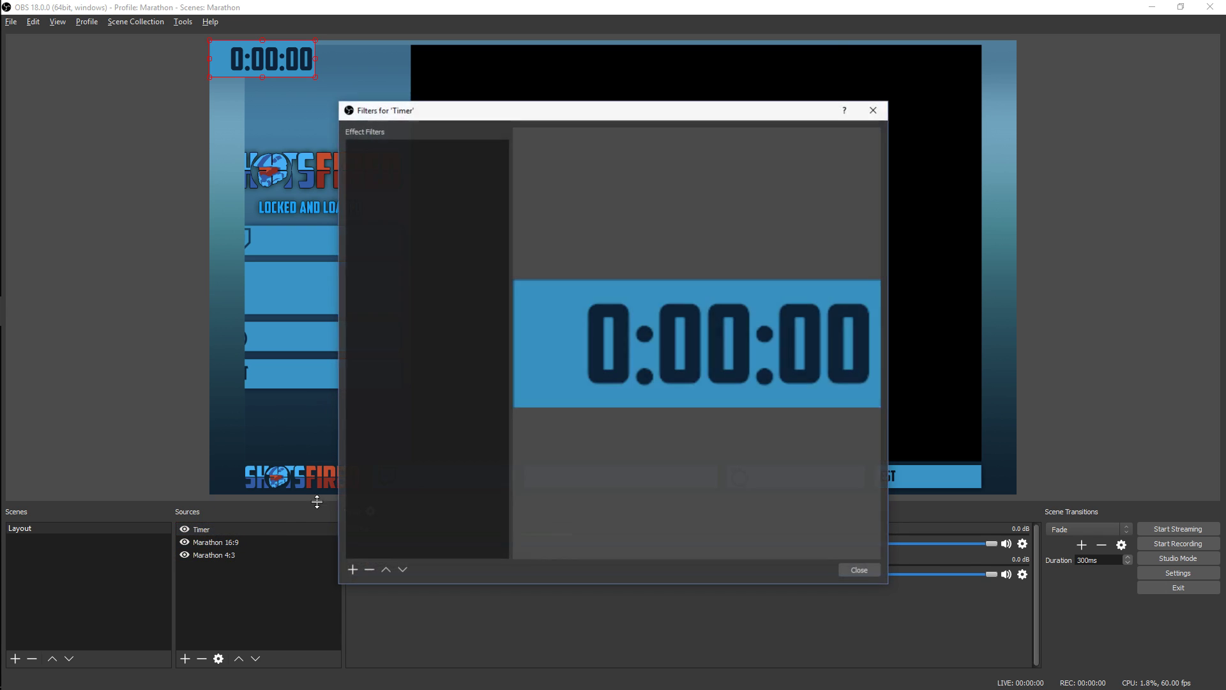
left_click(351, 569)
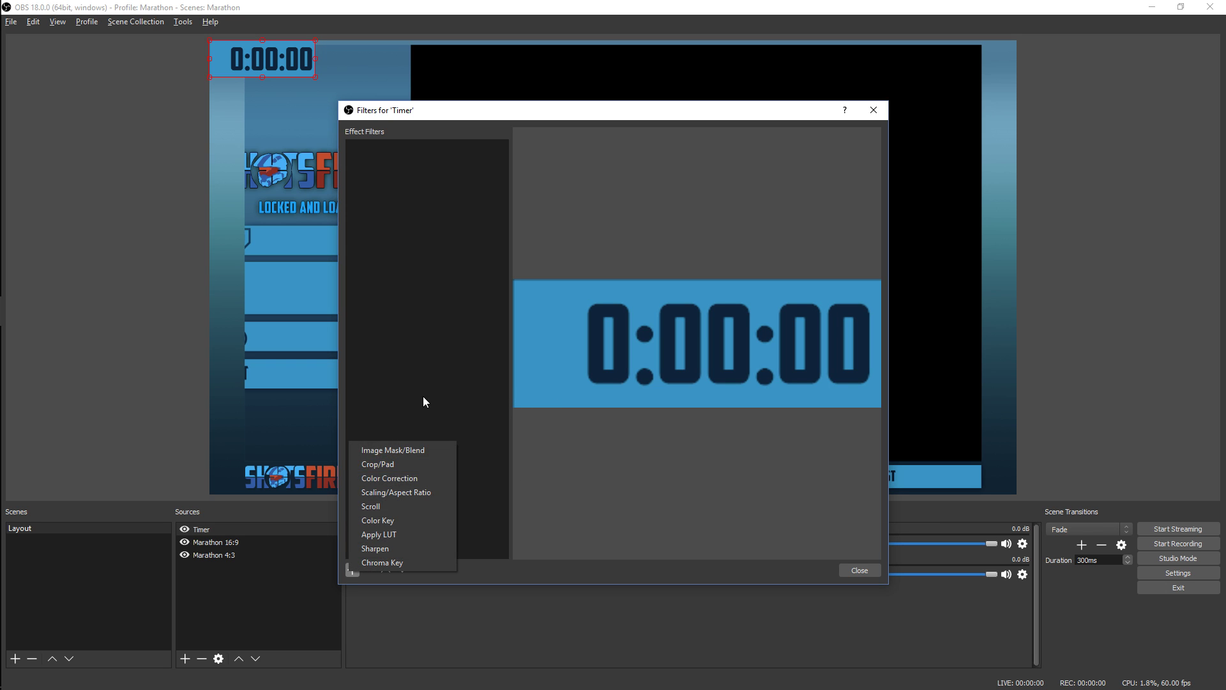
left_click(397, 524)
left_click(579, 365)
Set the filter's key color to a custom color sampled from the timer's blue background, #3a95c5
left_click(658, 413)
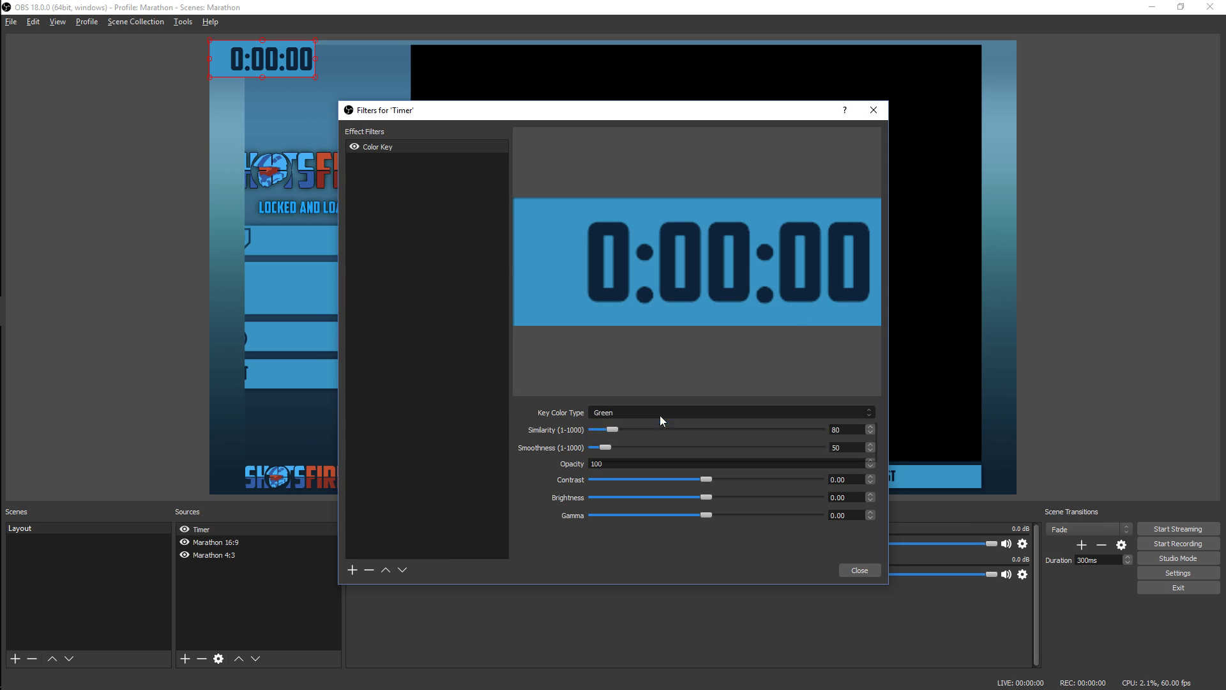
left_click(662, 449)
left_click(796, 429)
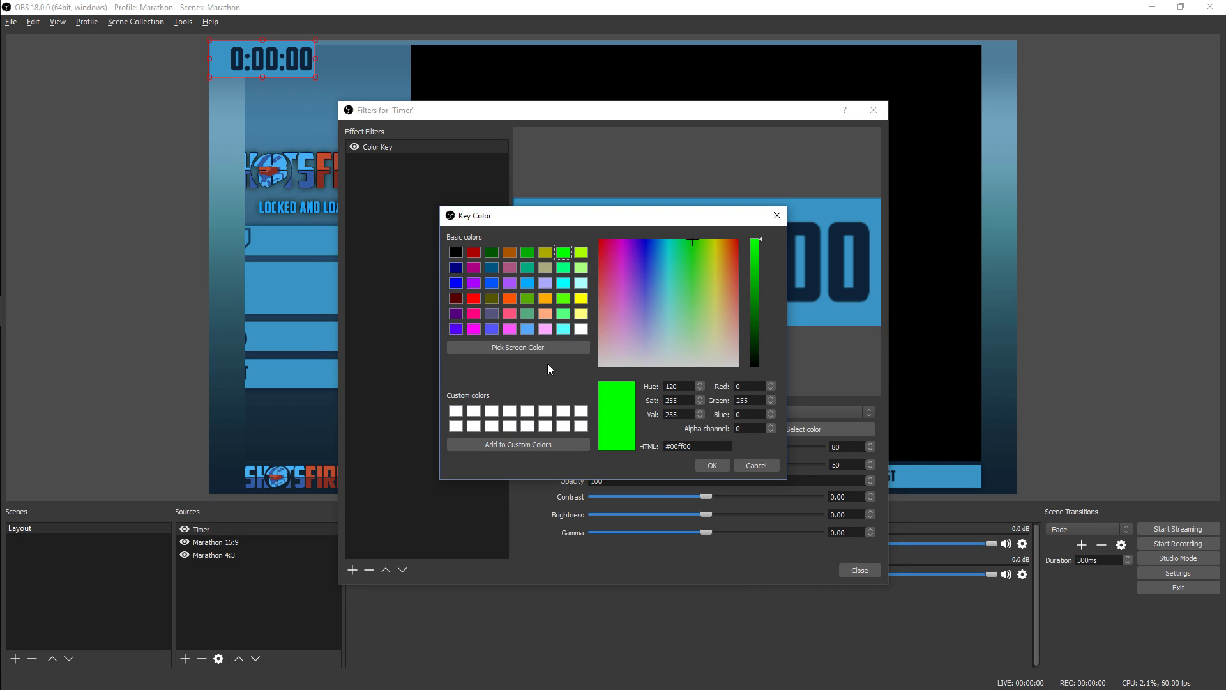
left_click(530, 349)
left_click(797, 315)
left_click(711, 467)
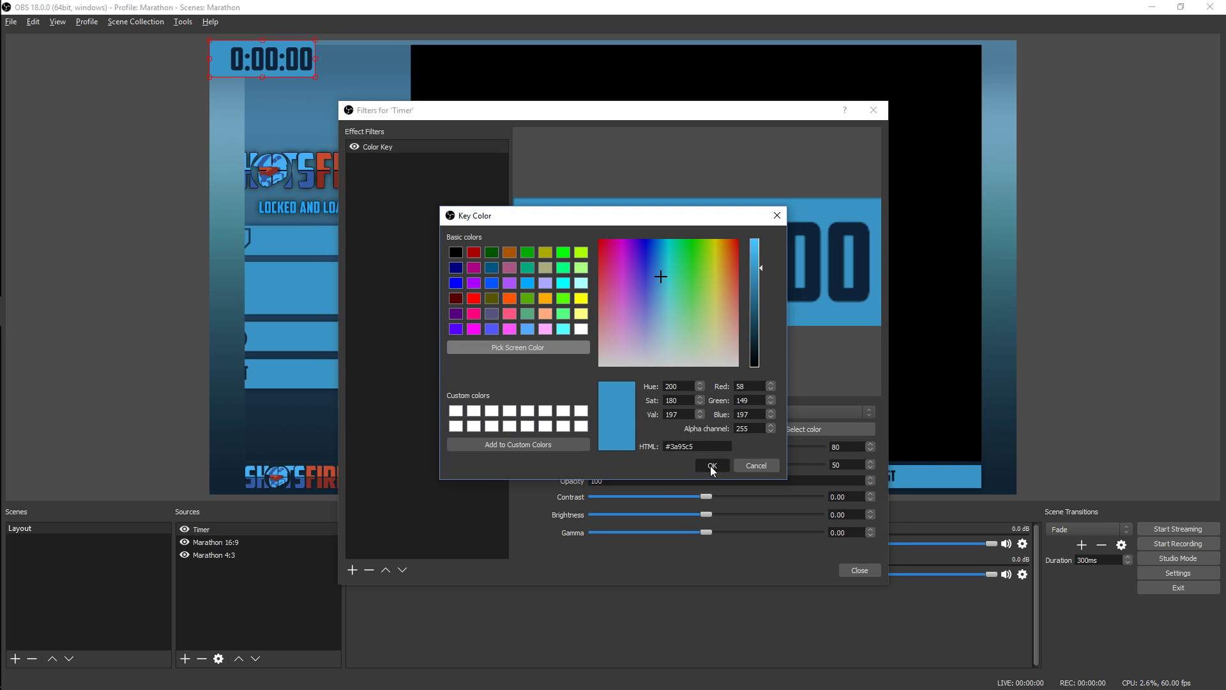
Set the Color Key similarity to 401 and smoothness to 259, and close the Timer filters
left_click_drag(614, 446, 684, 447)
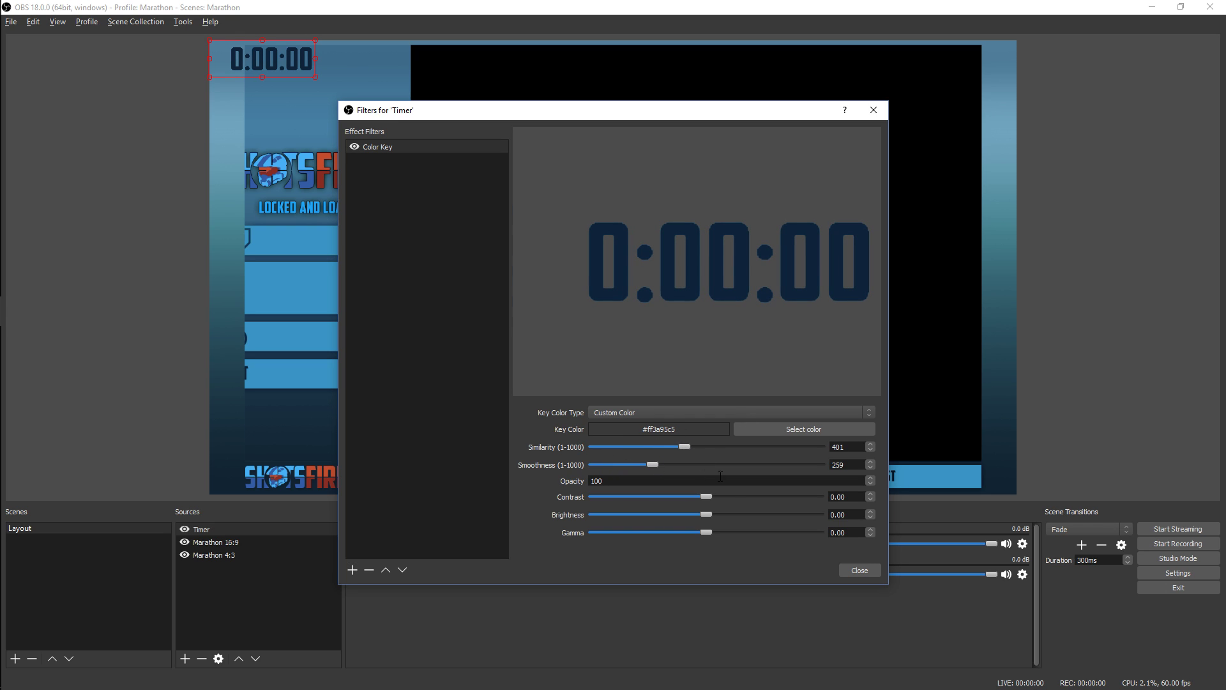
left_click(858, 570)
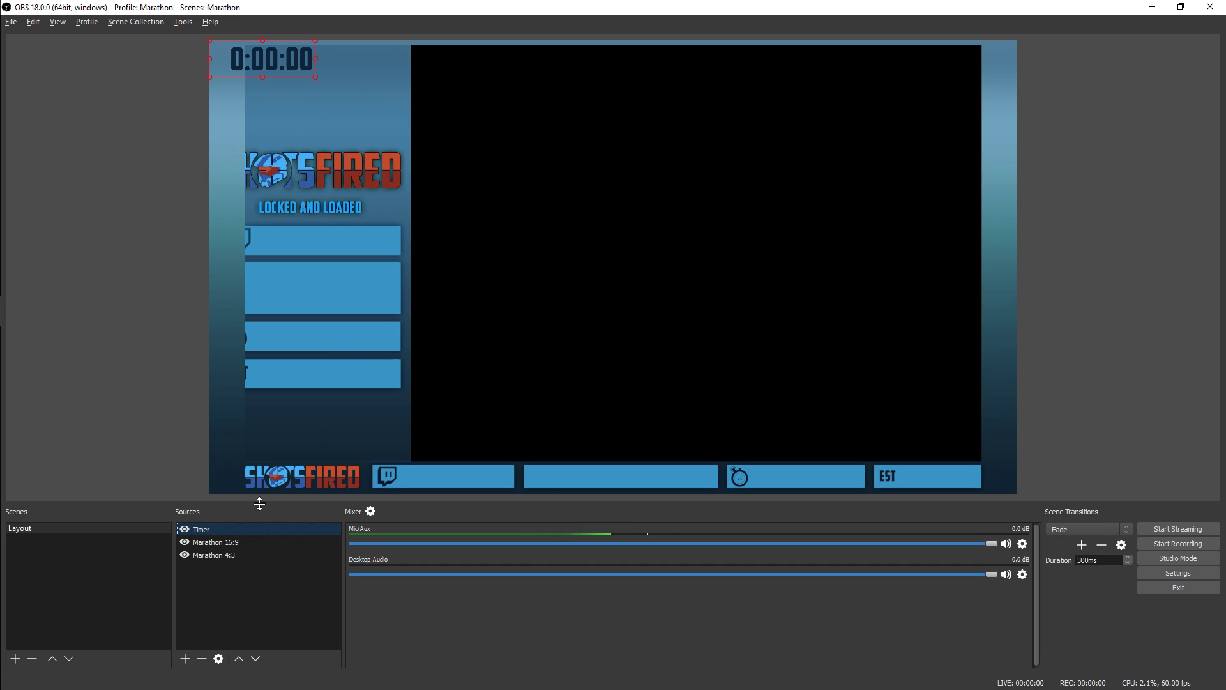
left_click(216, 610)
Add a new scene named Intermission
left_click(99, 583)
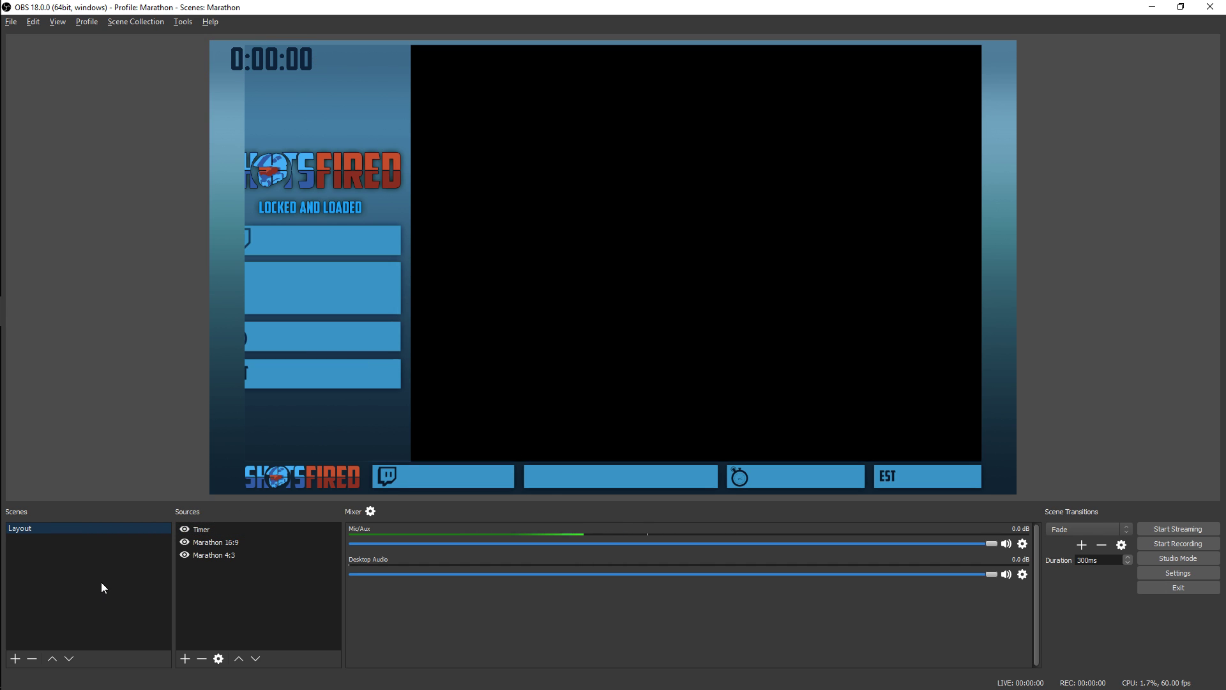
left_click(15, 658)
type("Intermission")
key("Return")
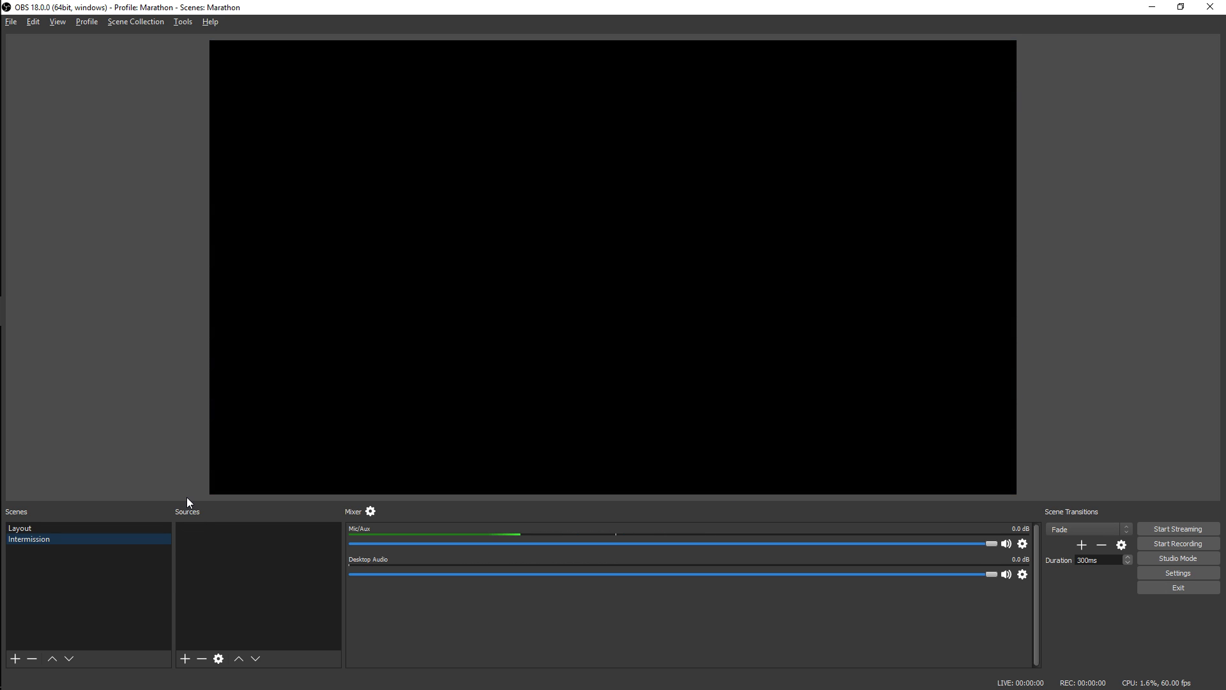
Add an Image source showing the Shots Fired logo background to the Intermission scene
left_click(185, 659)
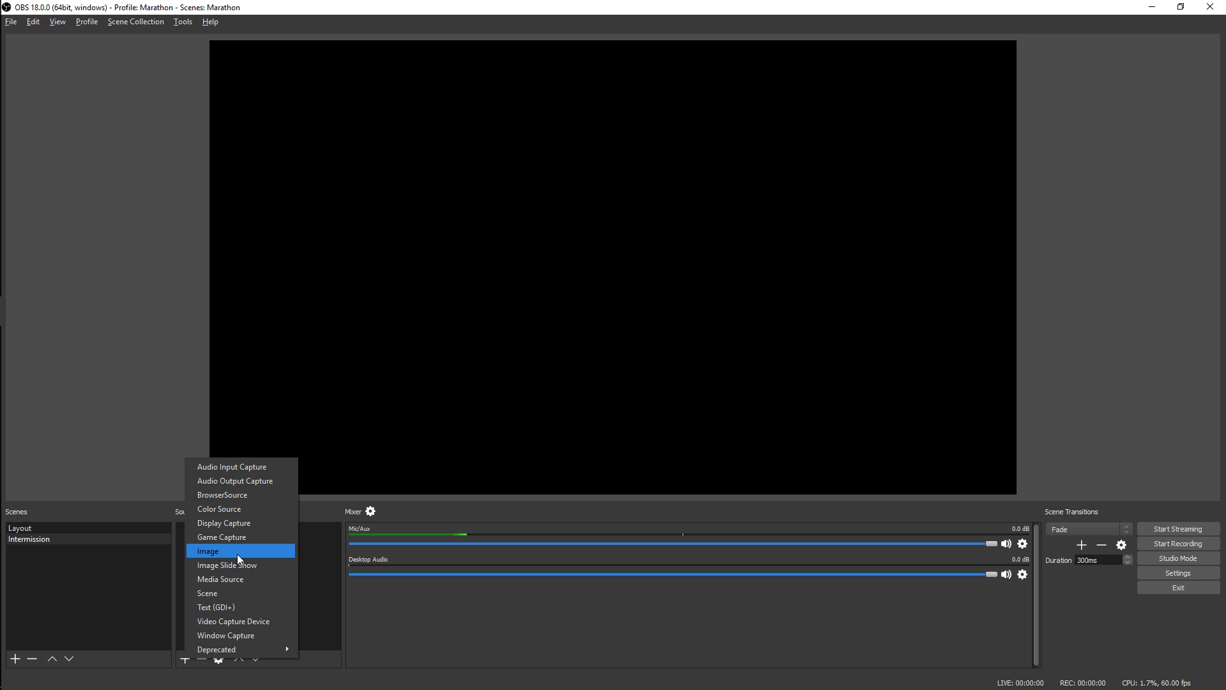
left_click(499, 668)
left_click_drag(1225, 383, 852, 476)
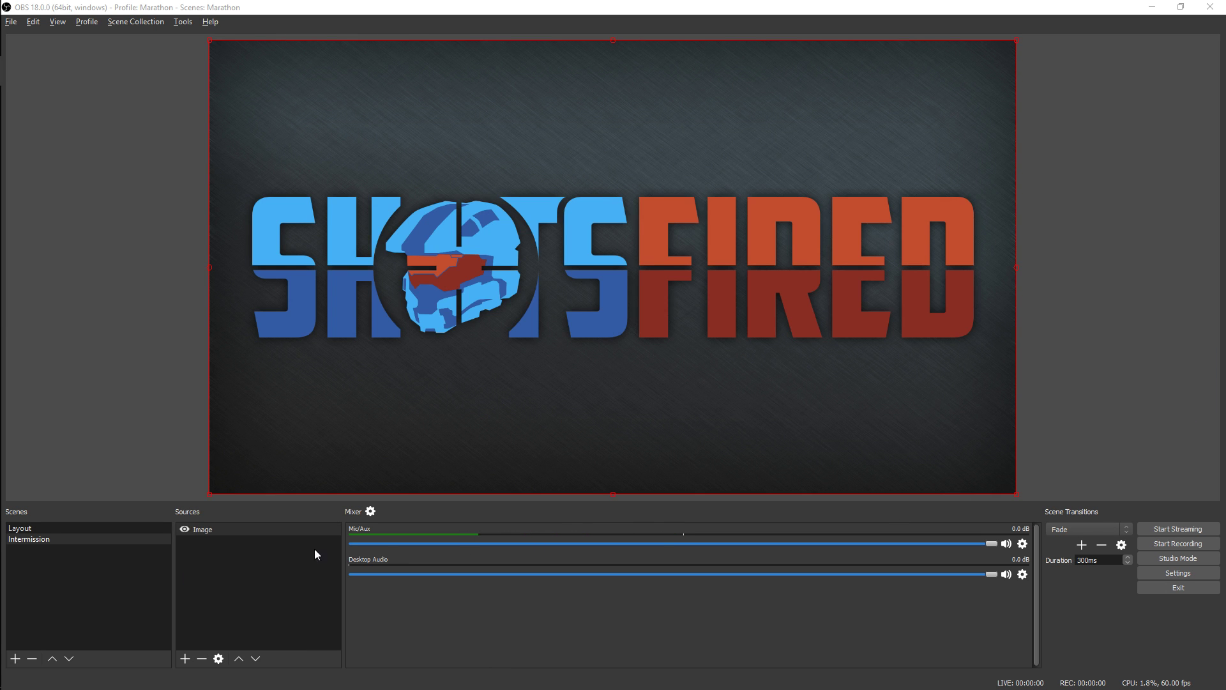
left_click(229, 578)
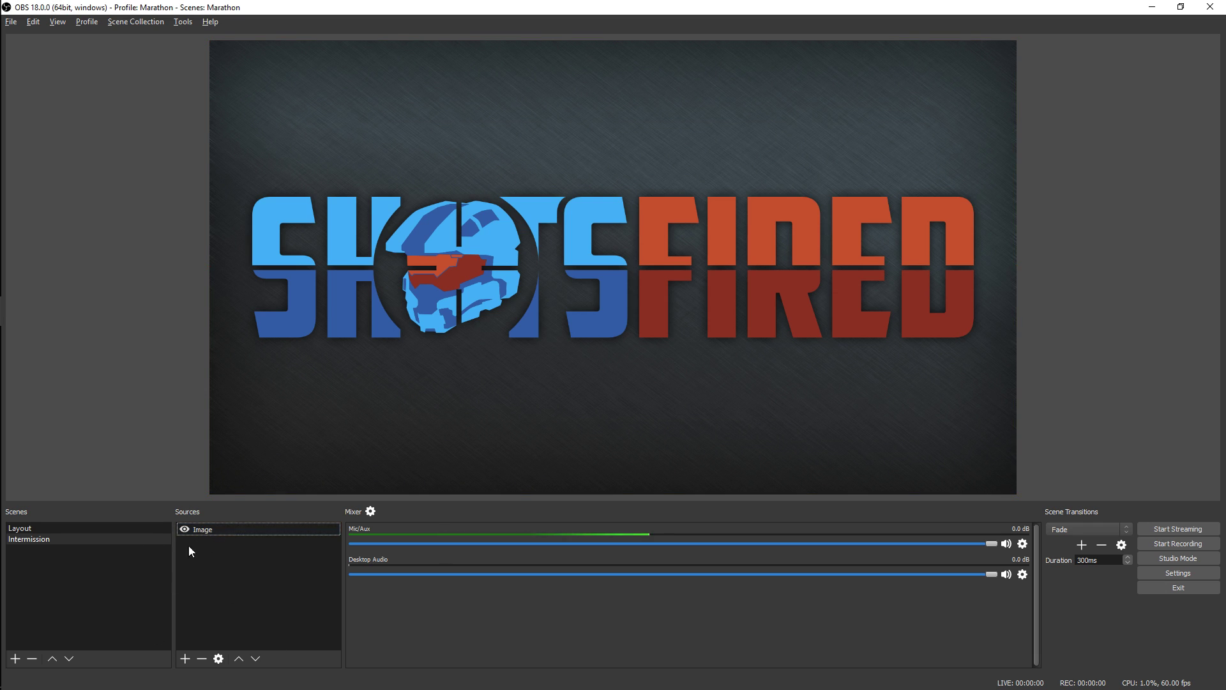
left_click(203, 530)
left_click(213, 555)
Add a Text (GDI+) source reading "Upcomgin: fast" above the image in the Intermission scene
left_click(185, 658)
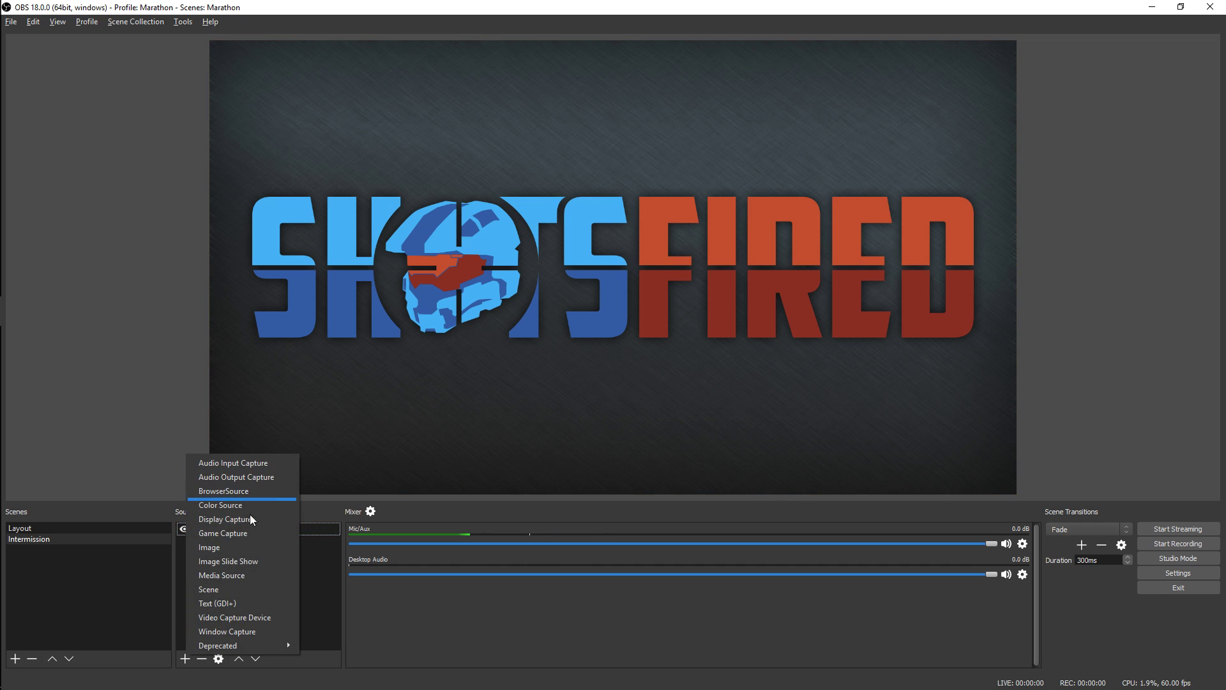
left_click(236, 607)
left_click(647, 439)
type("Upcomgin")
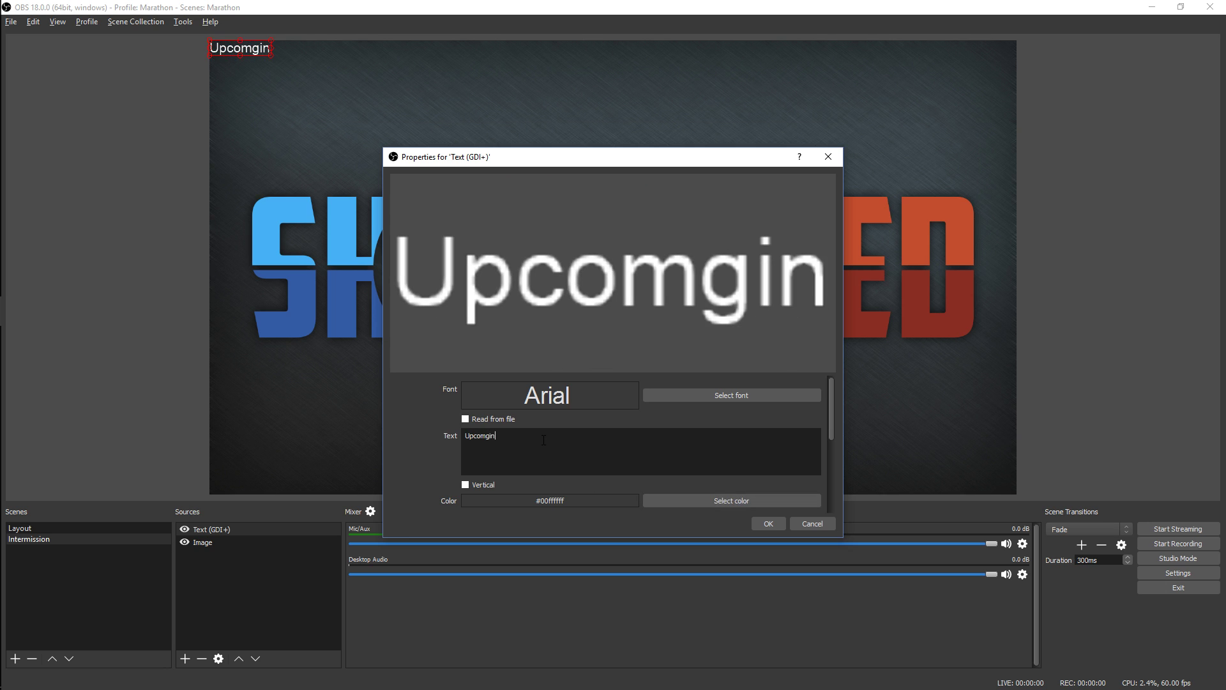
type(": fast")
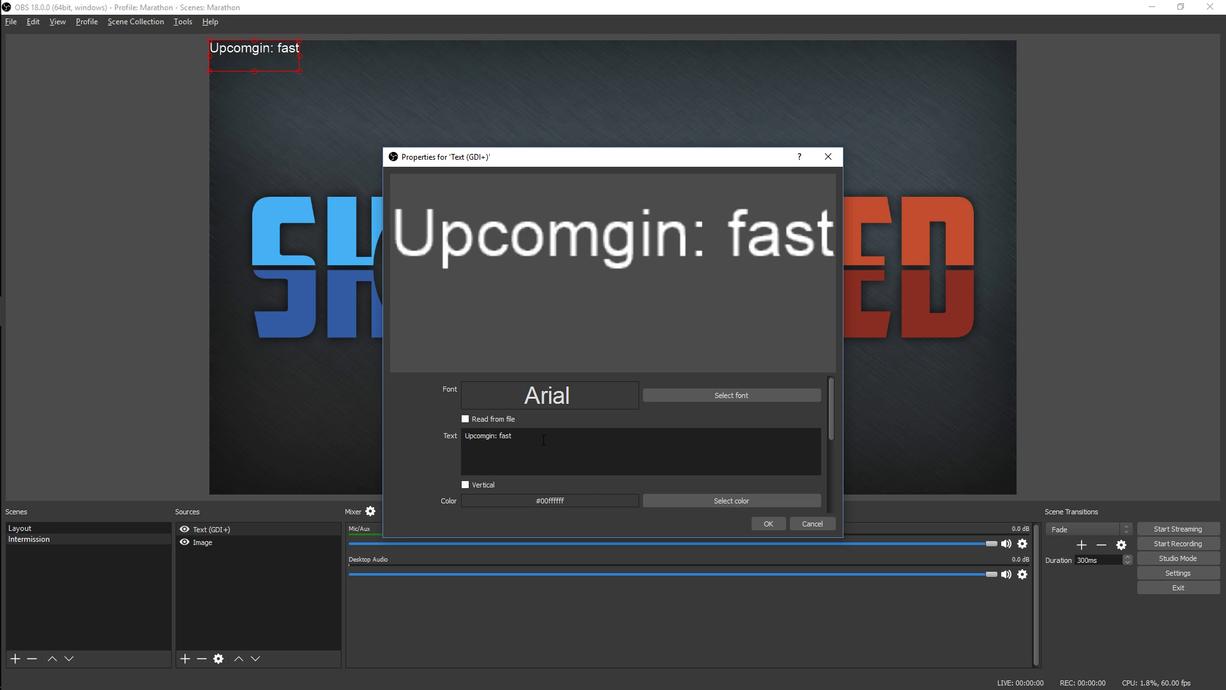
left_click(767, 522)
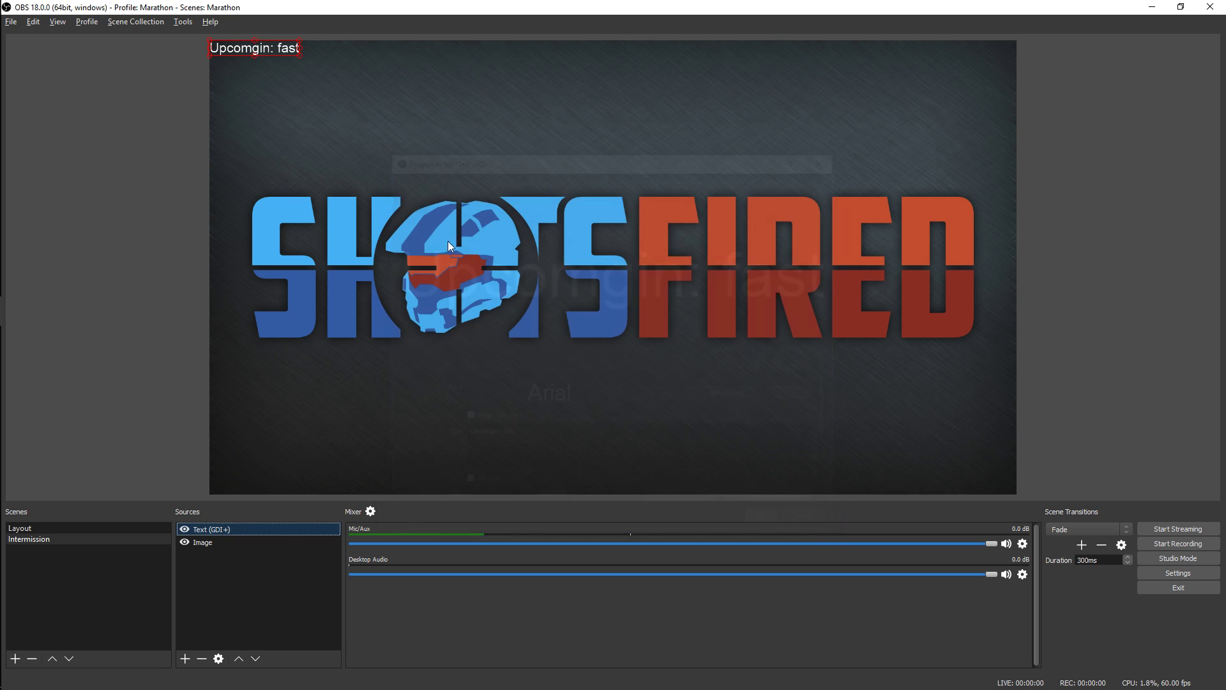
Enlarge the "Upcomgin: fast" text and place it centrally below the Shots Fired logo
left_click_drag(279, 48, 669, 417)
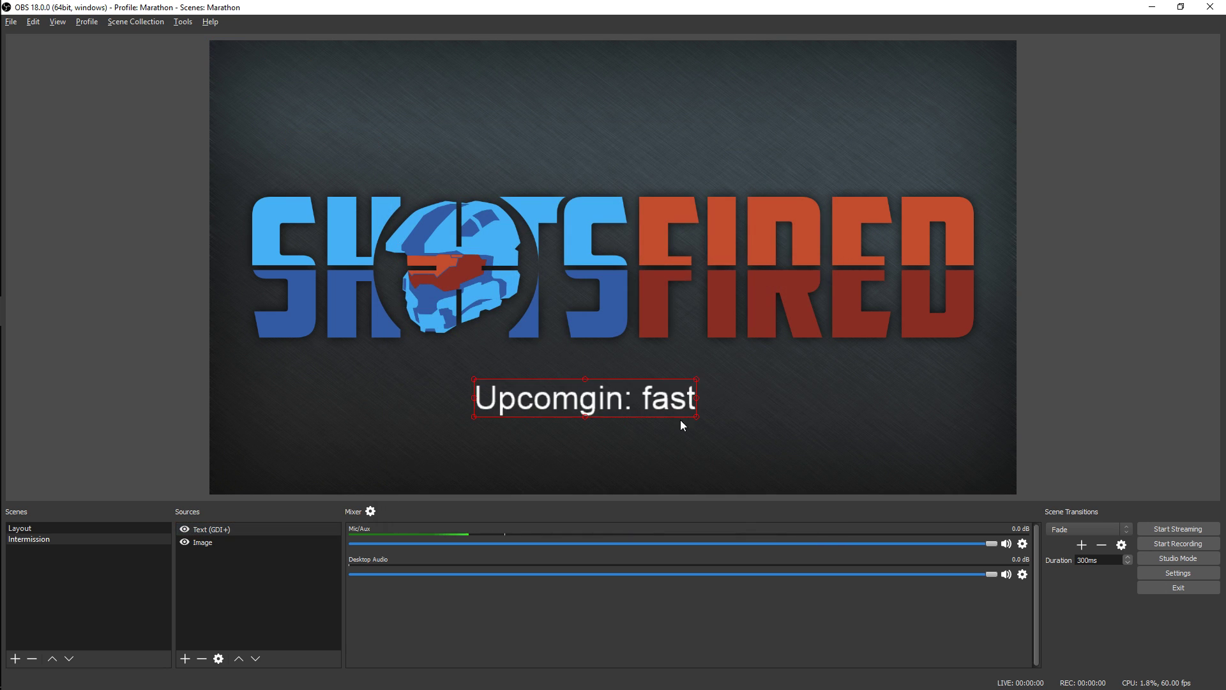
left_click(748, 435)
left_click(1045, 409)
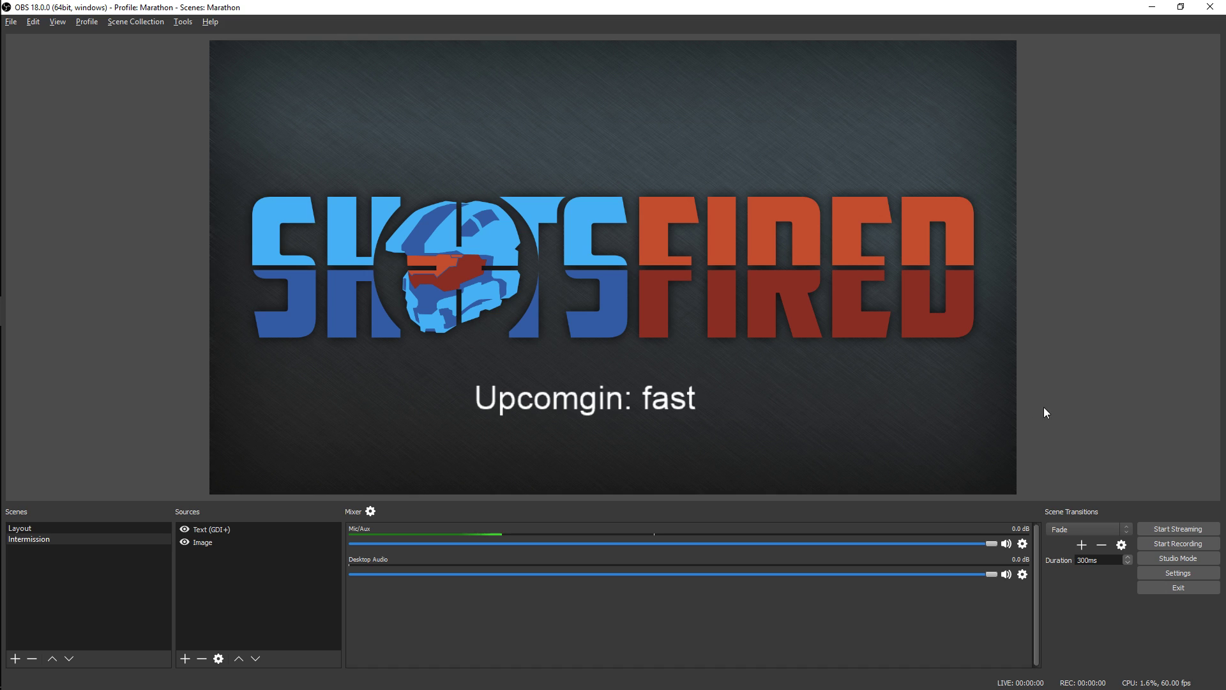
left_click(226, 605)
Add a new scene named Mirror's Edge
left_click(23, 659)
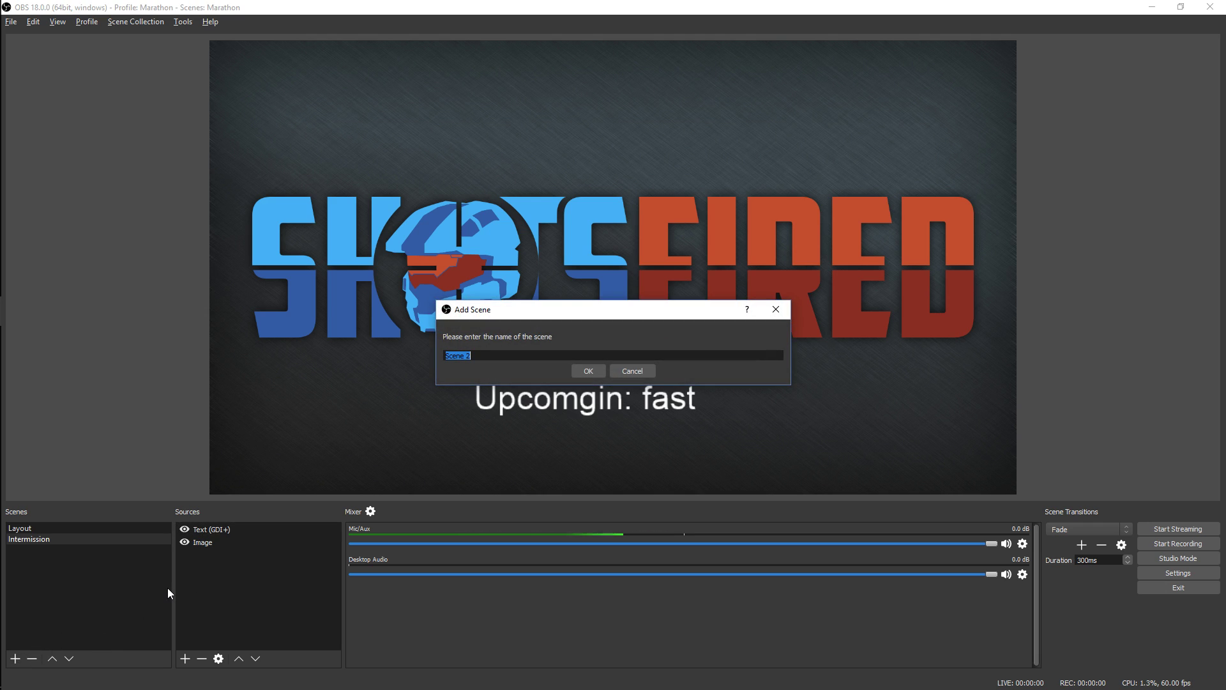
type("Mirror")
key("BackSpace")
type("'s Edge")
key("Return")
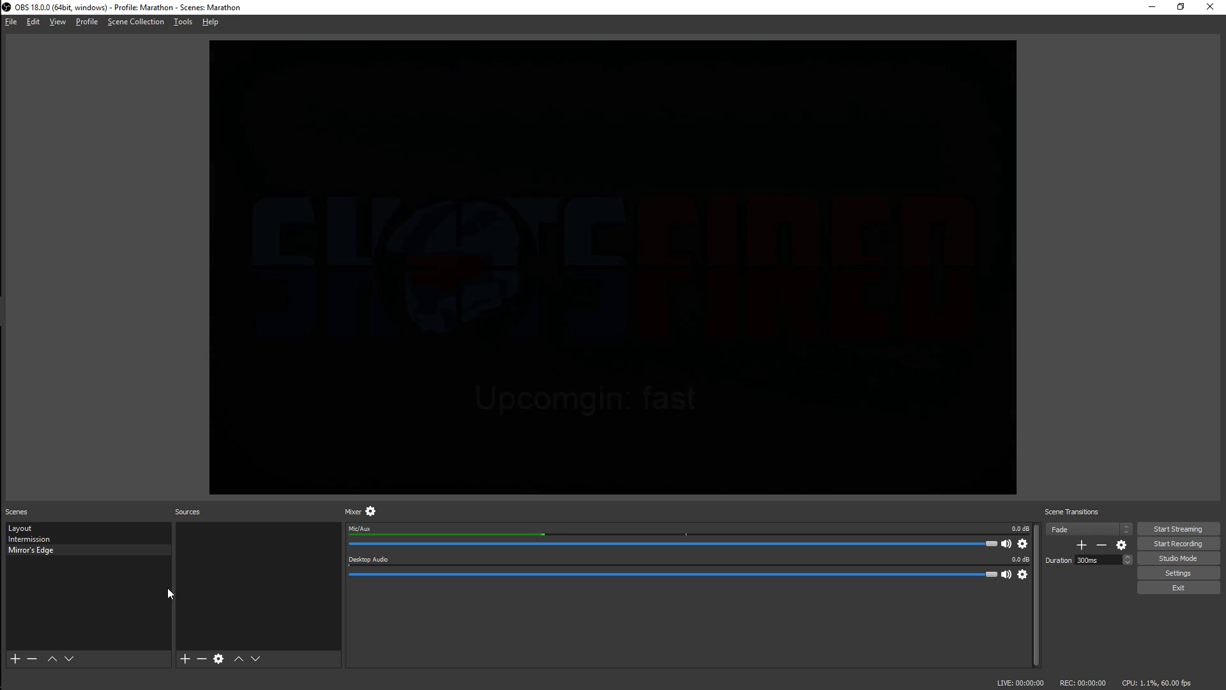
left_click(185, 658)
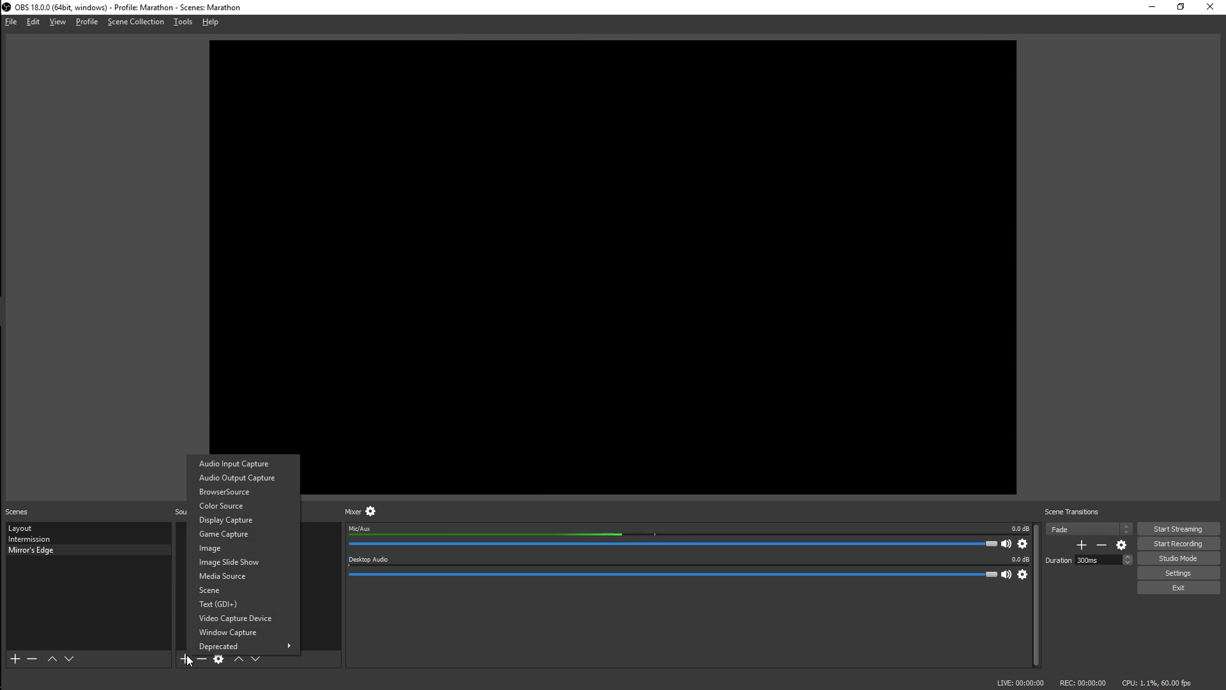
left_click(235, 558)
left_click(689, 440)
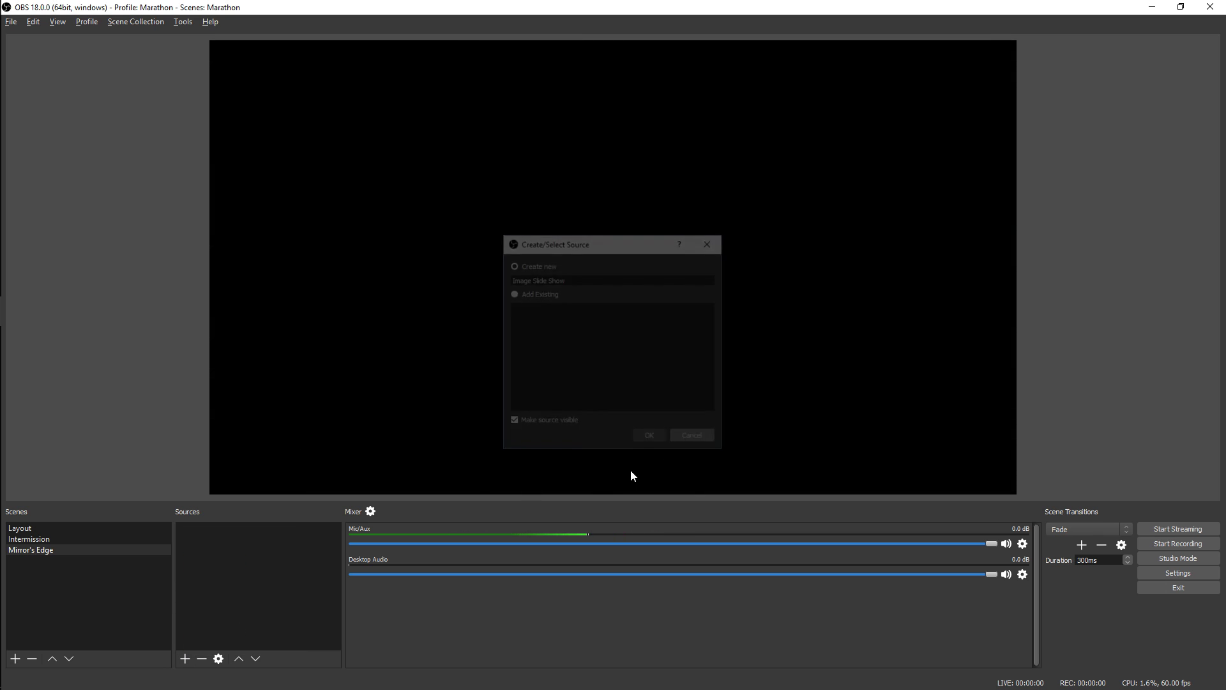
left_click(183, 656)
left_click(220, 546)
left_click(543, 293)
left_click(563, 320)
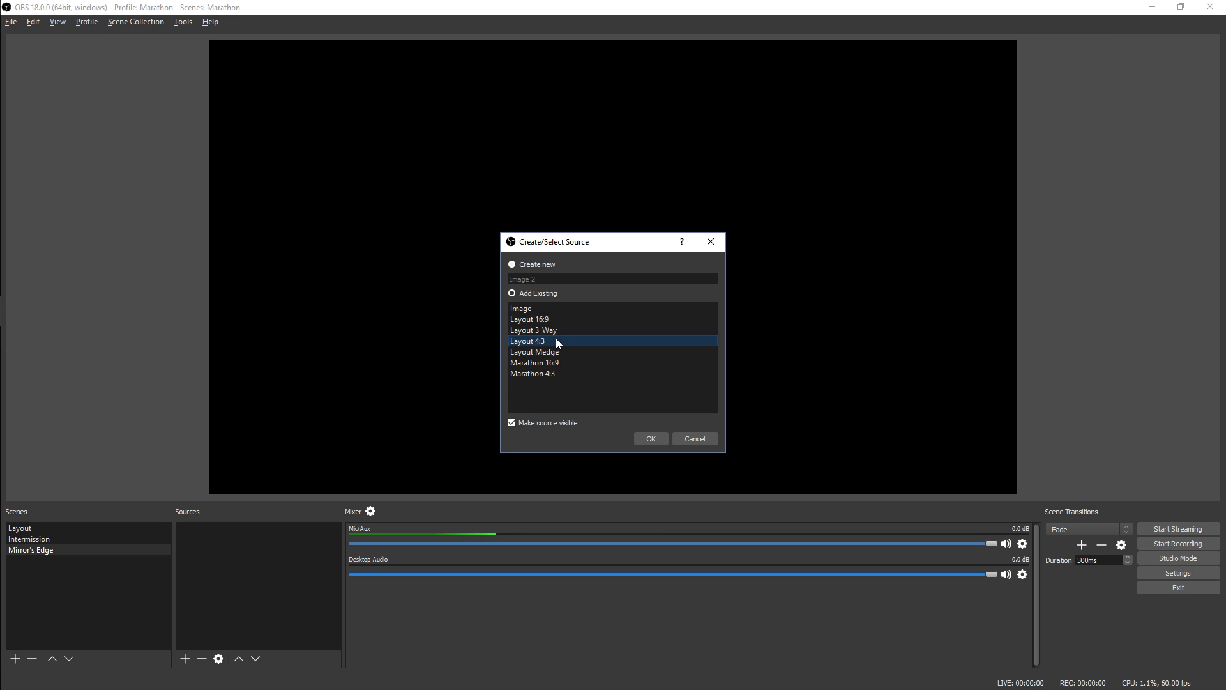
left_click(694, 439)
Add the existing Marathon 16:9 image as a source in the Mirror's Edge scene
left_click(39, 540)
left_click(44, 528)
left_click(43, 550)
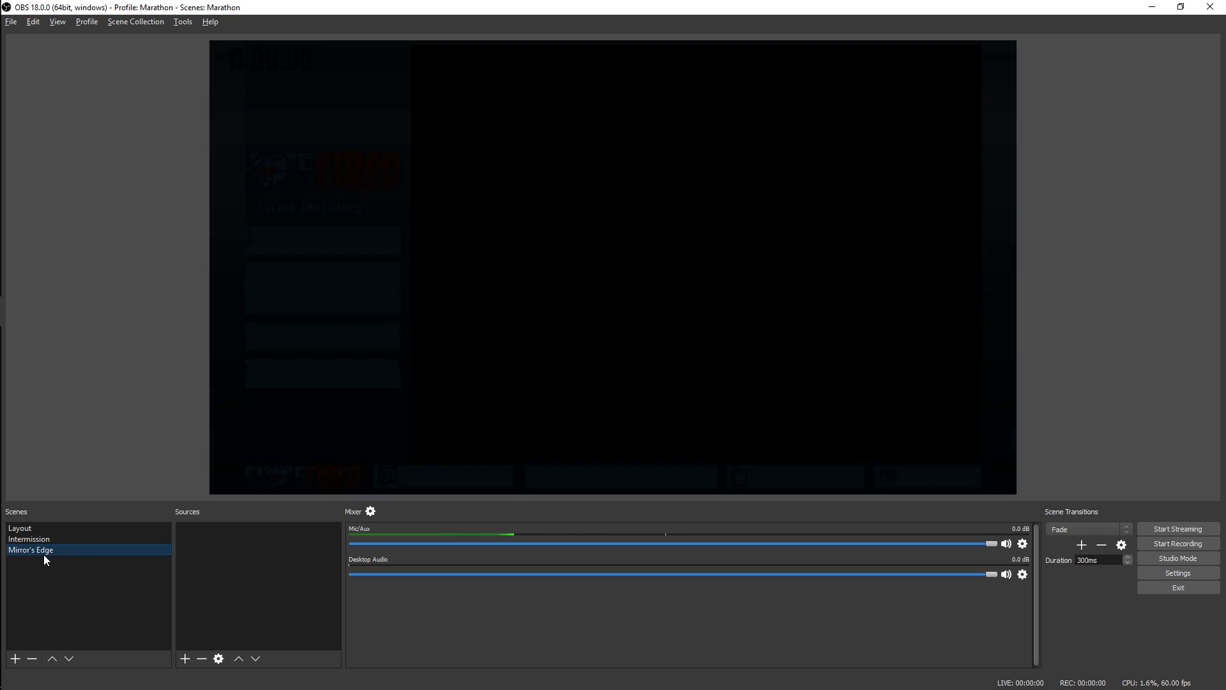
left_click(184, 659)
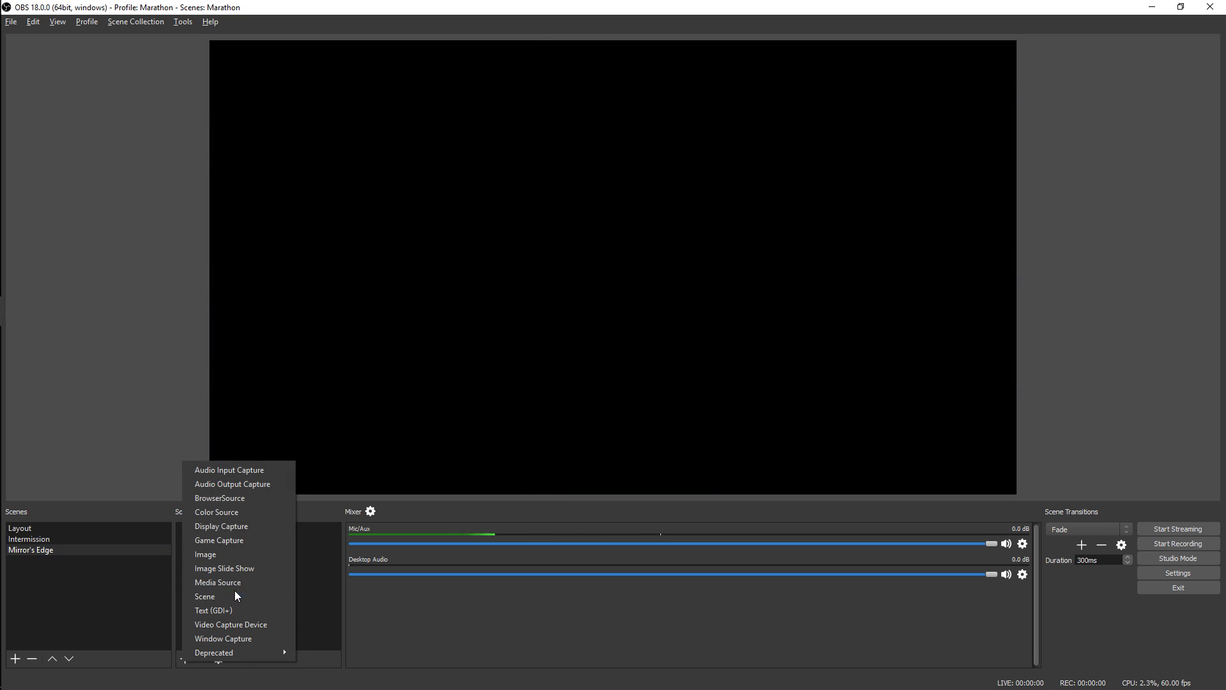
left_click(232, 554)
left_click(550, 293)
left_click(556, 362)
left_click(648, 436)
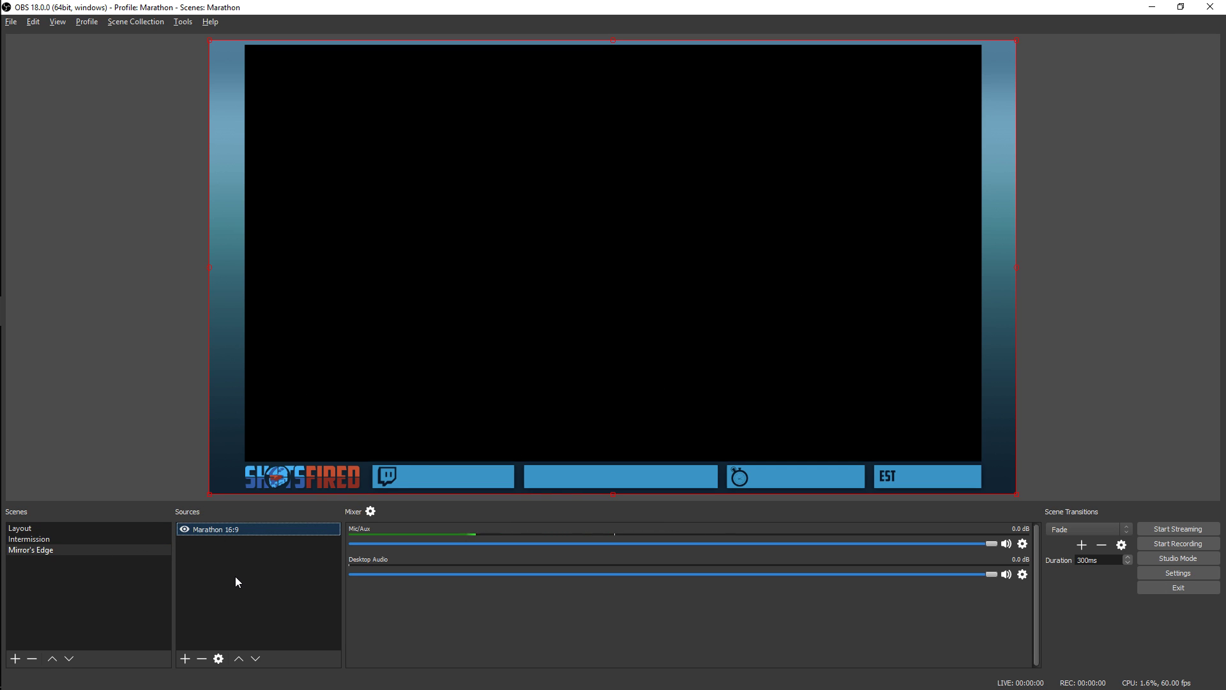
Create a new Text (GDI+) source named Medge Runner in the Mirror's Edge scene
left_click(190, 656)
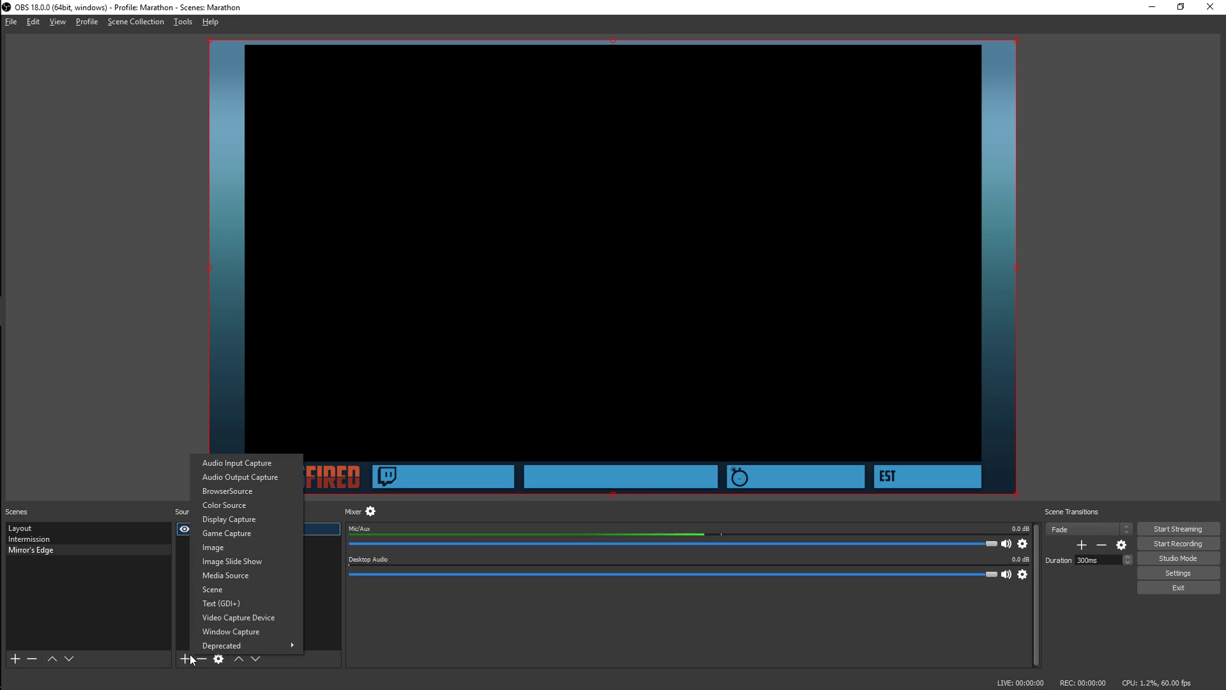
left_click(247, 603)
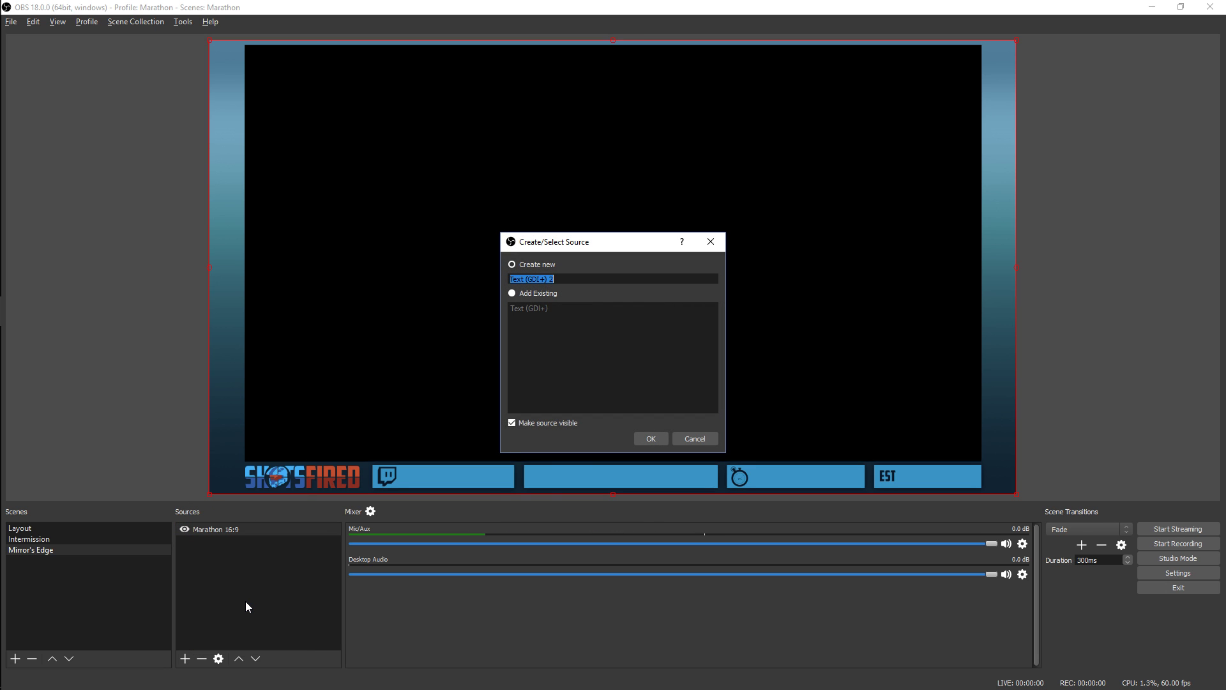
type("Medge Ru")
left_click(653, 438)
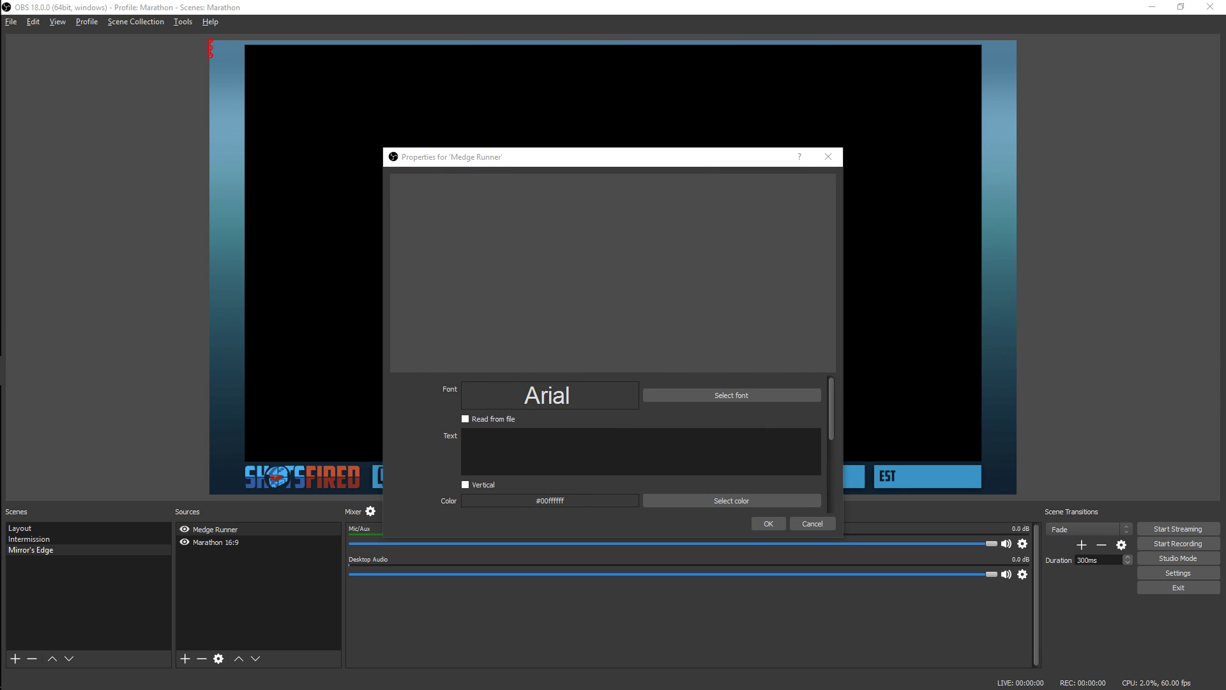
Switch to the Google Sheets spreadsheet and review the runner details and the prescribed text settings
key("alt+Tab")
left_click(555, 303)
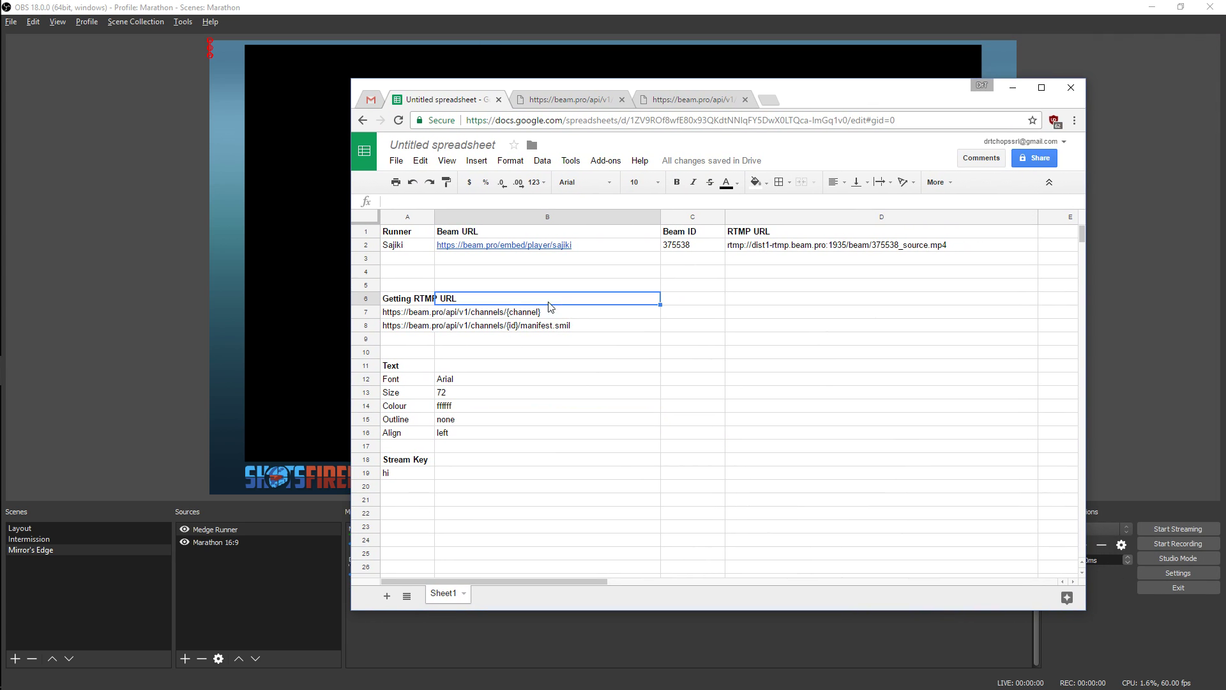
left_click_drag(414, 244, 880, 286)
left_click(696, 290)
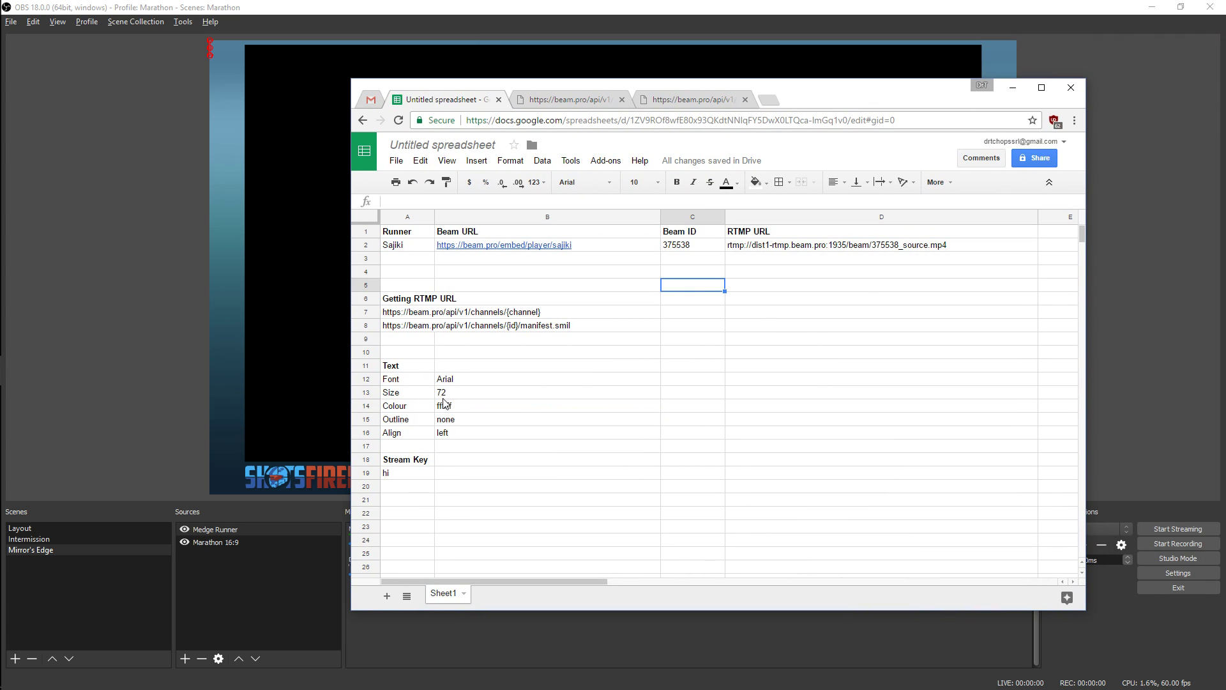
left_click(443, 396)
left_click_drag(409, 377, 505, 444)
left_click(507, 431)
left_click_drag(798, 109, 1225, 192)
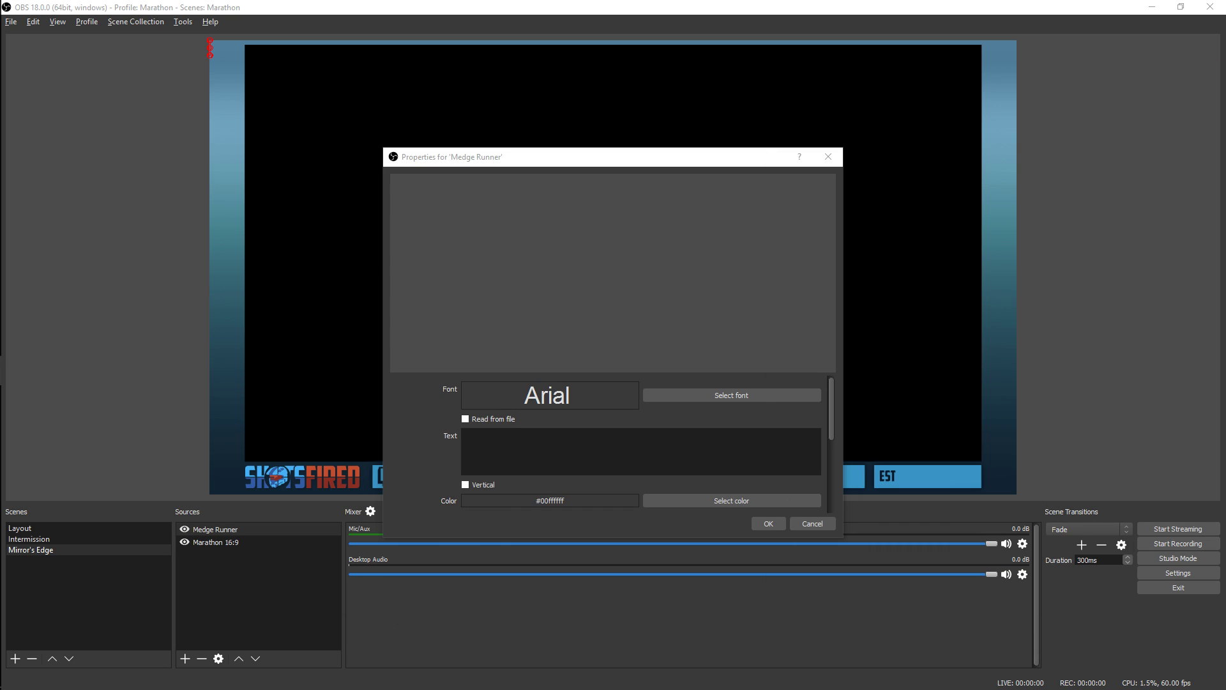
Set the Medge Runner text font to American Captain at size 72
left_click(733, 394)
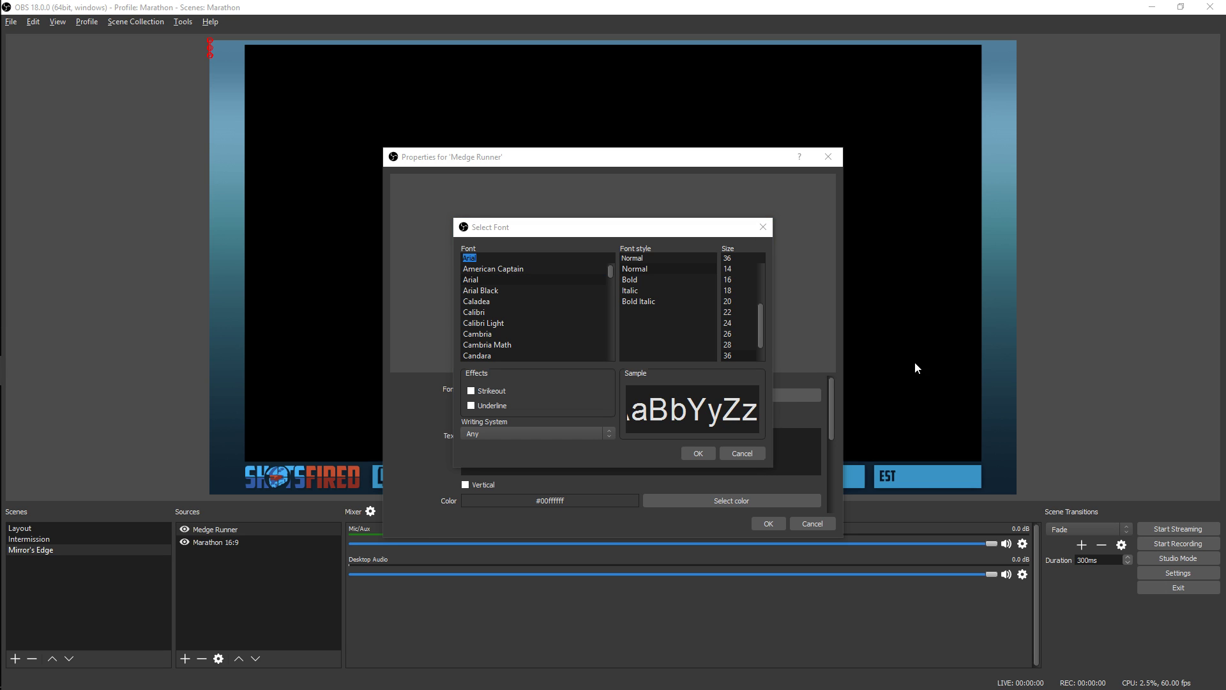
left_click(508, 269)
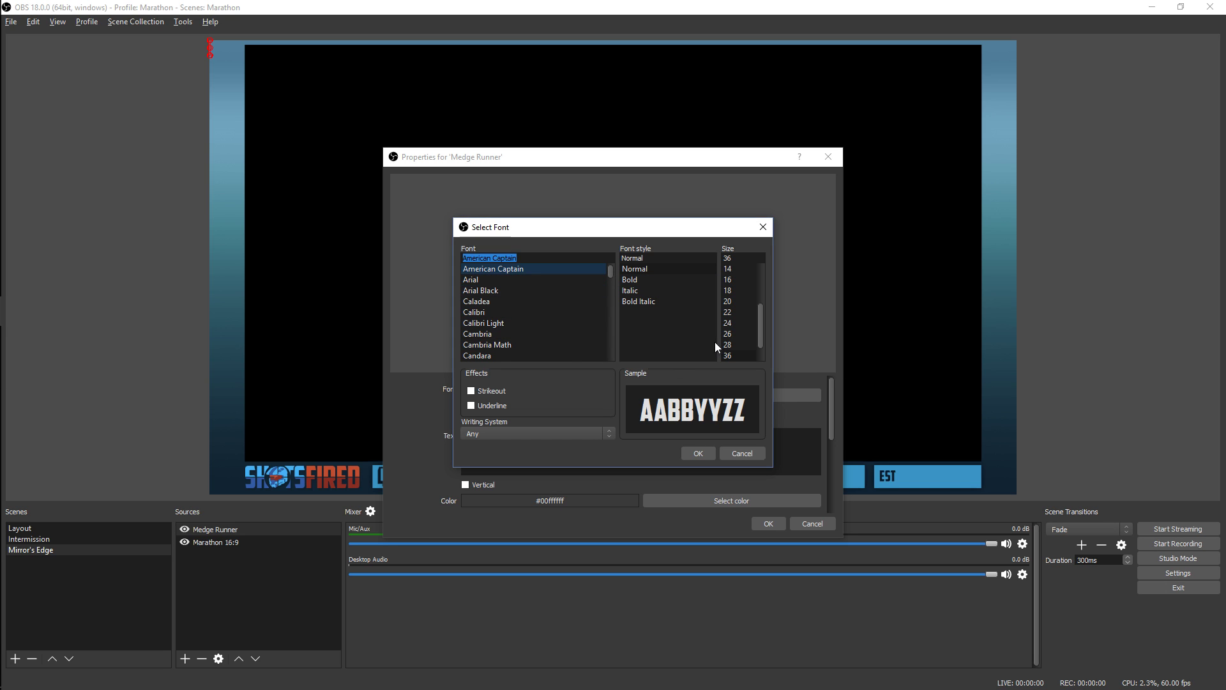
scroll(731, 348, "down", 1)
left_click(731, 355)
left_click(698, 453)
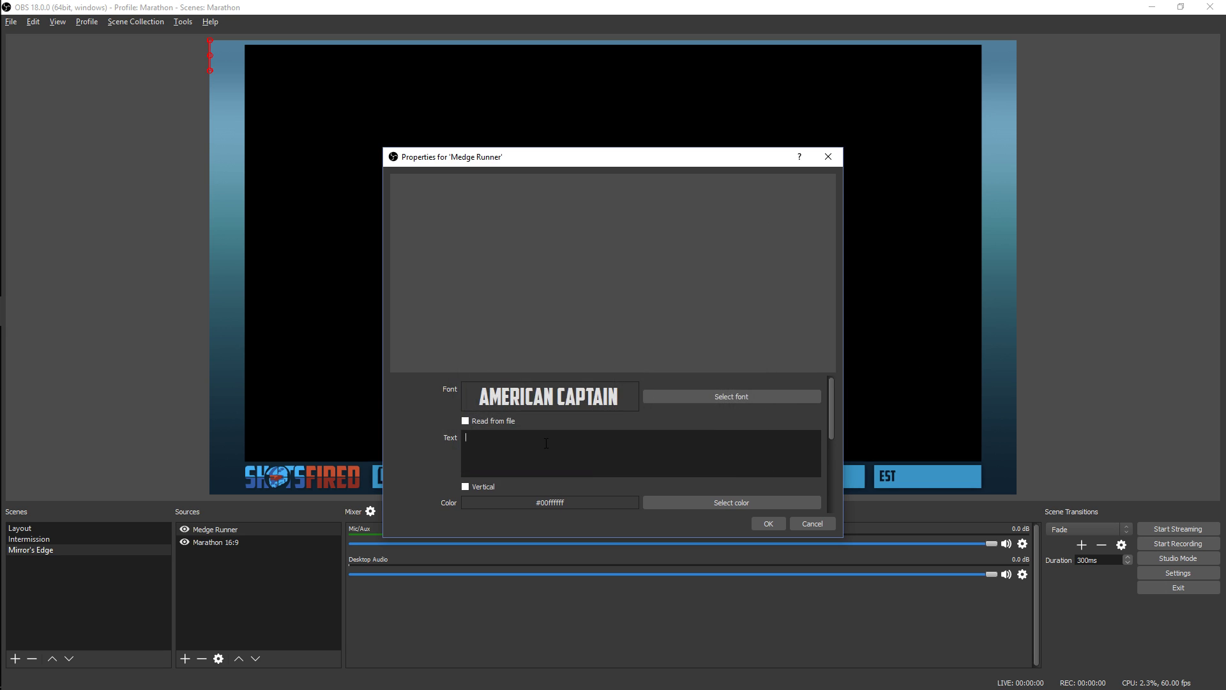
Enter the runner's name as the Medge Runner text, keep its color white (#ffffff), and apply the source properties
scroll(437, 460, "down", 1)
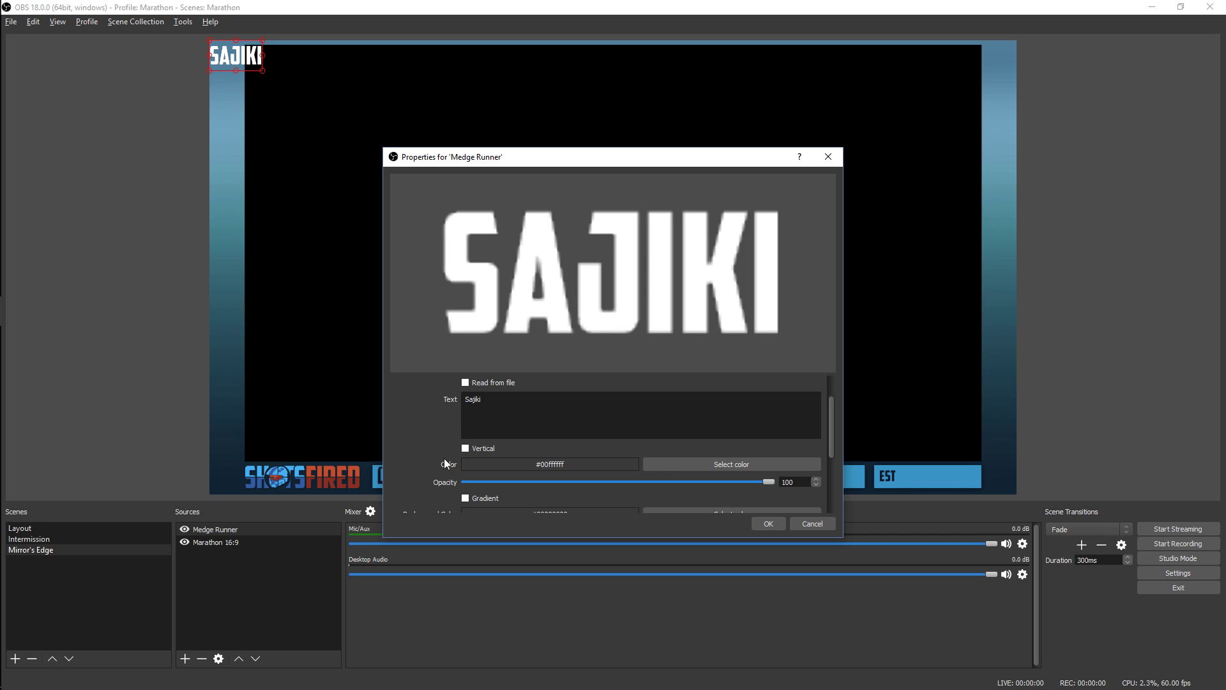
left_click(676, 464)
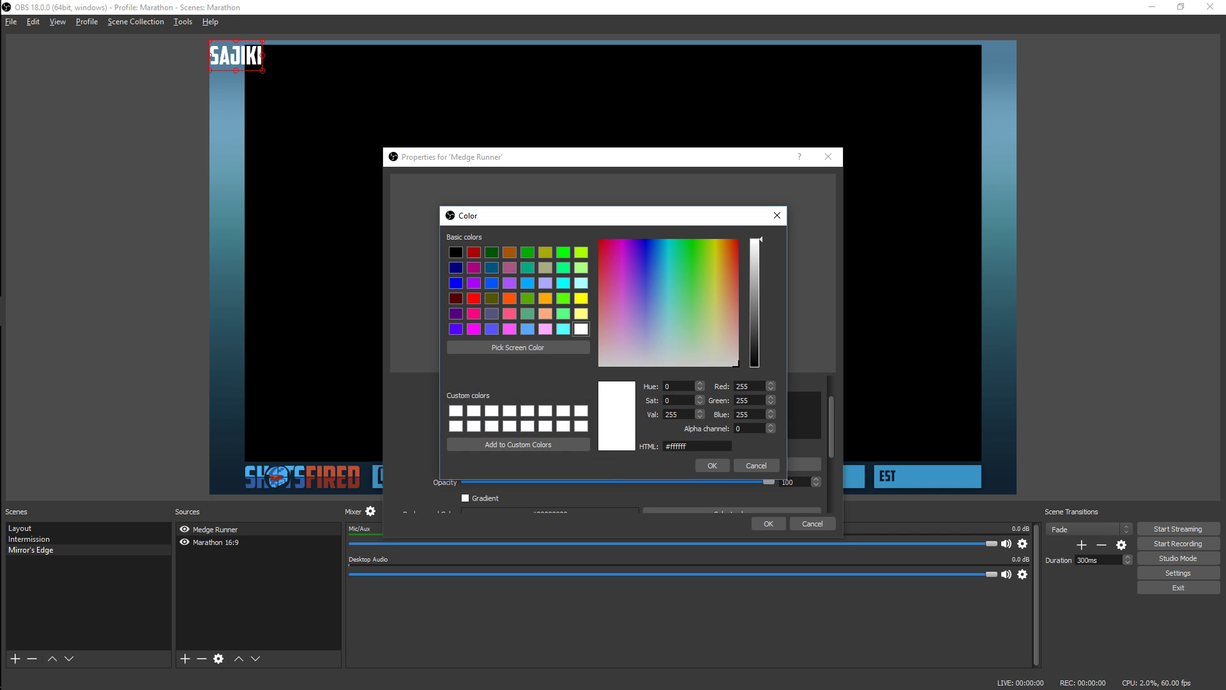
left_click(703, 468)
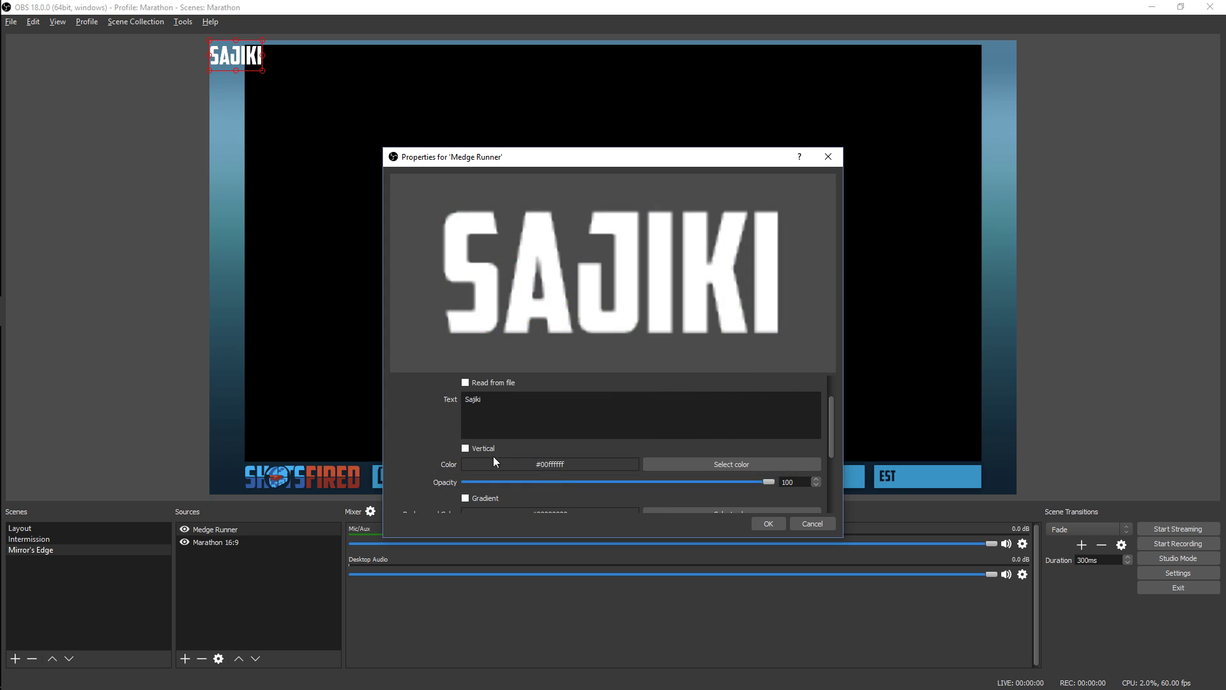
scroll(433, 461, "down", 1)
scroll(436, 473, "down", 1)
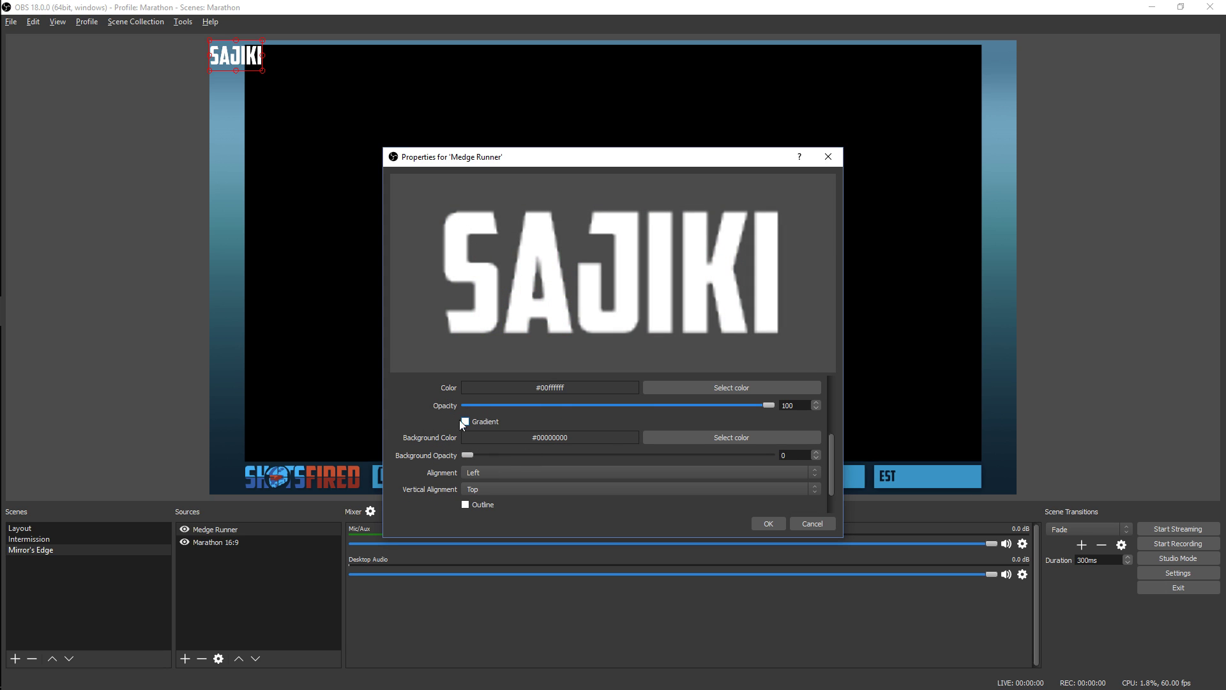
scroll(432, 435, "down", 1)
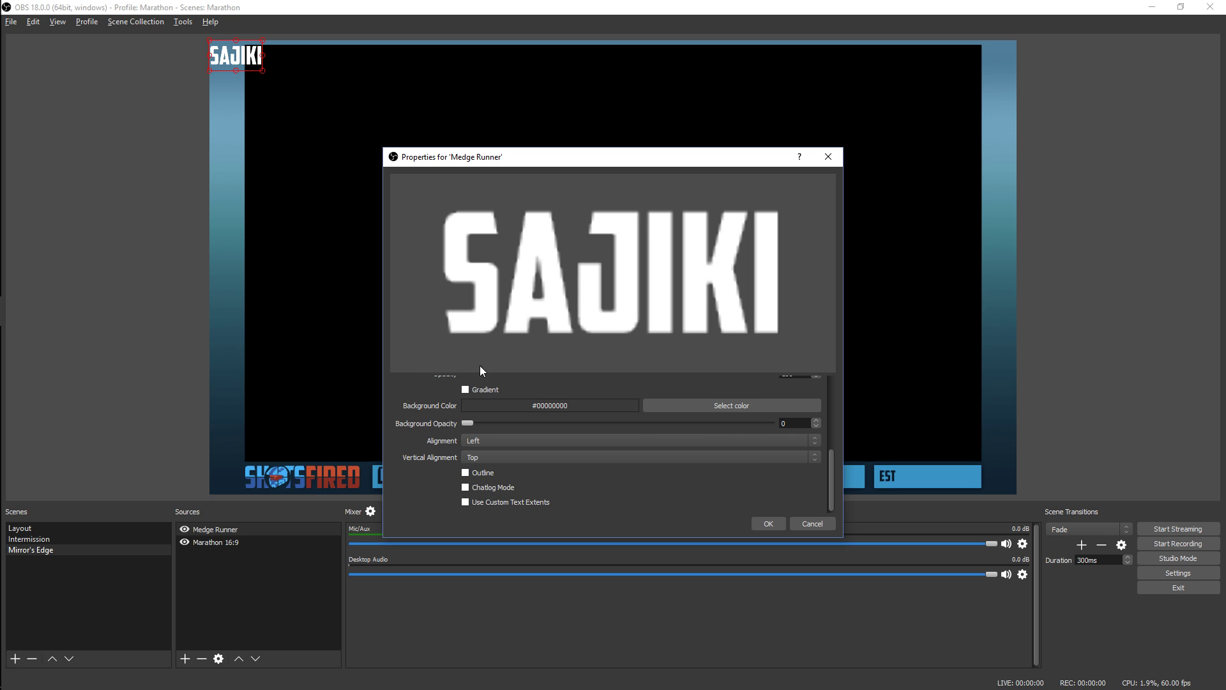
scroll(436, 433, "up", 5)
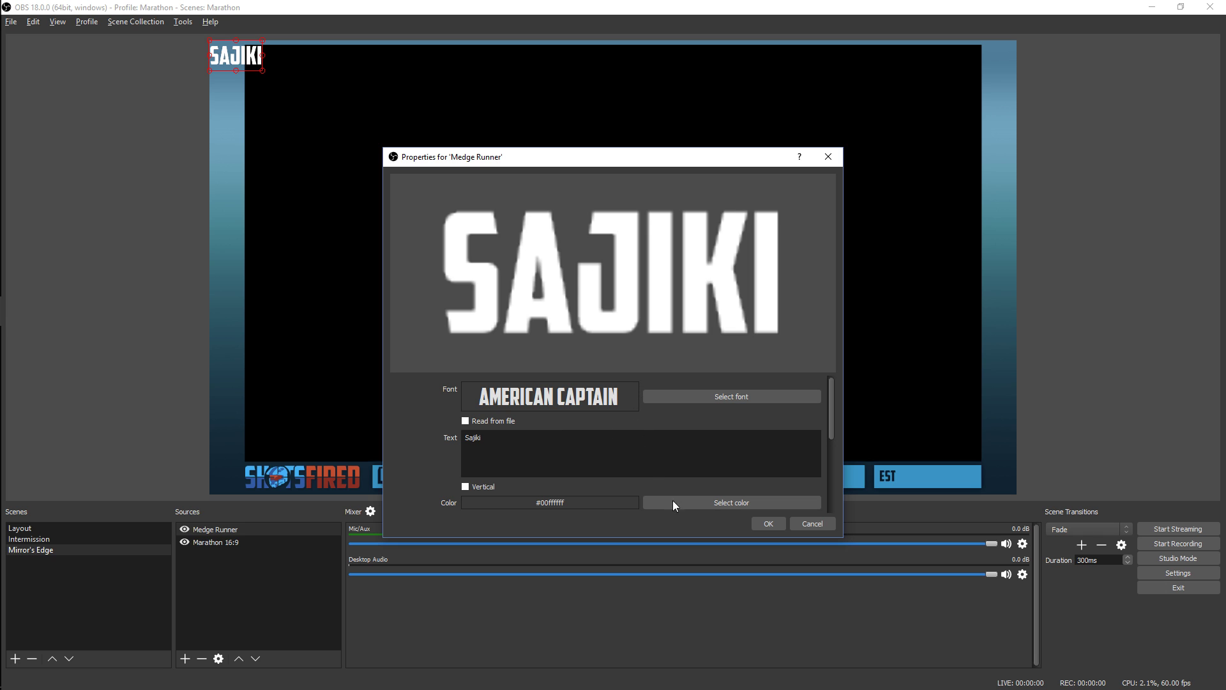
left_click(770, 523)
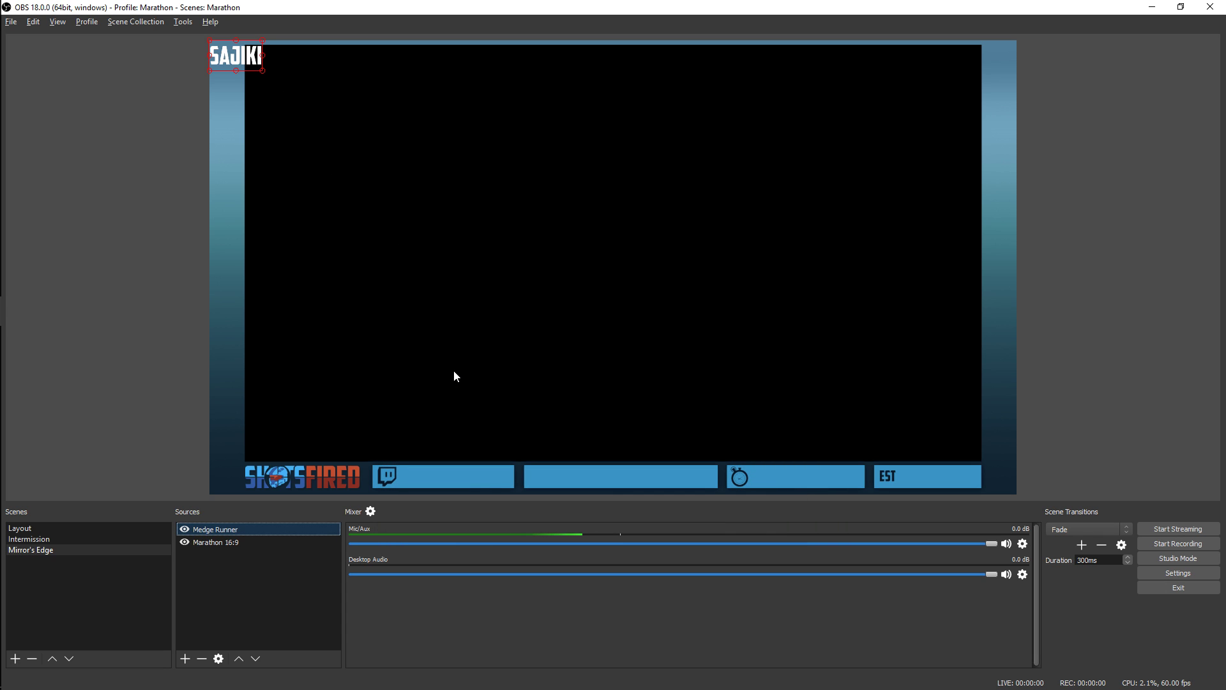
Move the runner text onto the Twitch bar and set its bounding box type to Scale to inner bounds
left_click_drag(240, 57, 443, 472)
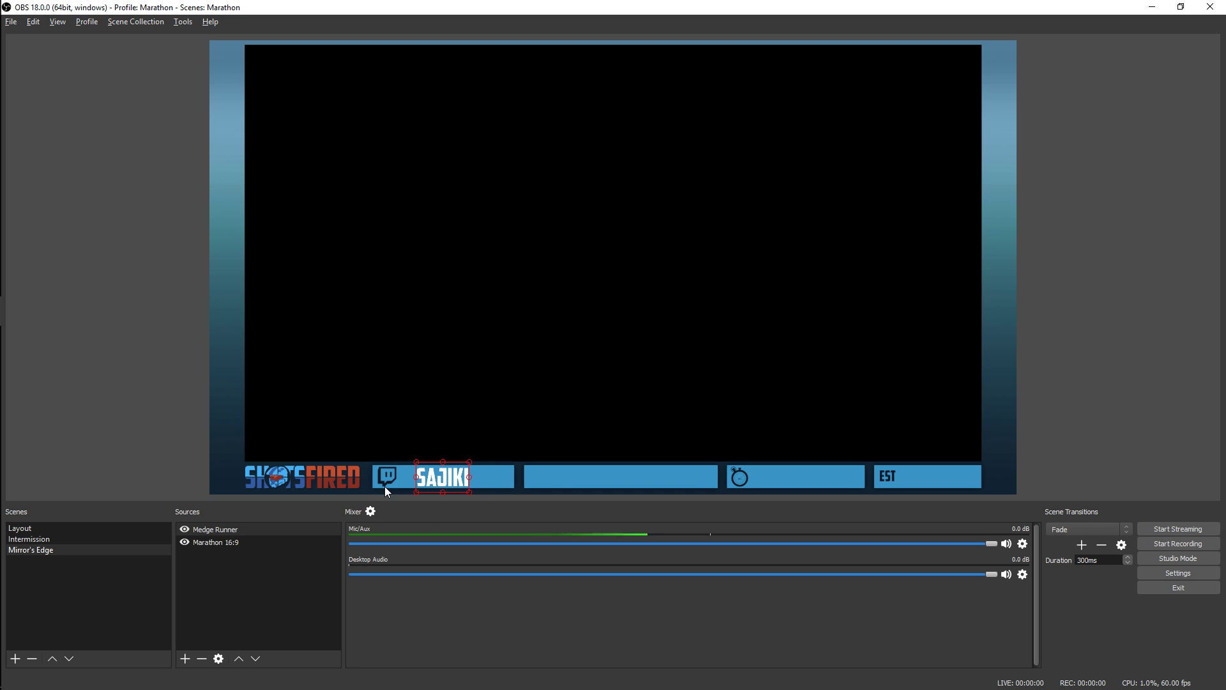
mouse_move(442, 471)
left_mouse_down()
mouse_move(420, 477)
mouse_move(474, 447)
mouse_move(446, 461)
mouse_move(455, 475)
mouse_move(465, 466)
mouse_move(449, 474)
left_mouse_up()
right_click(232, 529)
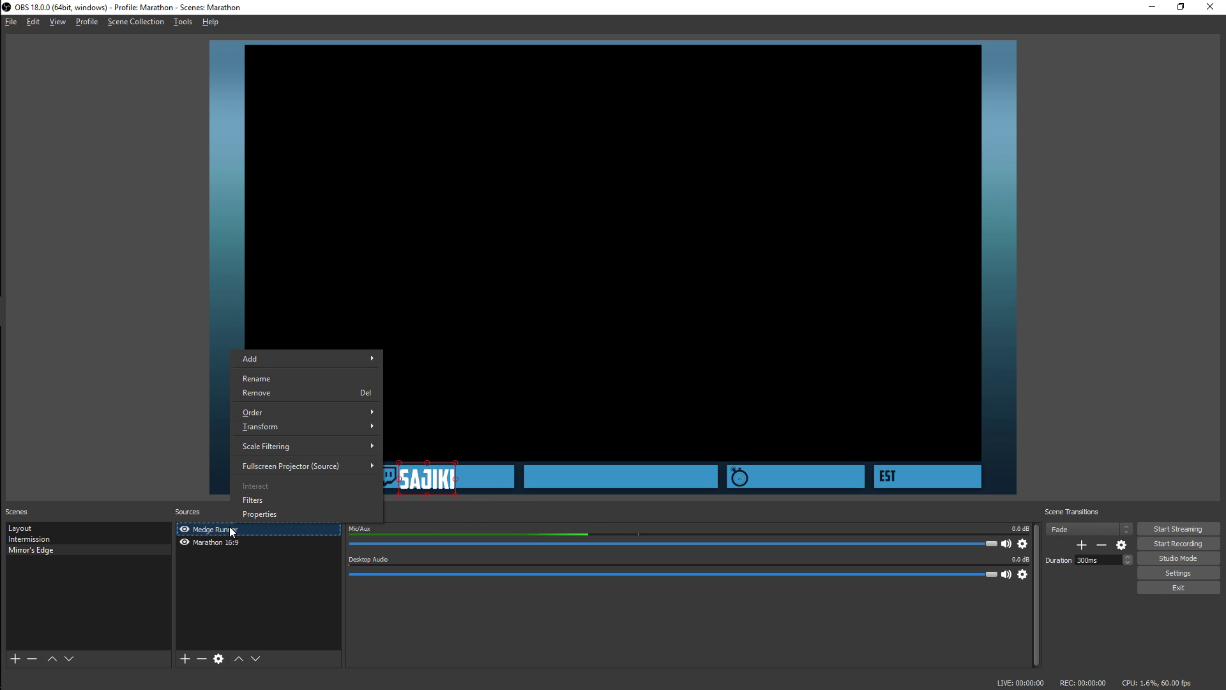
mouse_move(323, 432)
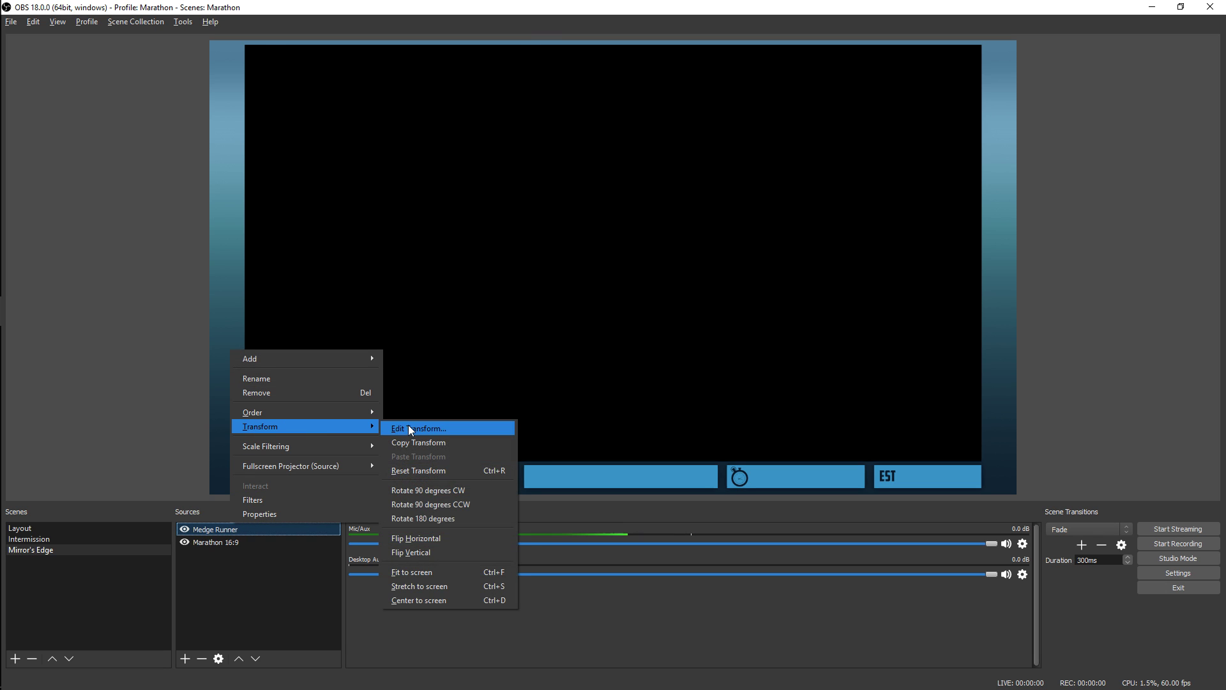
left_click(408, 425)
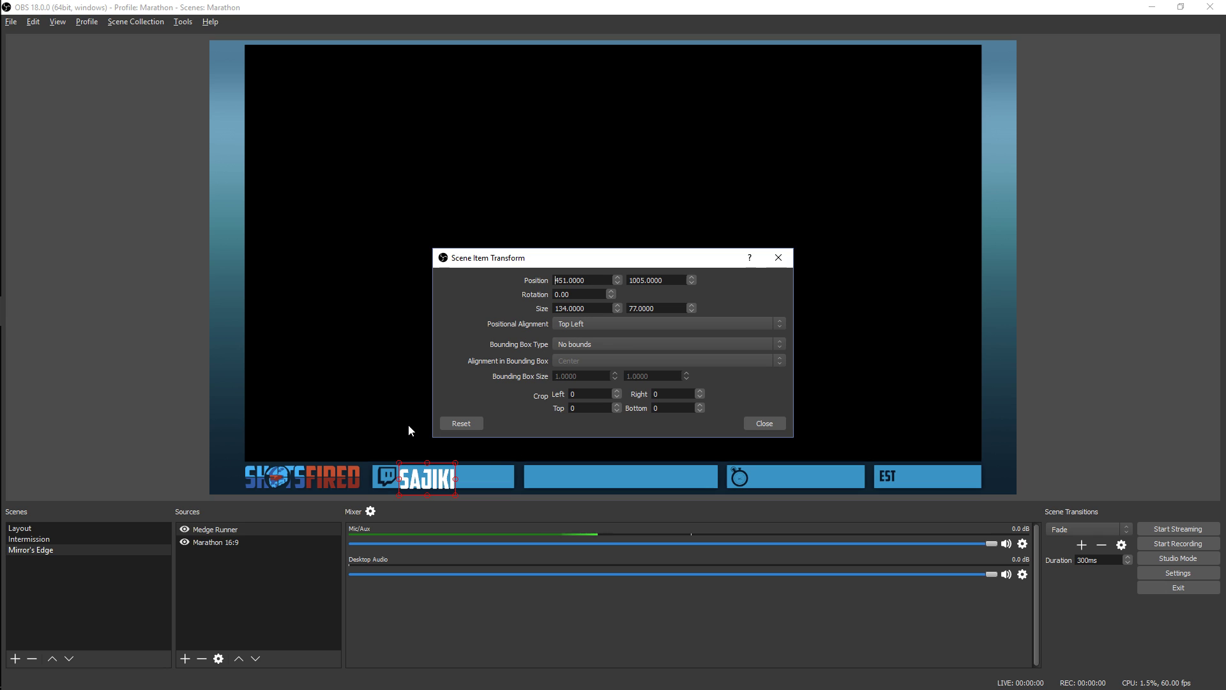
left_click(600, 342)
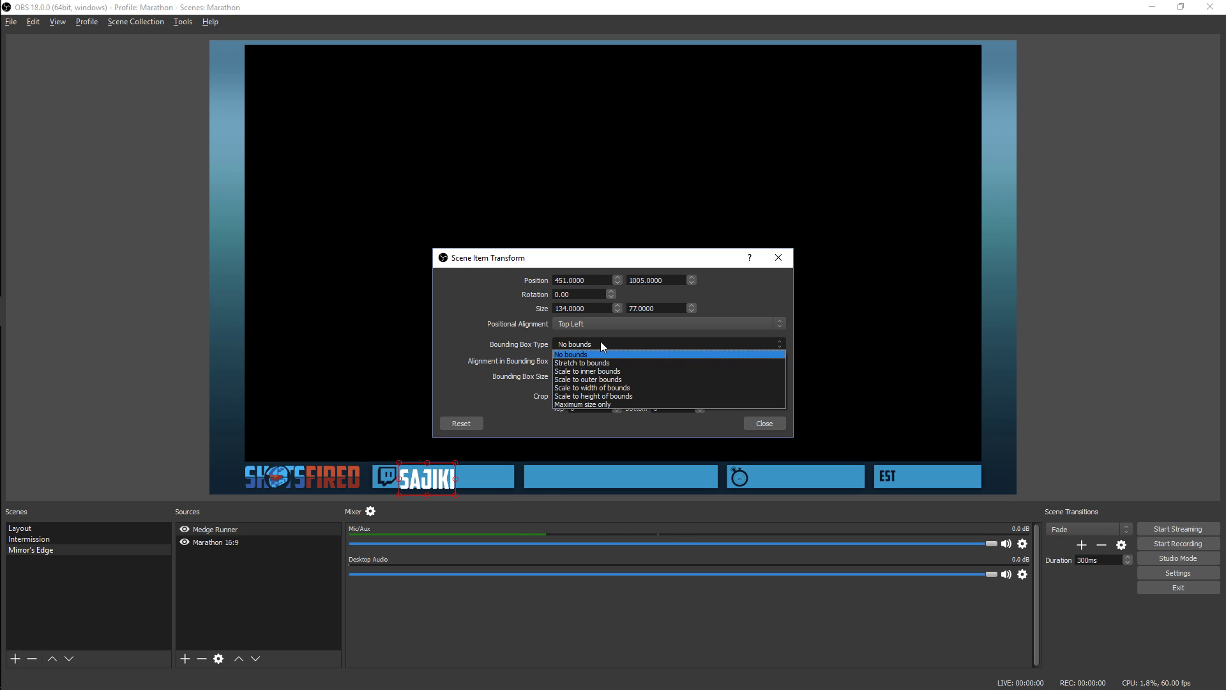
left_click(632, 371)
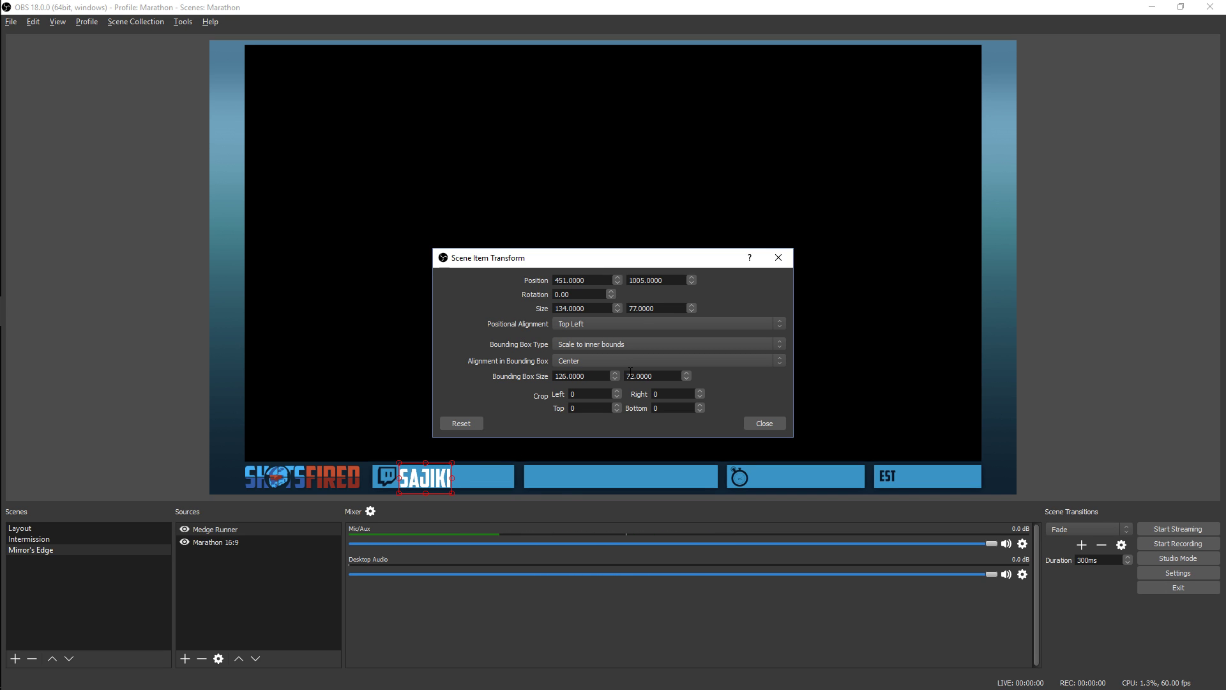
left_click(749, 423)
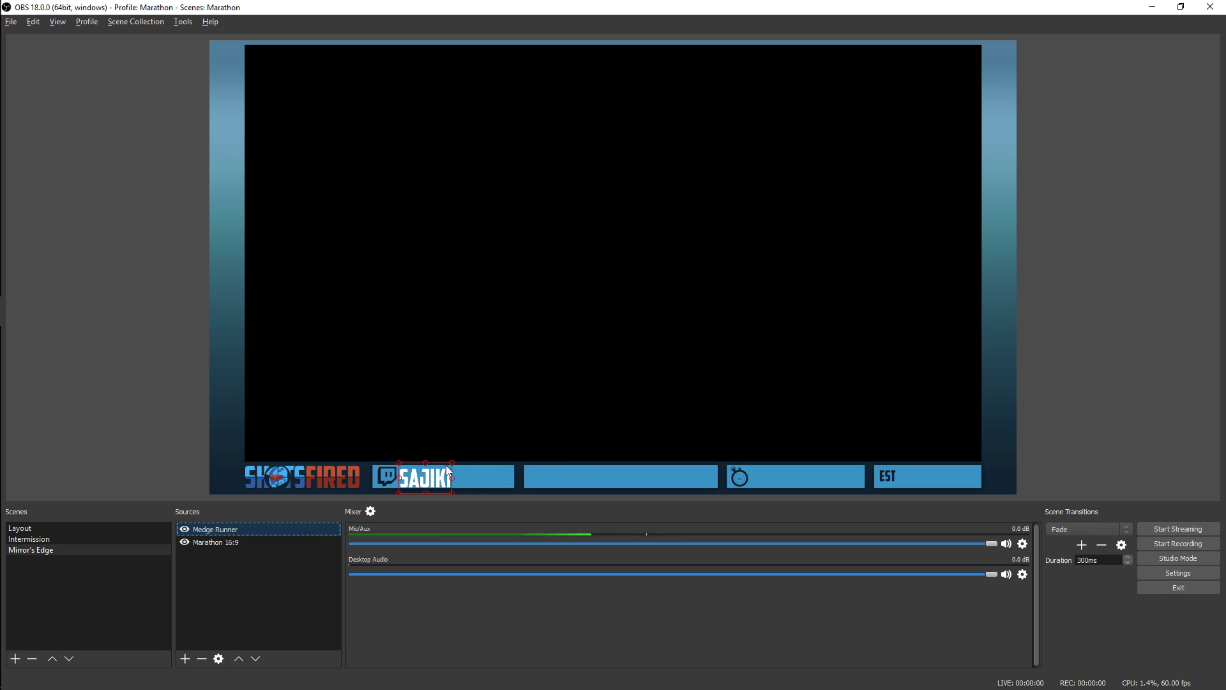
Resize the runner text's bounding box to fill the bar from beside the Twitch icon to its far end
left_click_drag(454, 461, 515, 489)
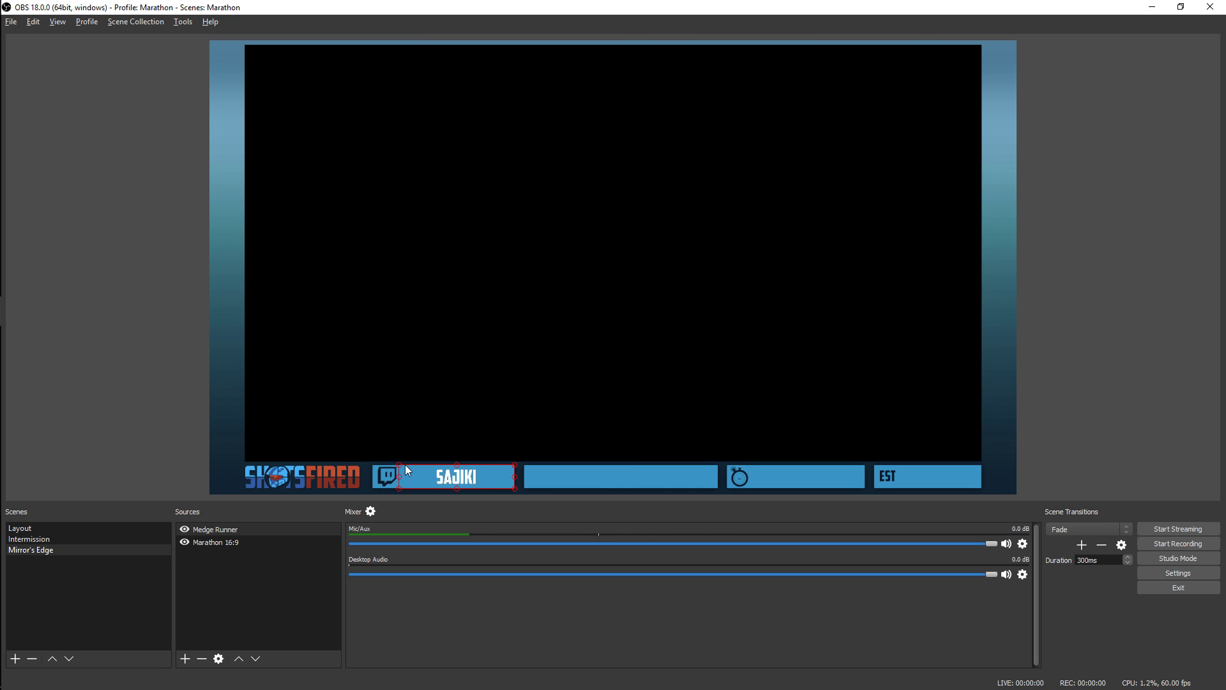
left_click(633, 412)
left_click(446, 480)
left_click_drag(397, 463, 375, 465)
left_click(468, 460)
left_click(440, 473)
left_click_drag(371, 462, 399, 465)
left_click(573, 474)
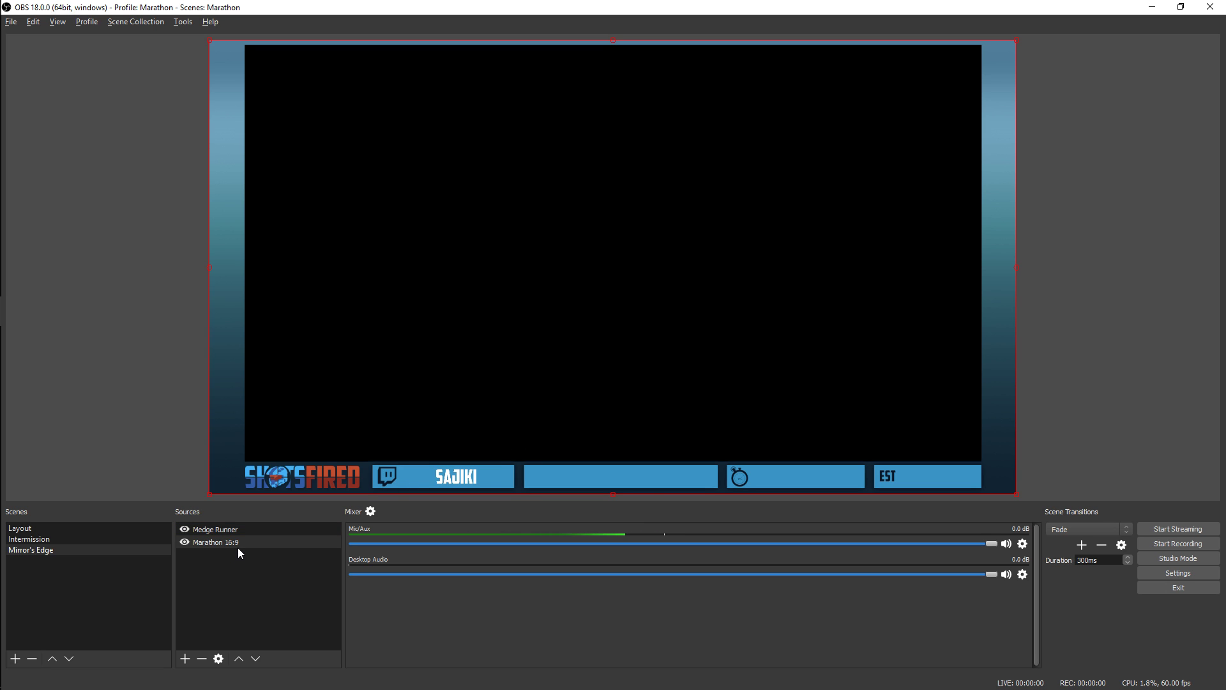
left_click(262, 589)
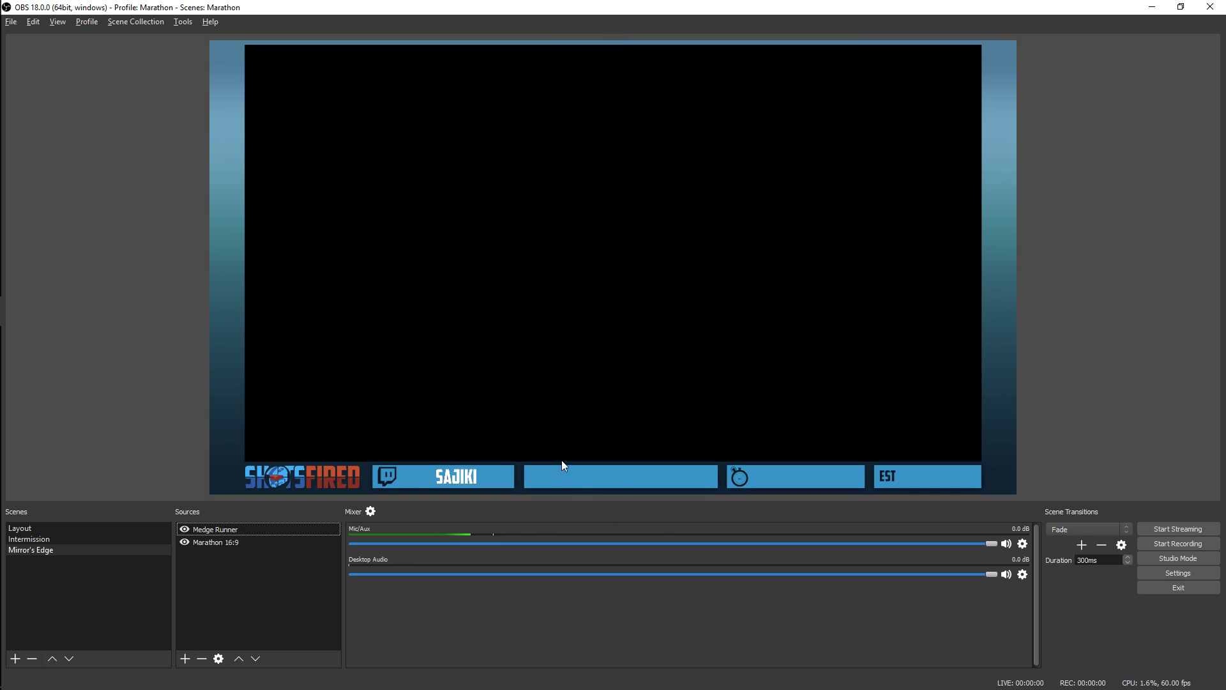
Create a Text (GDI+) source named Medge Game and set its font to American Captain at size 72
left_click(185, 658)
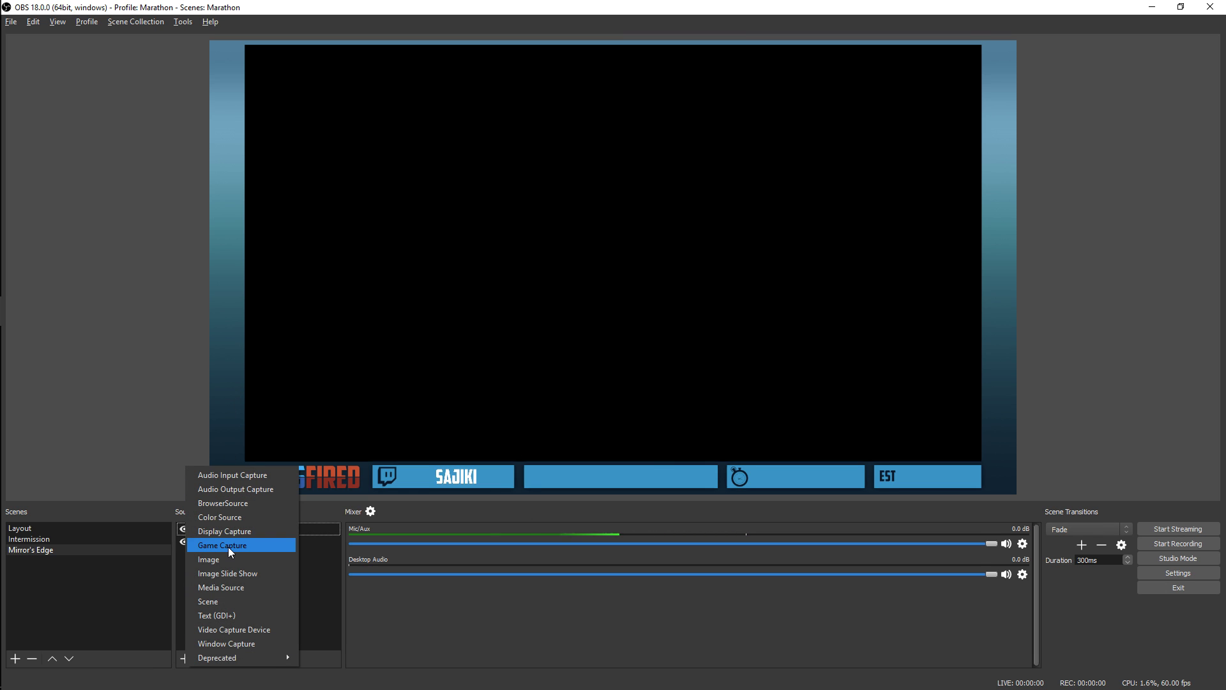
left_click(239, 614)
type("Medge Game")
key("Return")
left_click(731, 395)
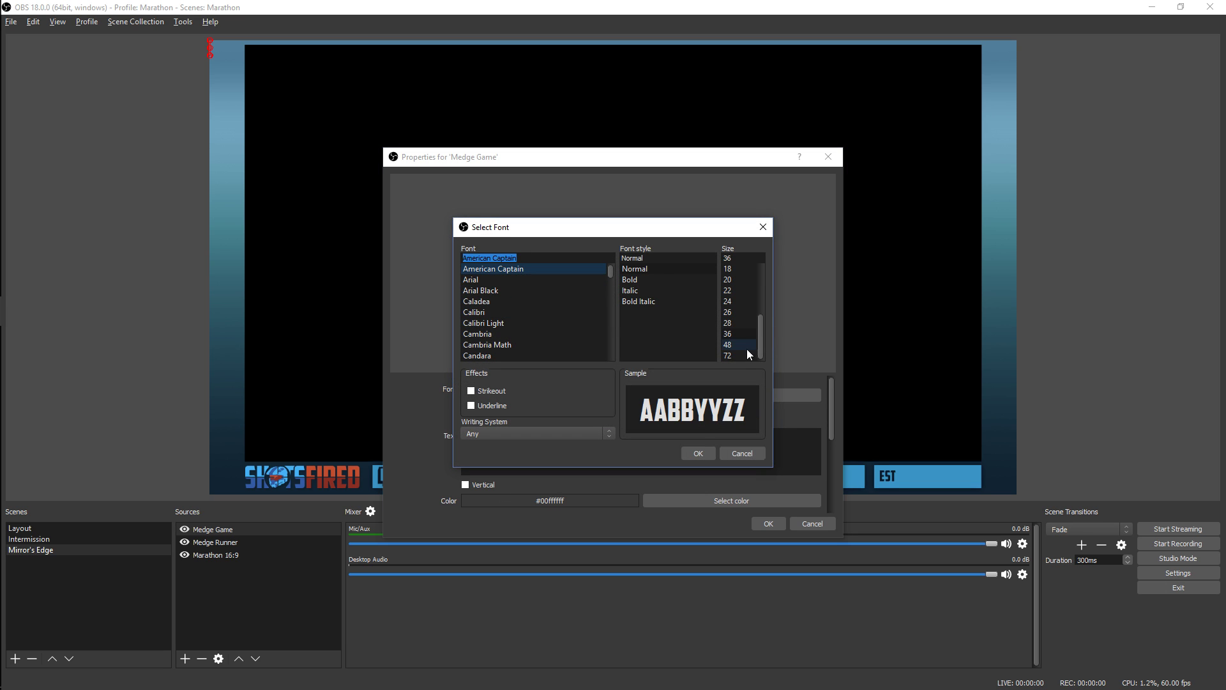
left_click(749, 348)
left_click(699, 455)
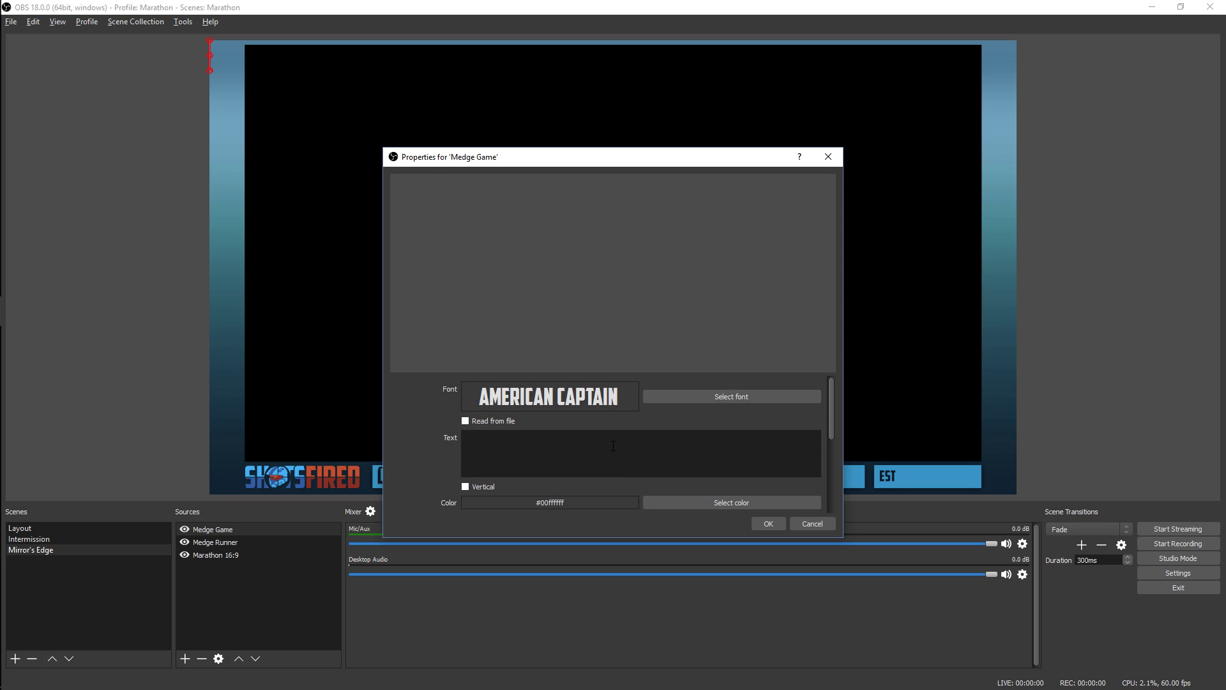
Enter Mirtro'seegder on a single line as the Medge Game text and apply the source properties
left_click(613, 446)
type("Mirtro'see")
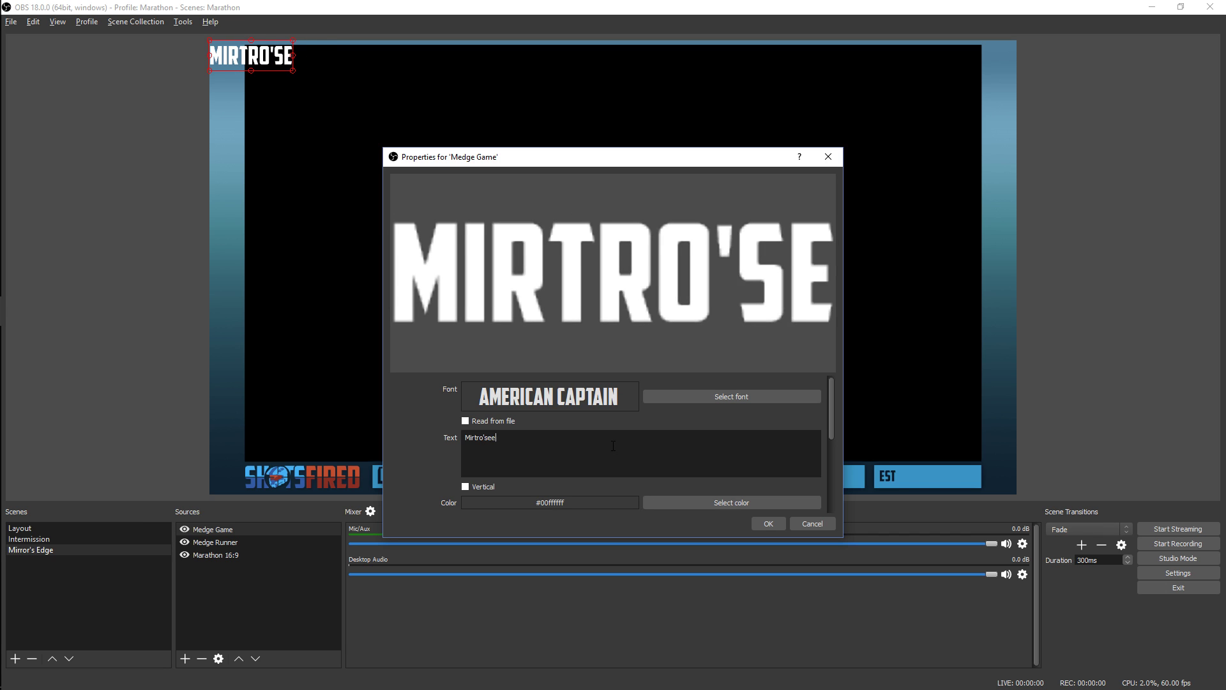
type("gd")
key("Return")
type("er")
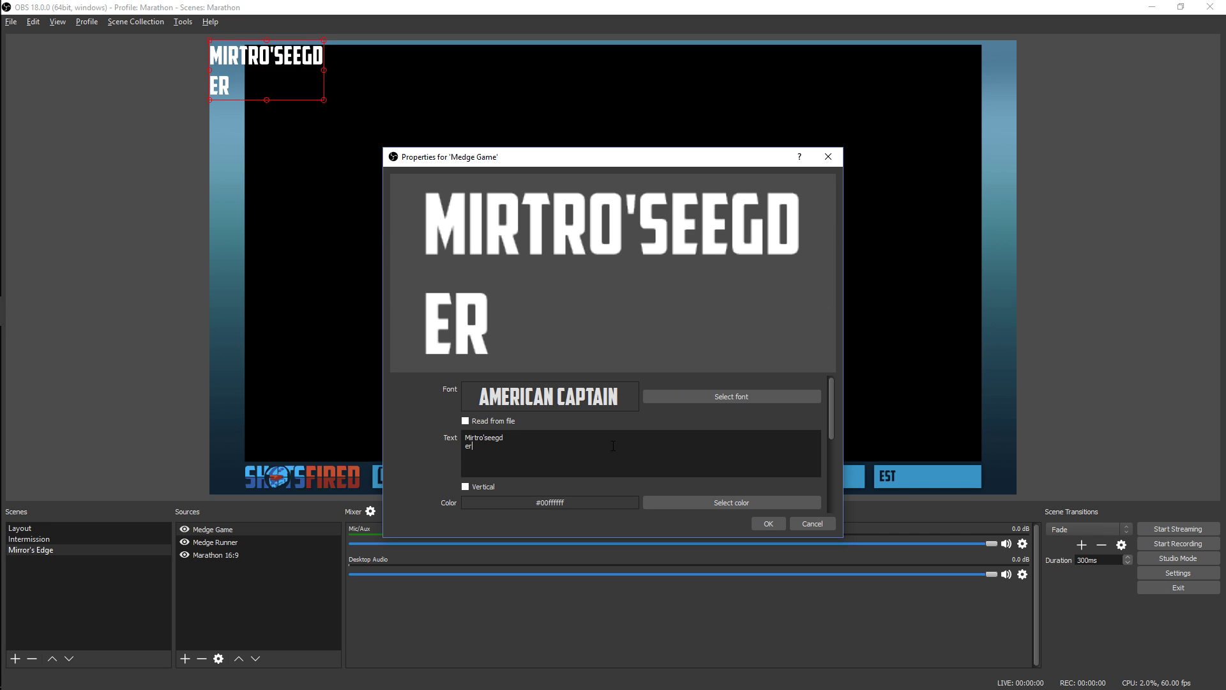
left_click(763, 523)
double_click(219, 531)
key("Delete")
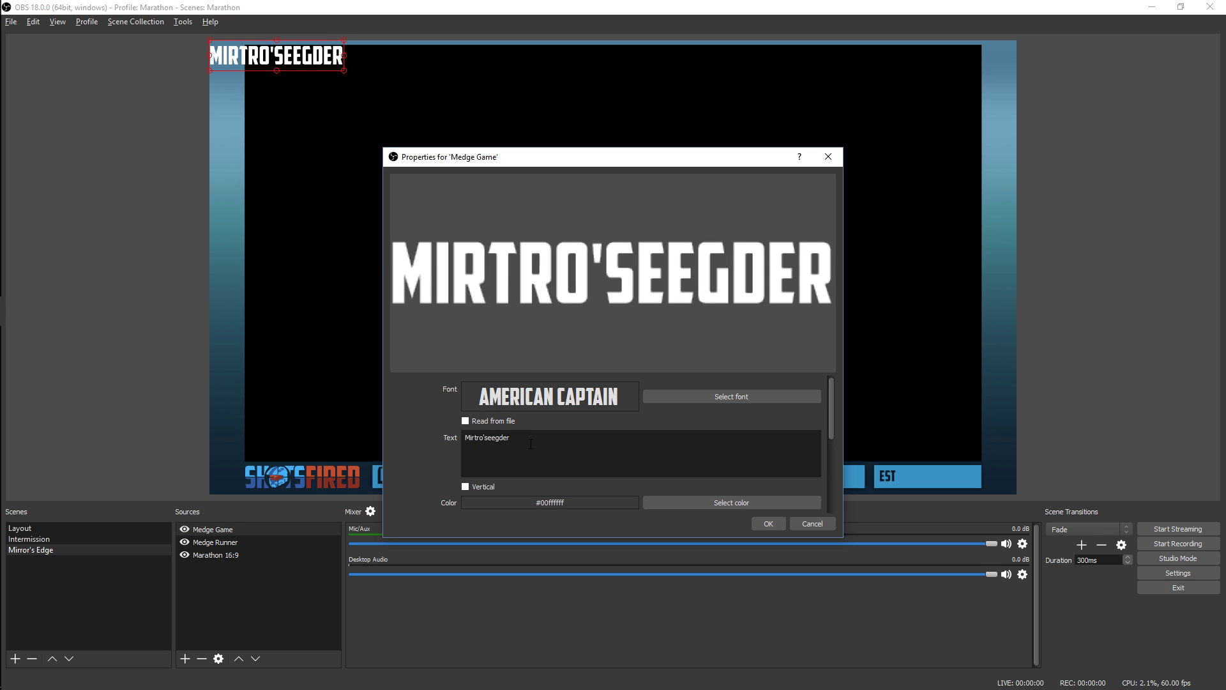
scroll(621, 478, "down", 1)
scroll(474, 505, "down", 3)
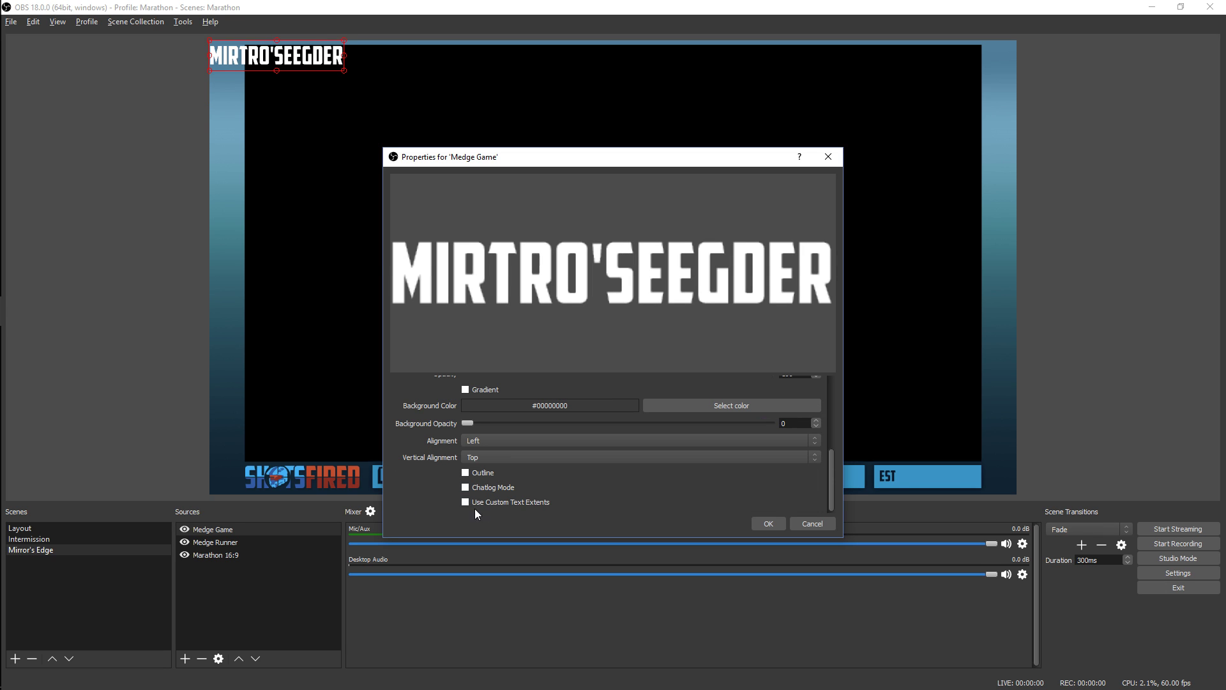
left_click(768, 524)
Set the Medge Game text's bounding box type to Scale to inner bounds
right_click(296, 56)
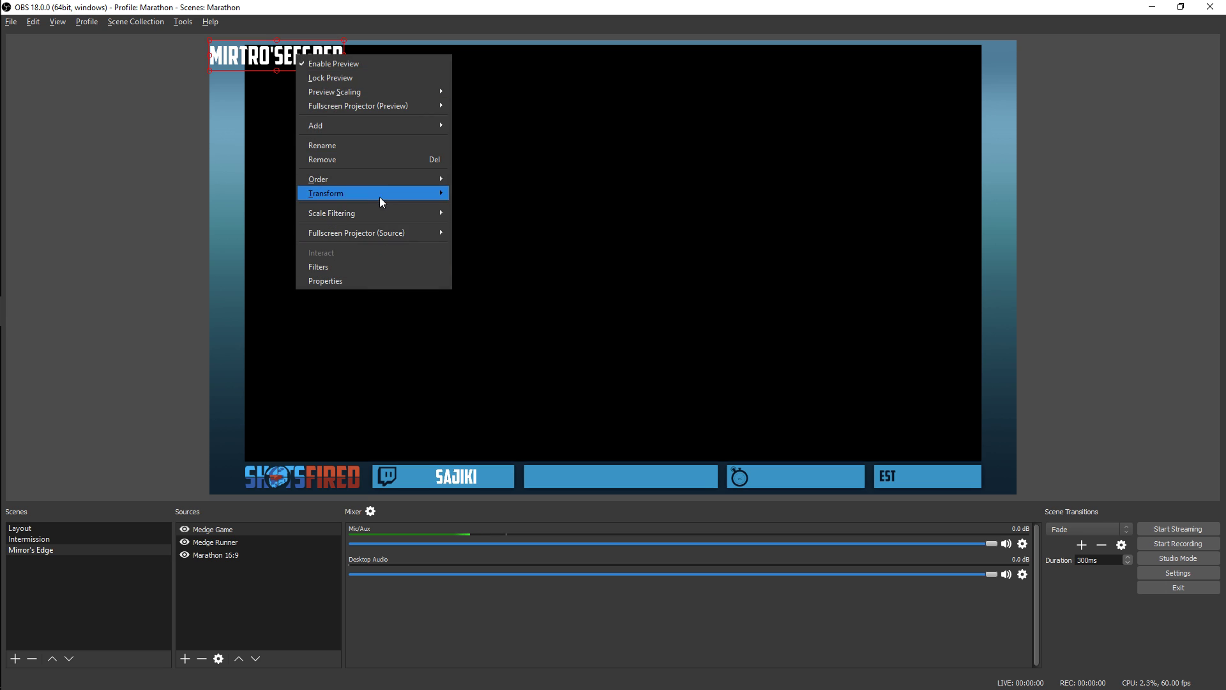
mouse_move(397, 196)
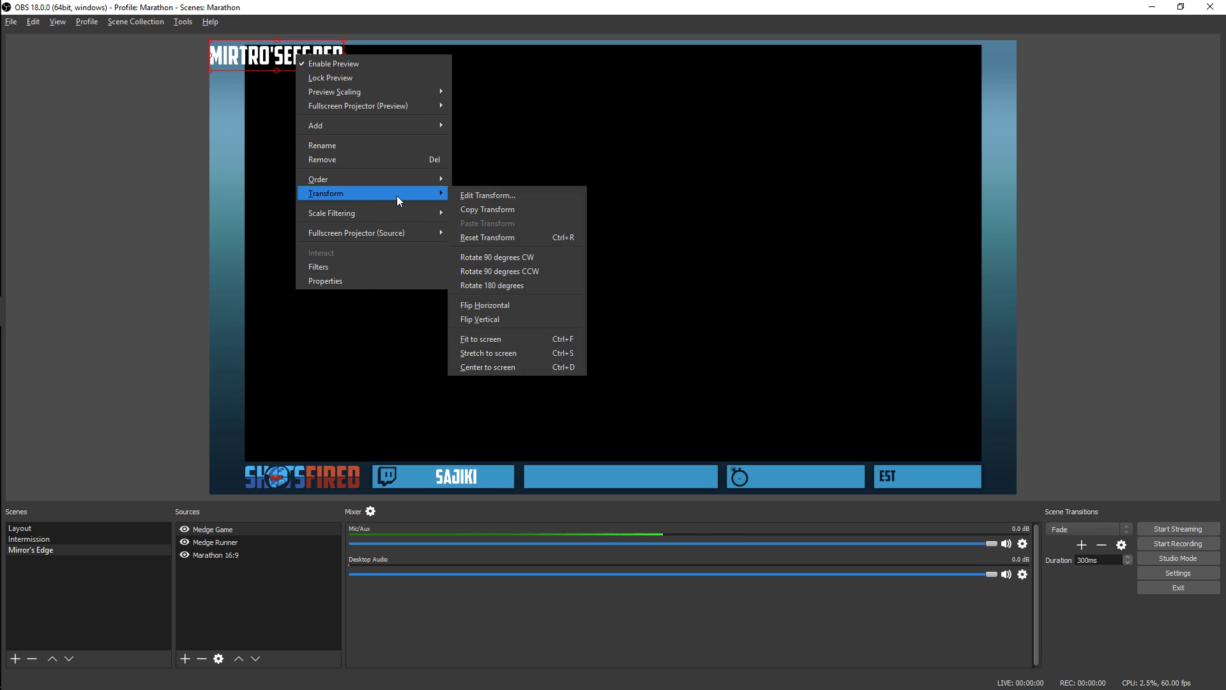
left_click(528, 196)
left_click(612, 344)
left_click(608, 378)
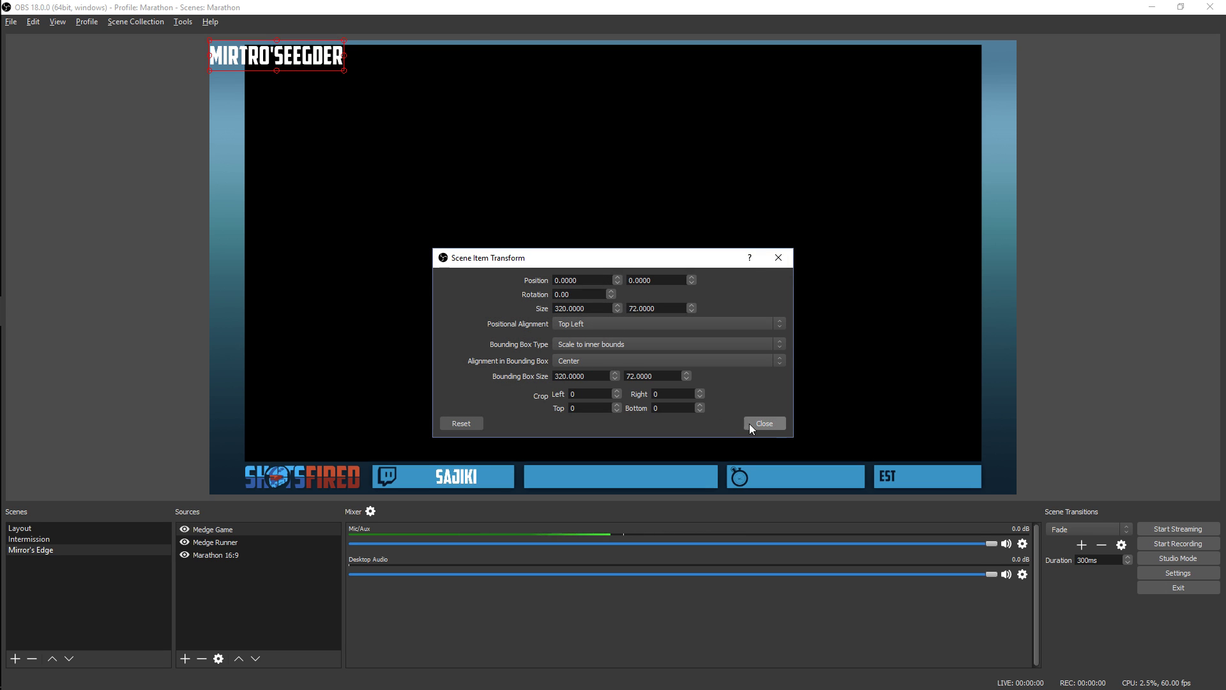
left_click(747, 422)
Place the Medge Game text in the empty bar beside the runner's and fit its bounding box to that bar
left_click_drag(335, 61, 711, 489)
left_click_drag(544, 489, 527, 489)
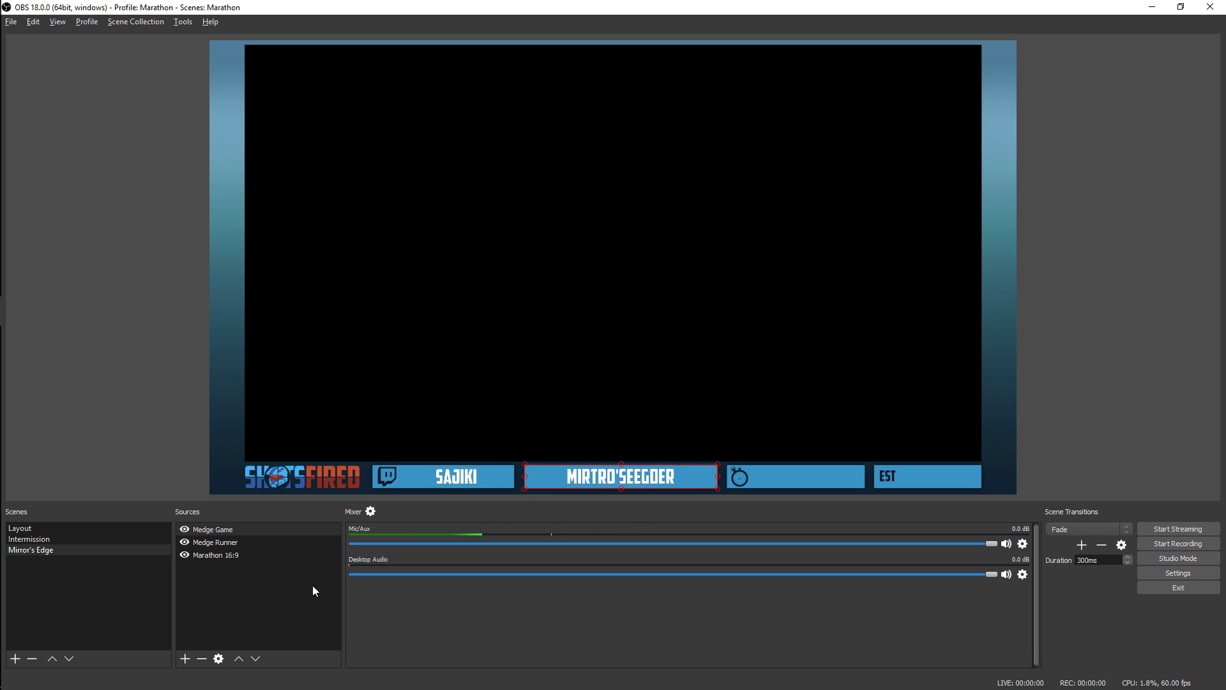
left_click(1058, 378)
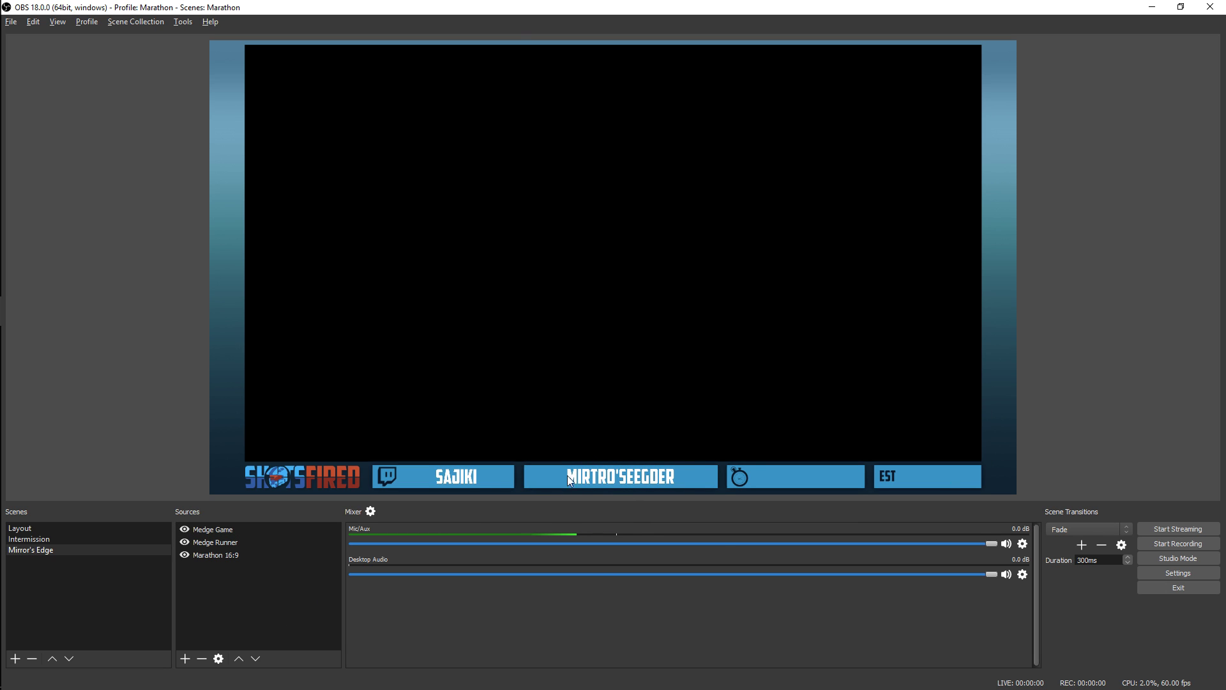
Add the existing Timer window capture source to the Mirror's Edge scene
left_click(186, 660)
left_click(239, 638)
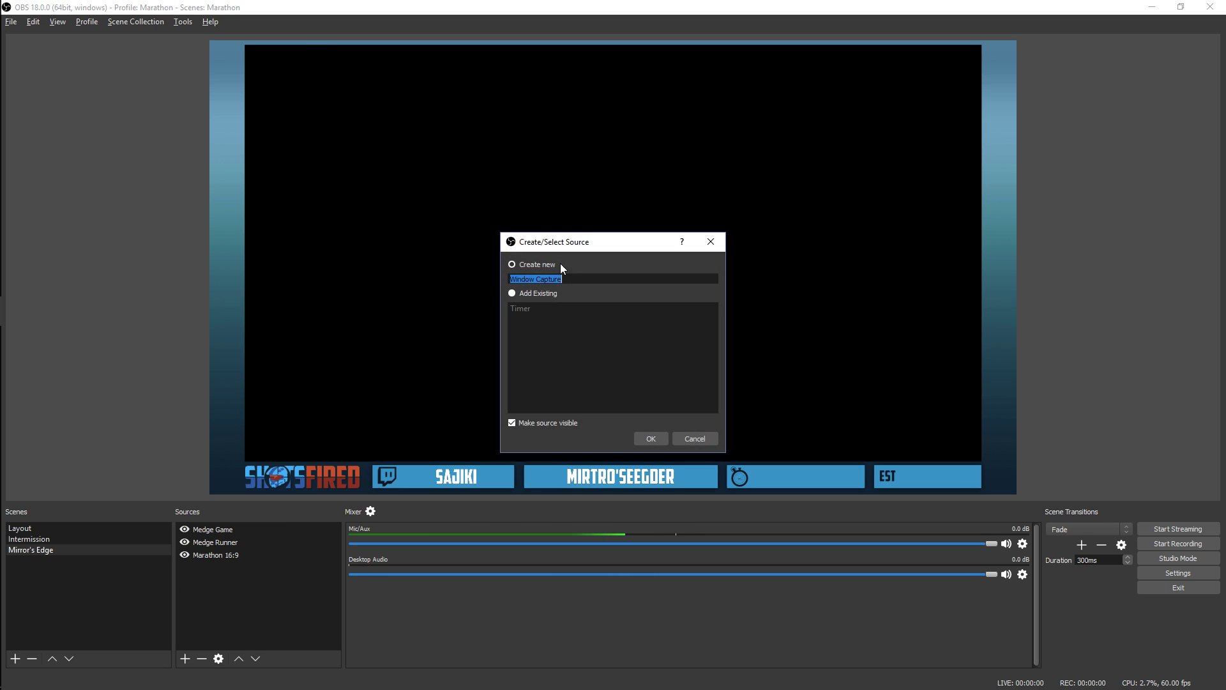
left_click(518, 309)
left_click(649, 441)
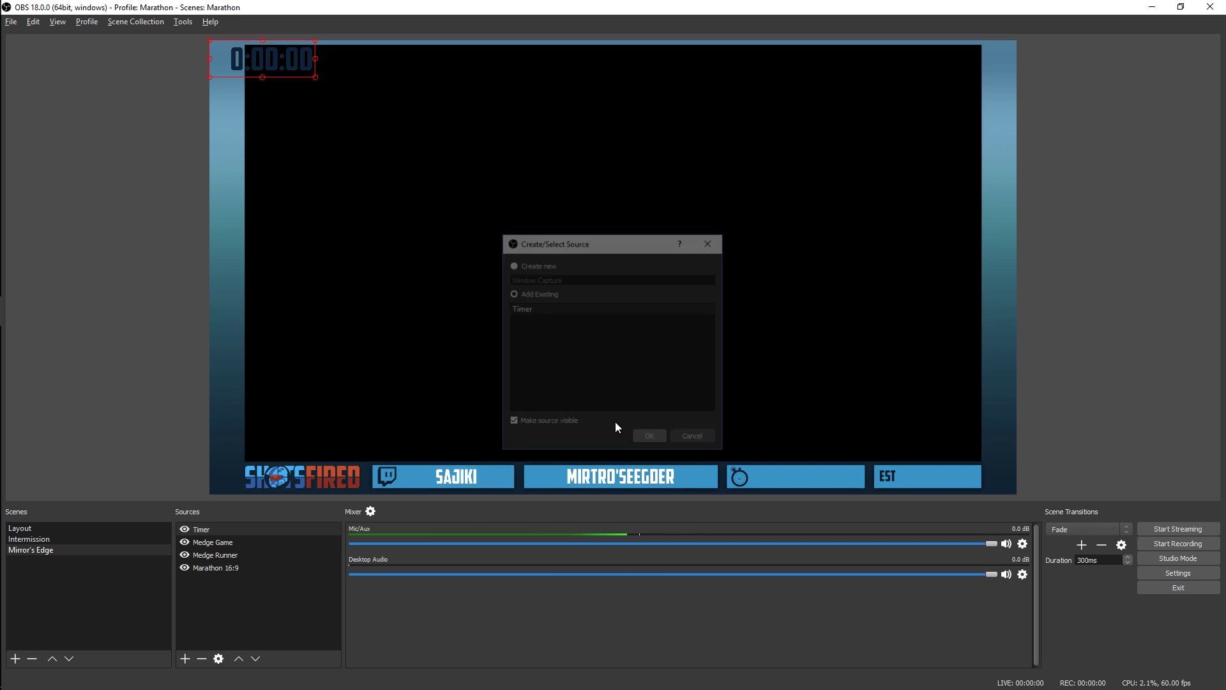
Try shrinking the timer and positioning it over the stopwatch bar
left_click_drag(287, 49, 840, 479)
key("Right")
key("Right")
key("Right")
key("Right")
key("Right")
key("Right")
key("Right")
key("Right")
key("Right")
key("Right")
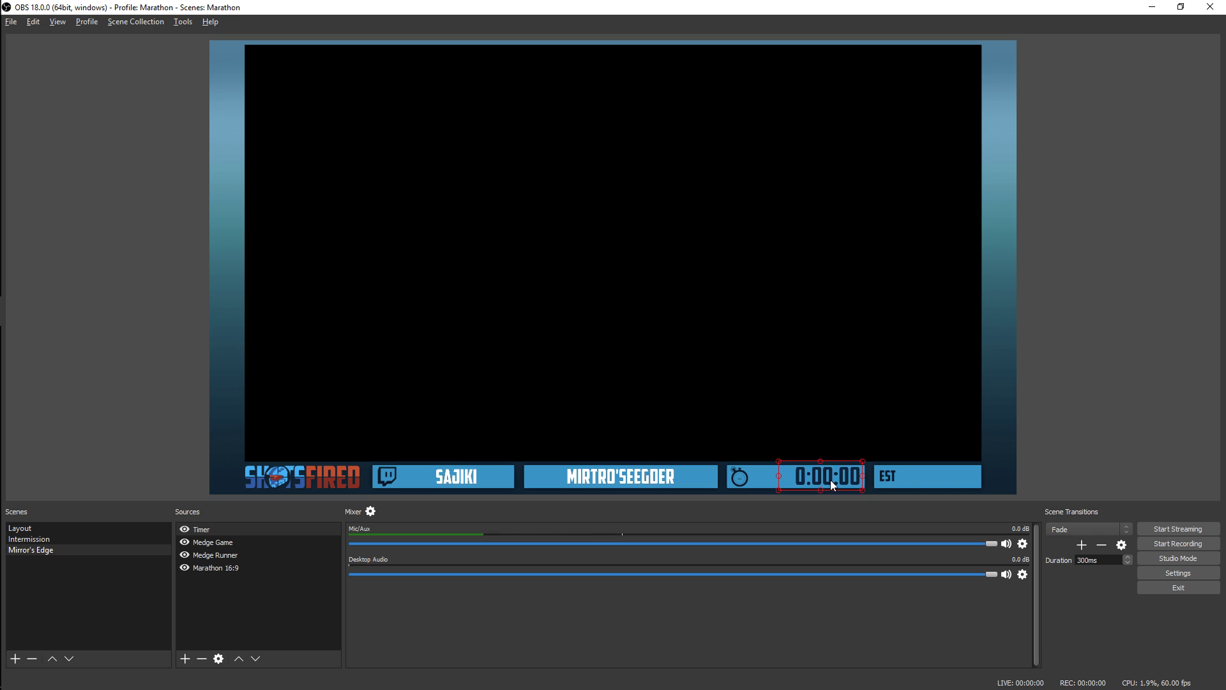
Try setting the timer's bounding box type to Scale to inner bounds and fitting the box within the stopwatch bar
right_click(830, 478)
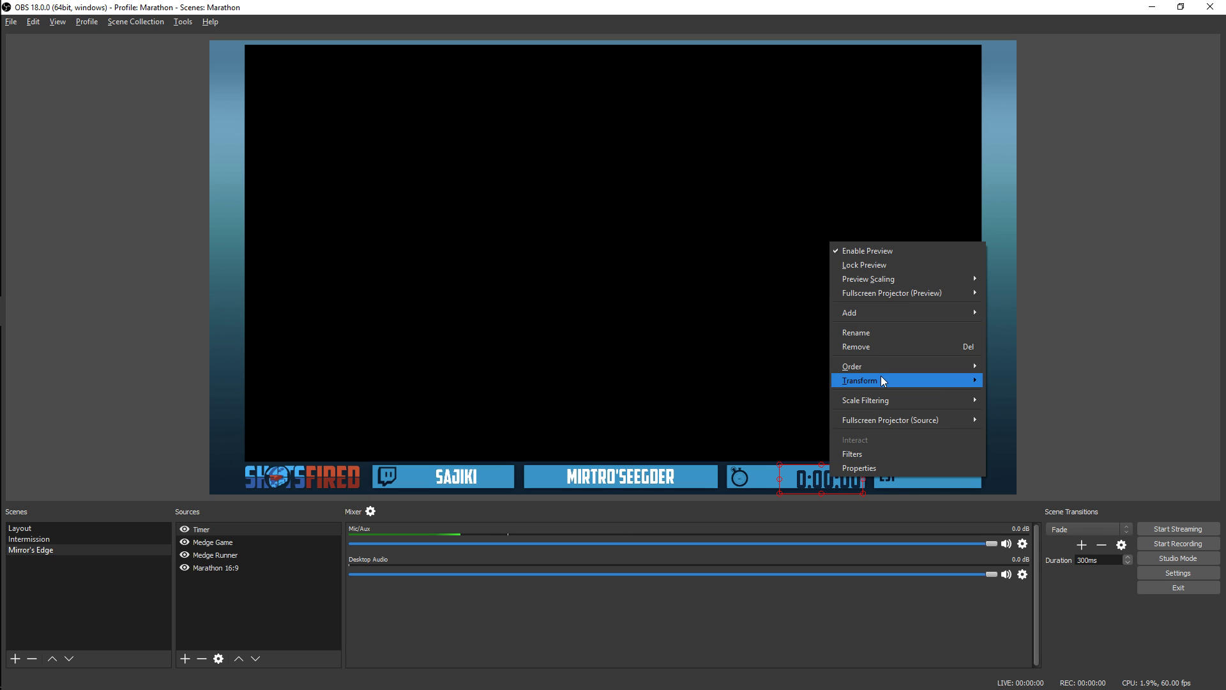
mouse_move(885, 377)
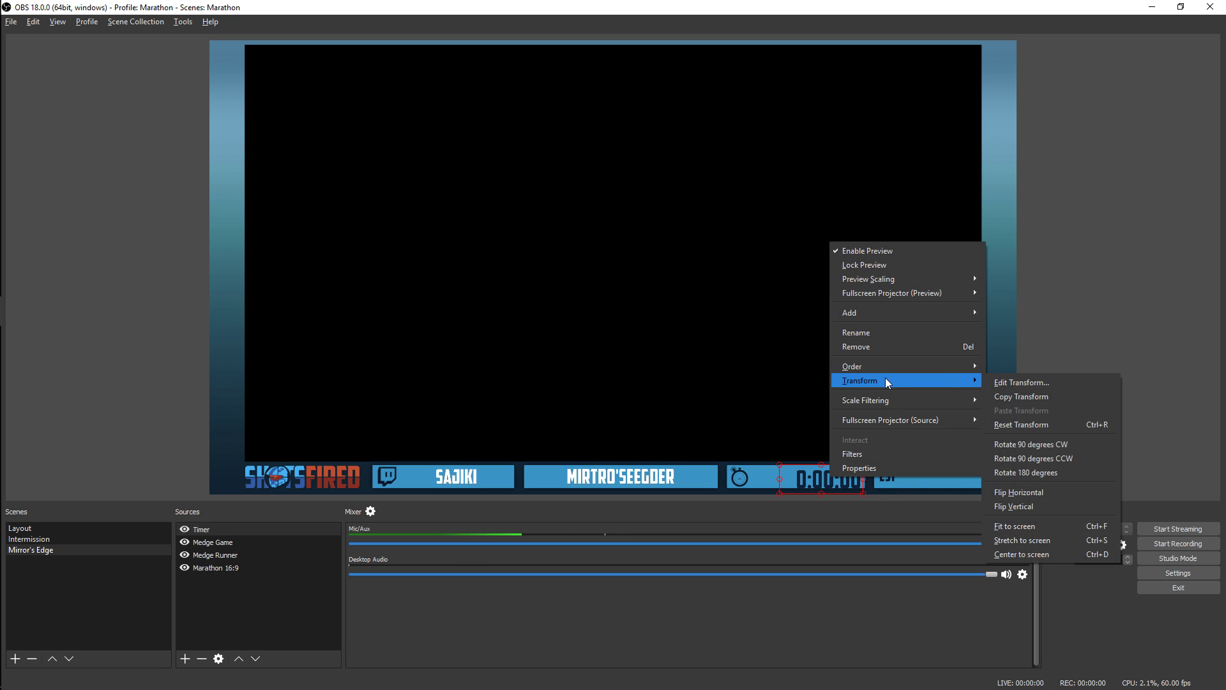
left_click(1020, 384)
left_click(609, 344)
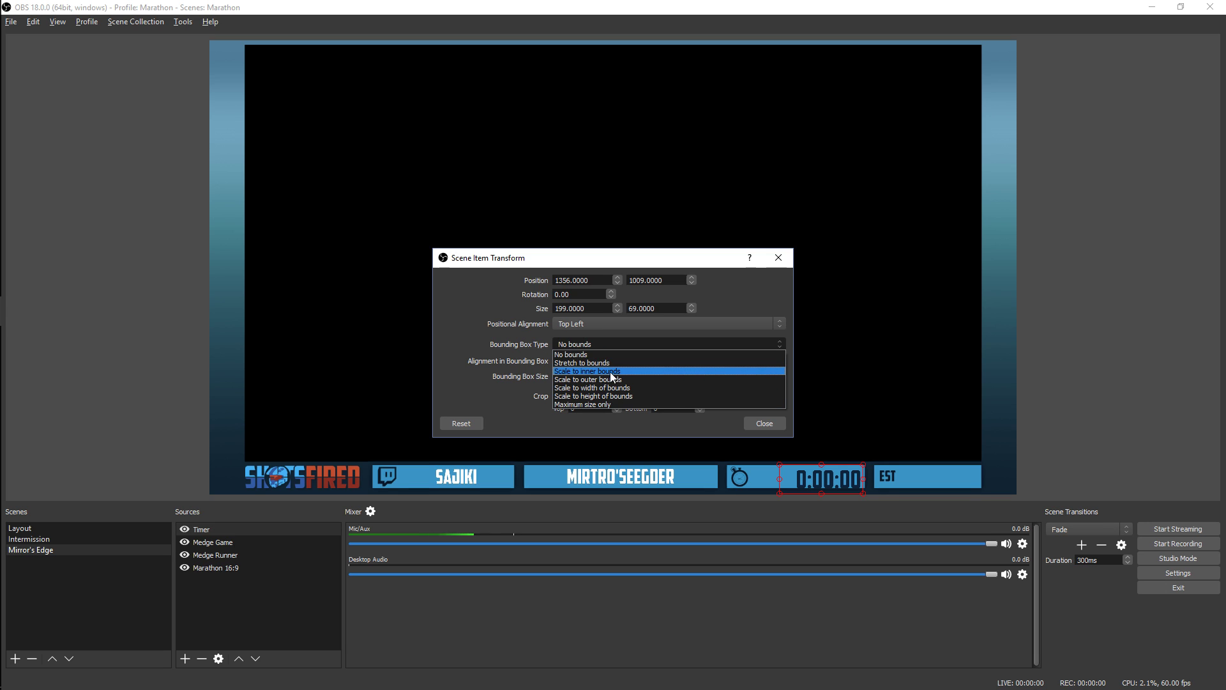
left_click(615, 364)
left_click(764, 423)
left_click_drag(779, 465, 789, 488)
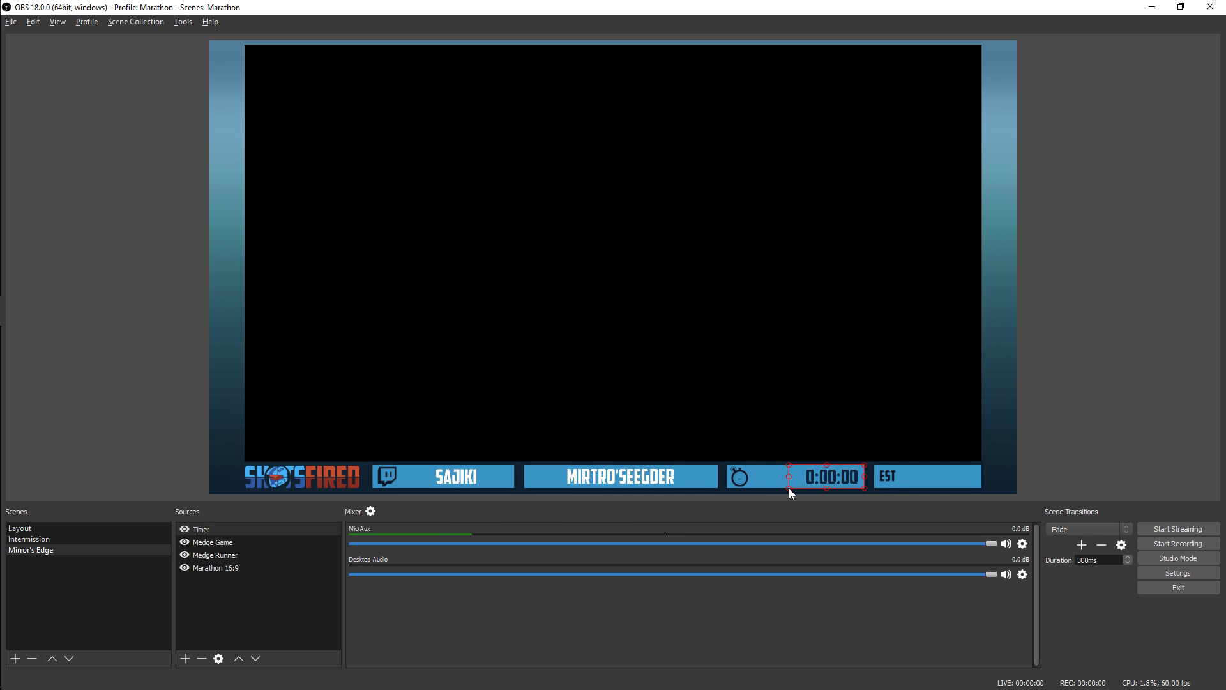
Reset the timer's transform
right_click(814, 477)
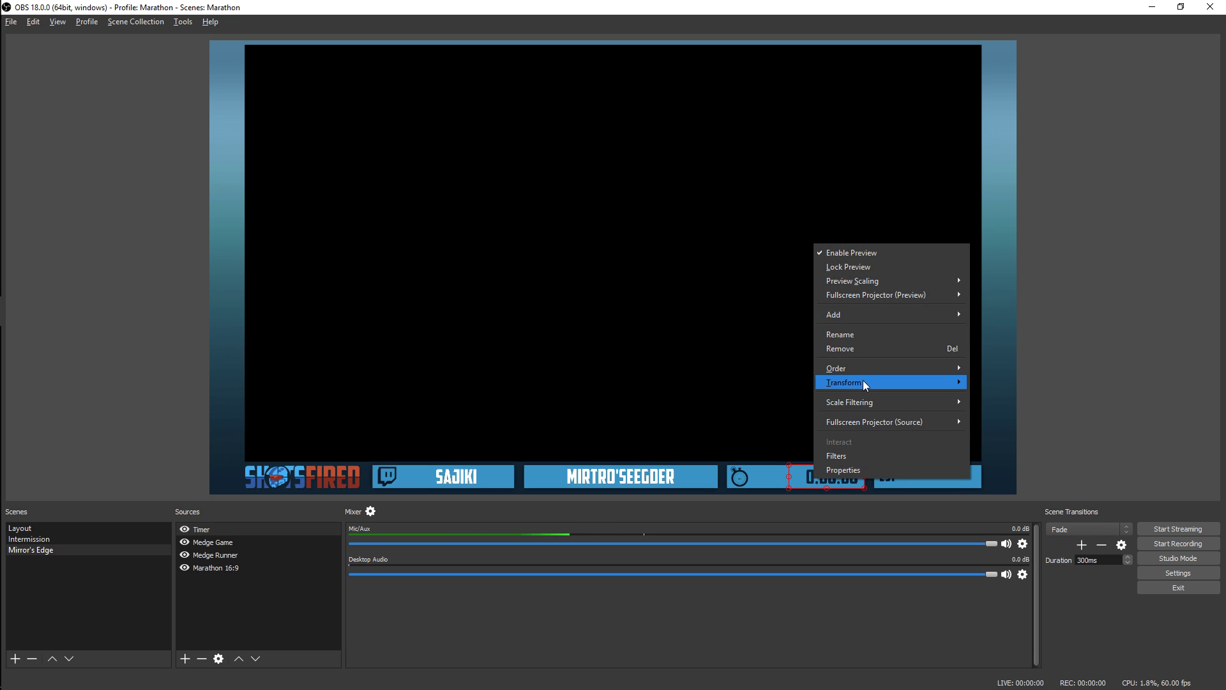
mouse_move(864, 380)
left_click(1005, 427)
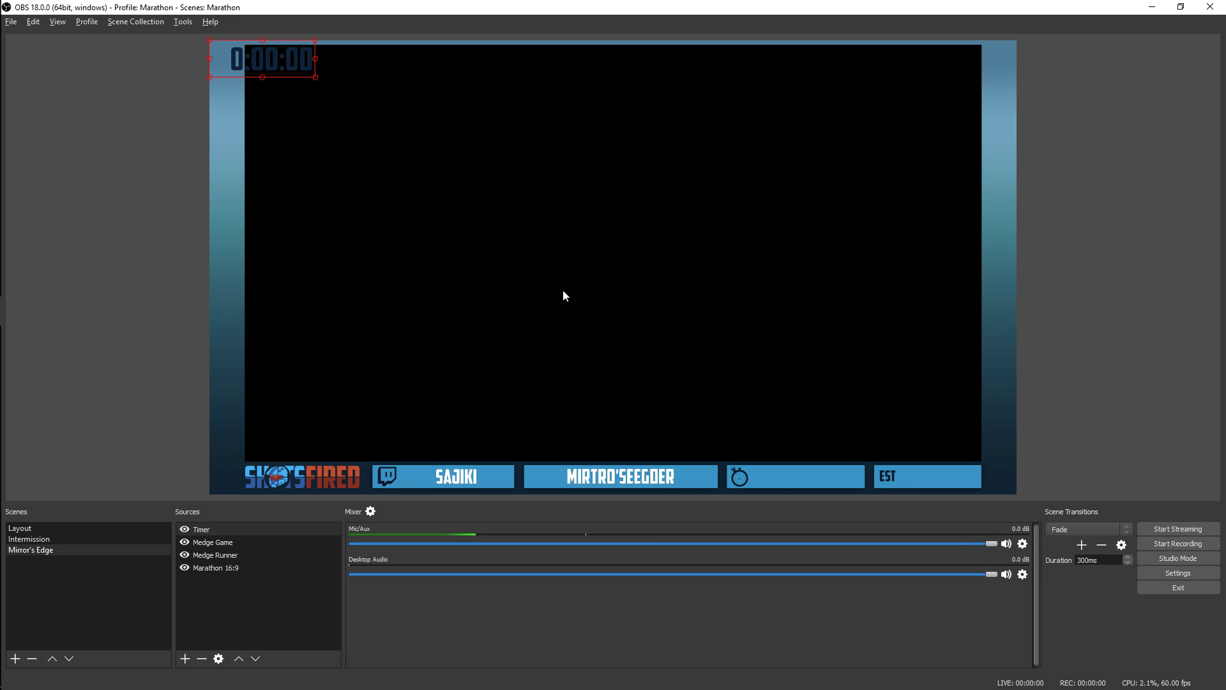
Move the timer onto the stopwatch bar and scale it down to fit beside the stopwatch icon
left_click_drag(272, 57, 820, 457)
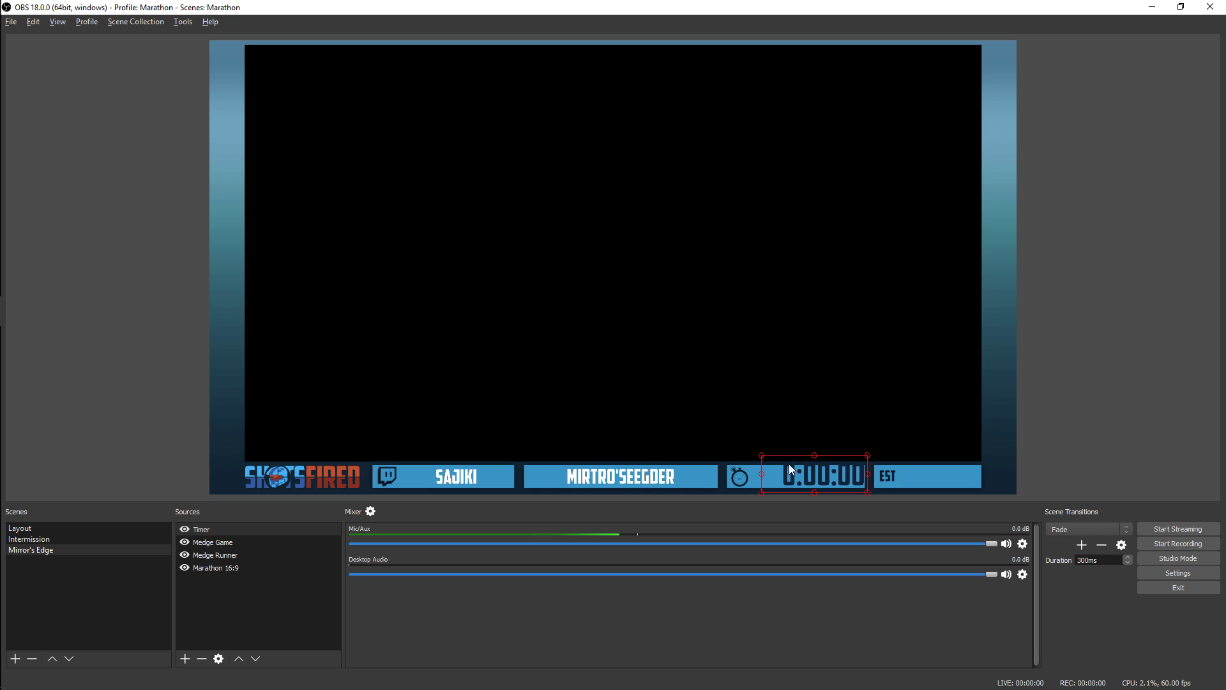
left_click_drag(757, 488, 718, 462)
left_click(833, 472)
mouse_move(837, 460)
left_mouse_down()
mouse_move(828, 468)
mouse_move(857, 465)
mouse_move(841, 476)
left_mouse_up()
left_click(1024, 458)
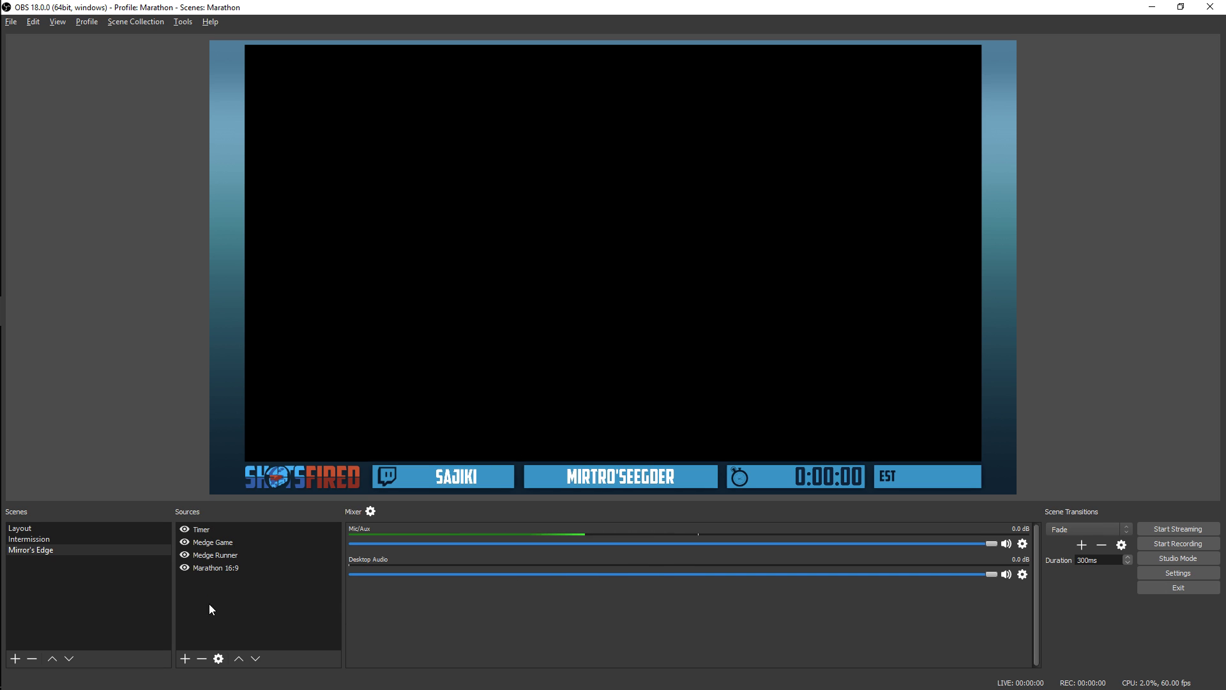
Create a new Media Source named Runner 1 in the Mirror's Edge scene
left_click(181, 660)
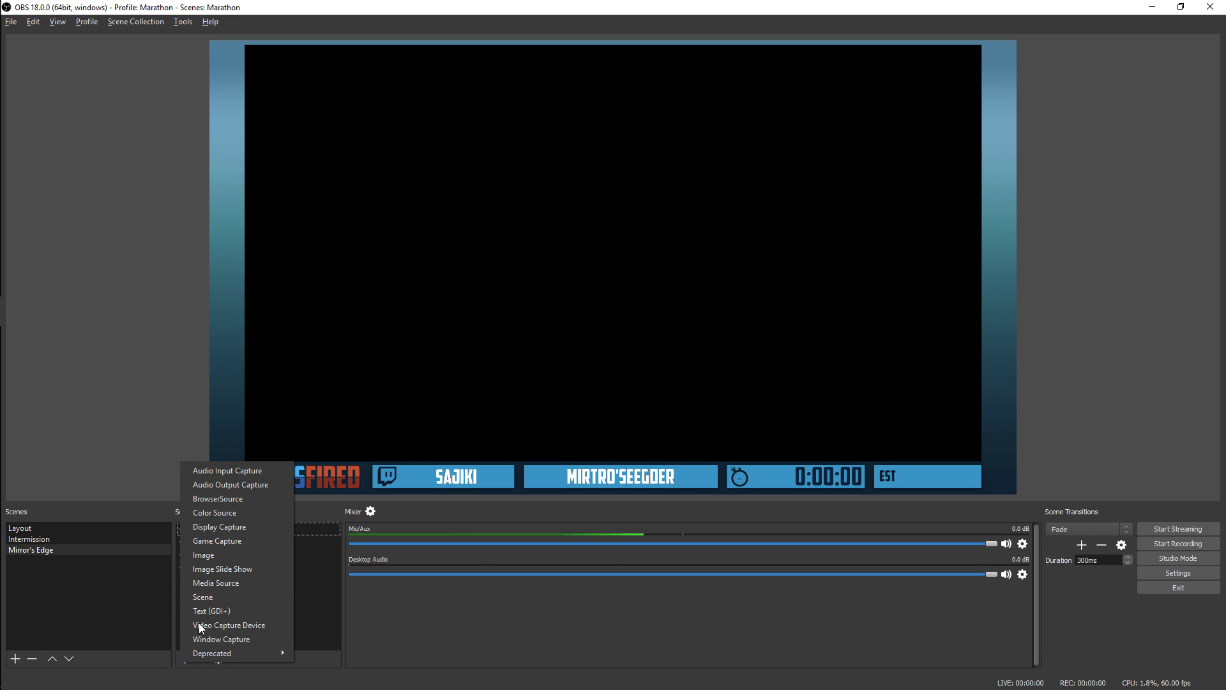
left_click(210, 582)
type("Runner 1")
key("Return")
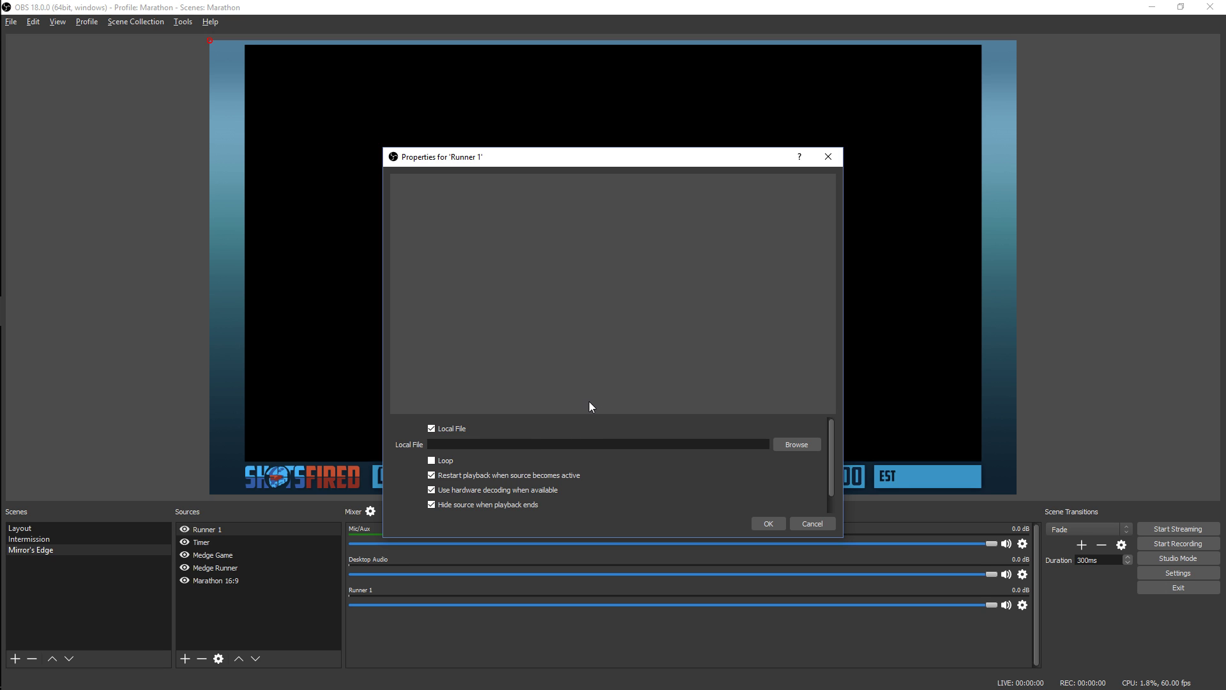
Switch to the Google Sheets spreadsheet and copy Sajiki's RTMP URL, putting the browser window out of the way
key("alt+Tab")
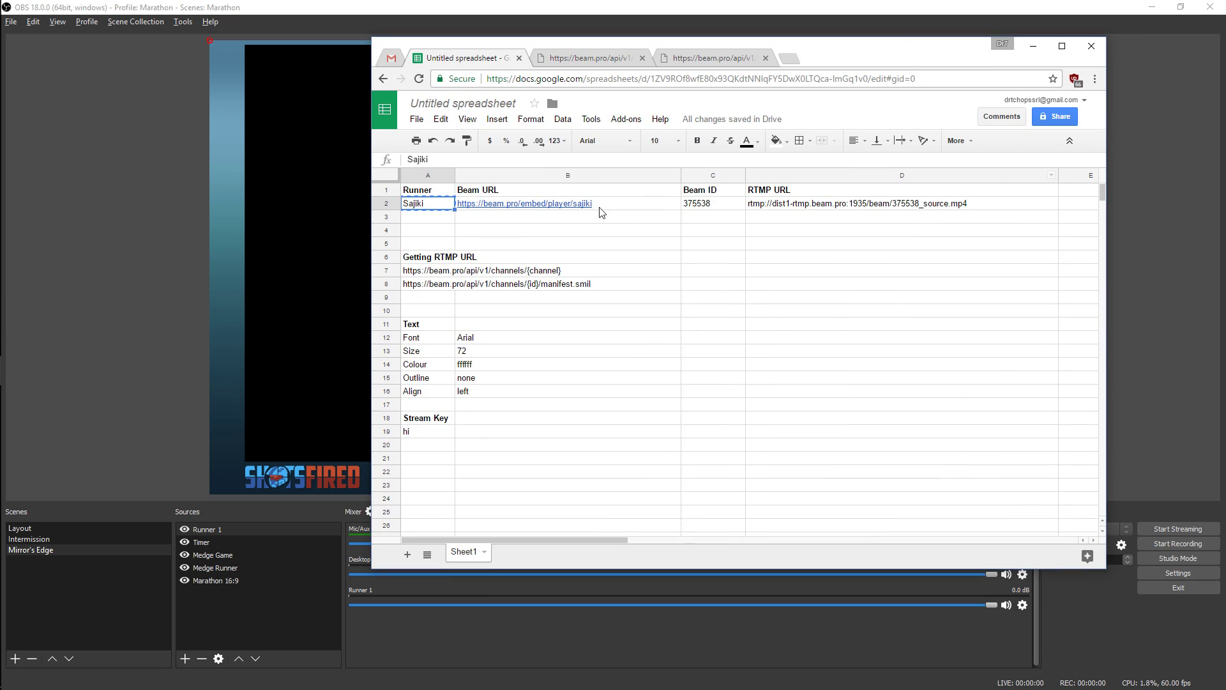
left_click(777, 207)
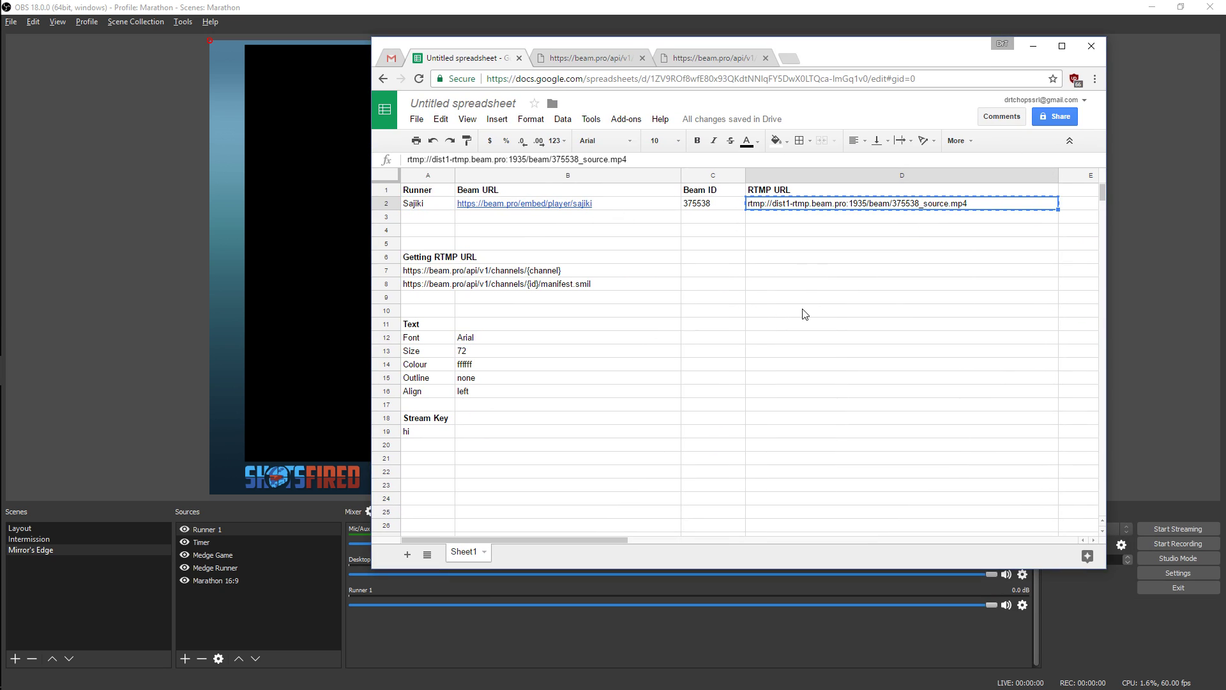
left_click_drag(857, 55, 1225, 167)
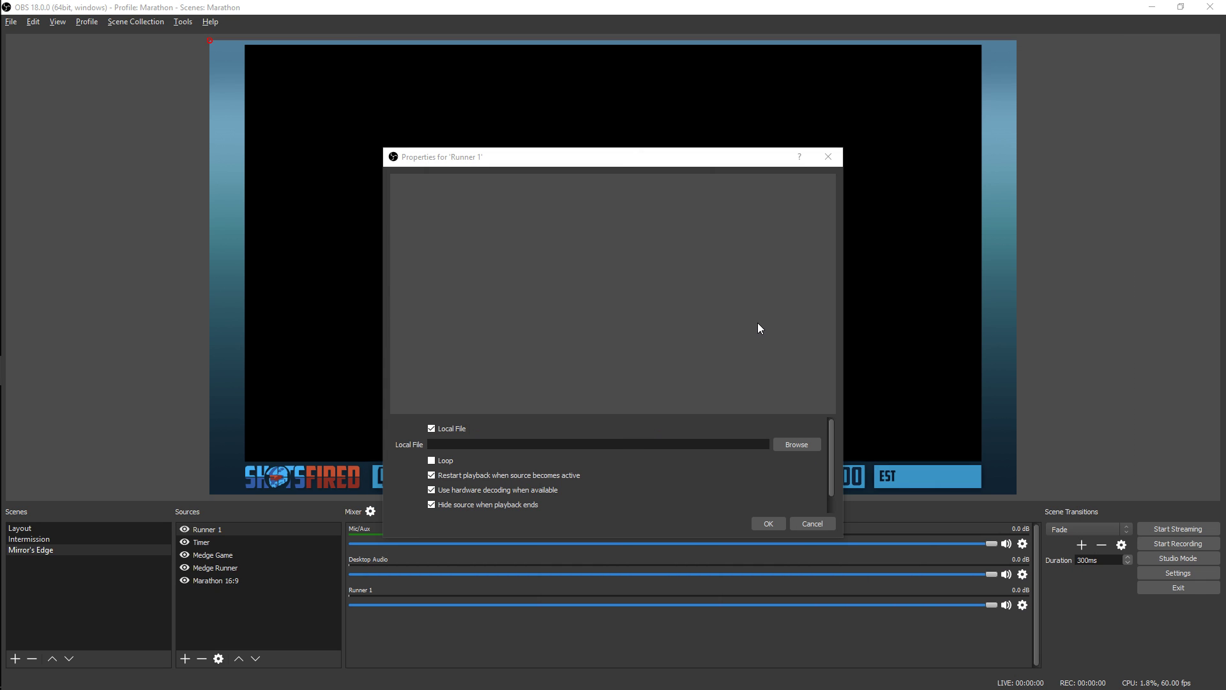
Turn off Local File for Runner 1 and set its input to rtmp://dist1-rtmp.beam.pro:1935/beam/375538_source.mp4
left_click(446, 430)
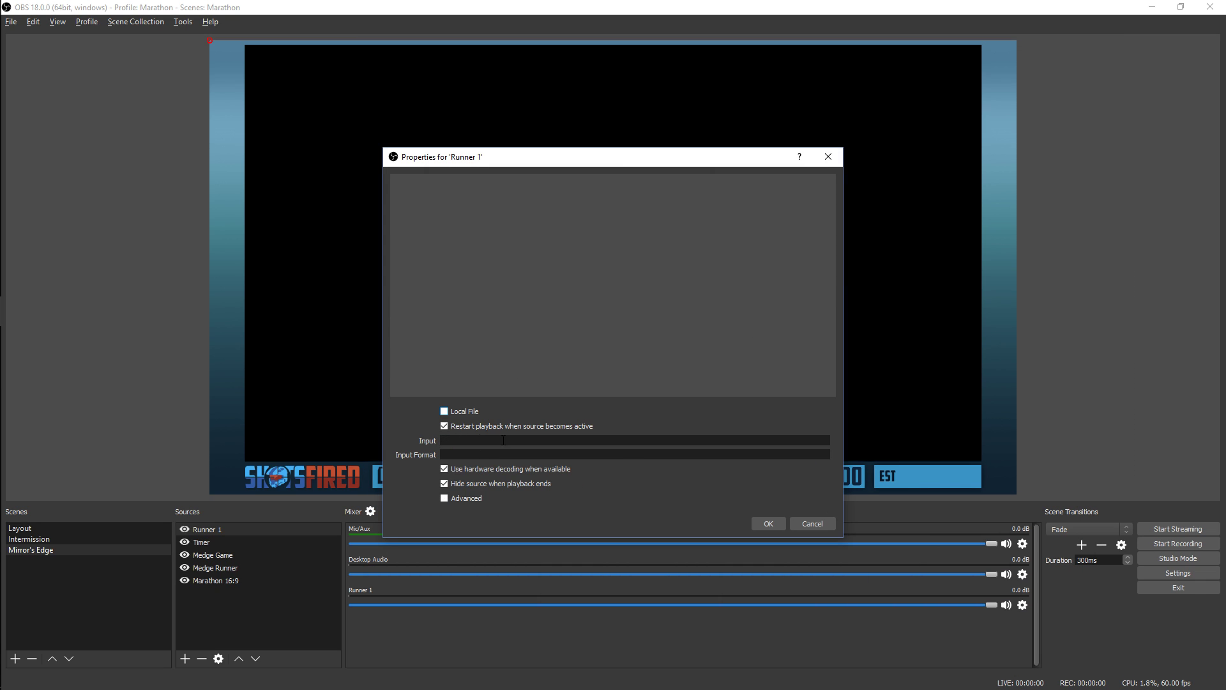
left_click(487, 440)
type("rtmp://dist1-rtmp.beam.pro:1935/beam/375538_source.mp4")
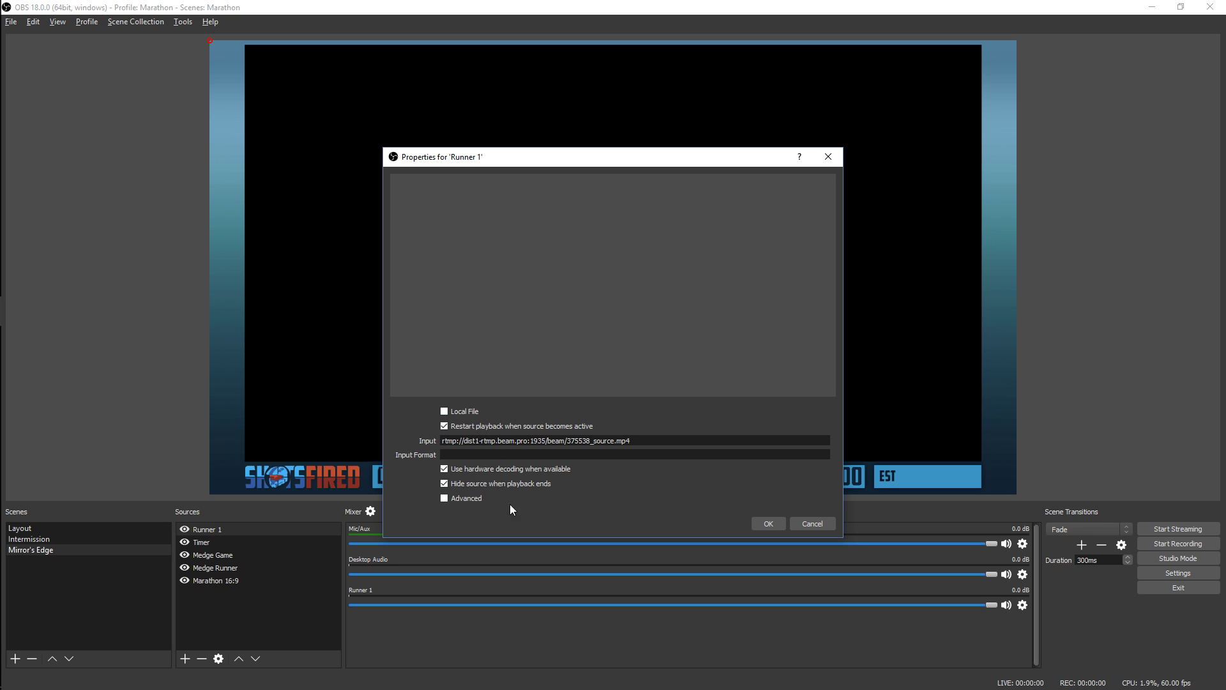
left_click(766, 523)
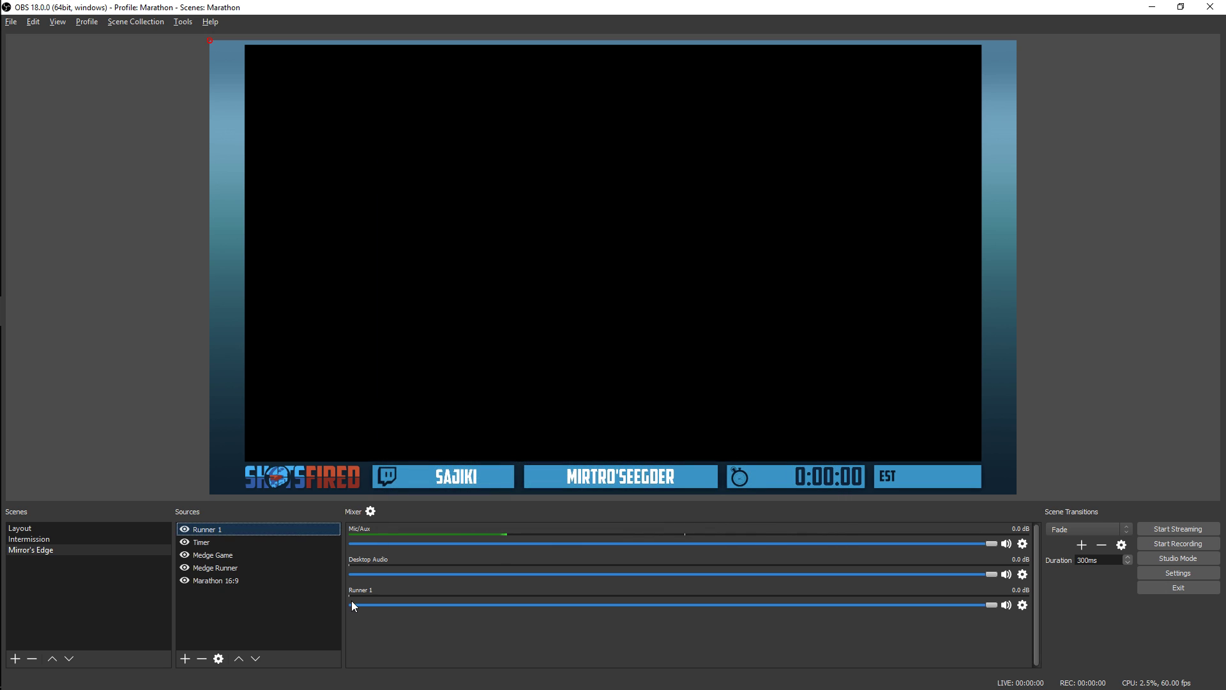
Mute Runner 1's audio, then move and scale its video to fill the overlay's black game area
left_click(1007, 605)
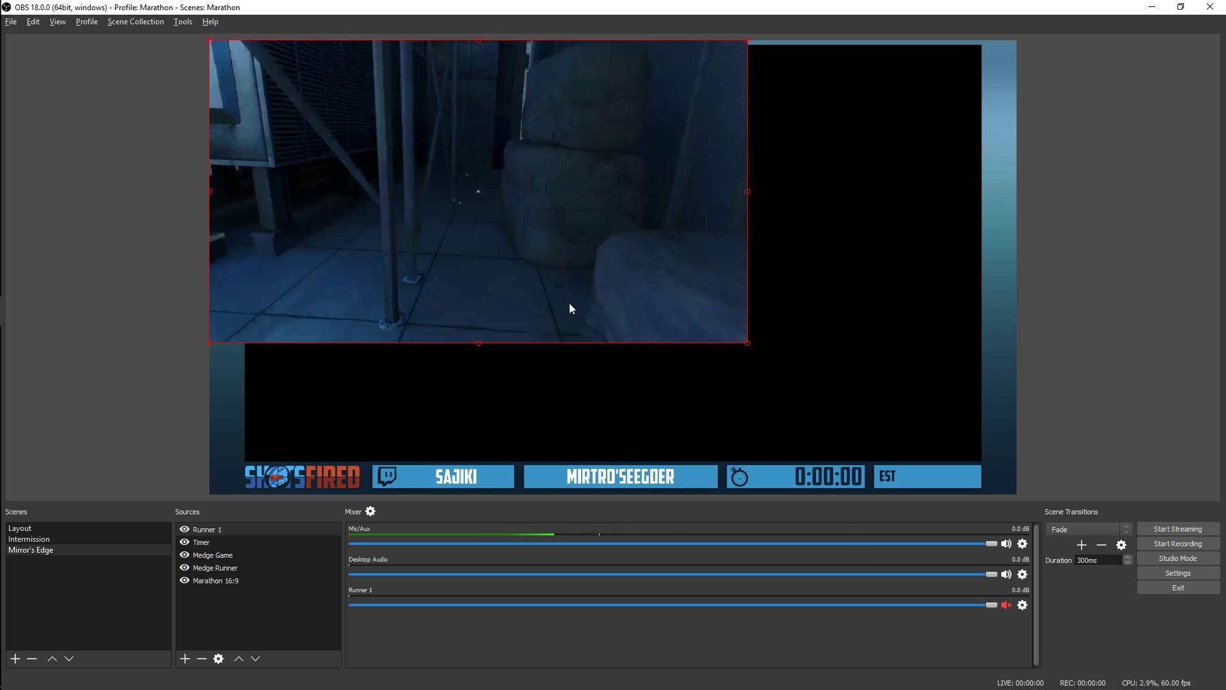
left_click_drag(543, 242, 586, 248)
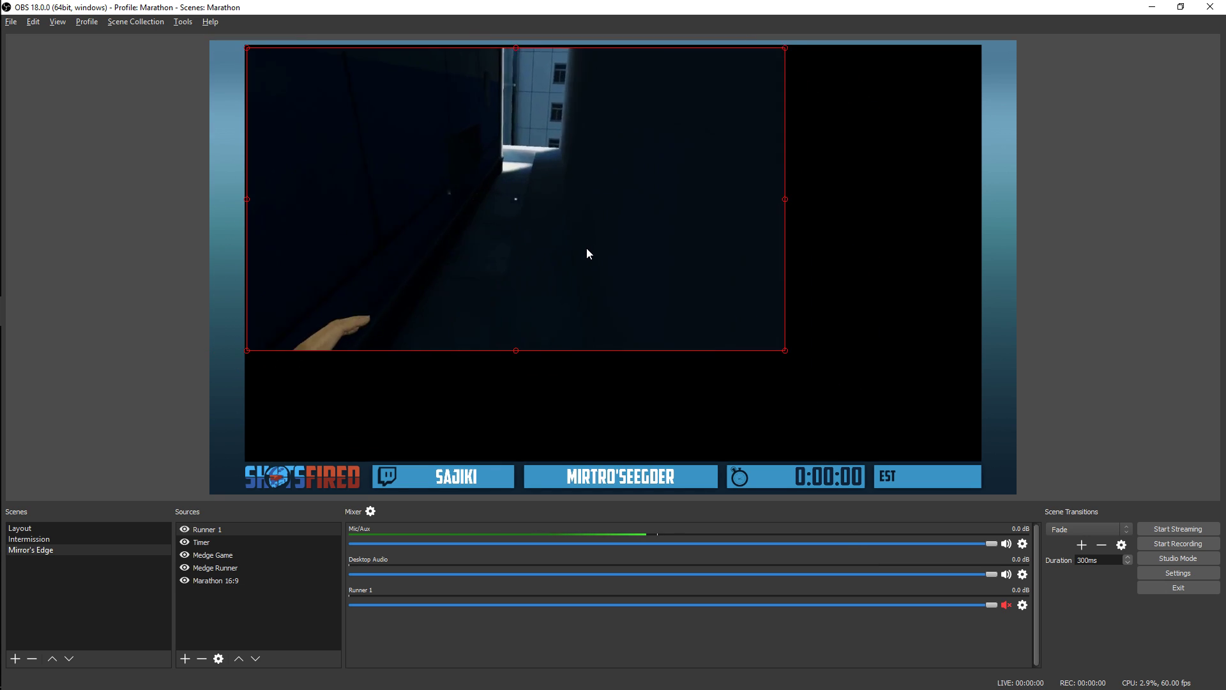
left_click_drag(784, 347, 968, 462)
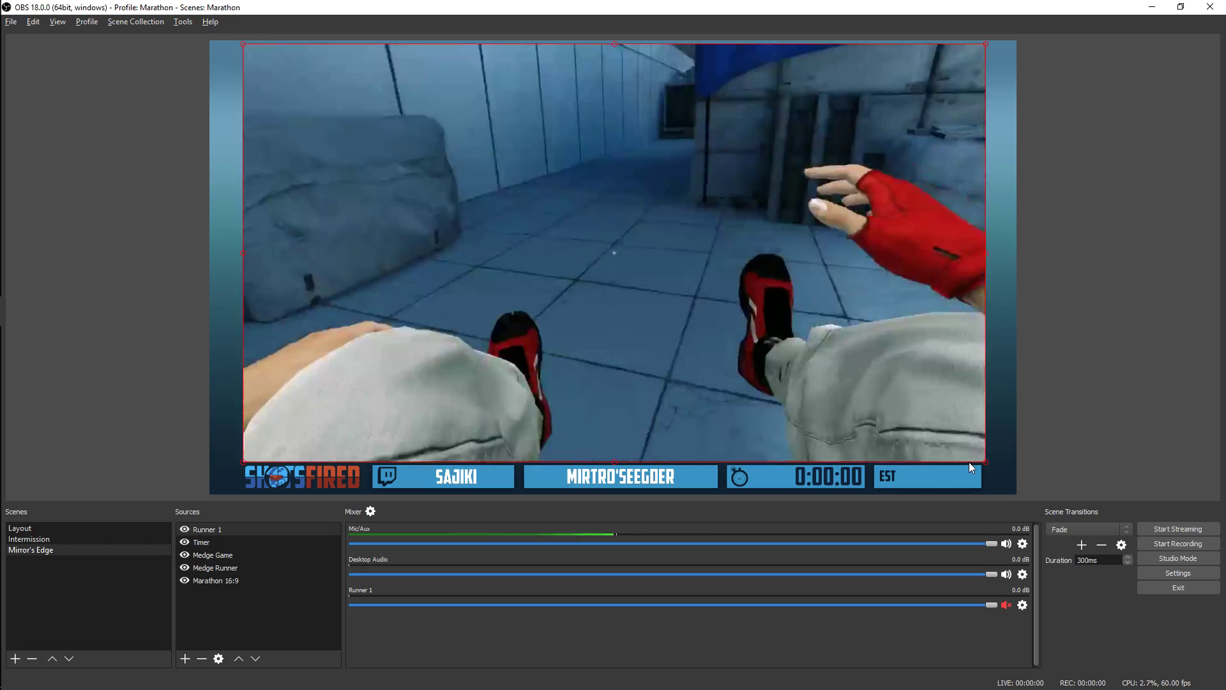
key("Down")
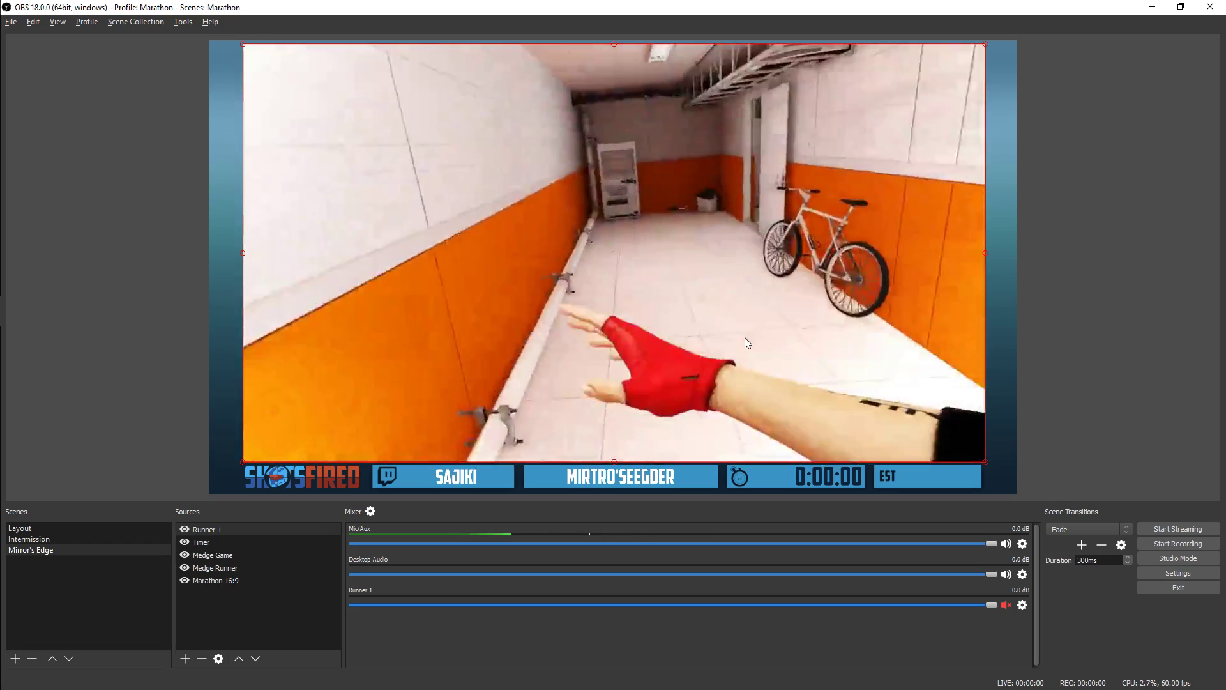
key("Left")
key("Left")
key("Left")
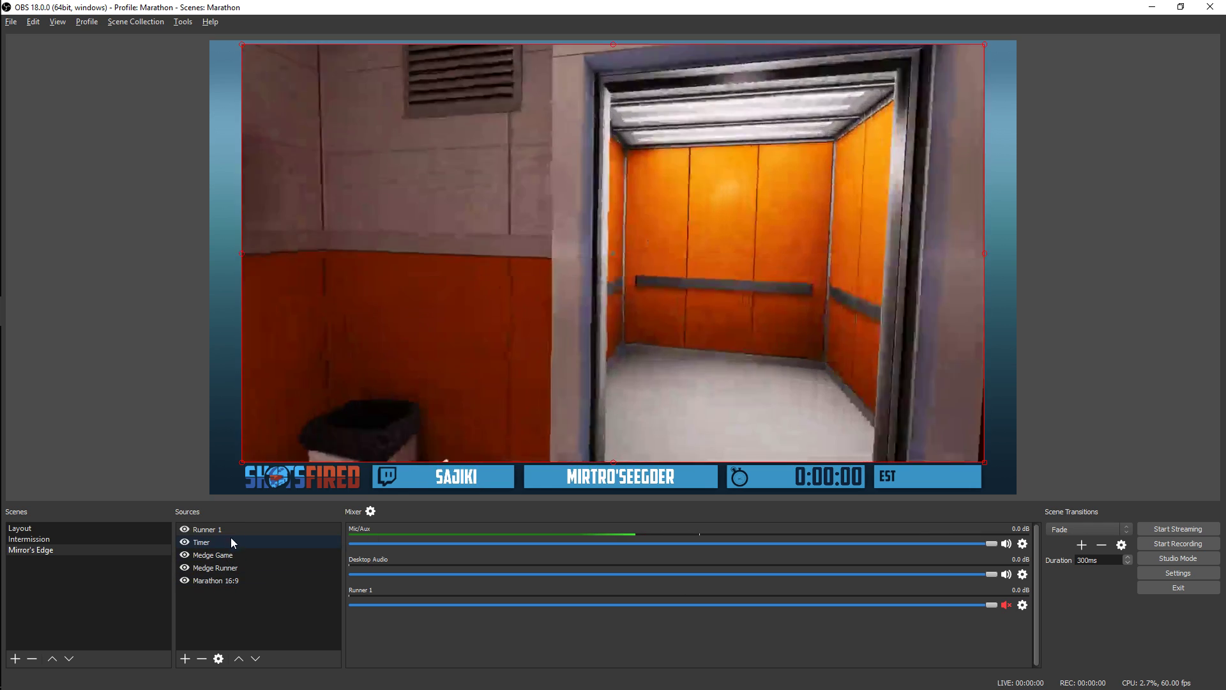
Reorder Runner 1 beneath the Marathon 16:9 overlay in the sources and deselect it
left_click(225, 530)
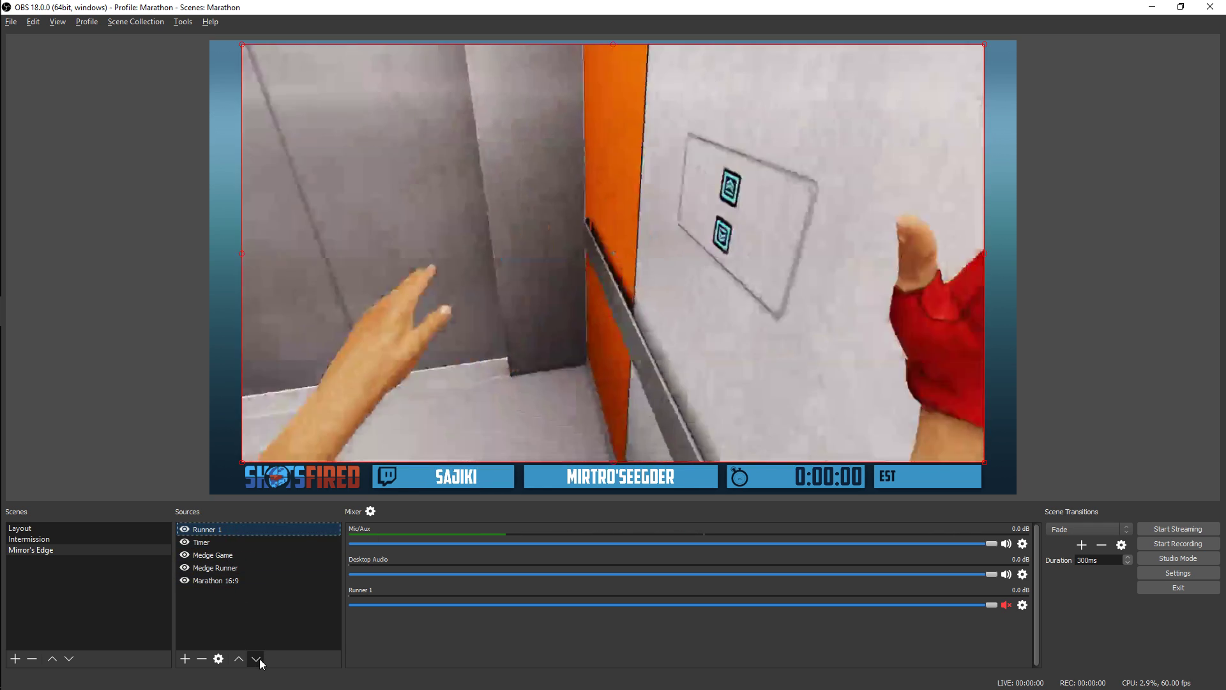
left_click(256, 659)
left_click(256, 659)
left_click(255, 659)
left_click(256, 659)
left_click(1099, 337)
left_click(726, 281)
left_click(654, 300)
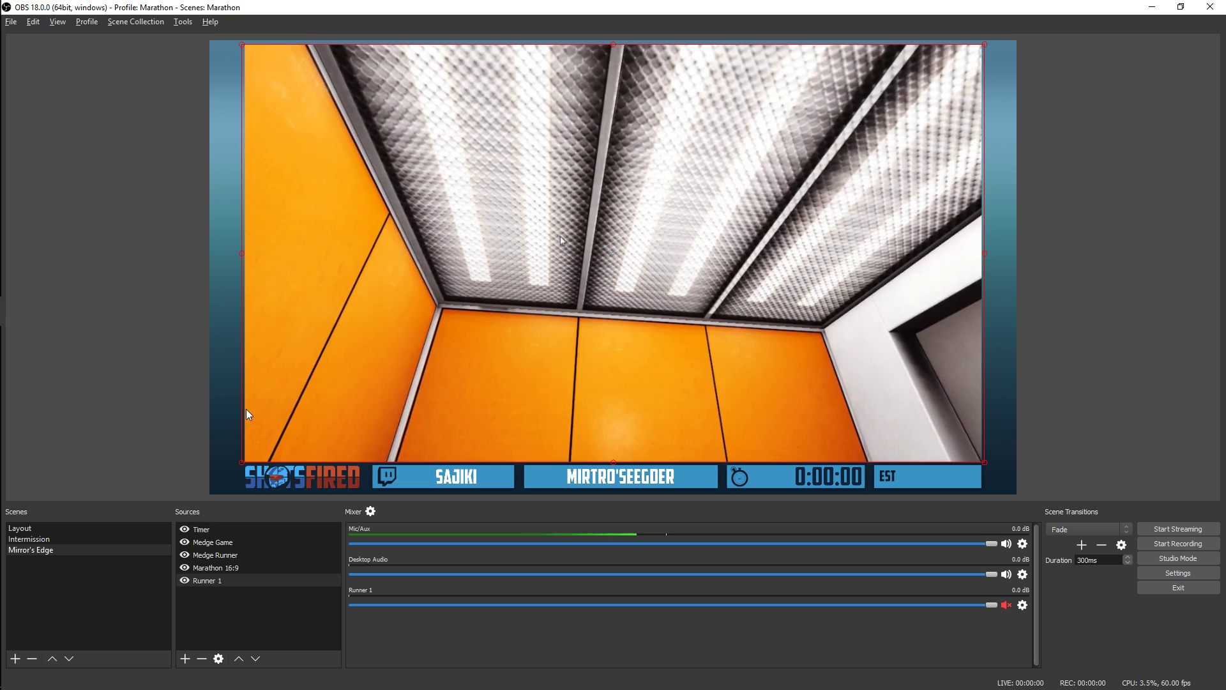
left_click(1126, 198)
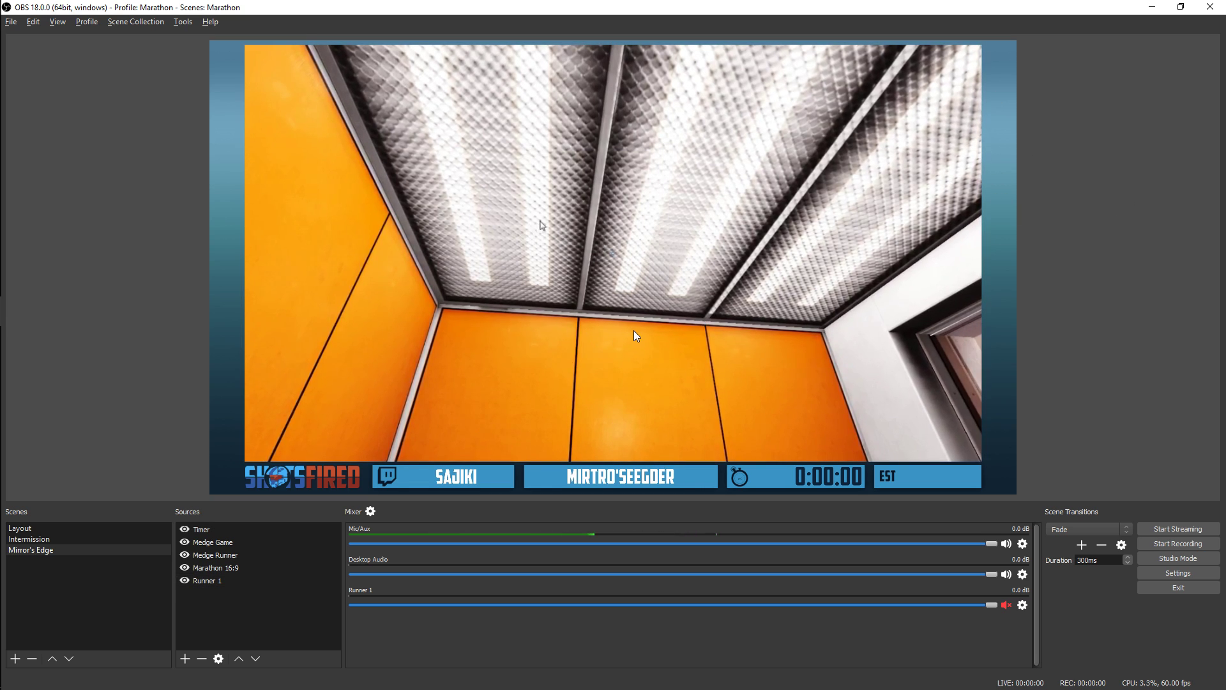
Review the audio/video and effect filters available for Runner 1, including Crop/Pad, without adding any
left_click(210, 539)
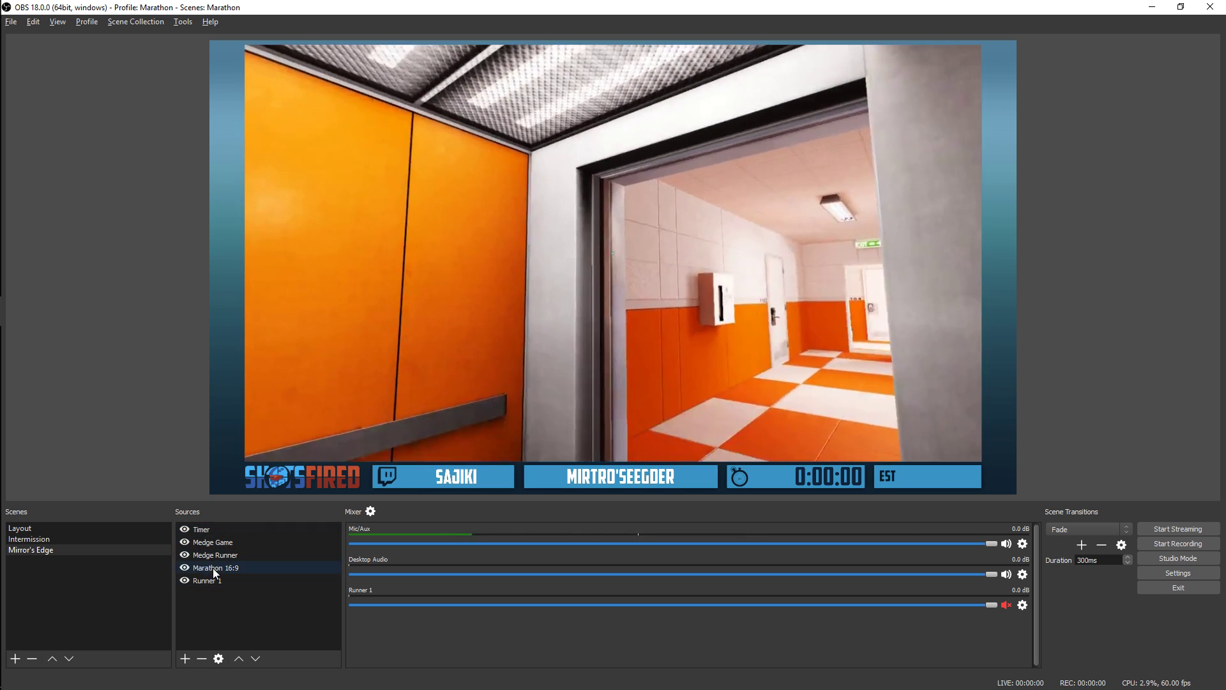
right_click(215, 580)
left_click(260, 553)
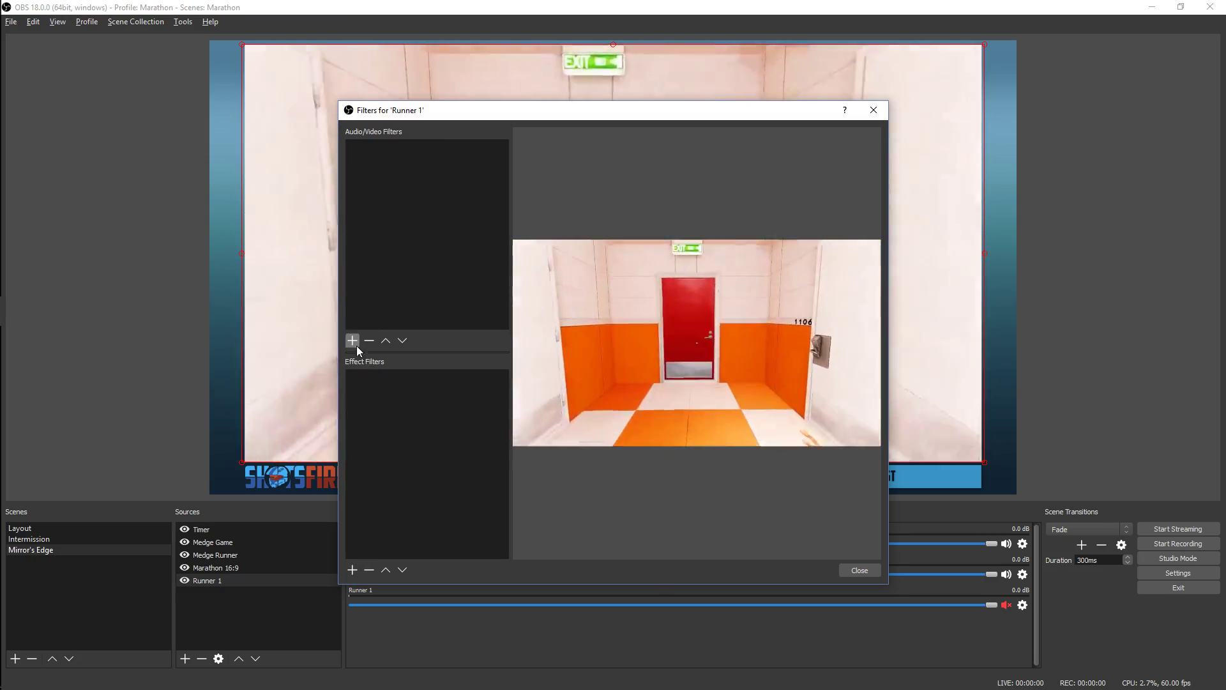
left_click(353, 342)
left_click(408, 476)
left_click(353, 570)
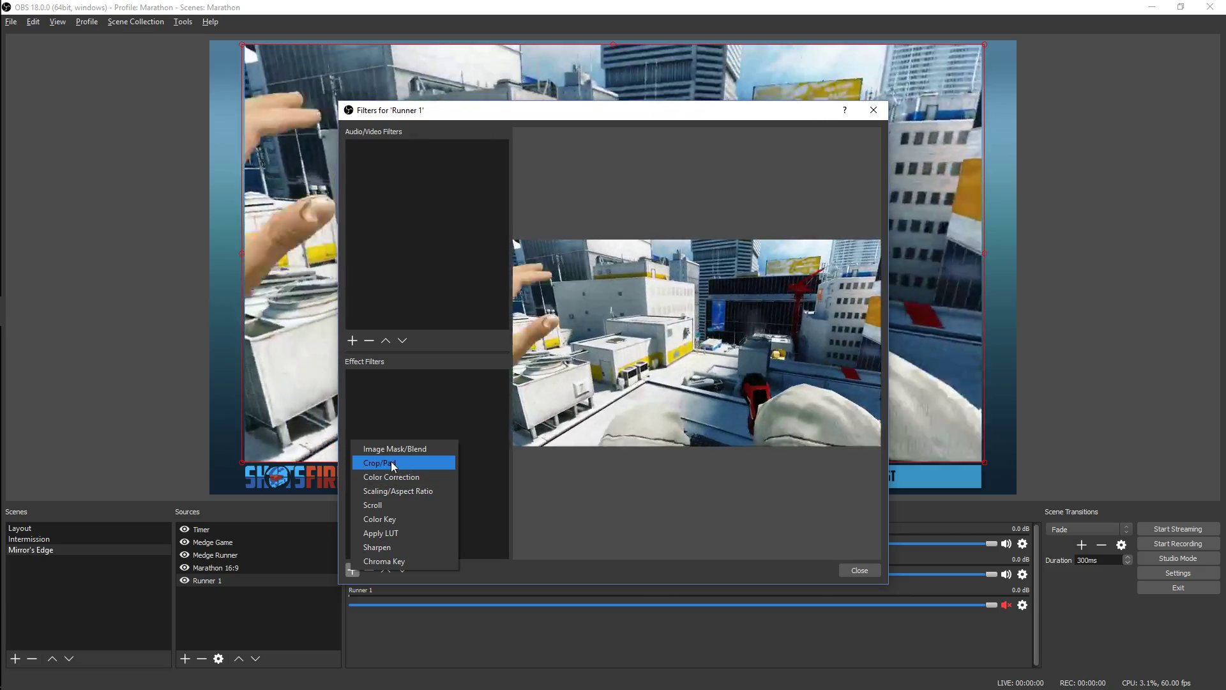
left_click(391, 464)
left_click(632, 371)
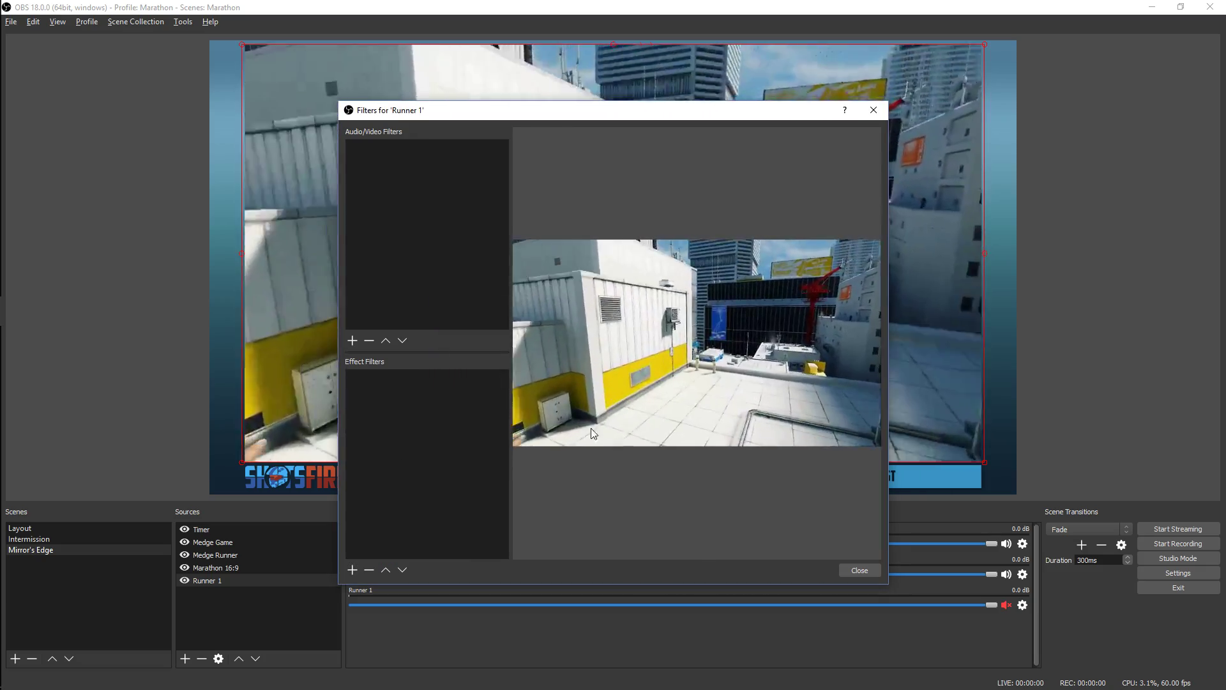
left_click(860, 569)
right_click(224, 581)
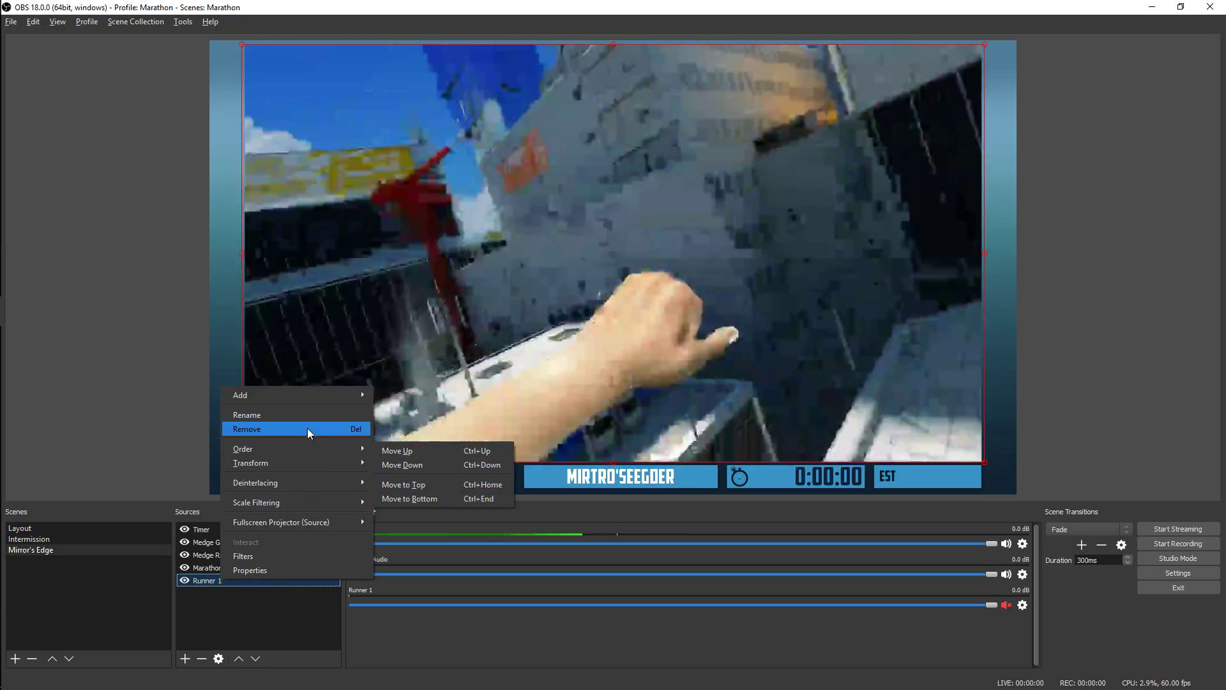
left_click(271, 619)
left_click(272, 619)
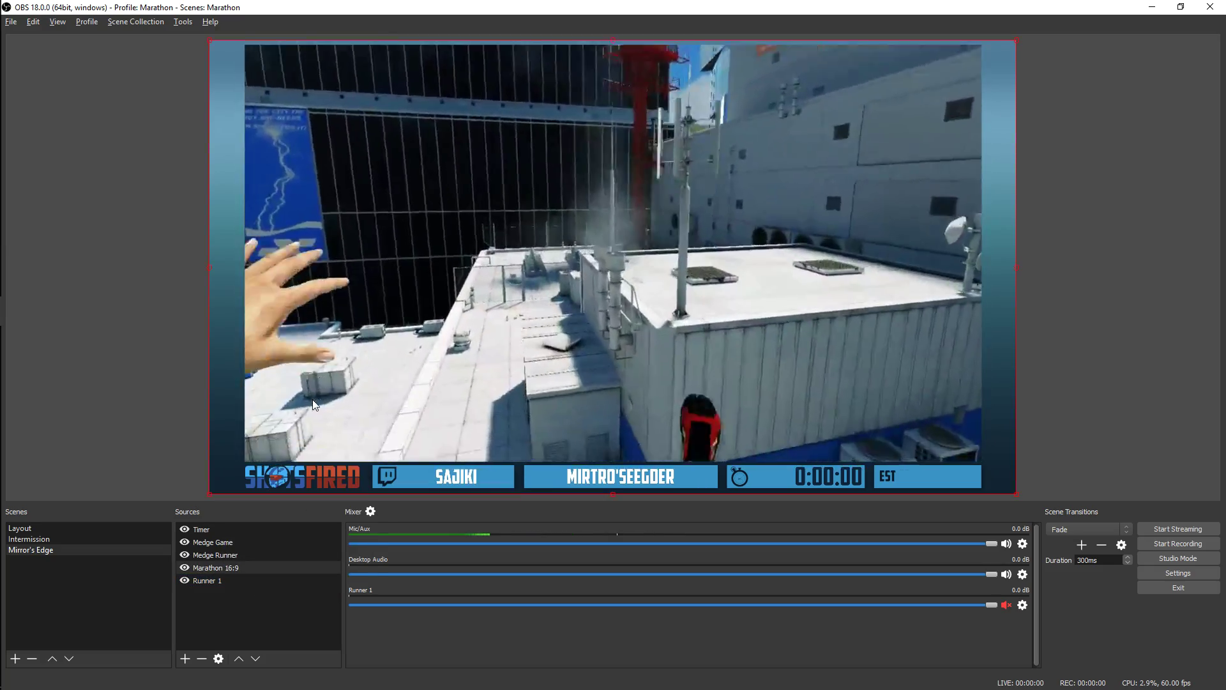
left_click(428, 391)
left_click(429, 391)
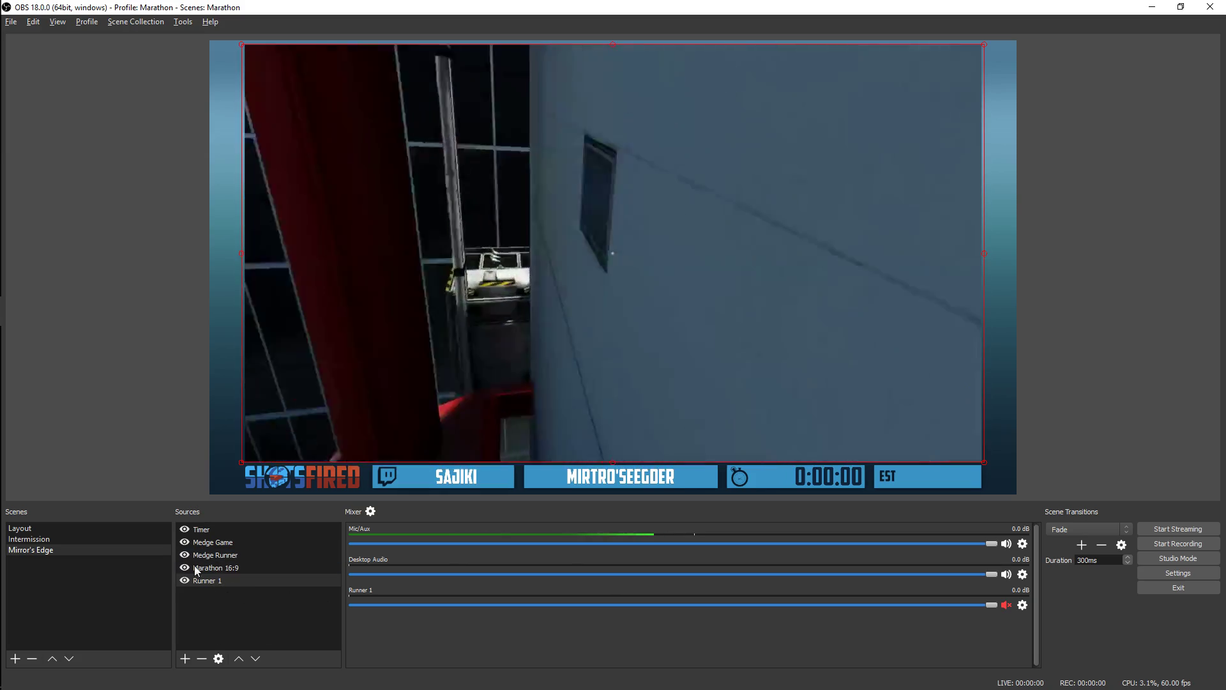
Show the Runner 1 source in a fullscreen projector on Display 0, then exit the projector
right_click(520, 297)
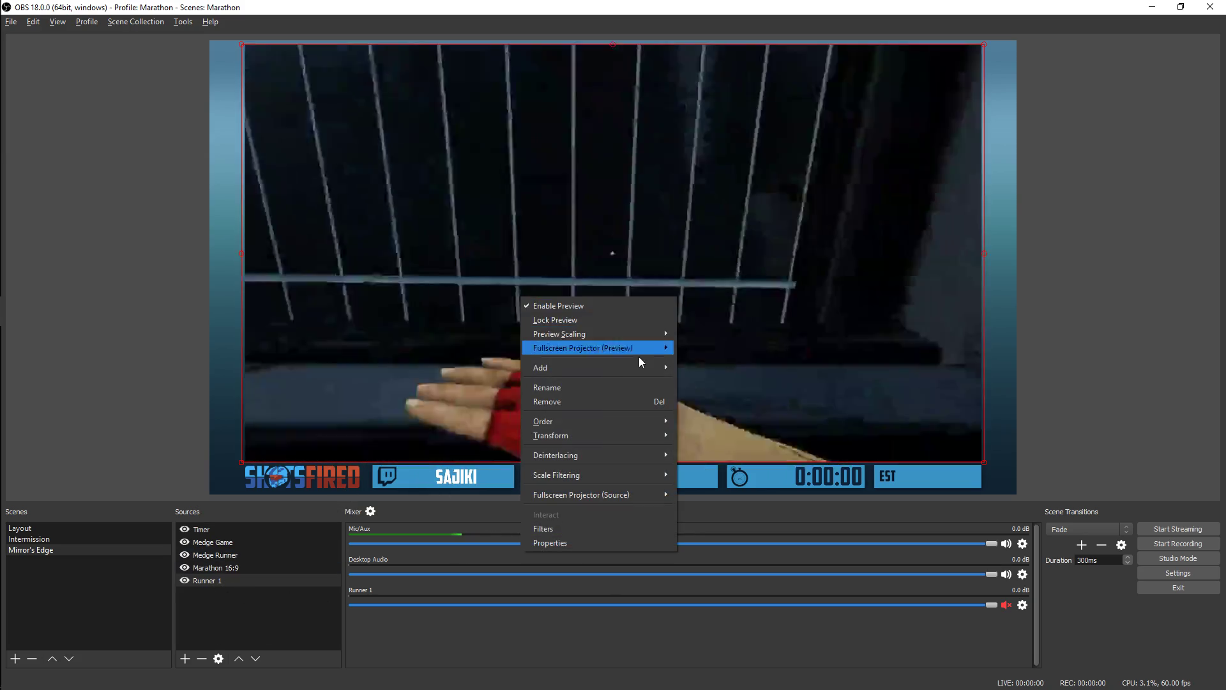
mouse_move(632, 499)
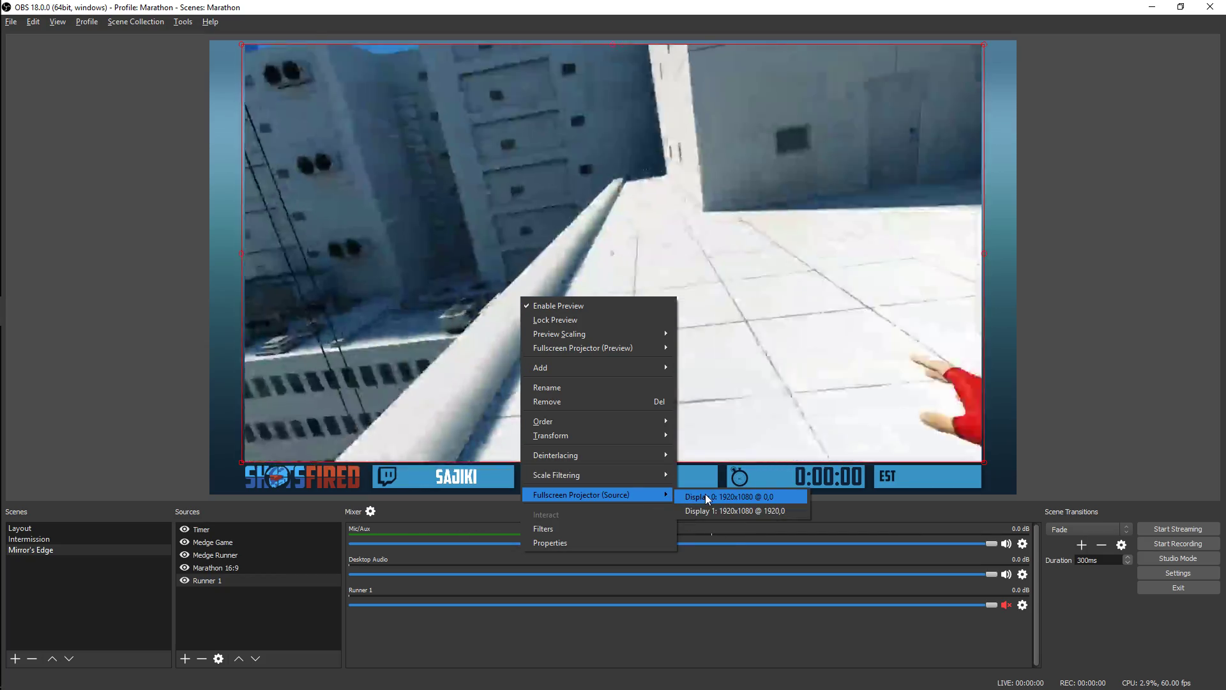
left_click(705, 496)
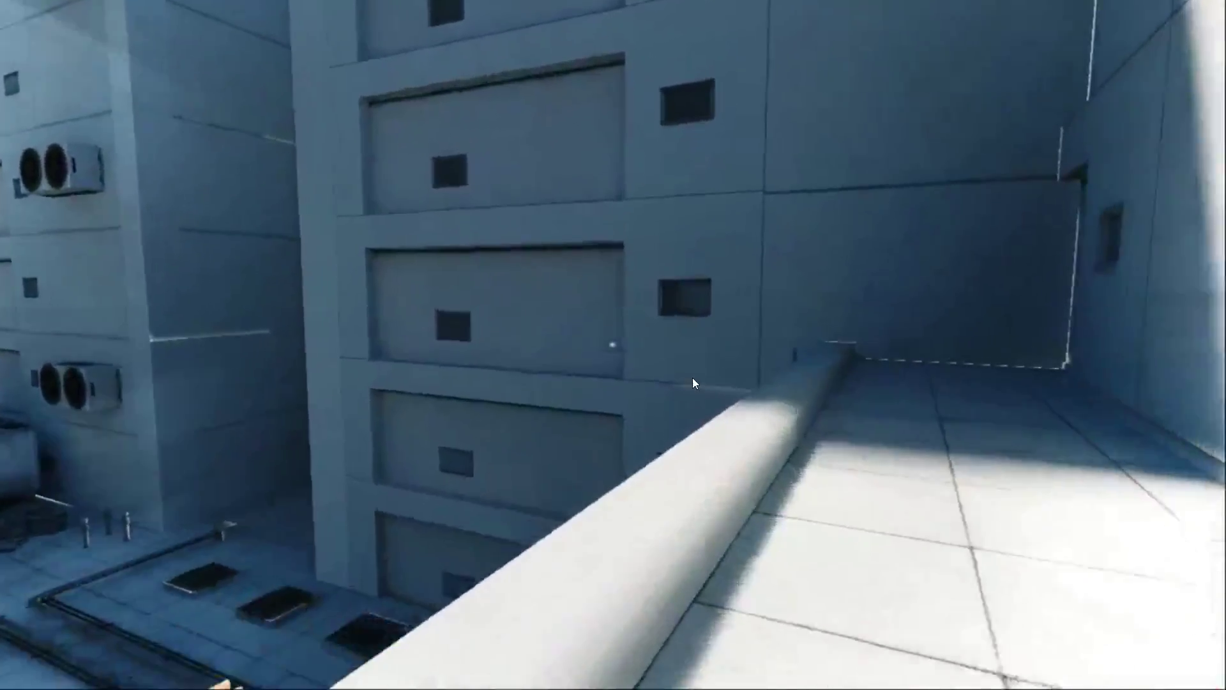
key("Escape")
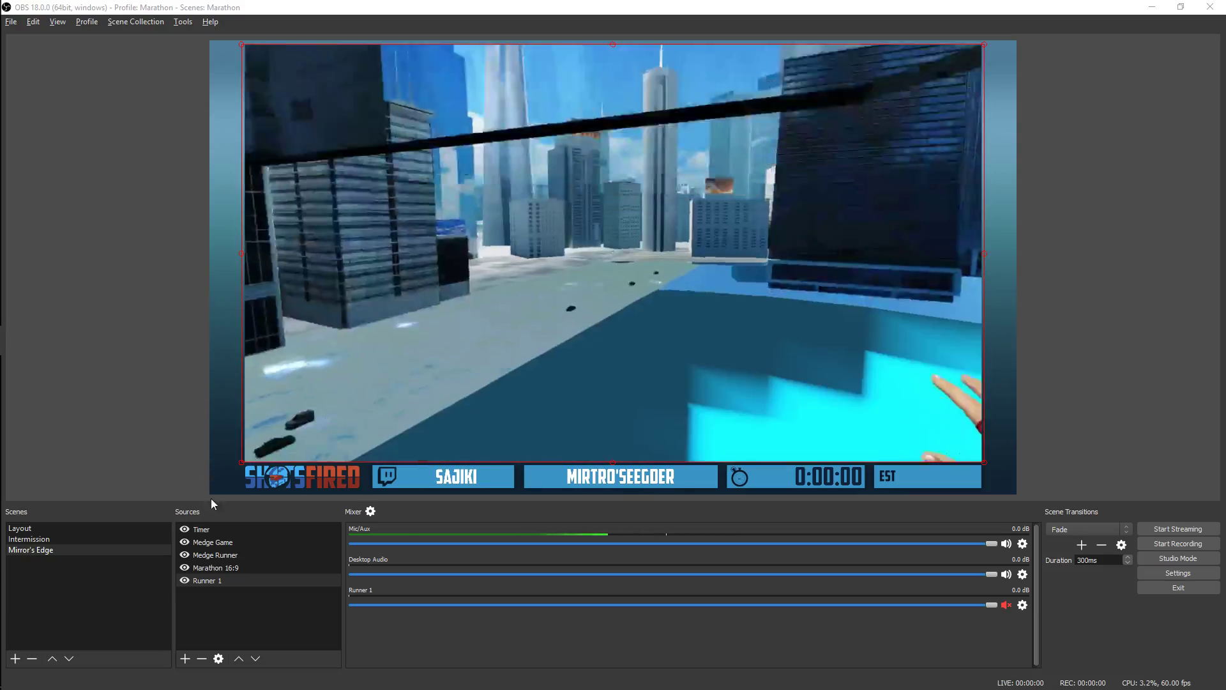
Show the whole scene preview in a fullscreen projector on Display 0, then exit the projector
right_click(102, 339)
mouse_move(148, 386)
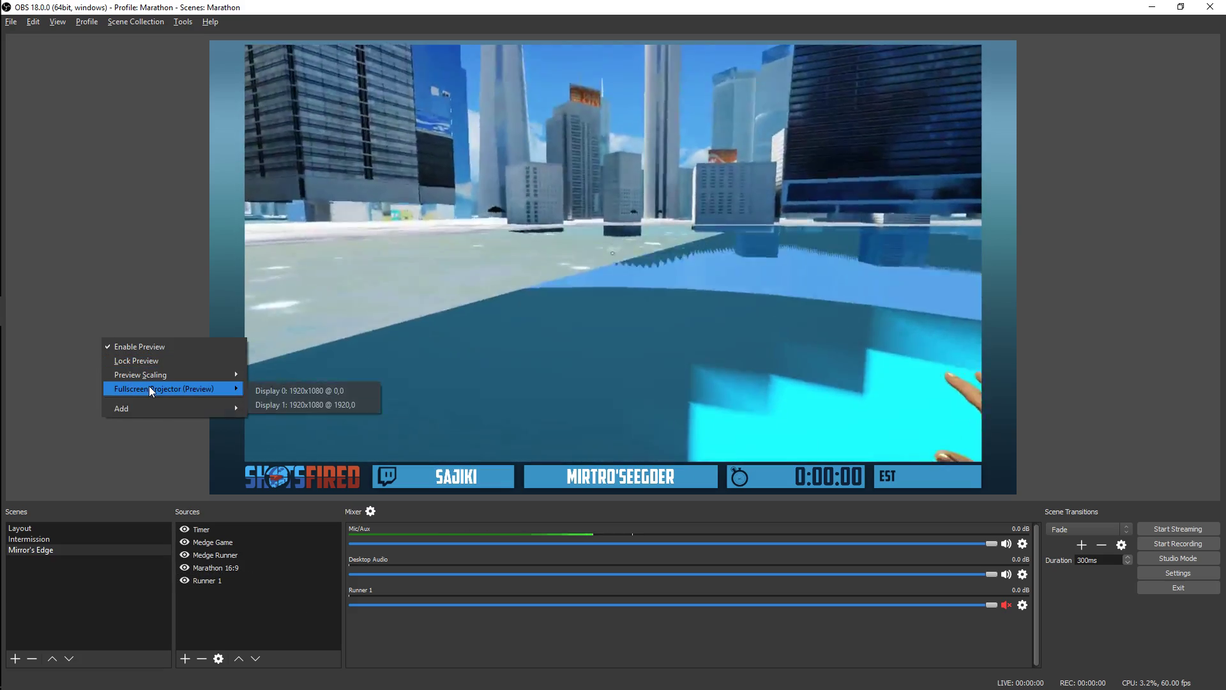
left_click(277, 385)
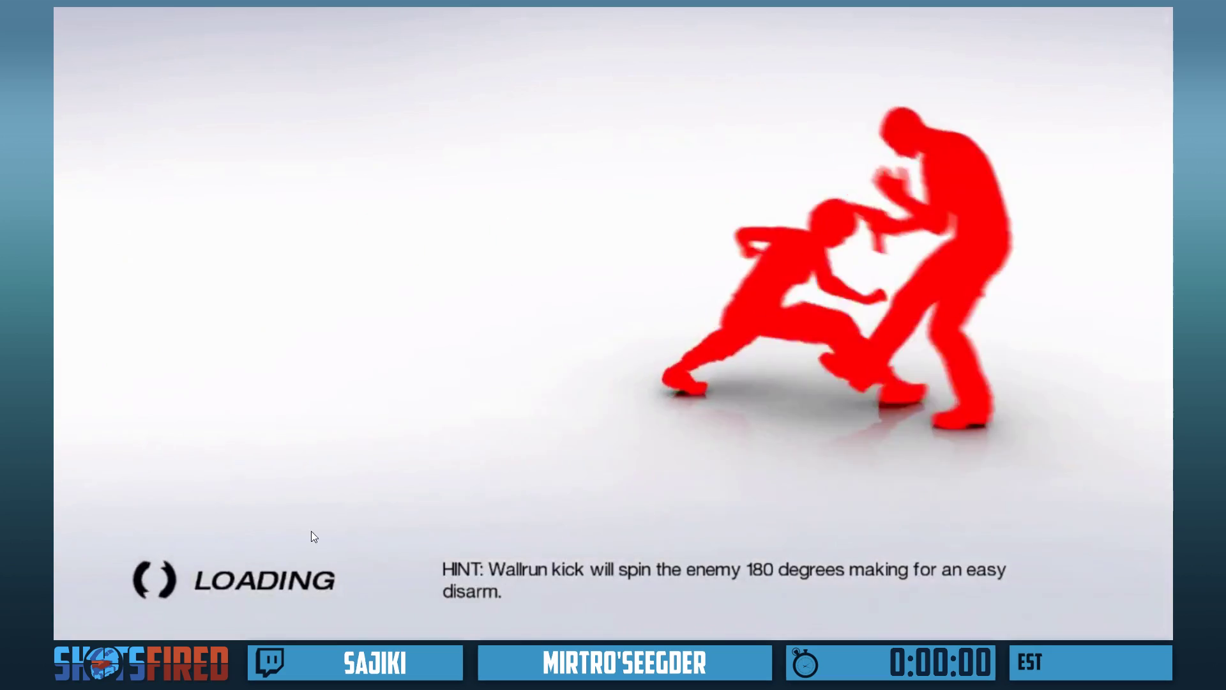
key("Escape")
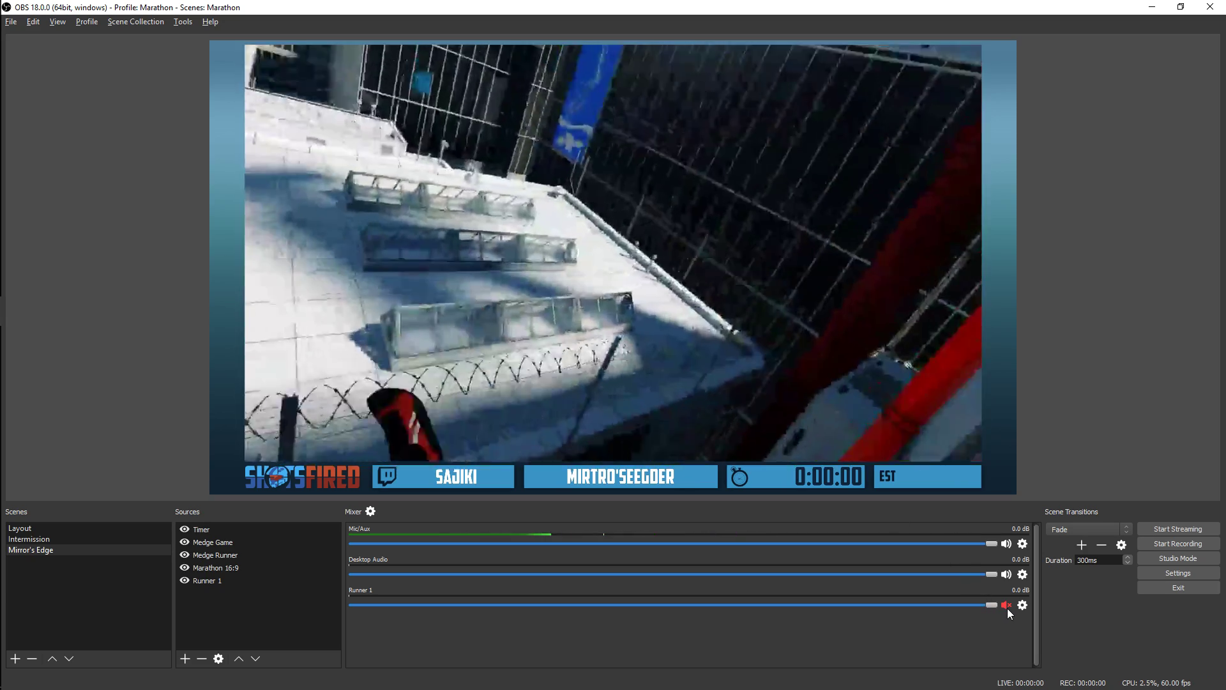
Unmute Runner 1 and set its audio monitoring to Monitor and Output in the advanced audio properties
left_click(1007, 605)
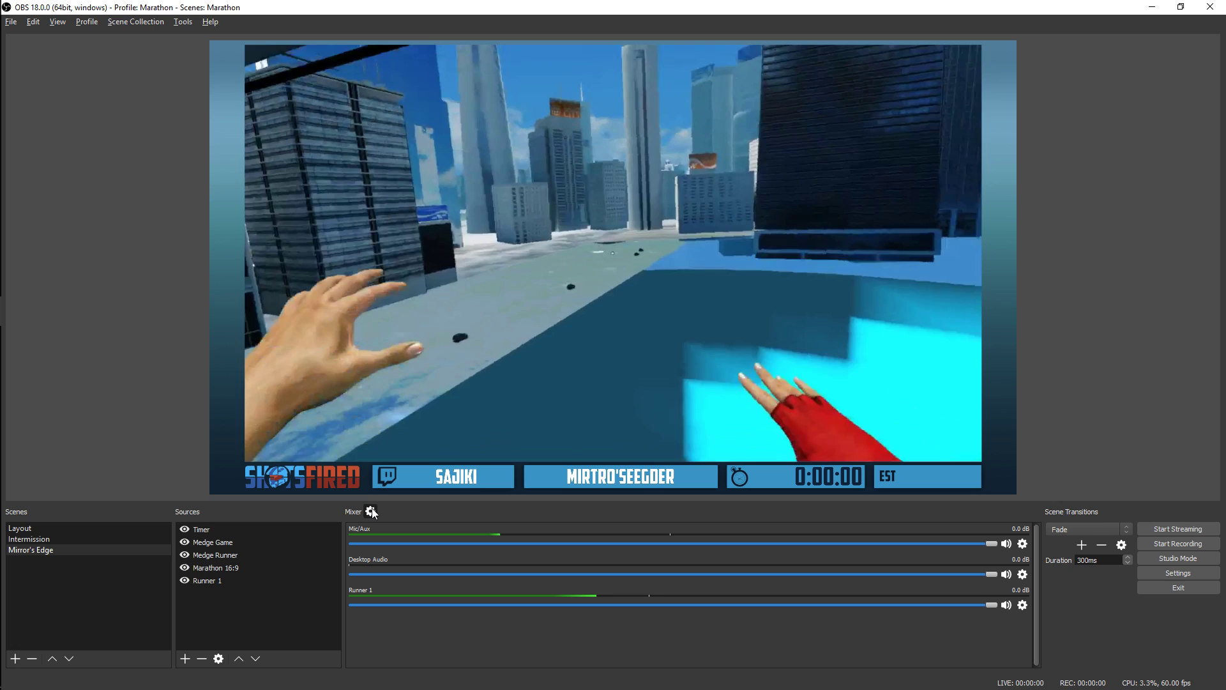
left_click(371, 512)
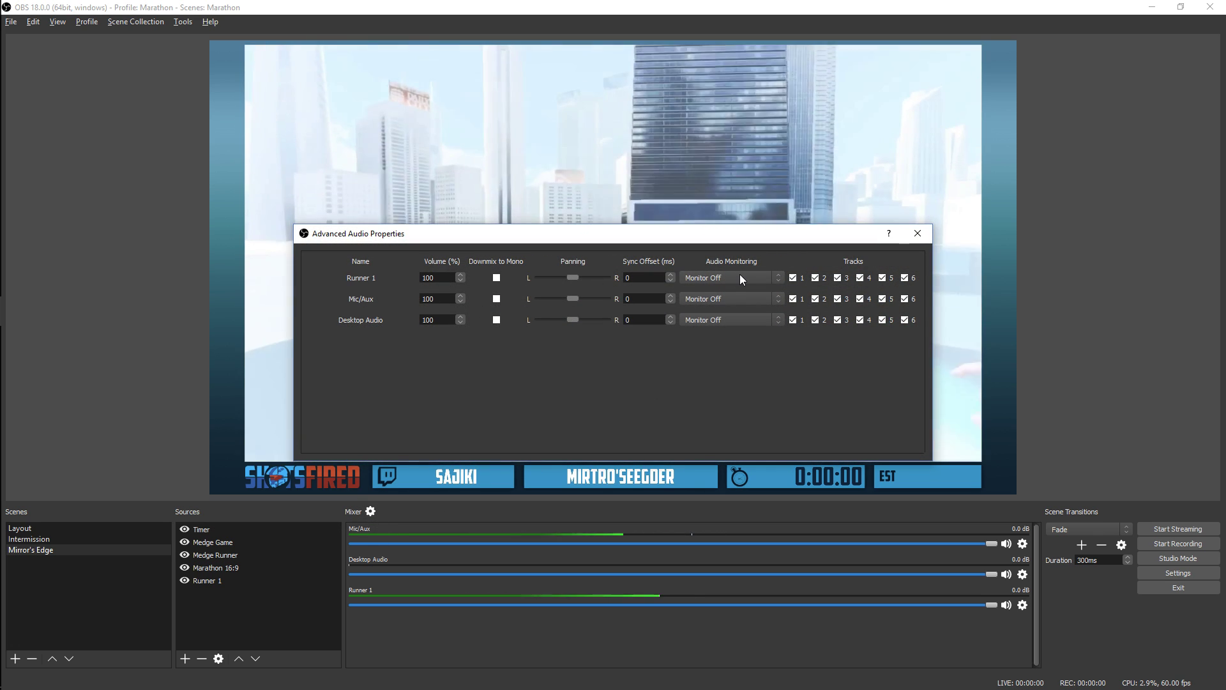
left_click(741, 279)
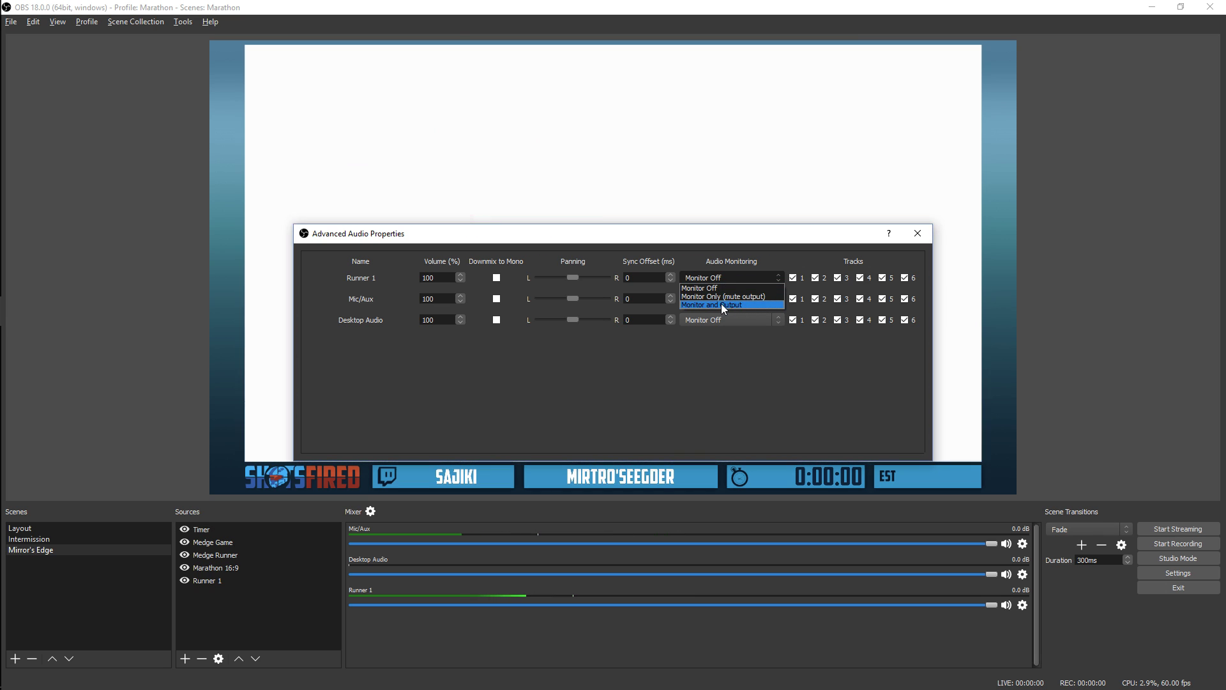
left_click(722, 304)
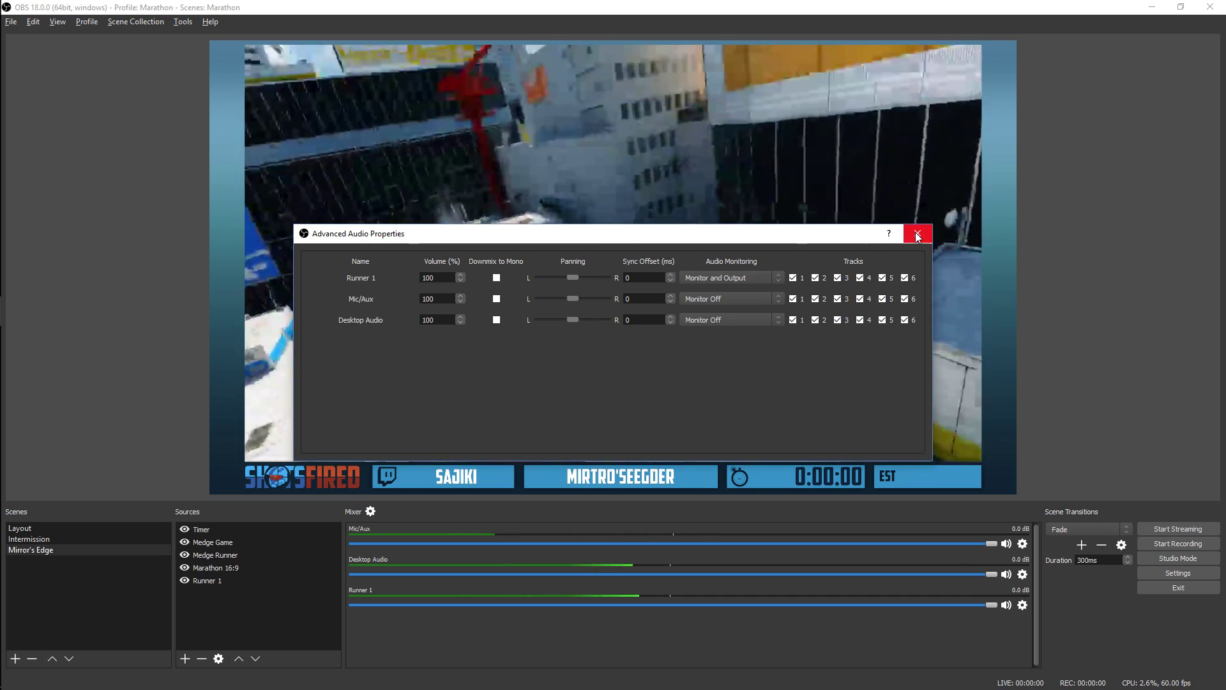
Lower Runner 1's volume to about -16.1 dB and set its audio monitoring to Monitor Off
left_click_drag(992, 604, 703, 604)
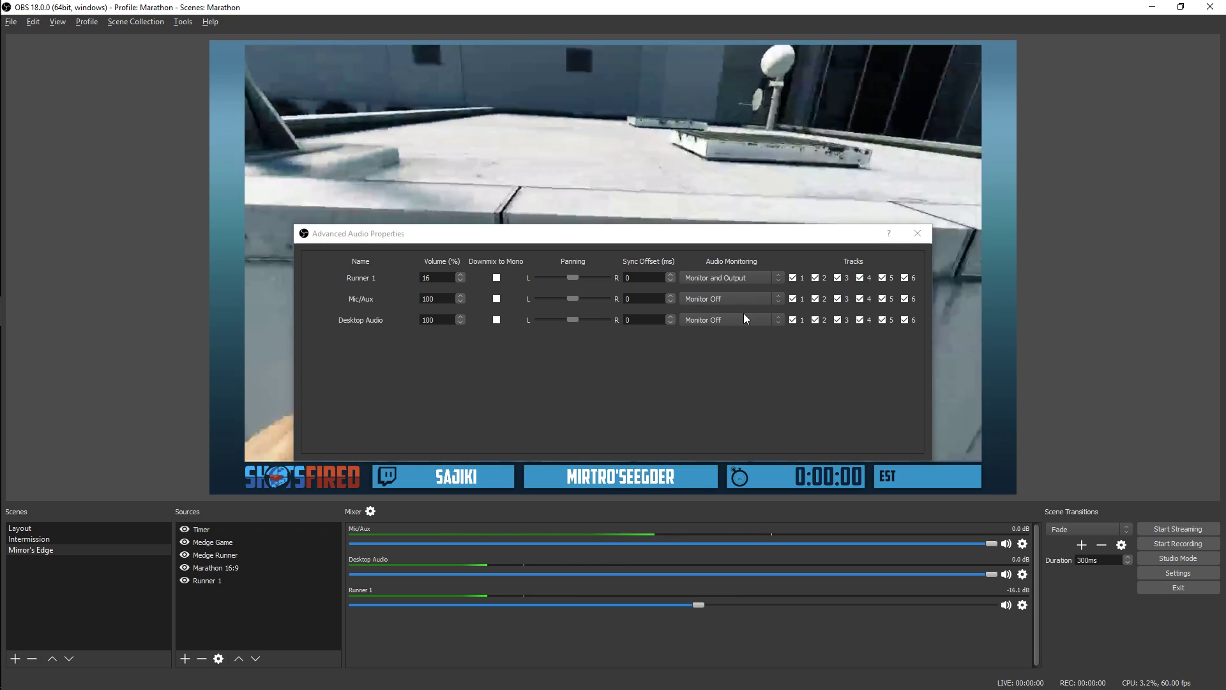
left_click(723, 277)
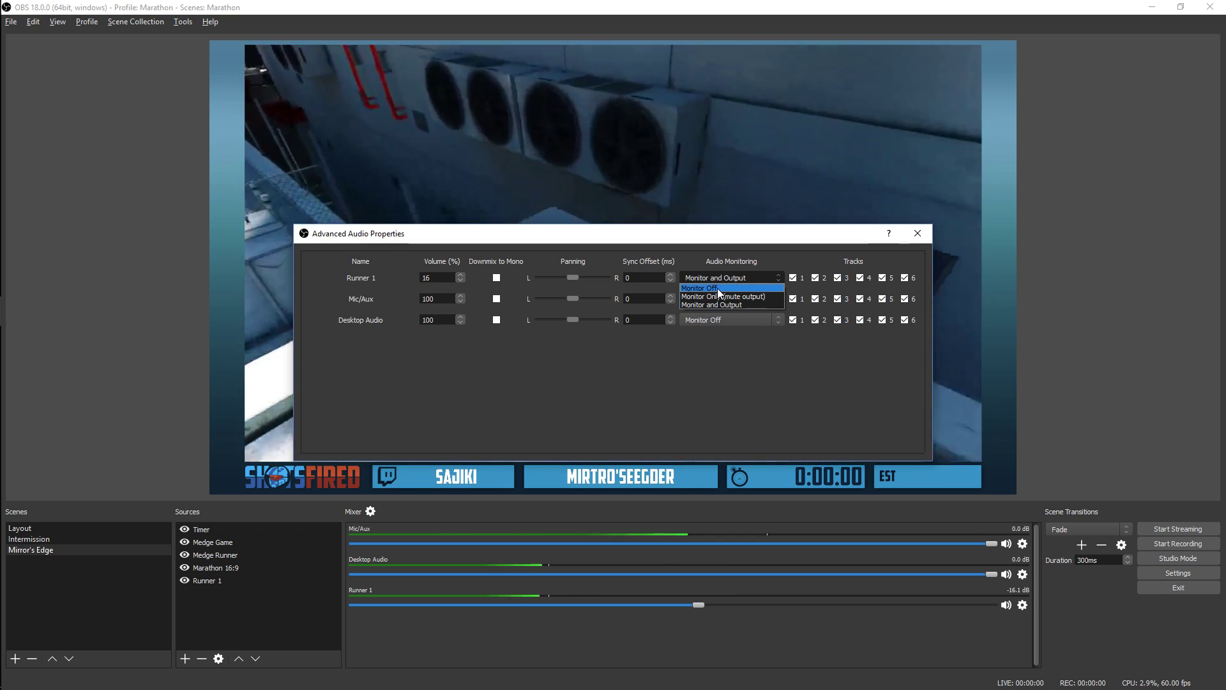
left_click(720, 288)
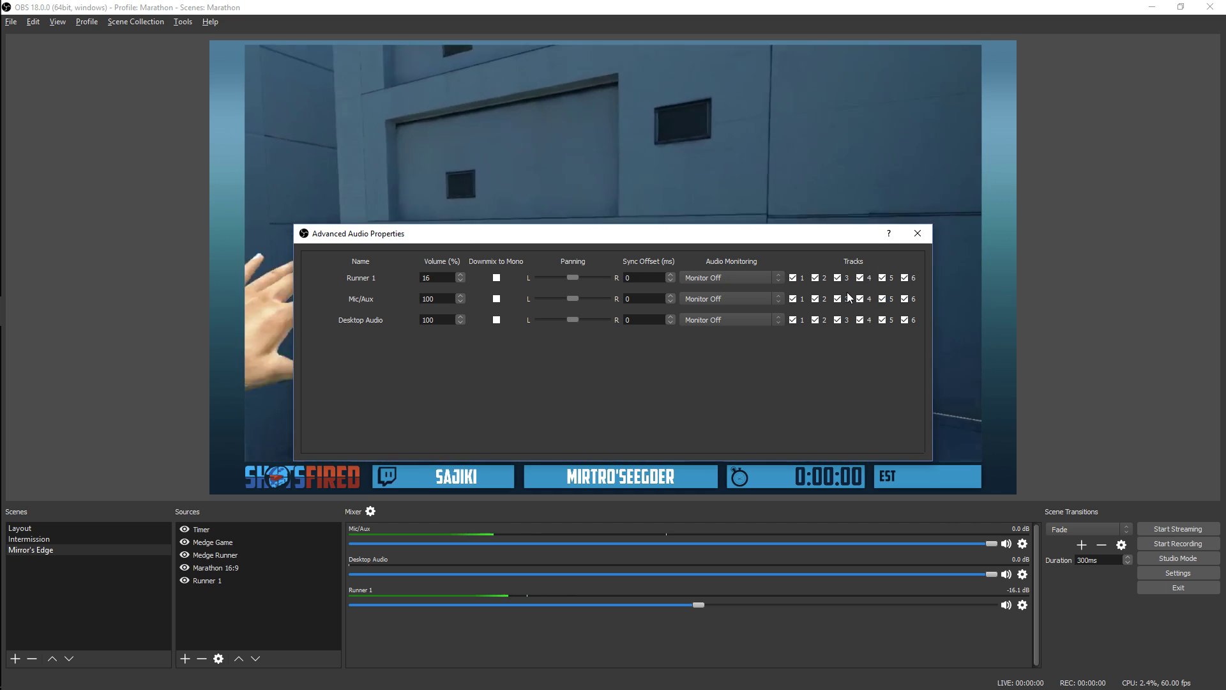
left_click(918, 233)
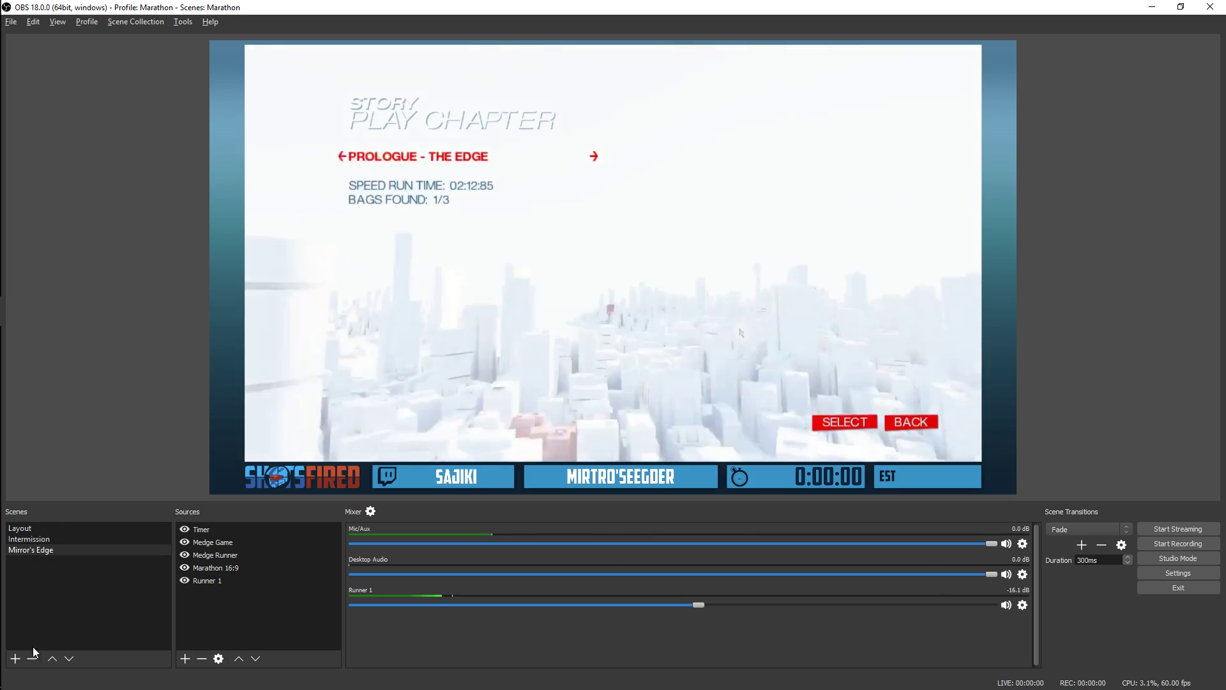
left_click(19, 553)
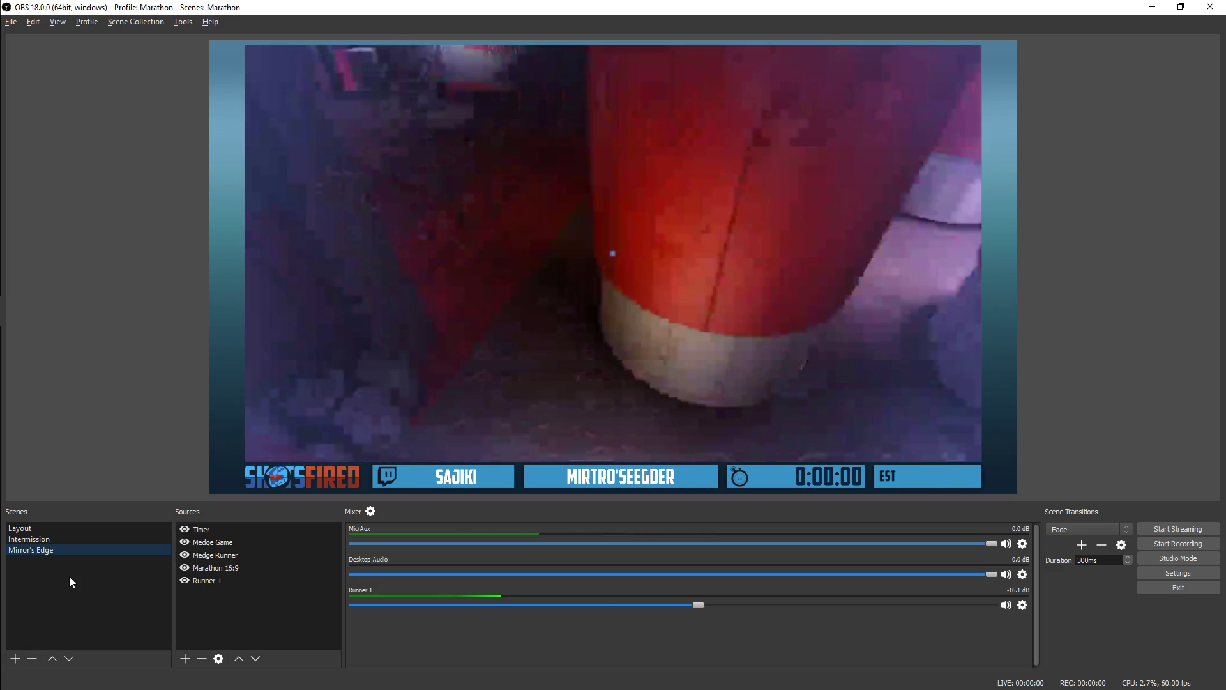
left_click(244, 615)
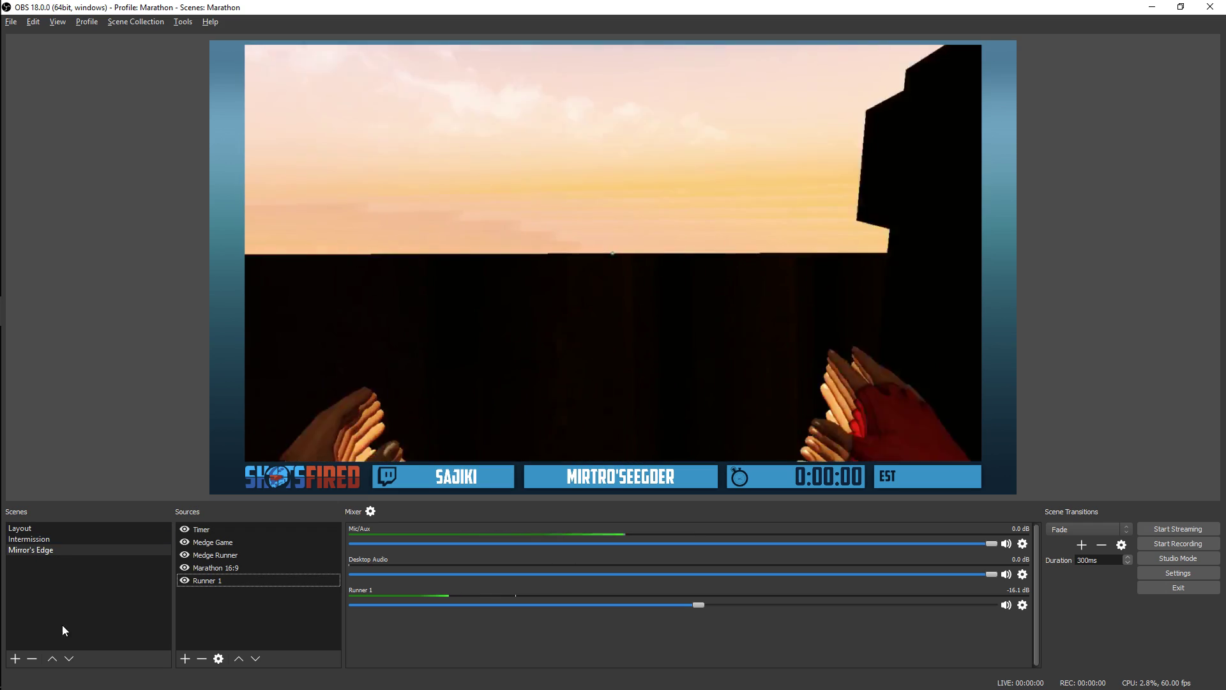
Turn on Studio Mode and add a new scene named "Medge 2"
left_click(1159, 542)
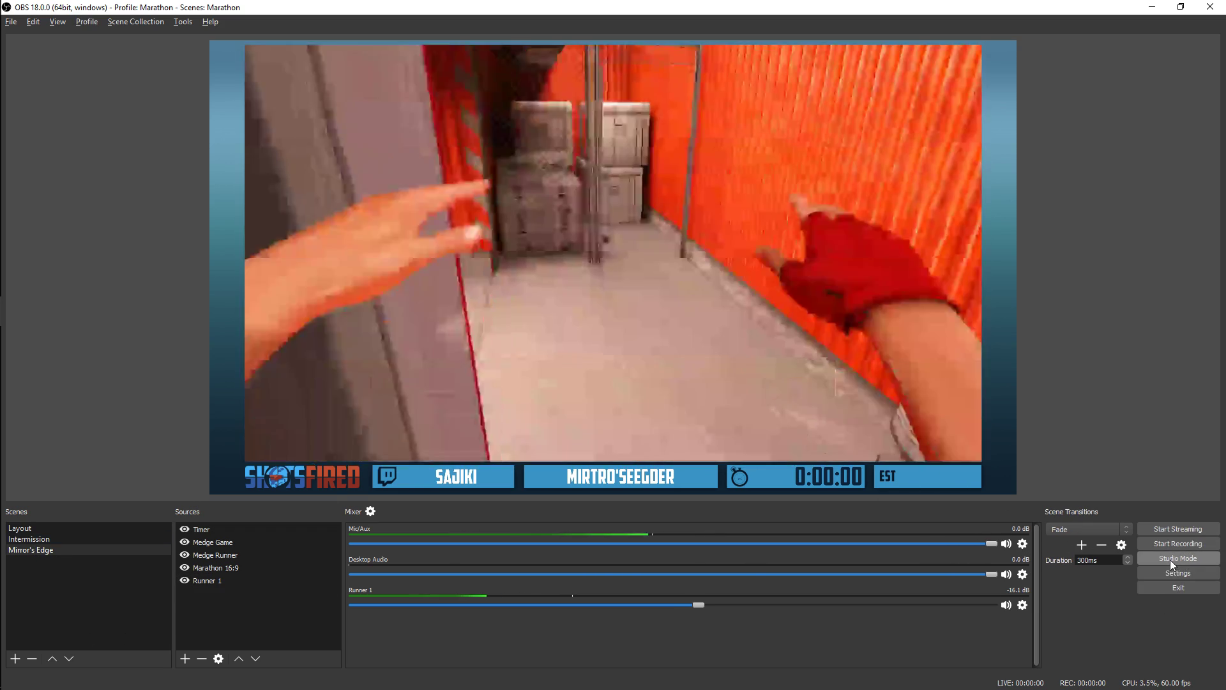
left_click(1159, 559)
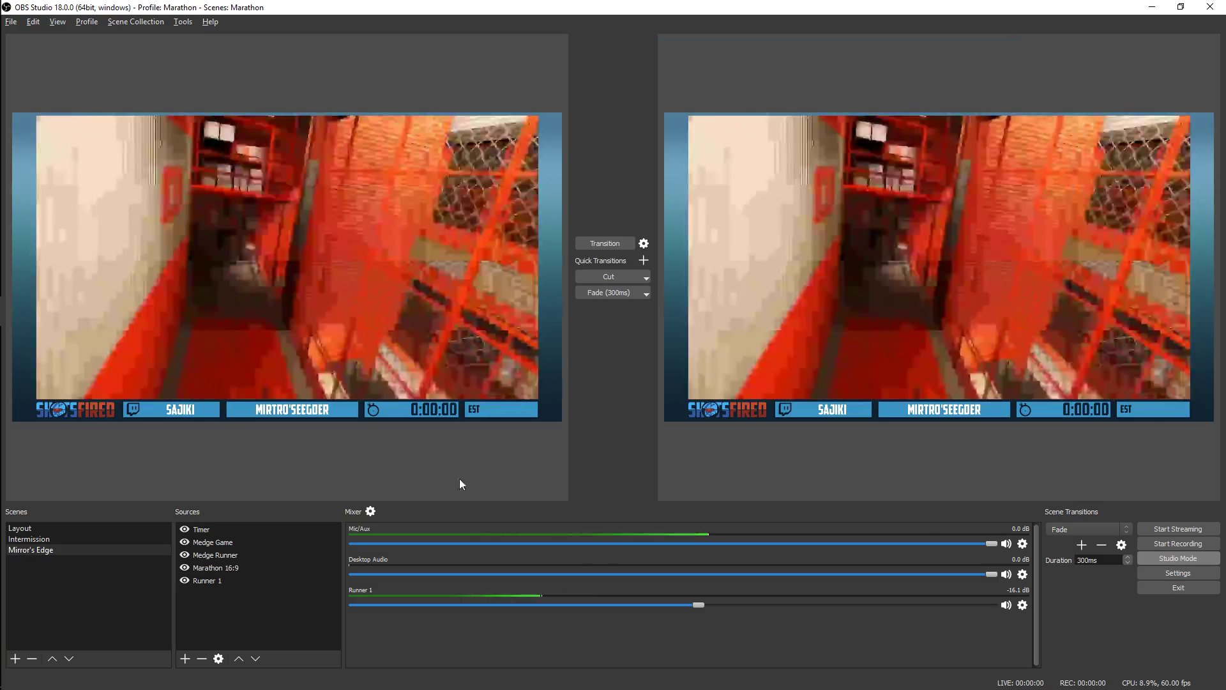
left_click(15, 658)
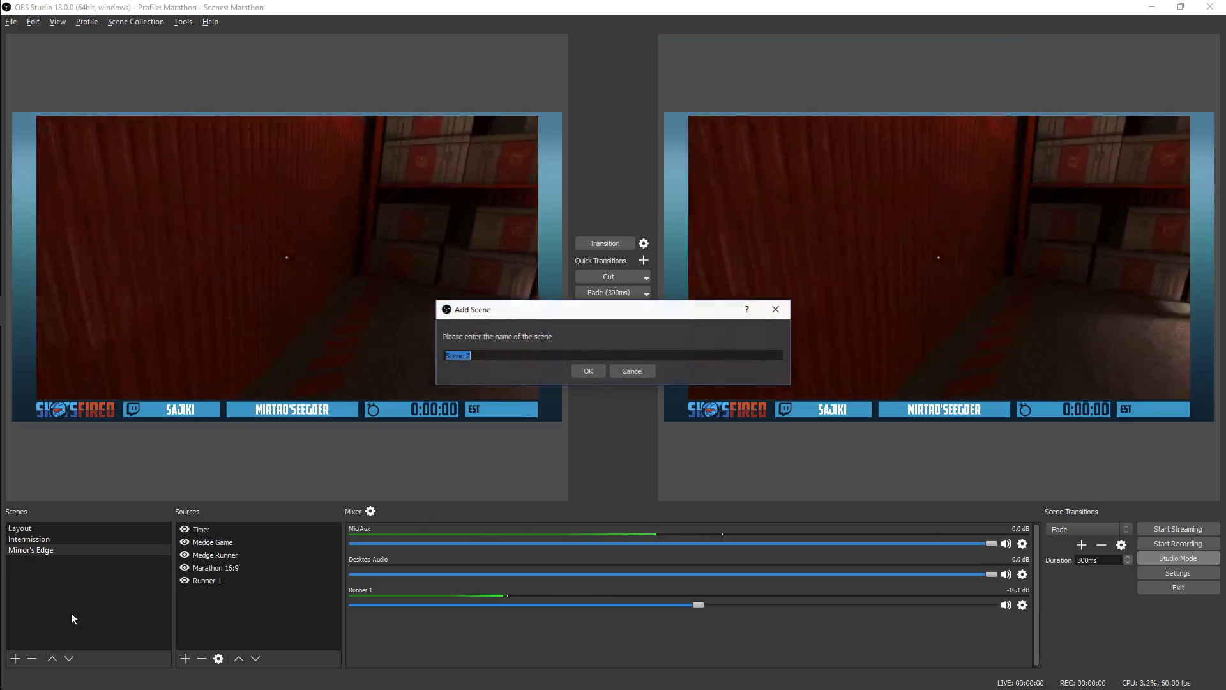
type("M")
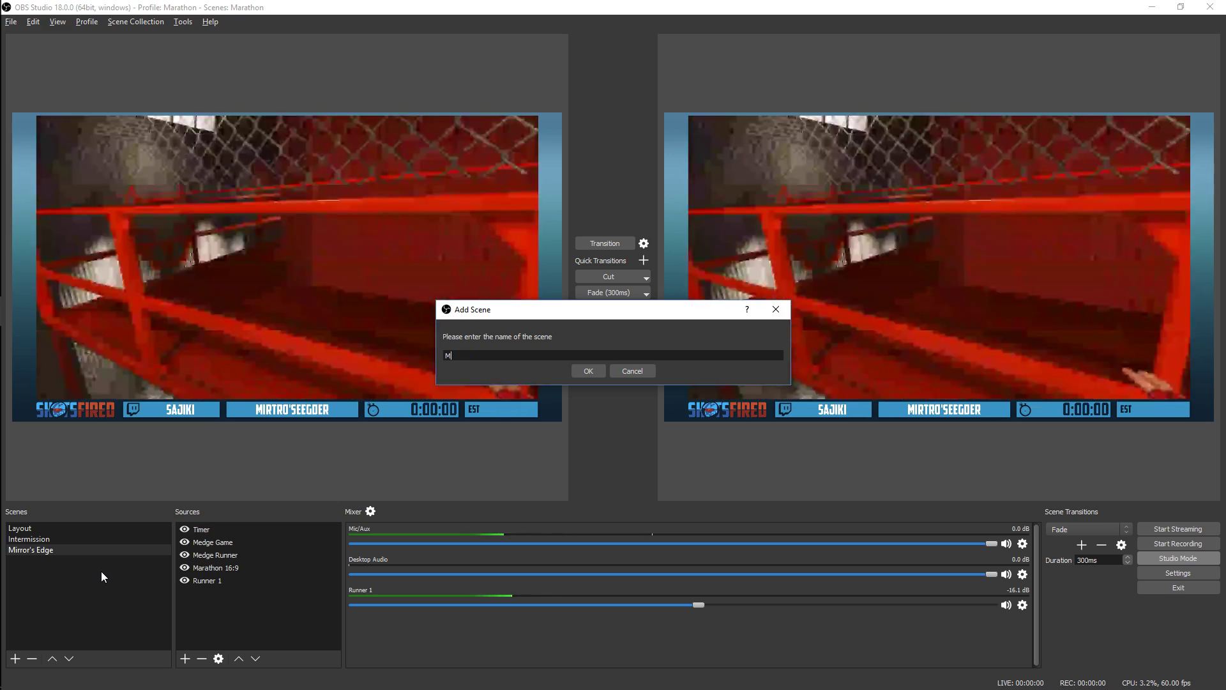
type("edge 2")
key("Return")
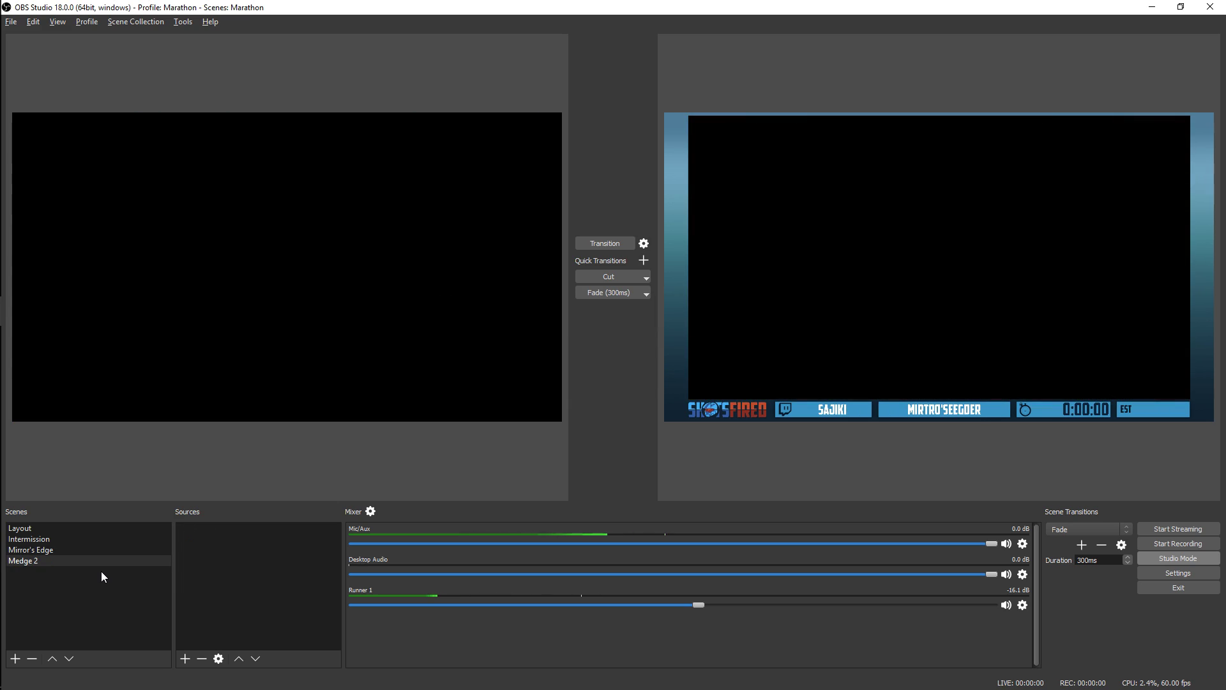
left_click(185, 659)
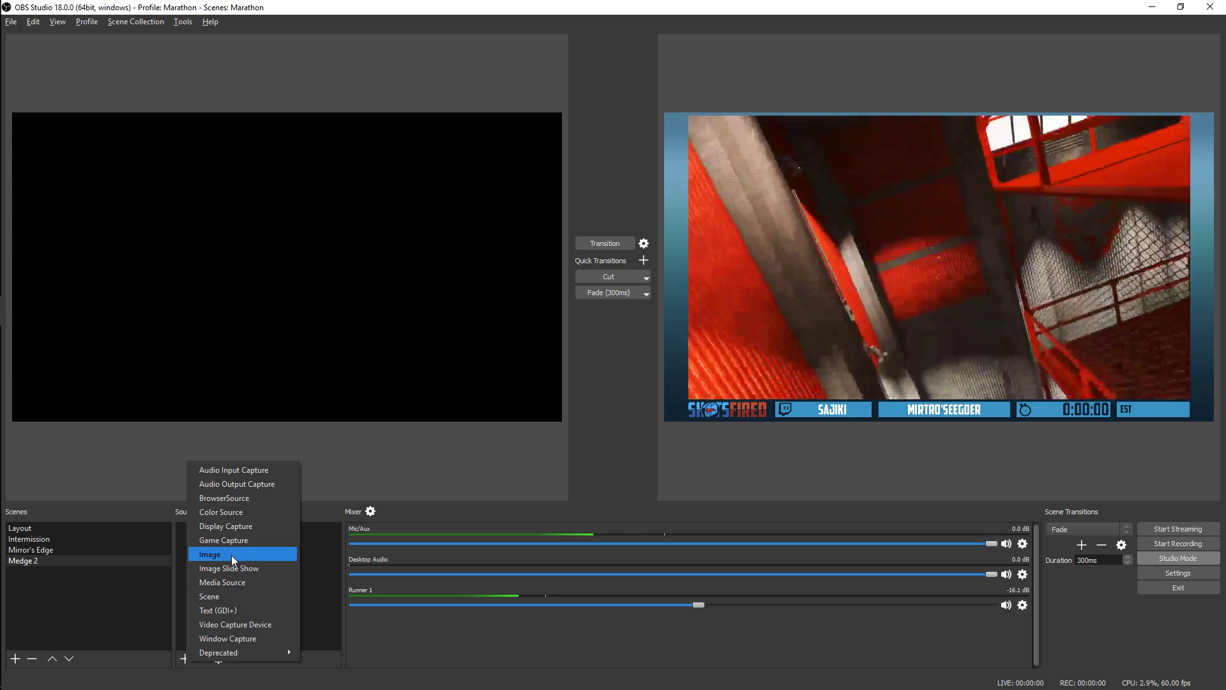
left_click(231, 555)
left_click(511, 294)
left_click(550, 340)
left_click(637, 437)
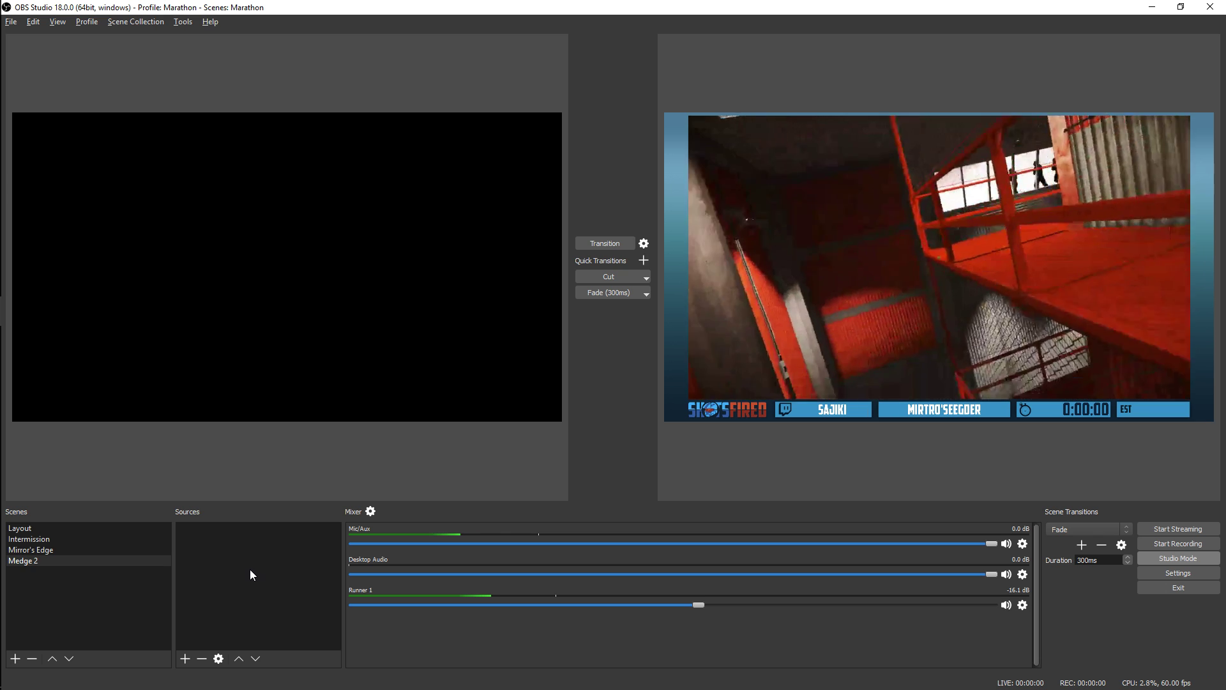
Add the existing Marathon 4:3 image source to the Medge 2 scene
left_click(185, 659)
left_click(232, 554)
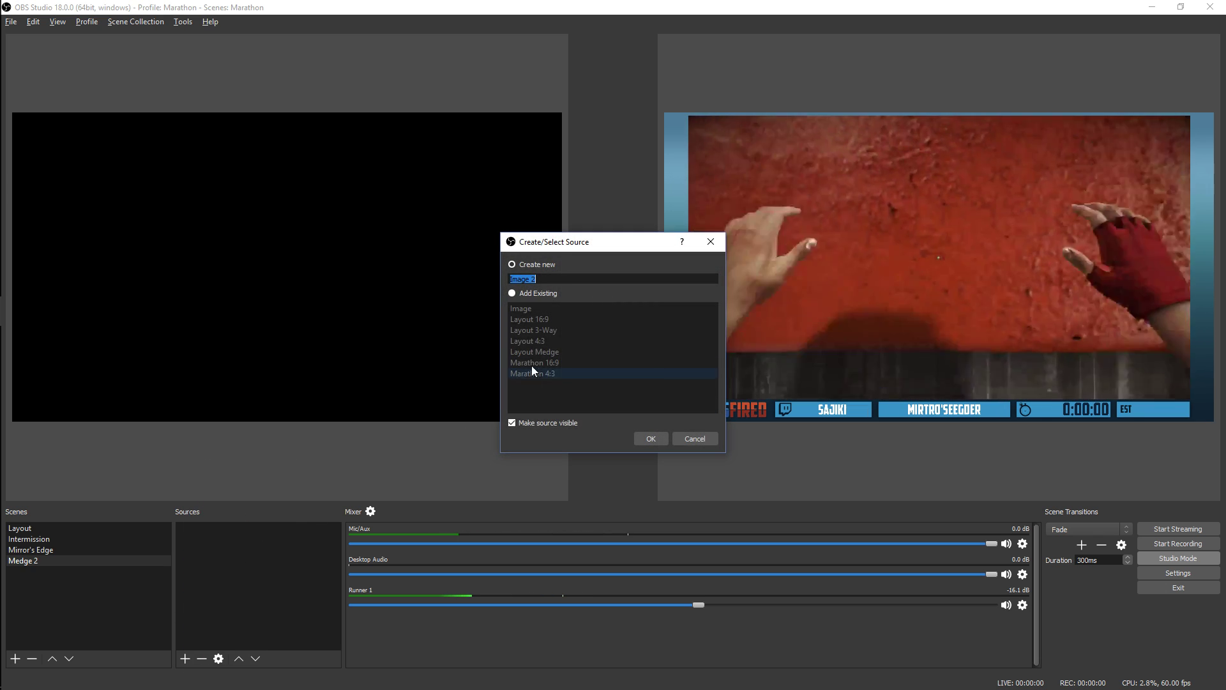
left_click(549, 333)
left_click(555, 374)
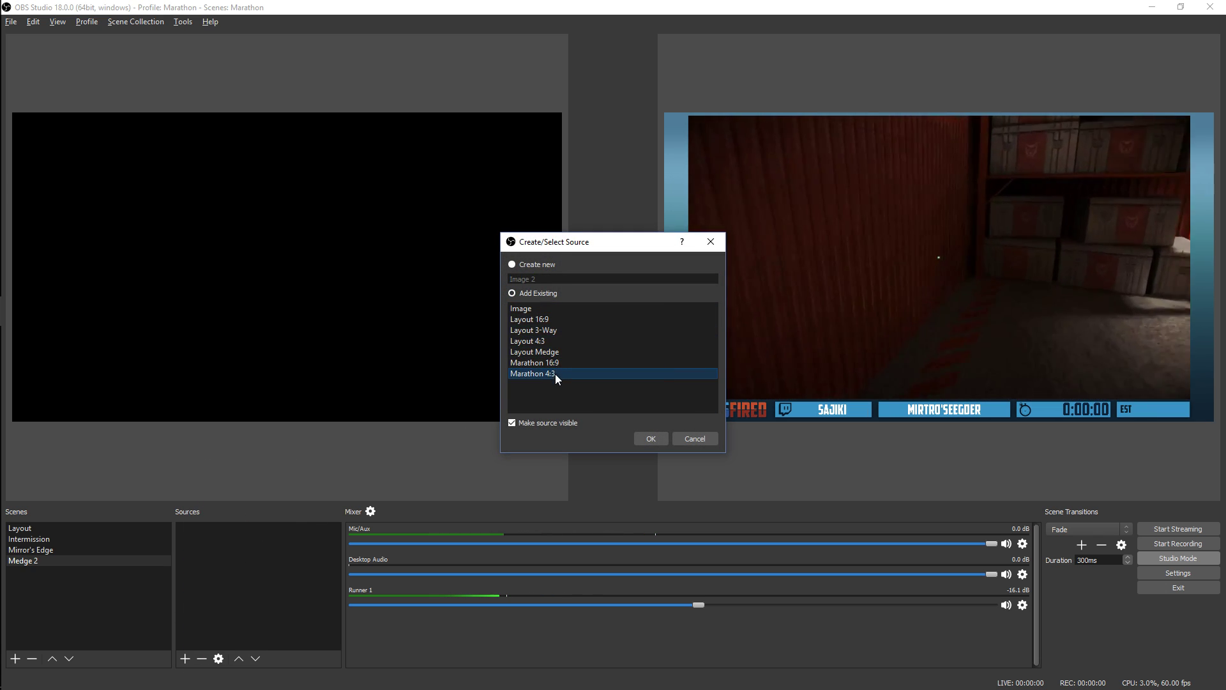
left_click(642, 440)
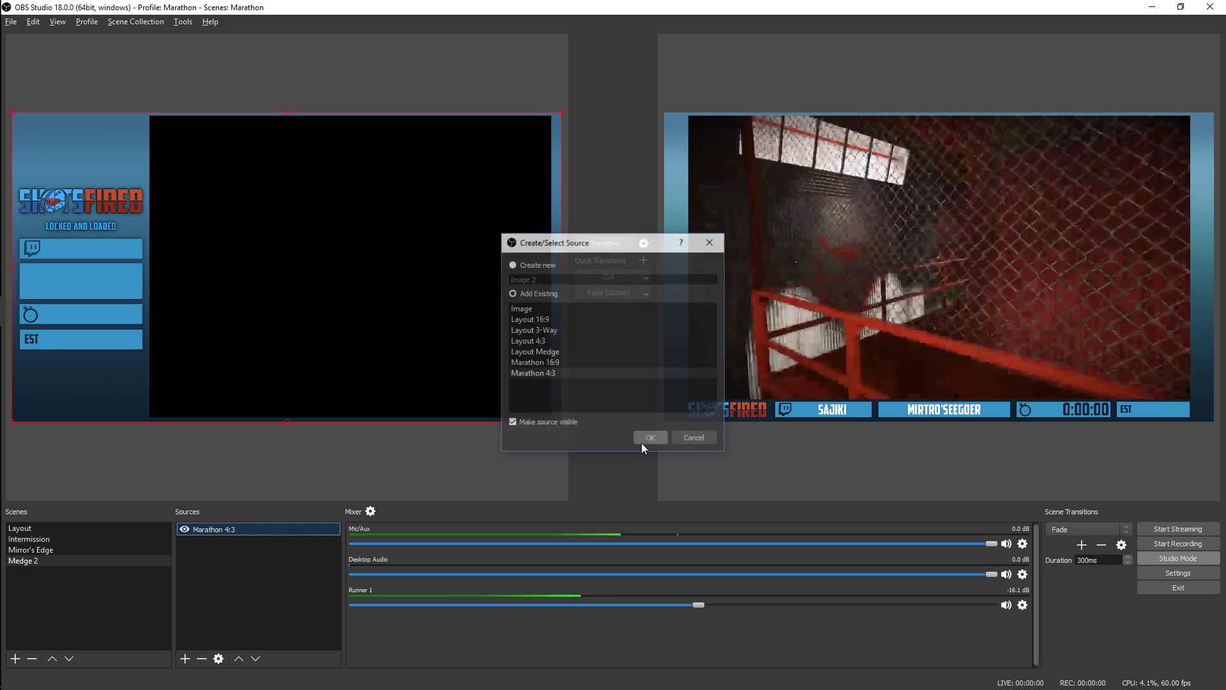
left_click(240, 569)
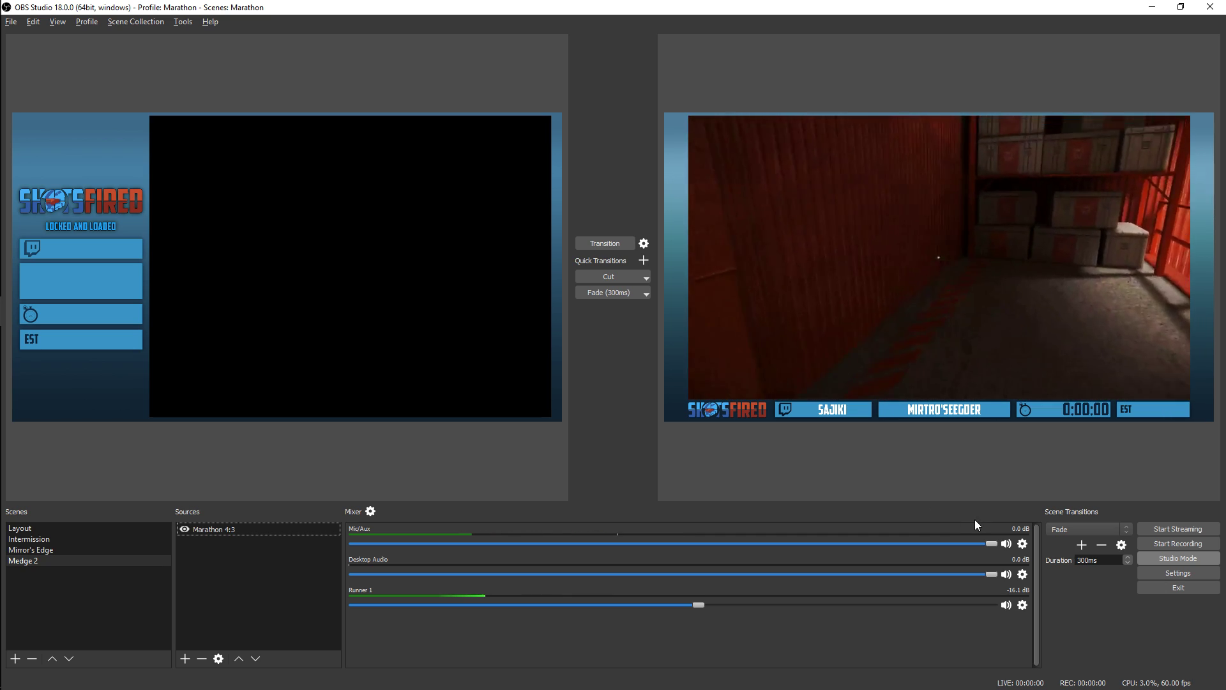
Mute the Mic/Aux and Desktop Audio channels
left_click(1007, 544)
left_click(1007, 574)
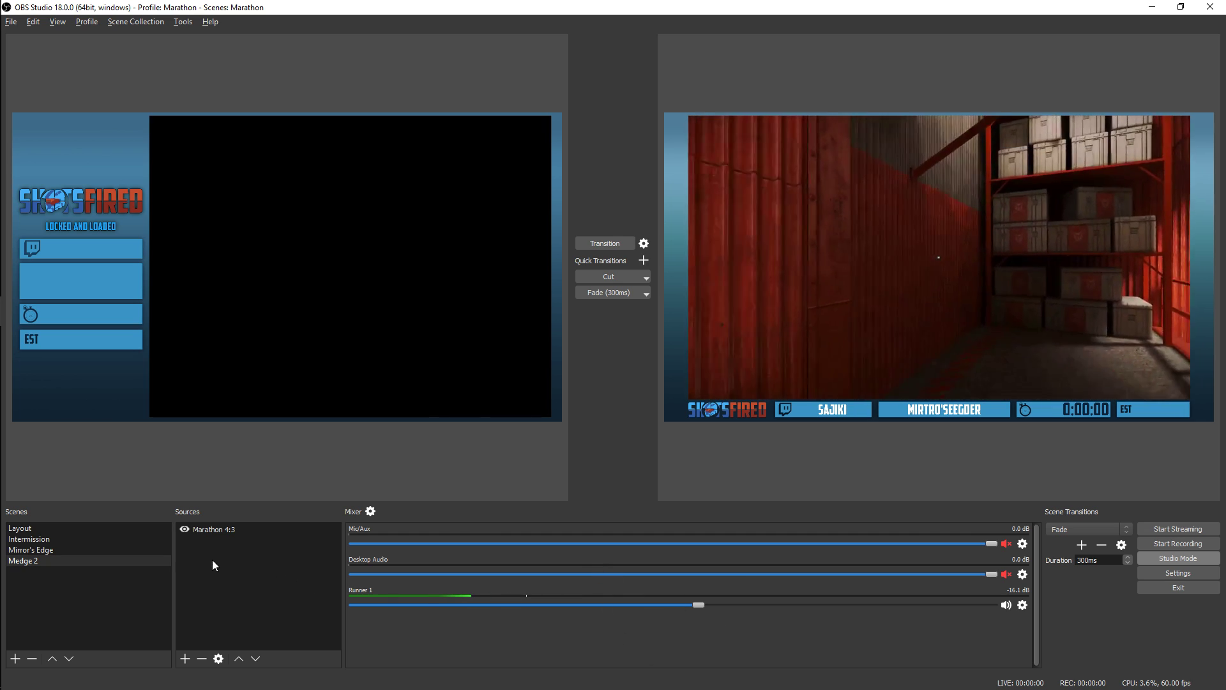
left_click(217, 548)
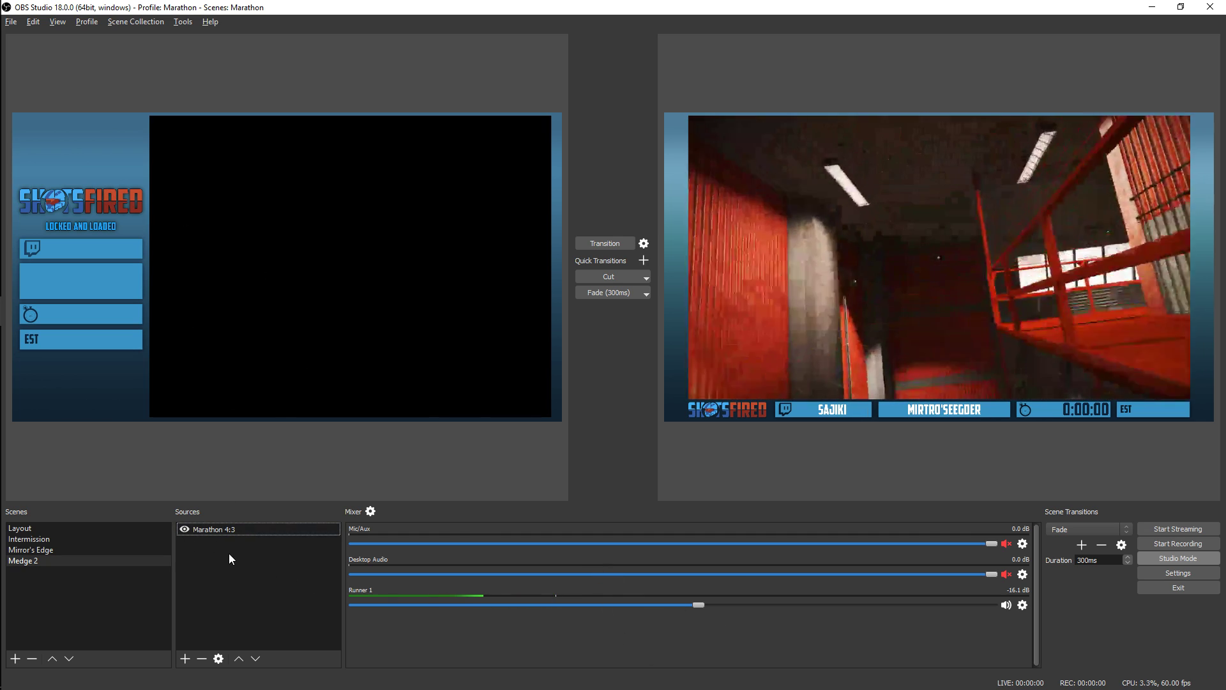
Add a new Text (GDI+) source named "medge2 runer" to the Medge 2 scene
left_click(185, 658)
left_click(224, 601)
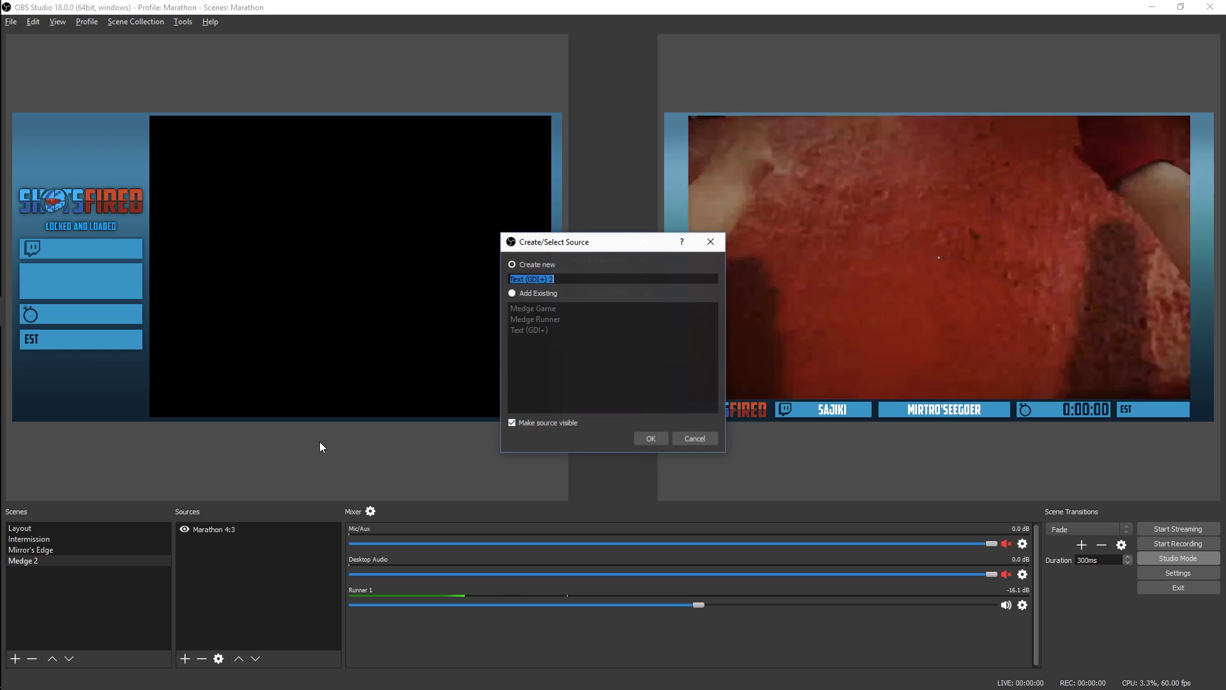
type("medge2 runer")
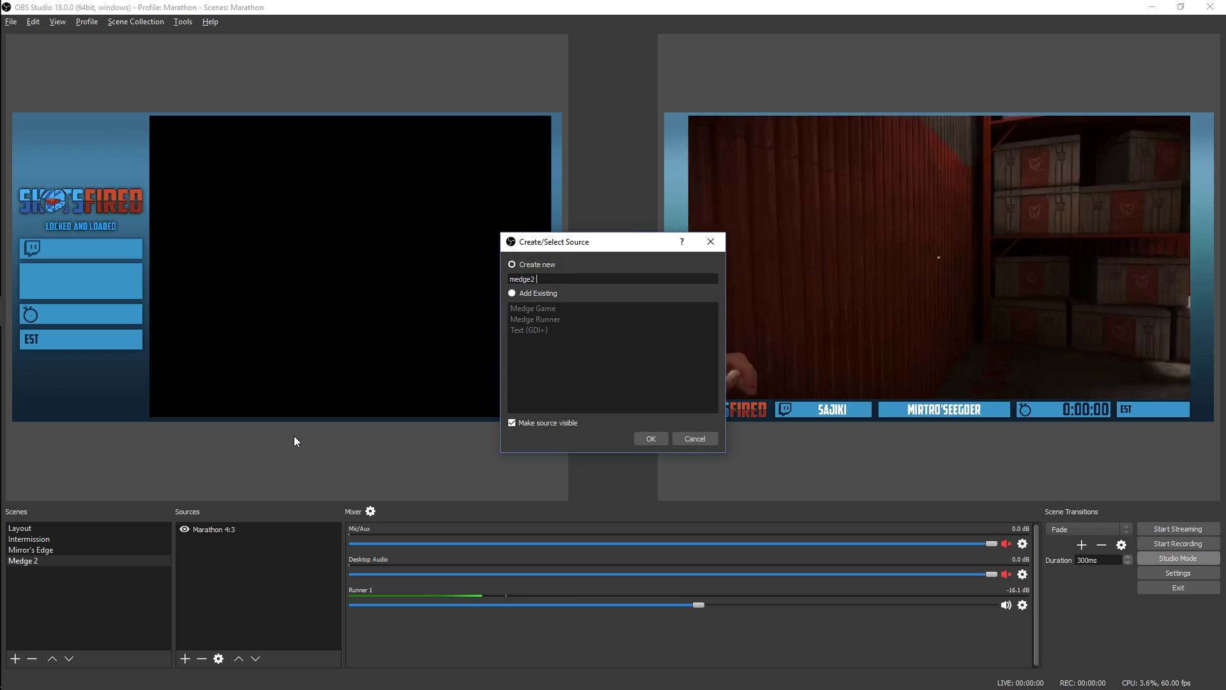
key("Return")
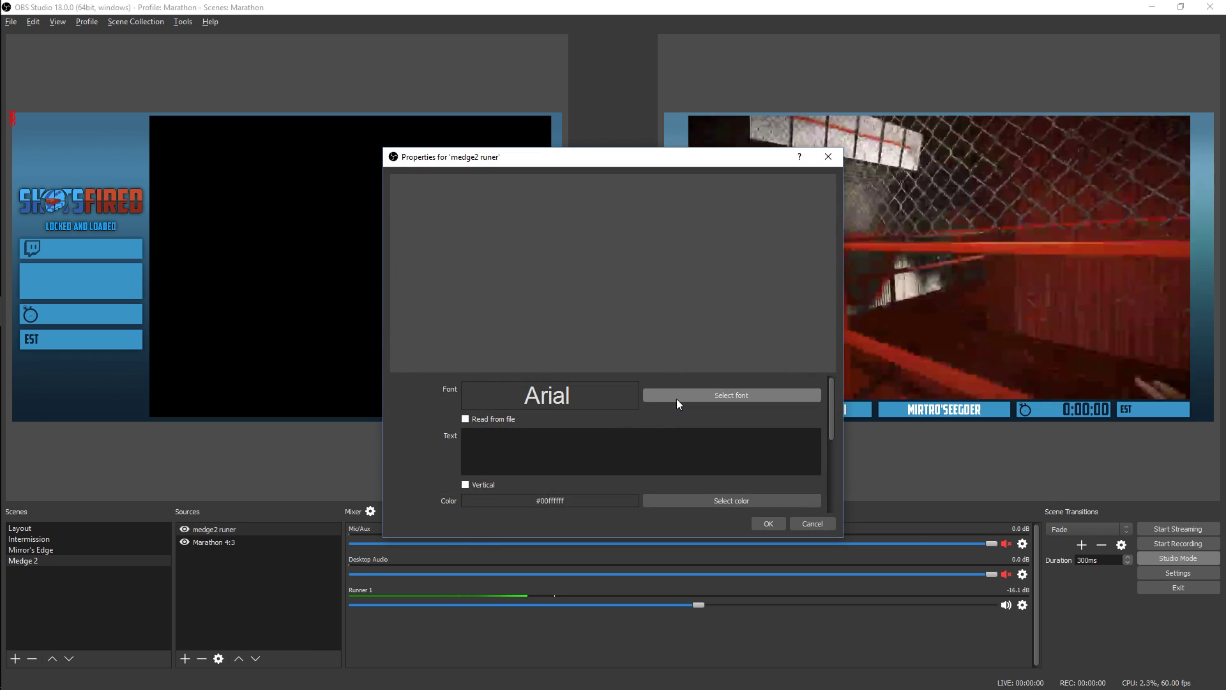
Set the medge2 runer text source's font to American Captain and its text to "hi"
left_click(678, 401)
left_click(738, 347)
left_click(693, 455)
left_click(769, 523)
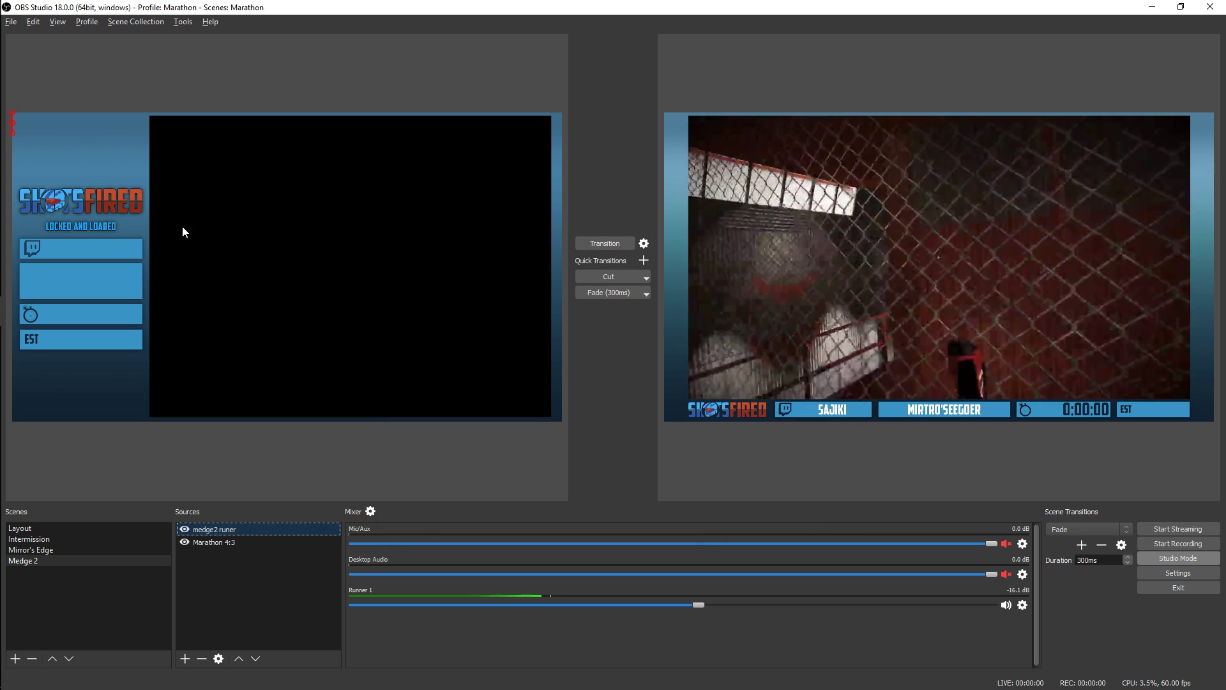
double_click(217, 529)
left_click(617, 466)
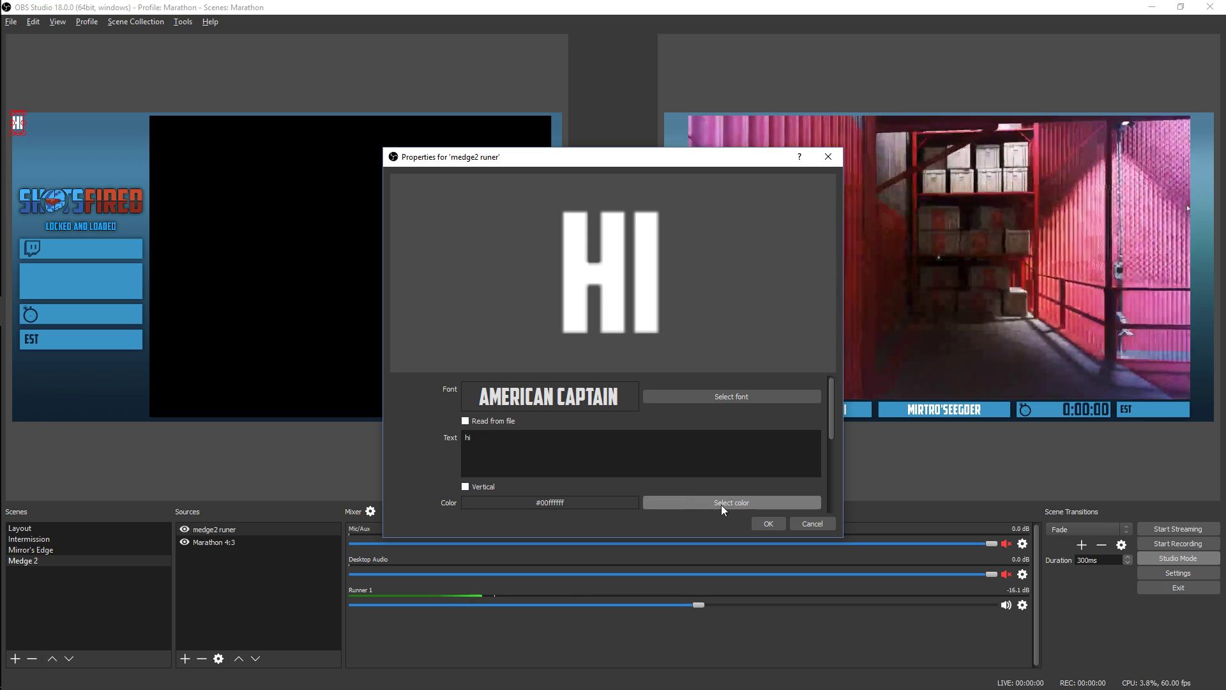
left_click(768, 523)
Move the "hi" text into the overlay's box beside the Twitch logo
left_click_drag(11, 127, 78, 247)
right_click(78, 246)
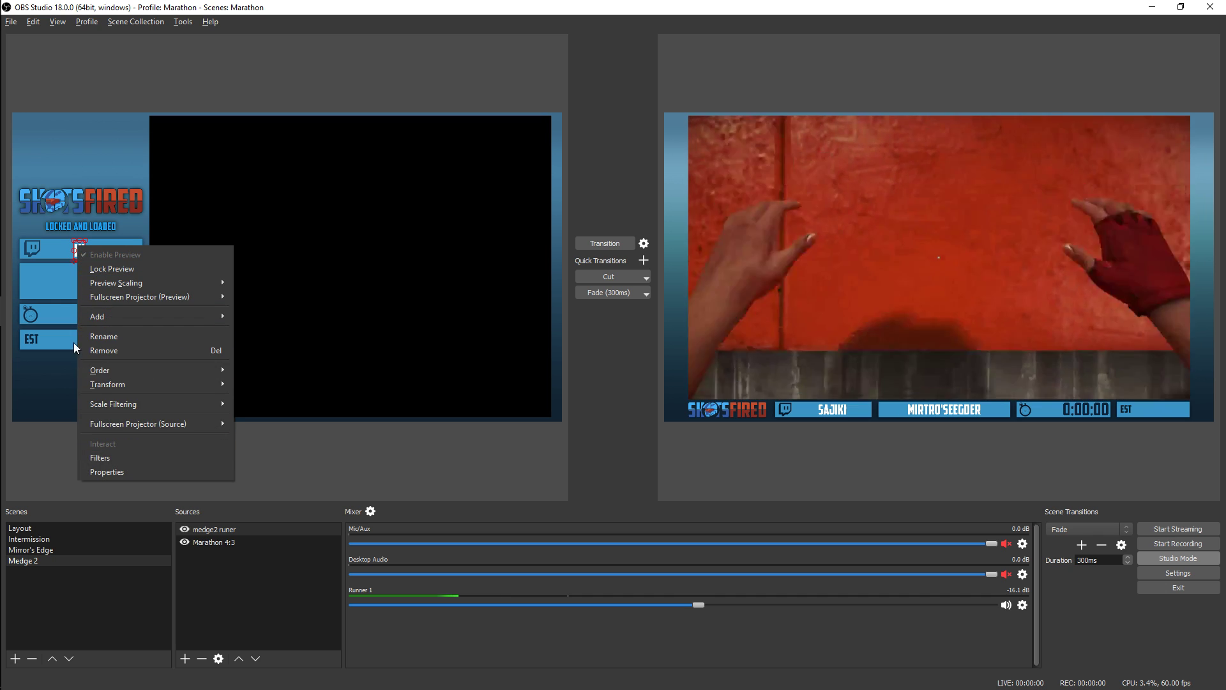
left_click(83, 285)
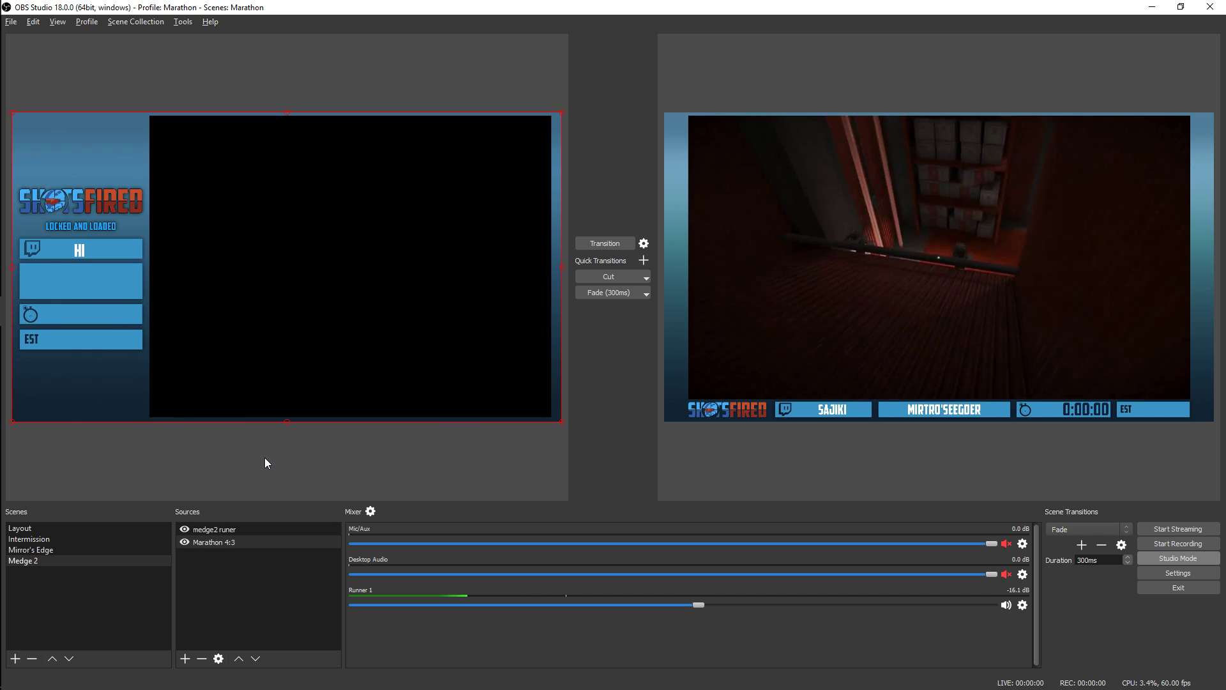
left_click(264, 458)
Add a new Media Source named "Runner 2" to the Medge 2 scene
left_click(185, 658)
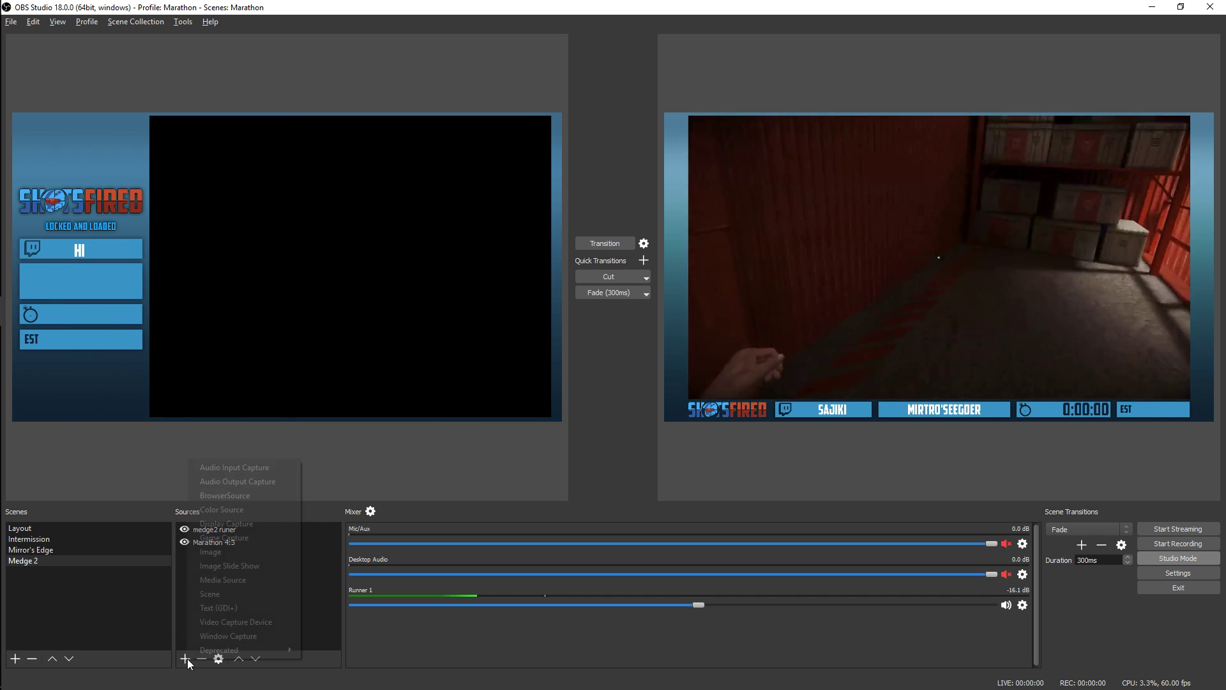
left_click(250, 580)
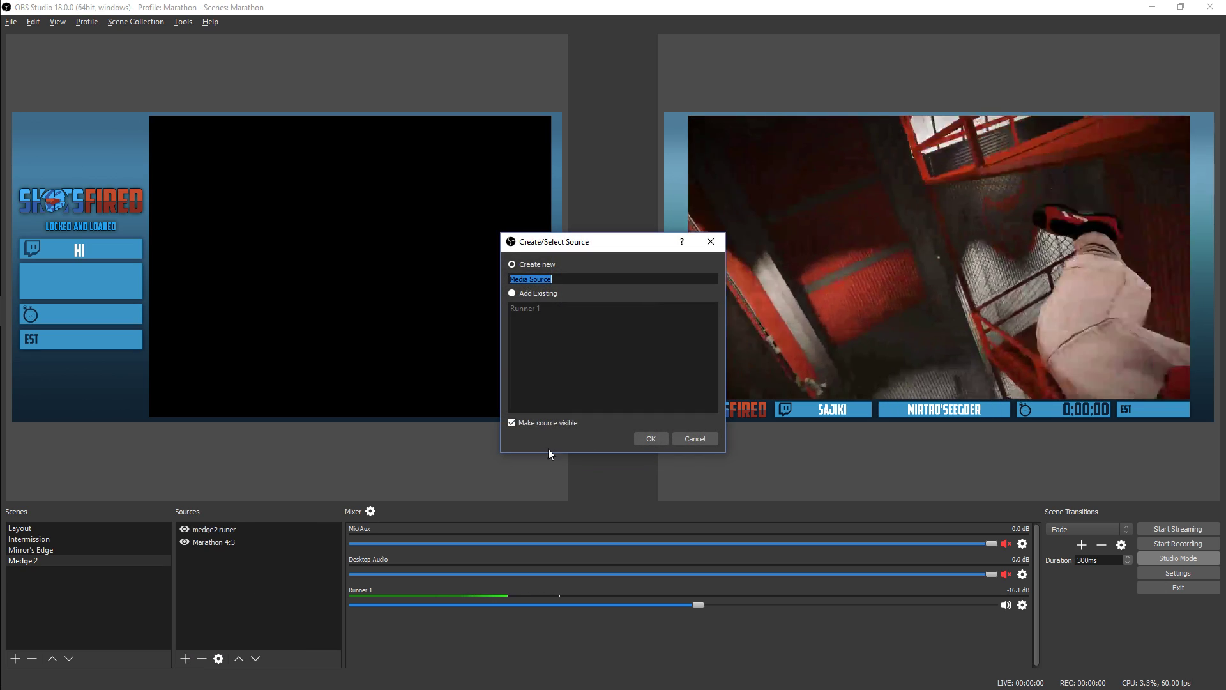
type("Runner 2")
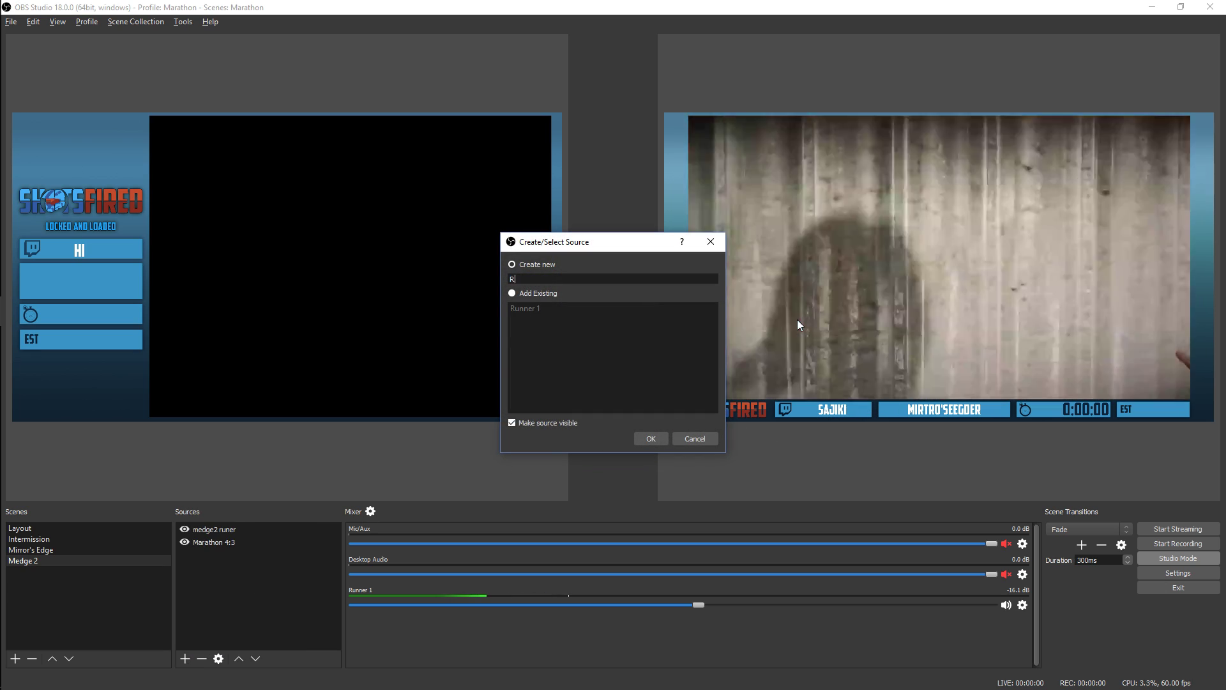
key("Return")
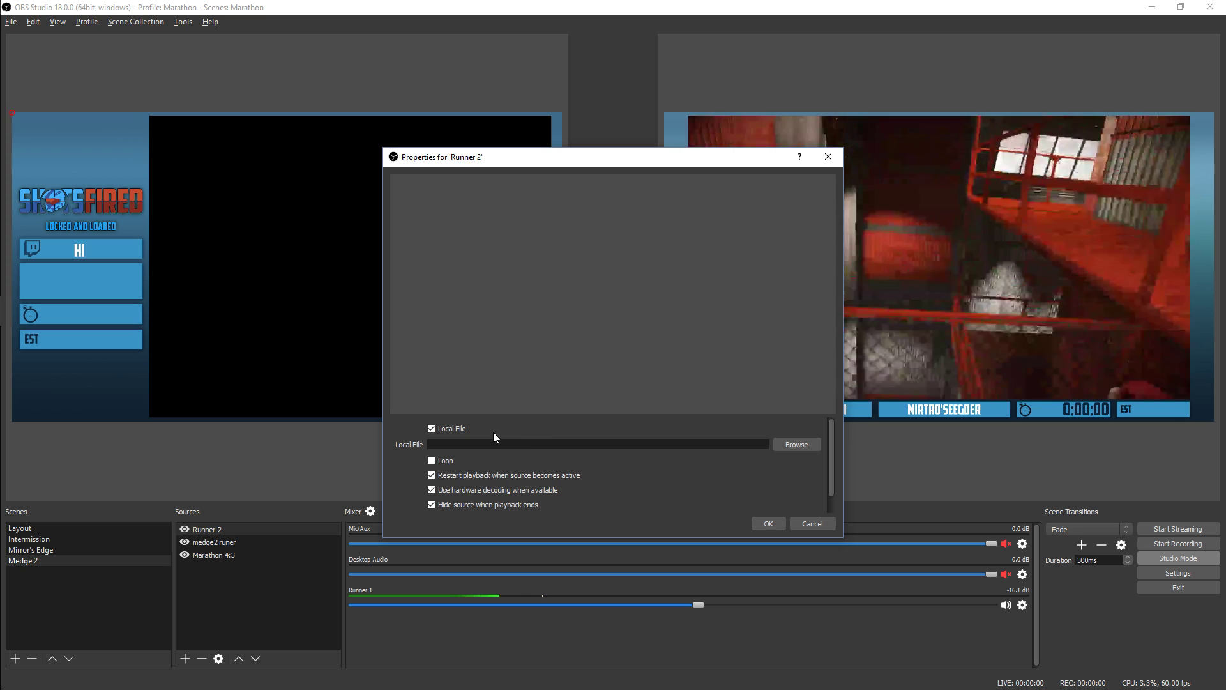
Turn off Local File for Runner 2, paste the runner's RTMP stream URL as input, and disable hiding the source when playback ends
left_click(454, 428)
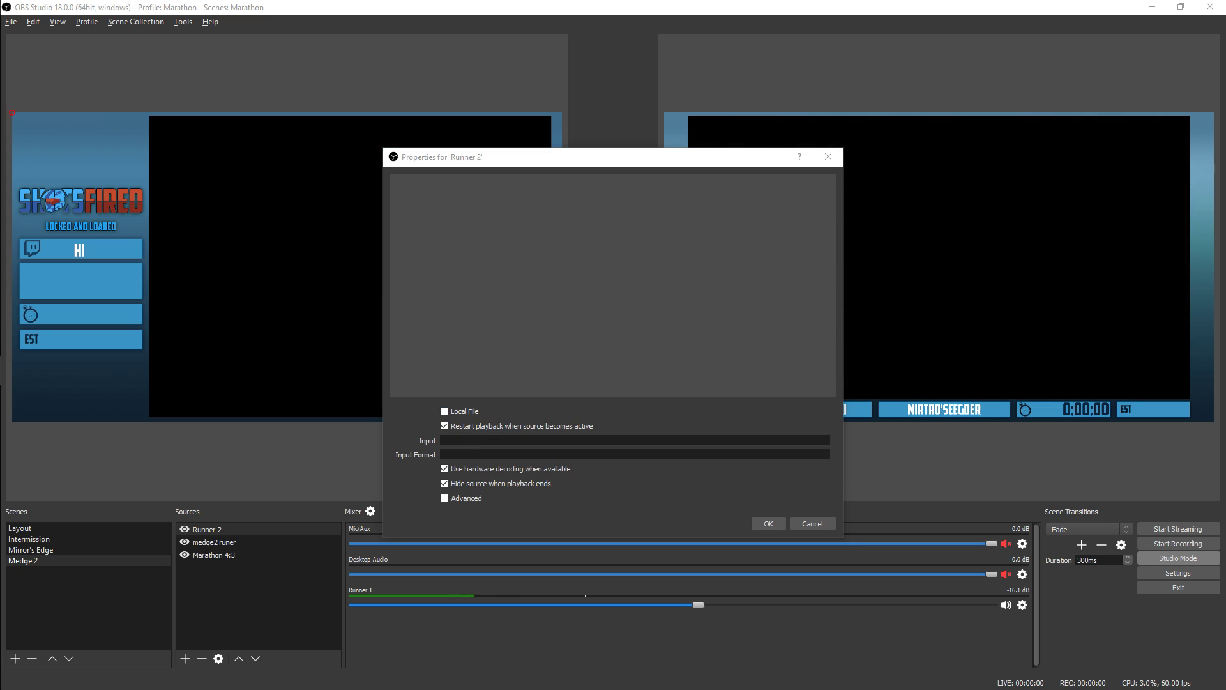
left_click(554, 436)
type("rtmp://dist1-rtmp.beam.pro:1935/beam/375538_source.mp4")
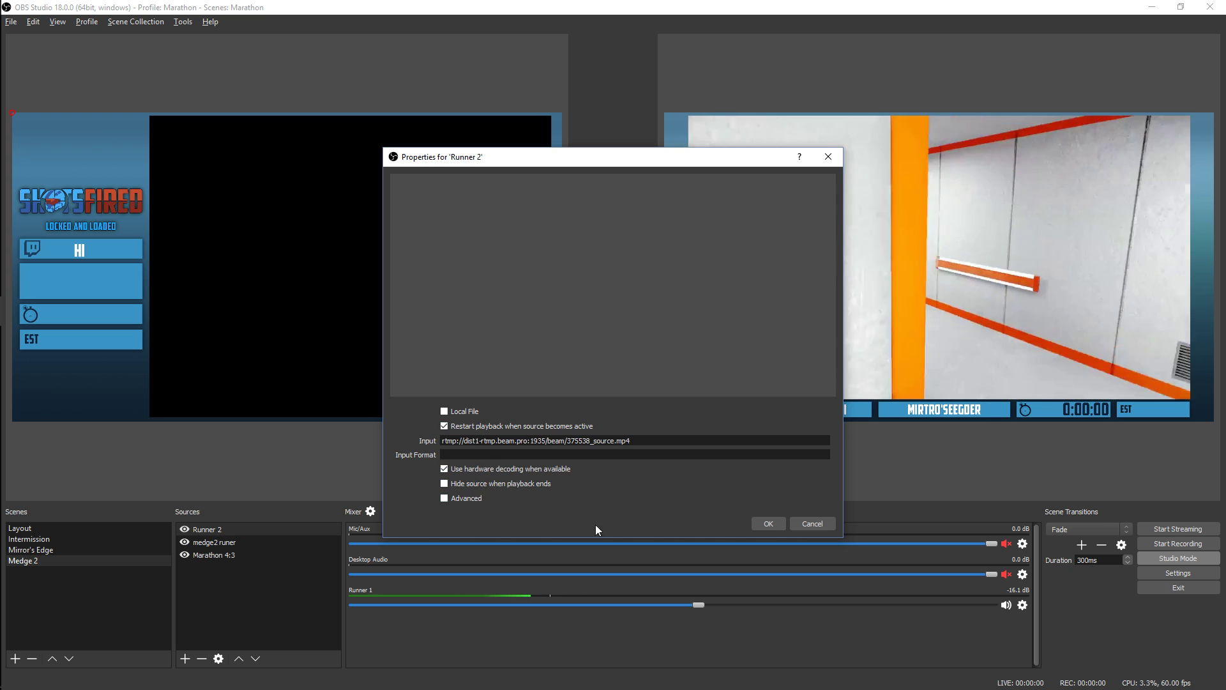
left_click(768, 524)
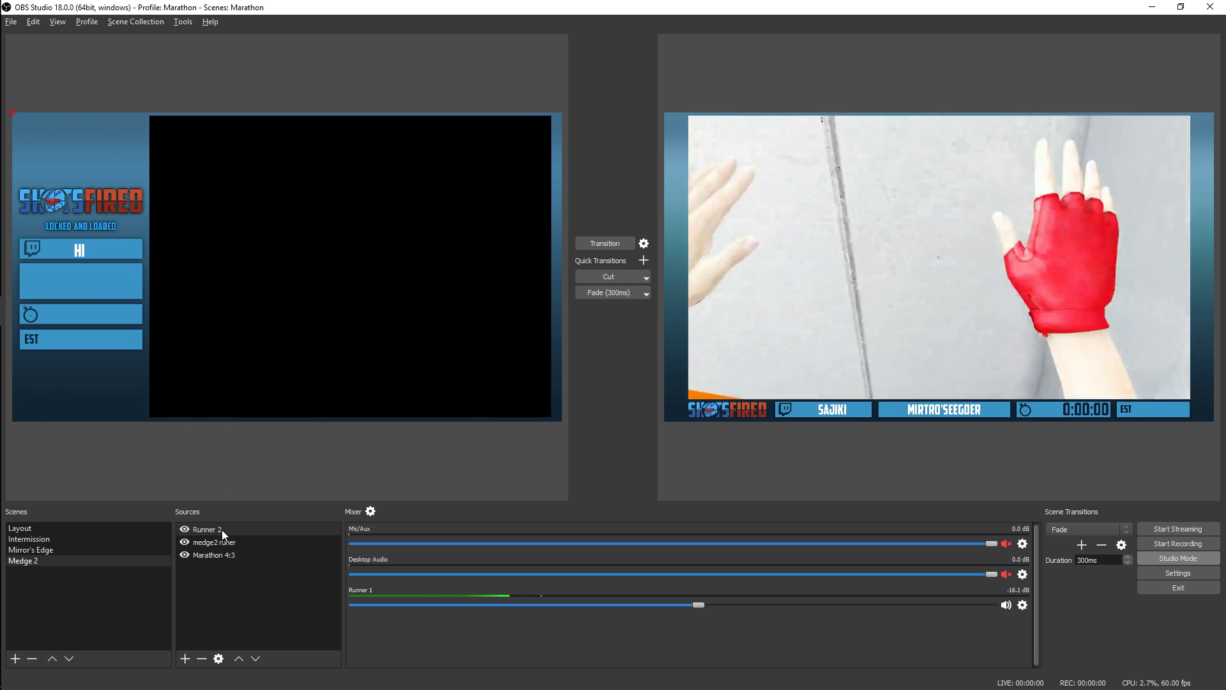
Disable restarting playback when Runner 2 becomes active and enable hiding the source when playback ends
double_click(216, 529)
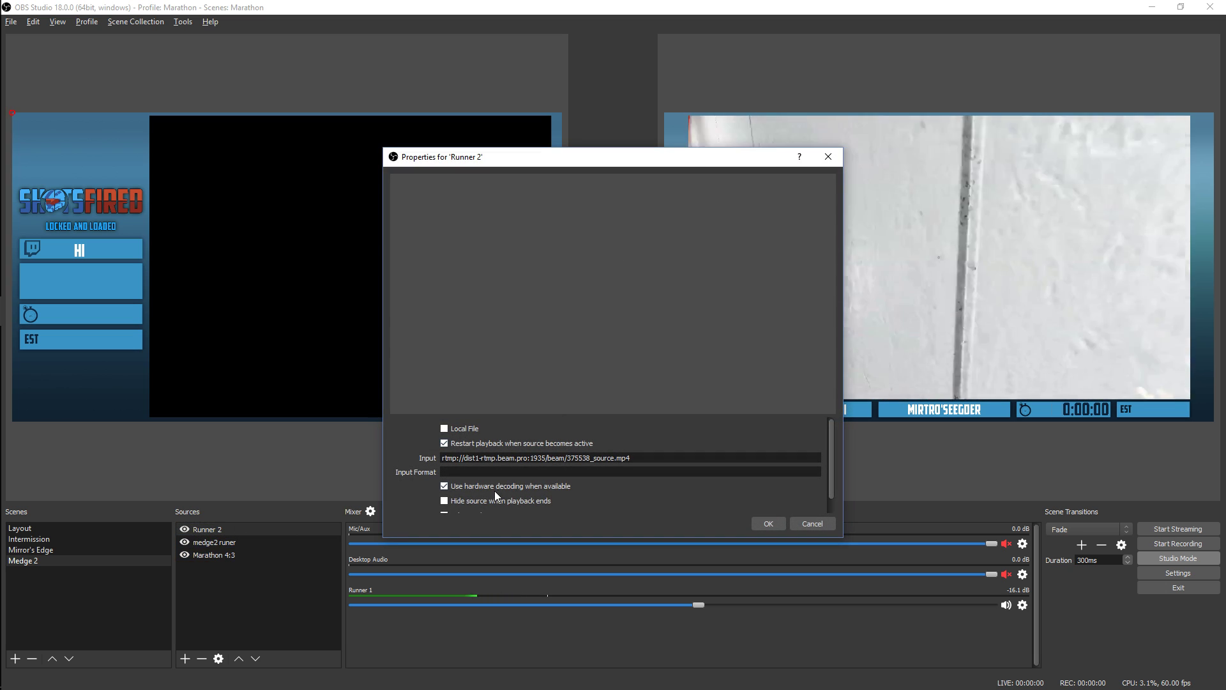
left_click(486, 445)
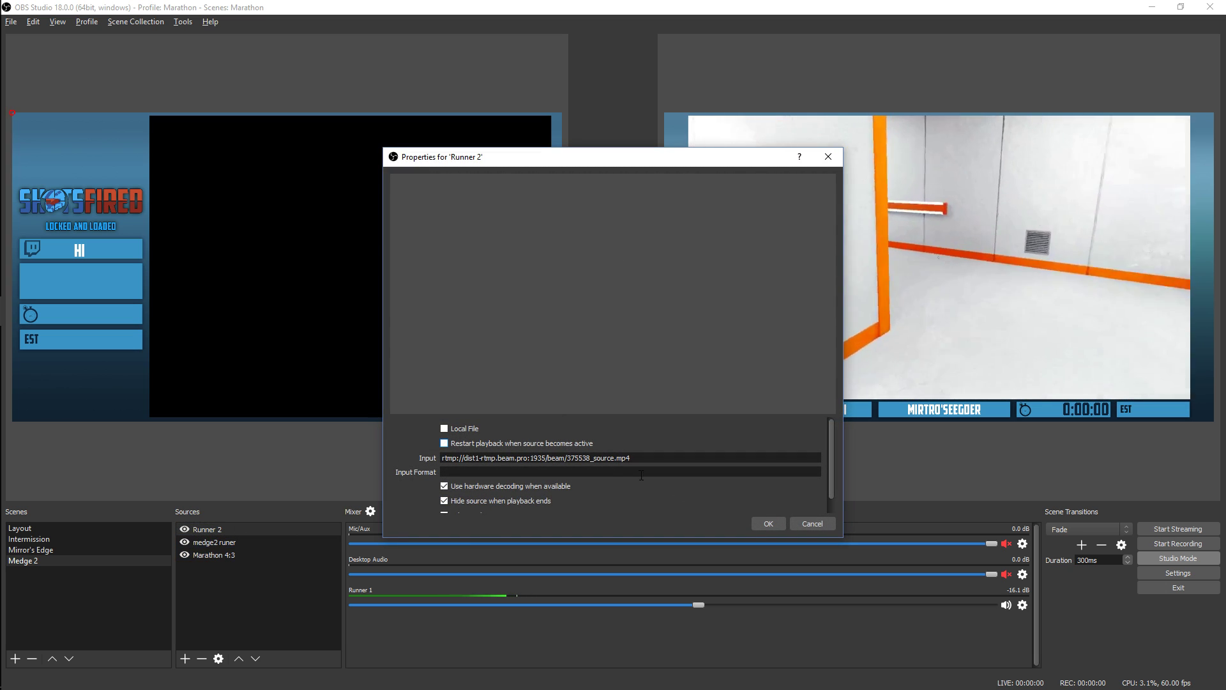
left_click(765, 524)
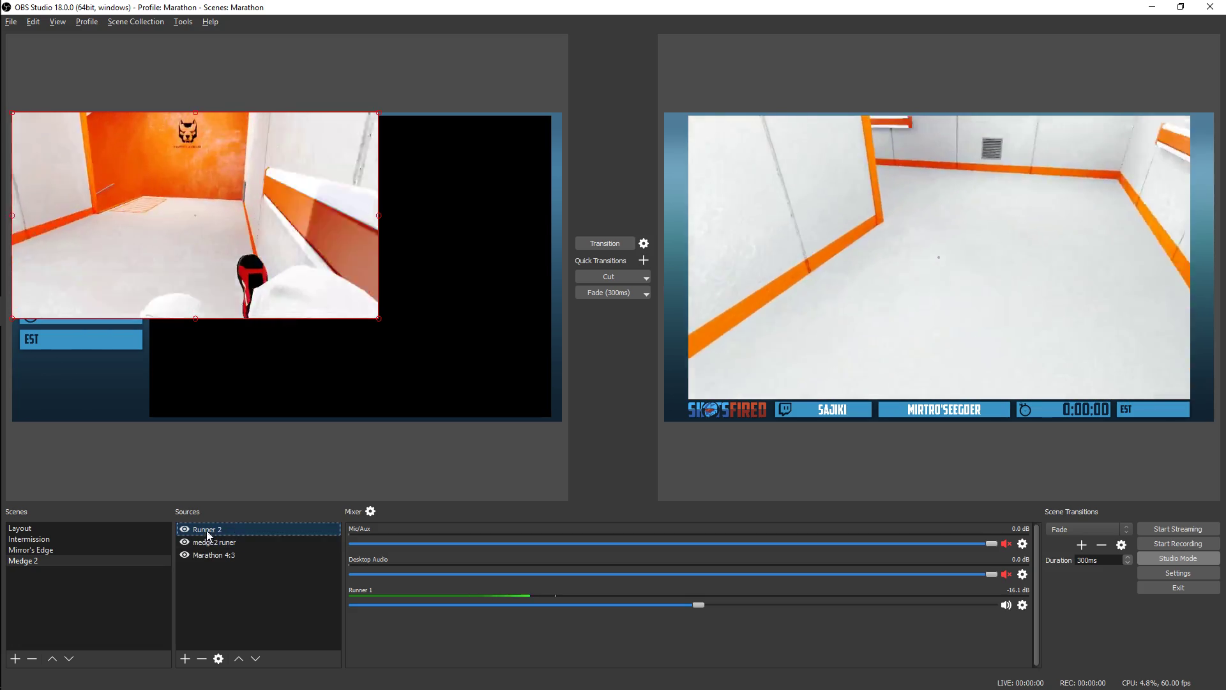
double_click(208, 530)
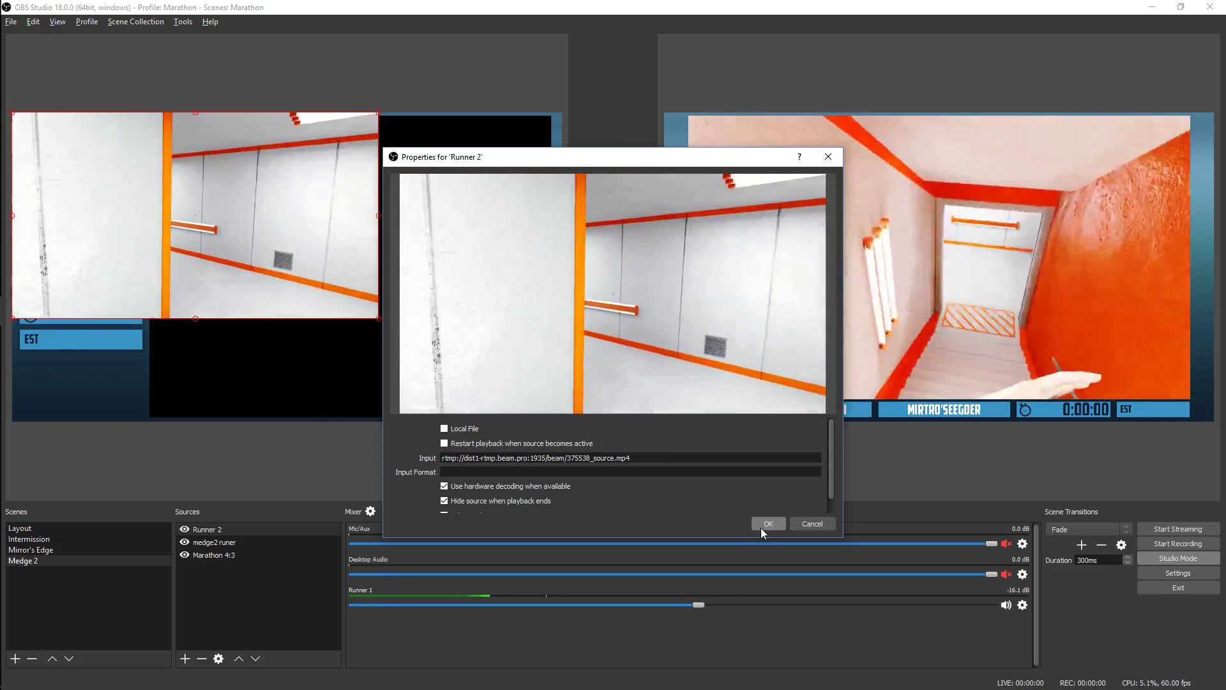
left_click(761, 528)
Move and enlarge Runner 2 to cover the overlay's black game area, and order it below the Marathon 4:3 image
left_click_drag(289, 239, 418, 243)
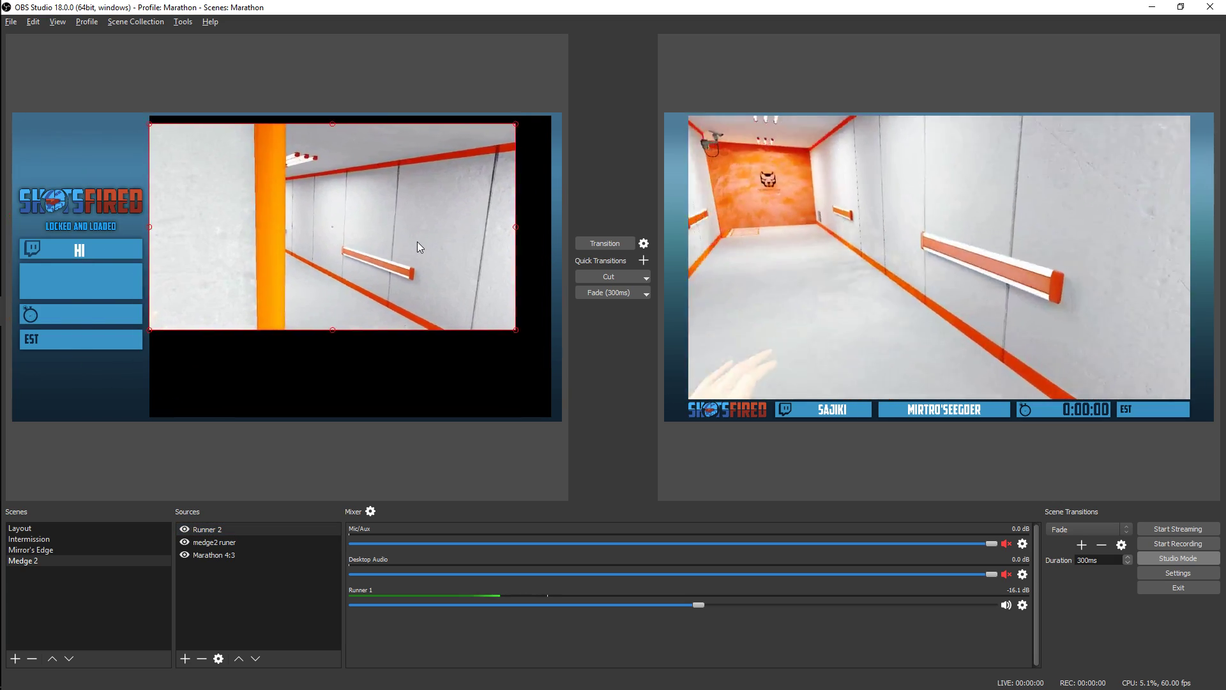
left_click_drag(516, 321, 599, 415)
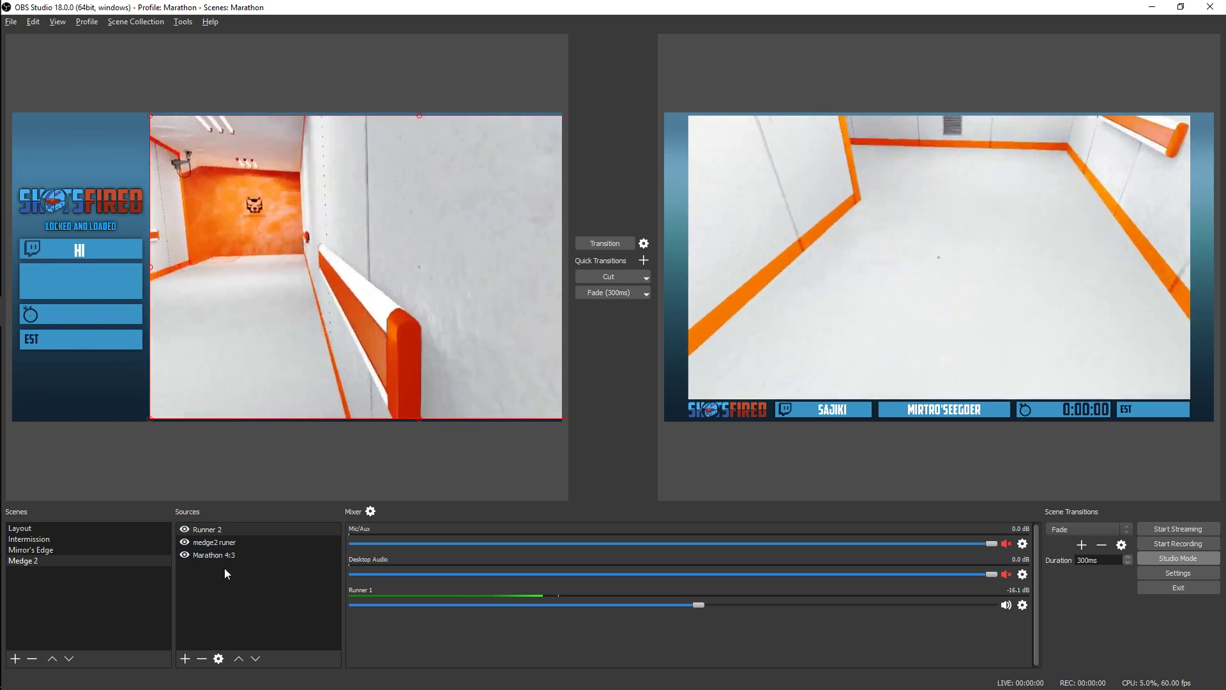
left_click(255, 658)
left_click(255, 658)
right_click(217, 553)
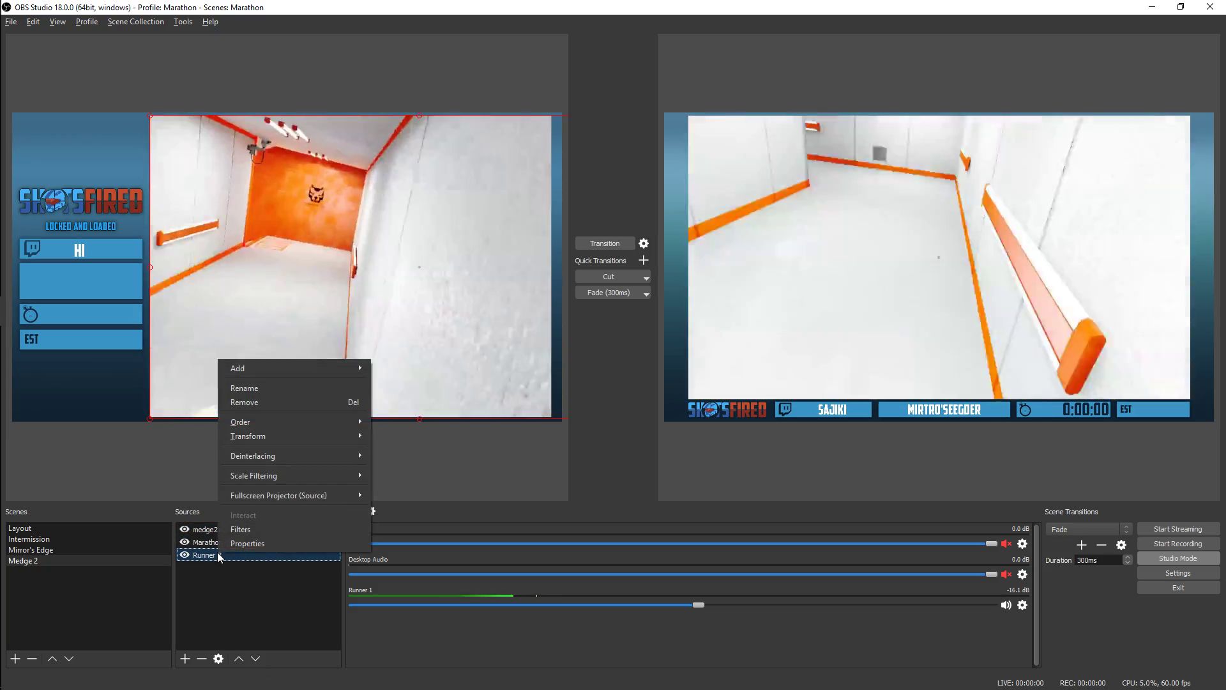
left_click(259, 529)
left_click(352, 569)
left_click(524, 488)
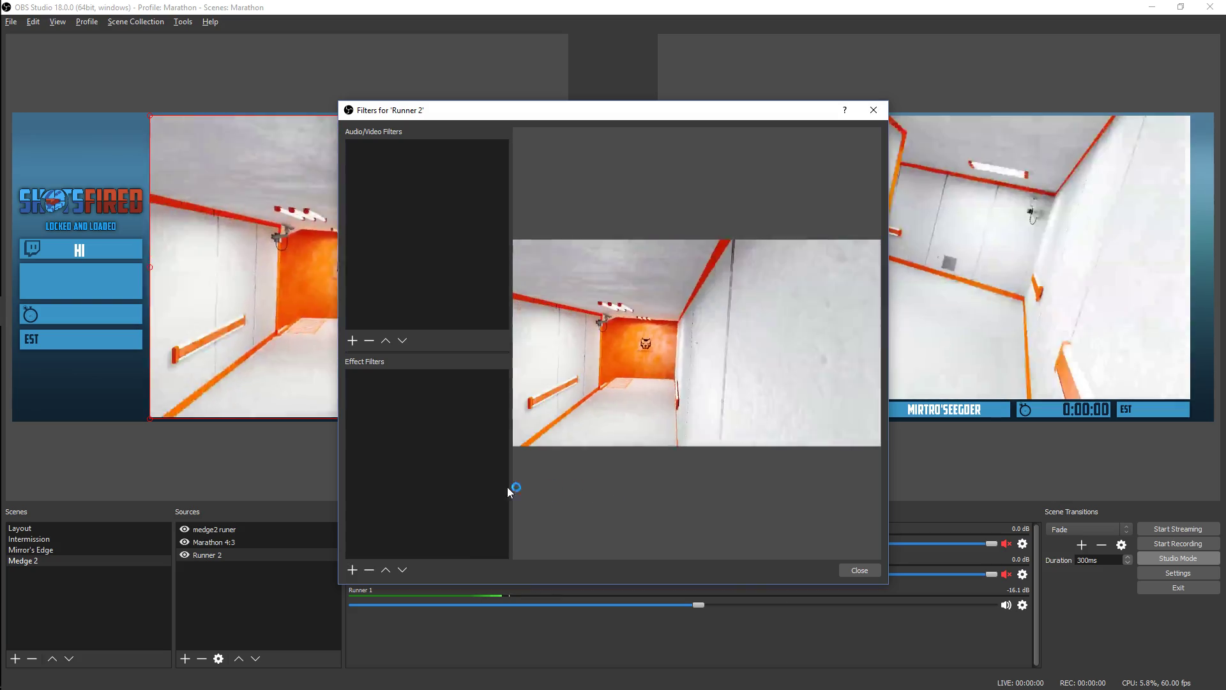
left_click(875, 573)
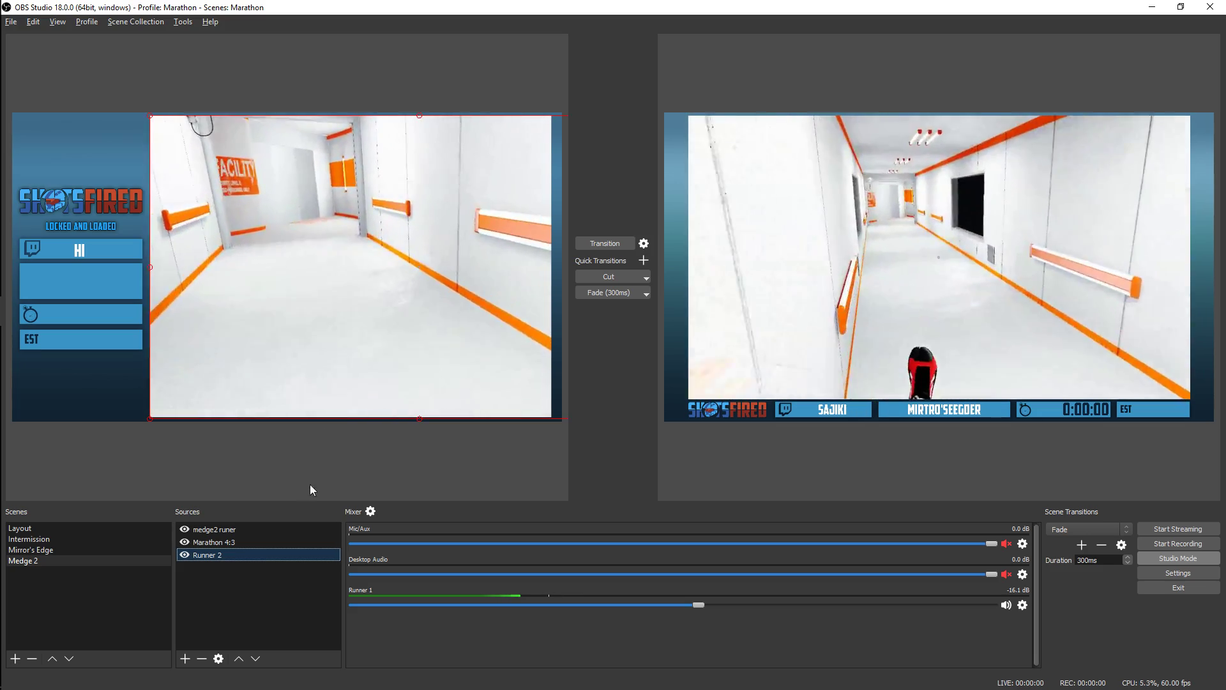
Add a Crop/Pad effect filter named "Crop 4:3" to the Runner 2 source
right_click(206, 554)
left_click(241, 532)
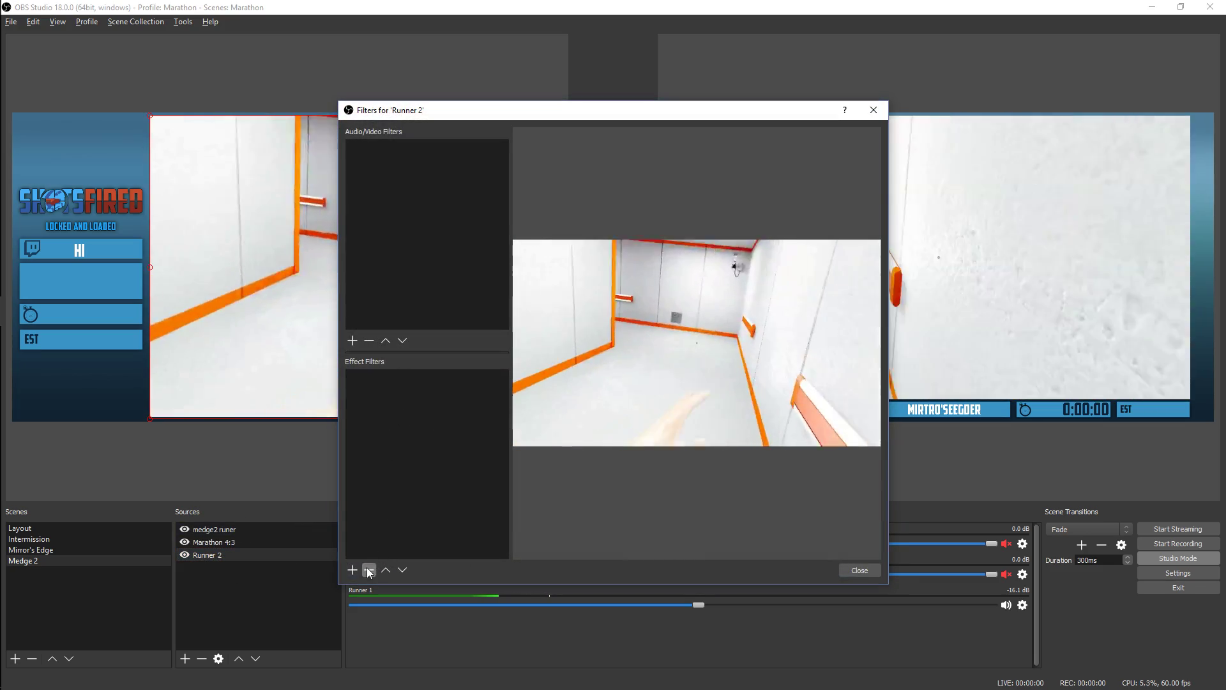
left_click(352, 570)
left_click(382, 462)
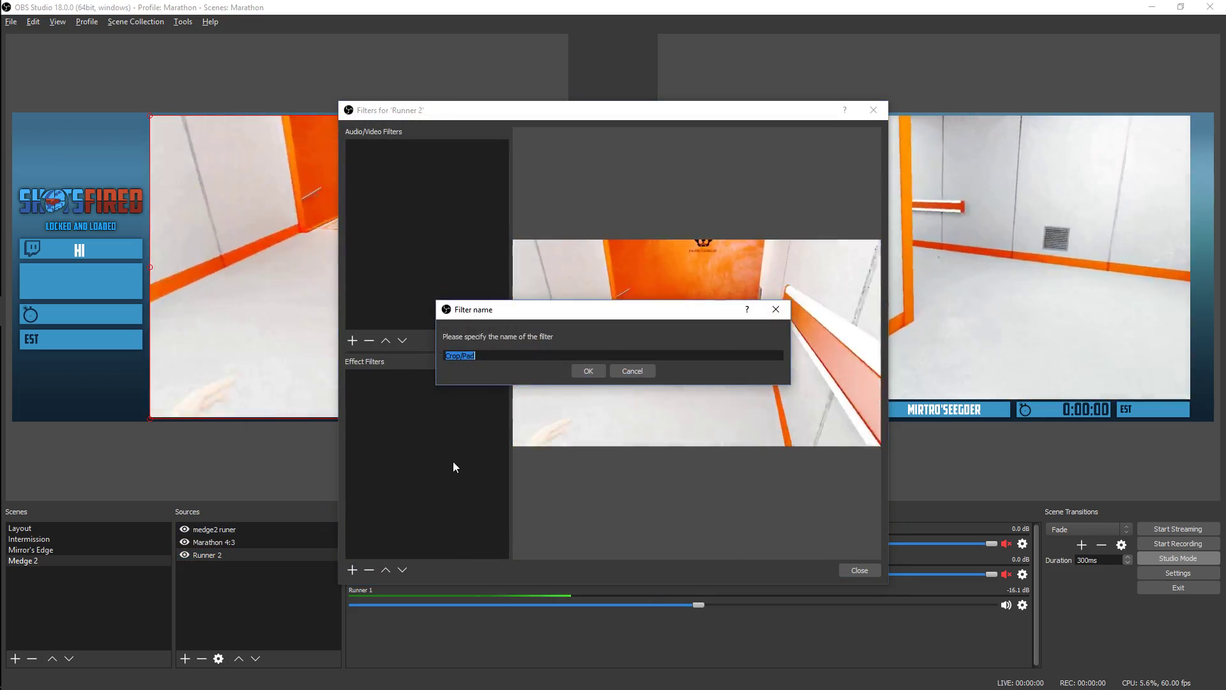
key("End")
key("BackSpace")
key("BackSpace")
key("BackSpace")
key("BackSpace")
type("4:3")
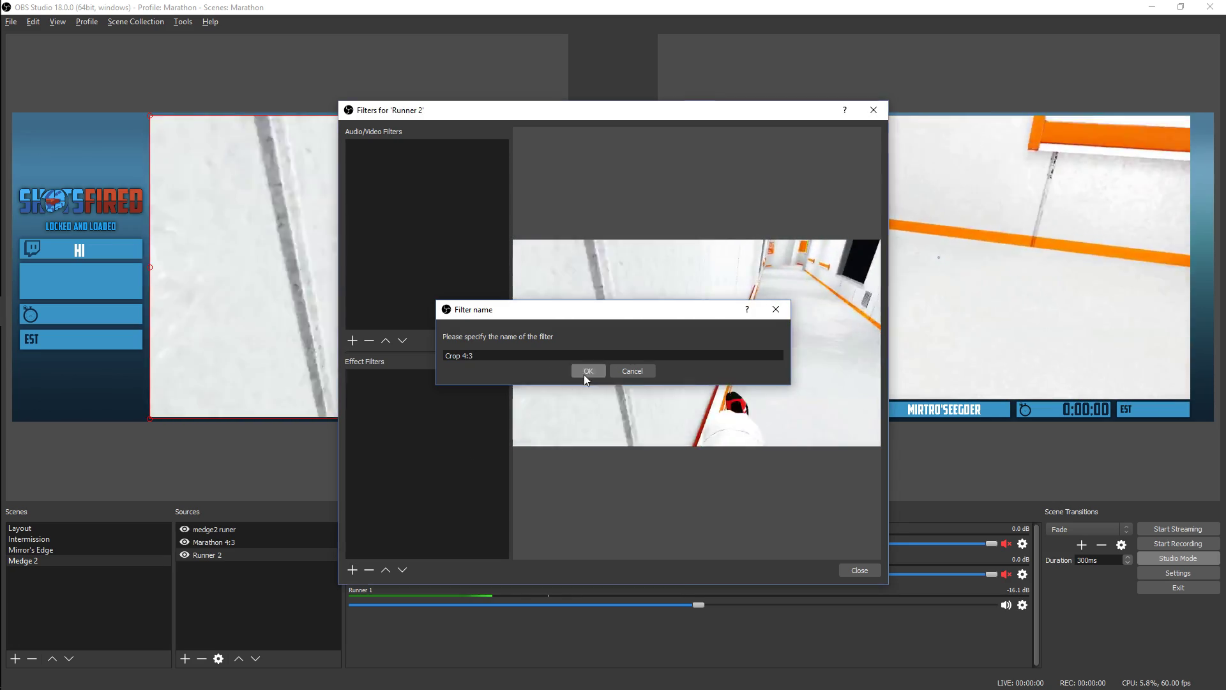
left_click(585, 372)
Set the Crop 4:3 filter's right crop to 441 and close Runner 2's filters
double_click(552, 454)
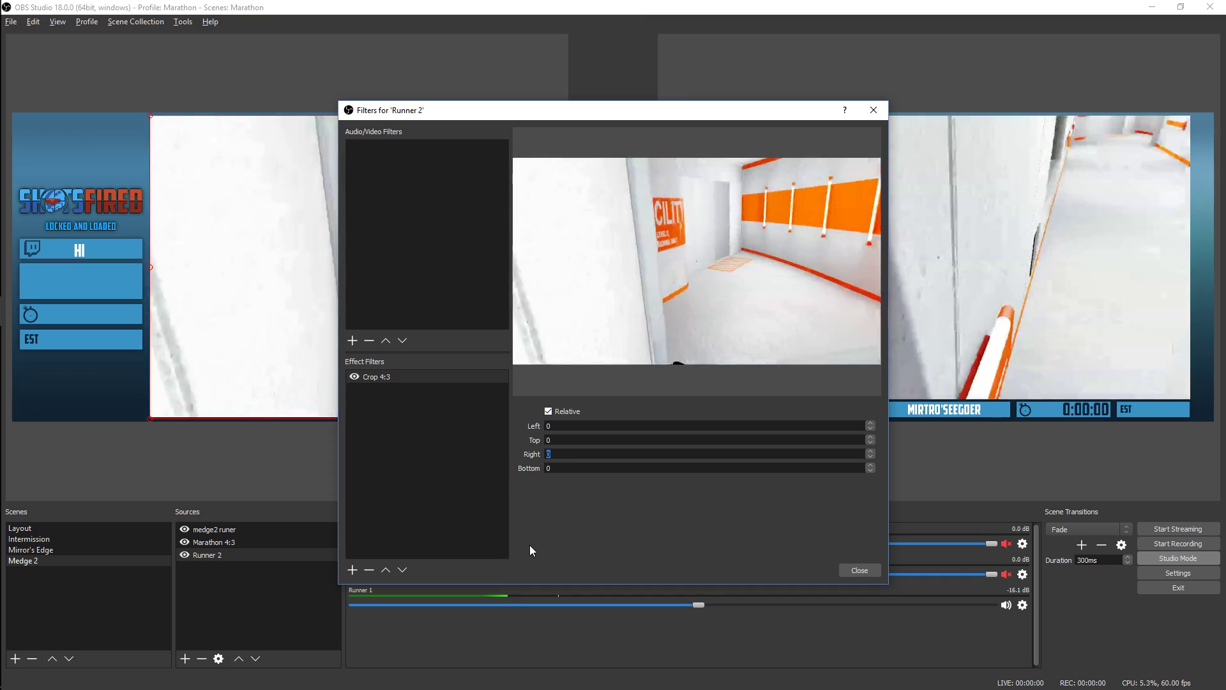
type("40")
key("Up")
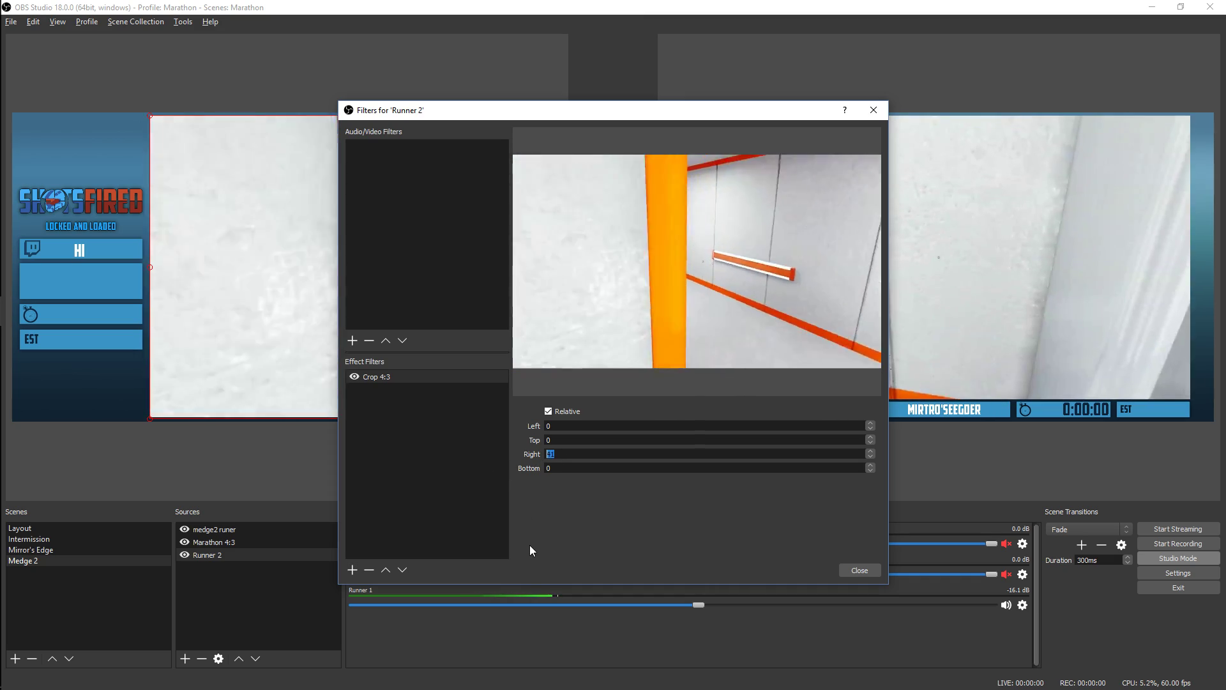
key("Left")
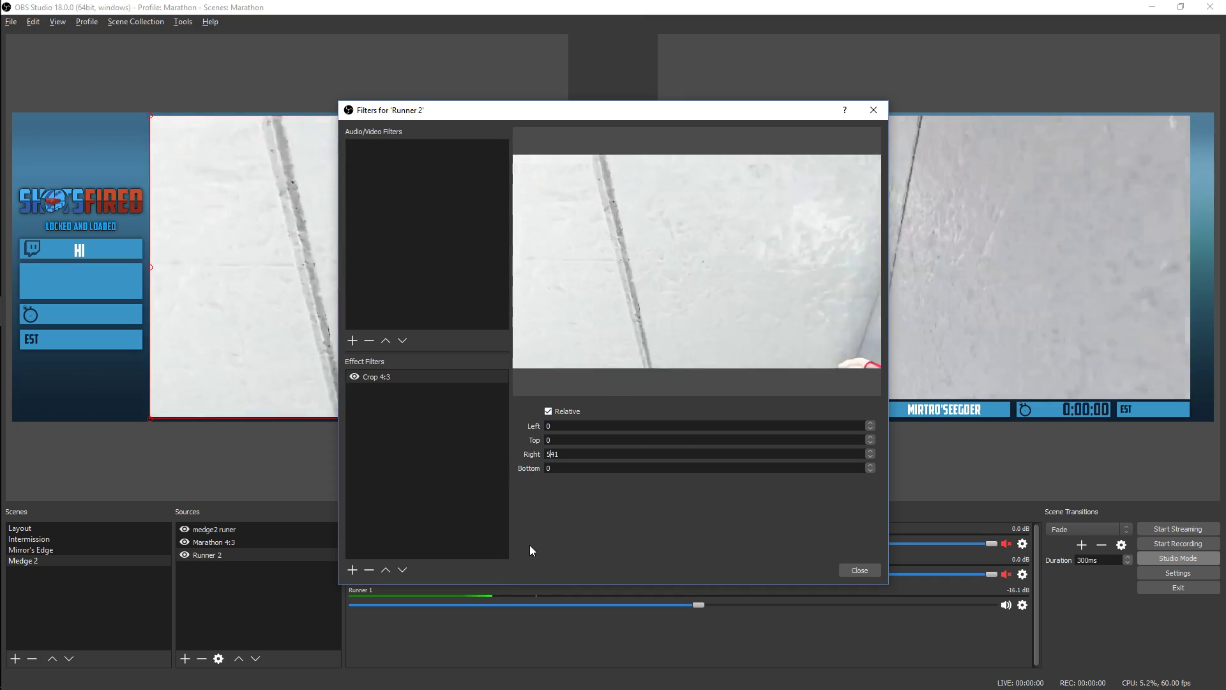
type("5")
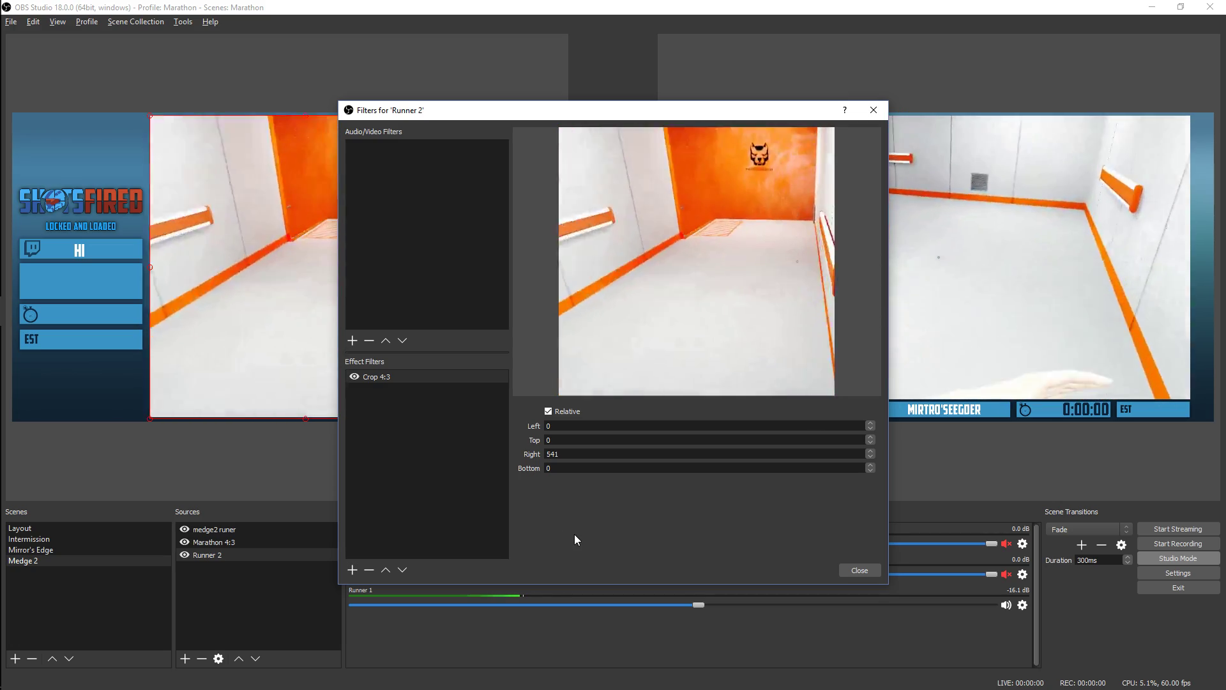
key("BackSpace")
type("4")
left_click(860, 570)
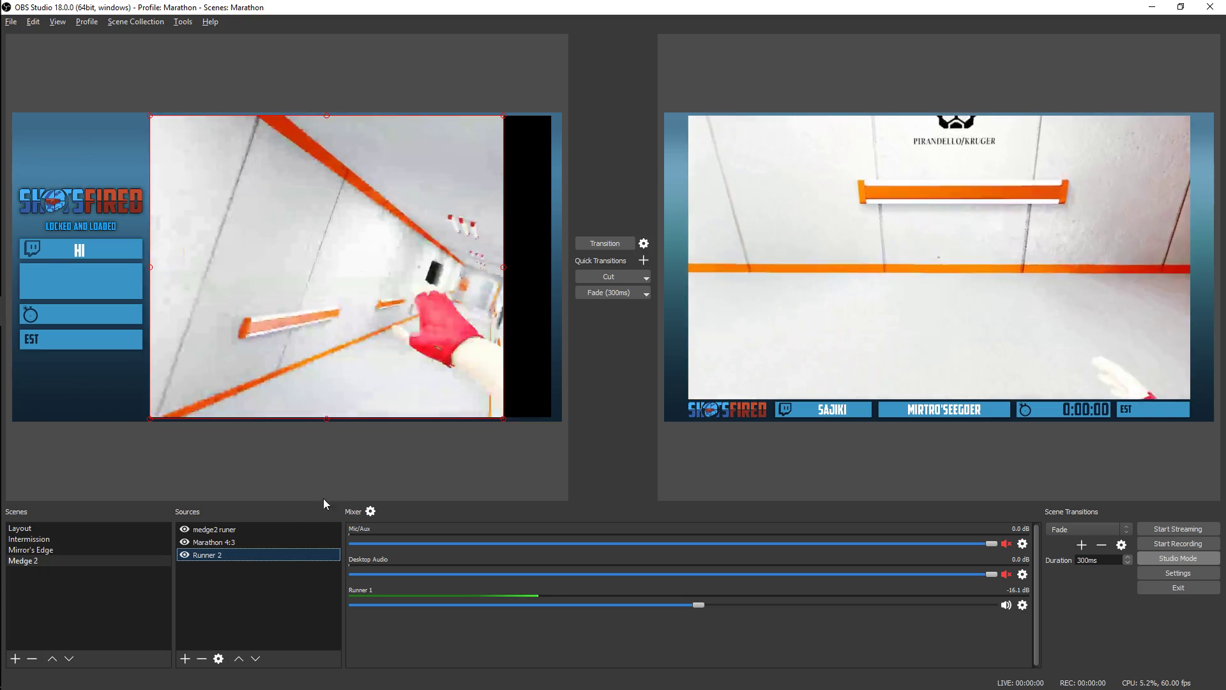
Set Runner 2's bounding box type to Scale to inner bounds and enlarge the box to fill the overlay's game area
right_click(345, 303)
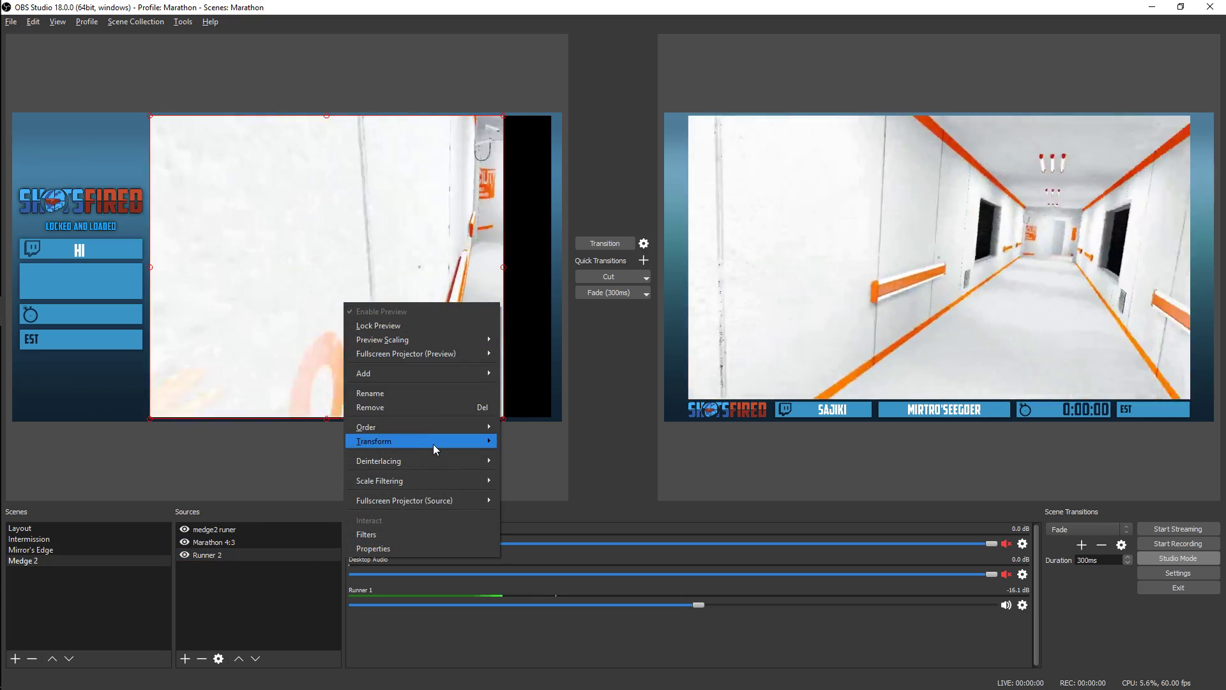
mouse_move(433, 443)
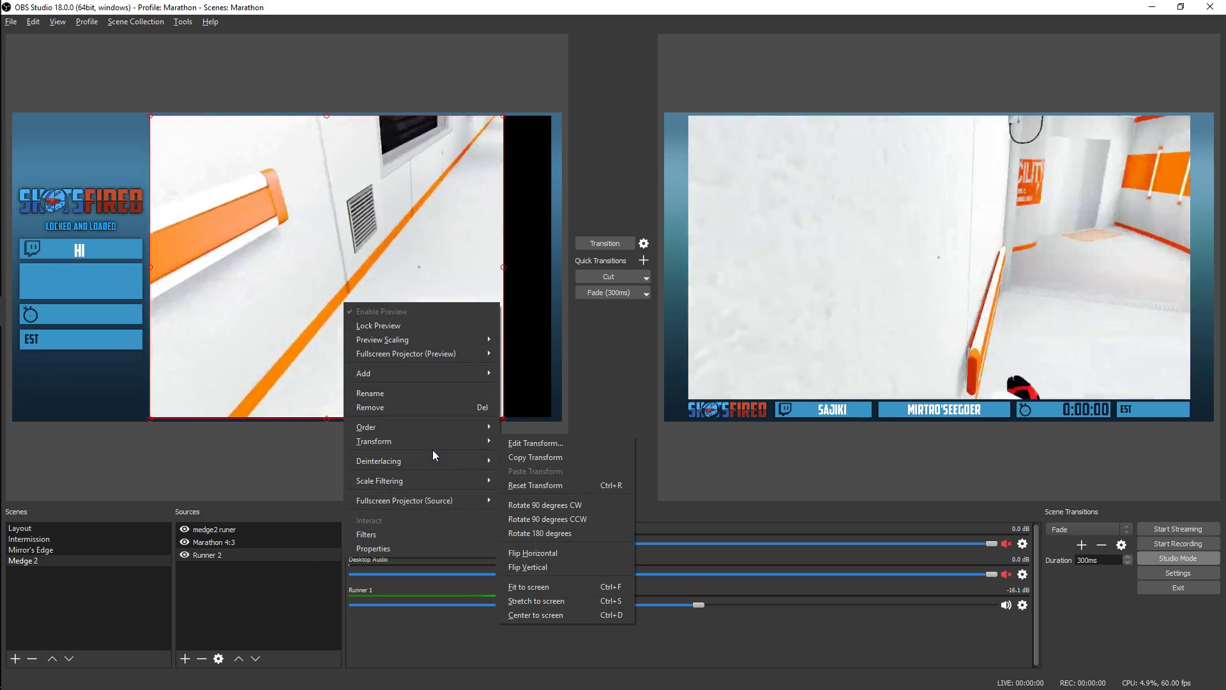
left_click(534, 442)
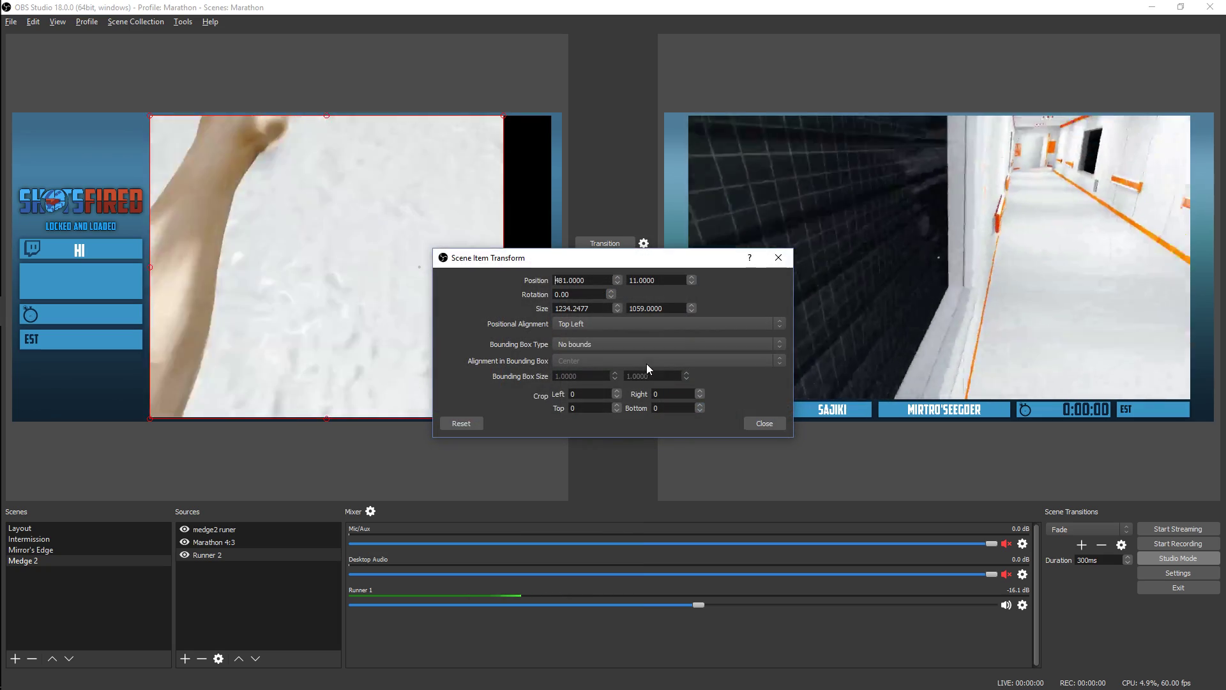
left_click(606, 343)
left_click(607, 371)
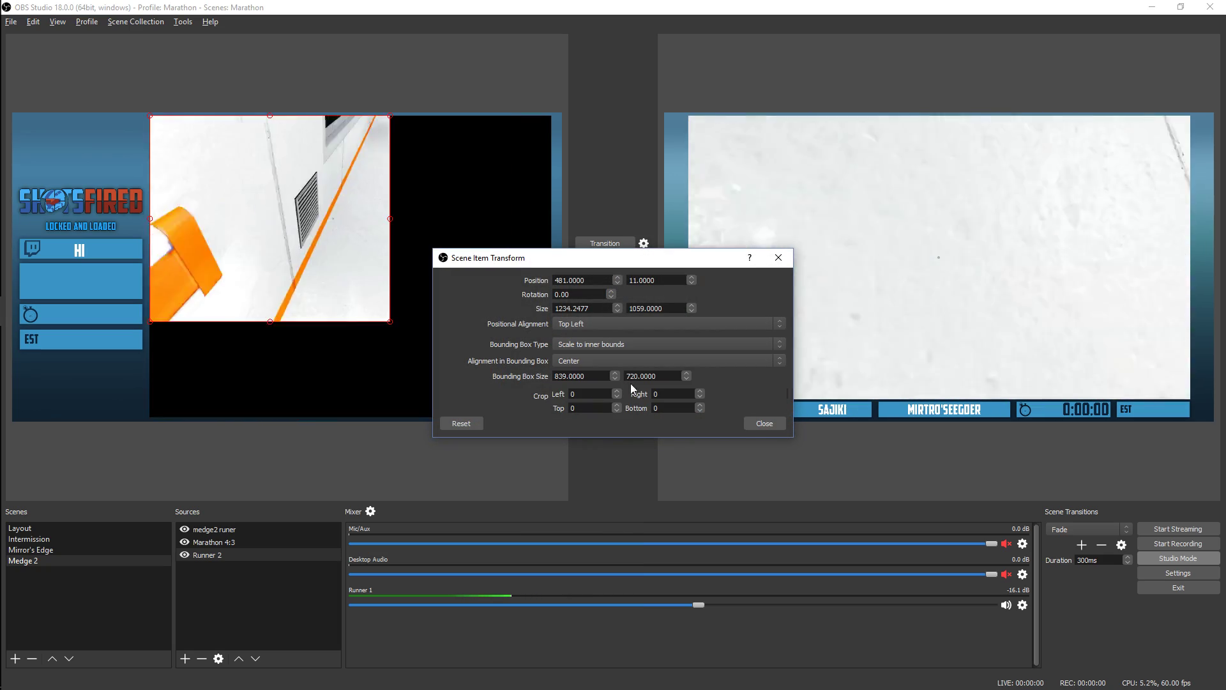
left_click(754, 424)
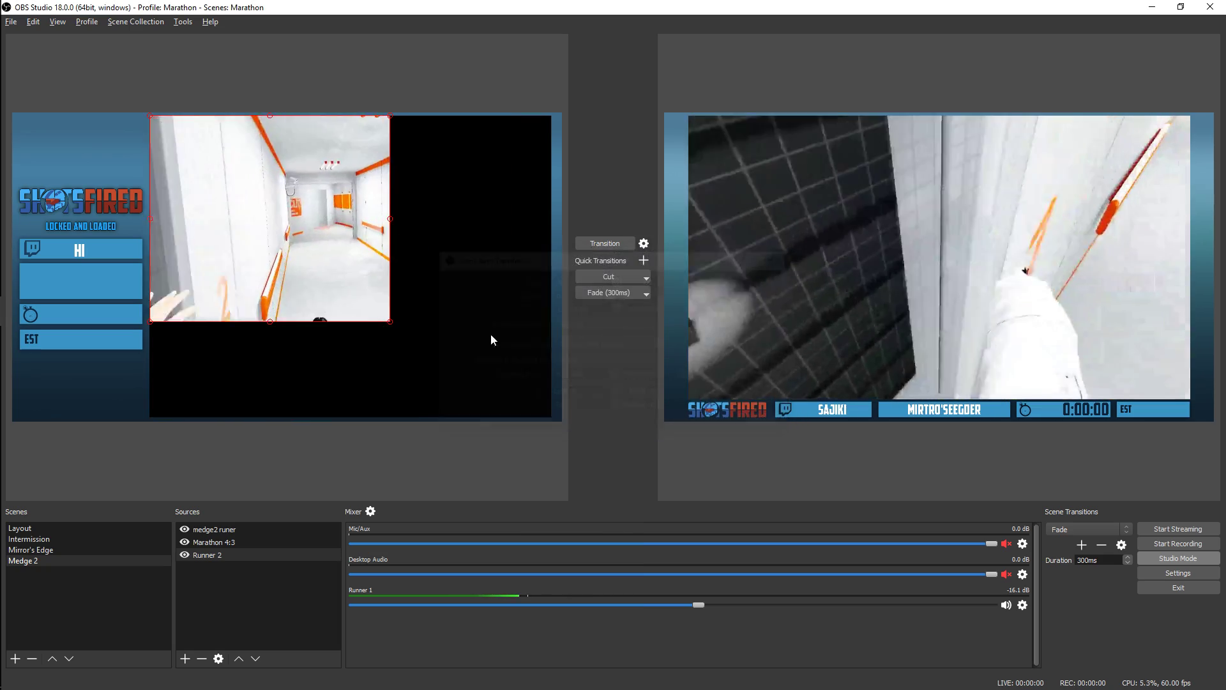
left_click_drag(387, 322, 546, 418)
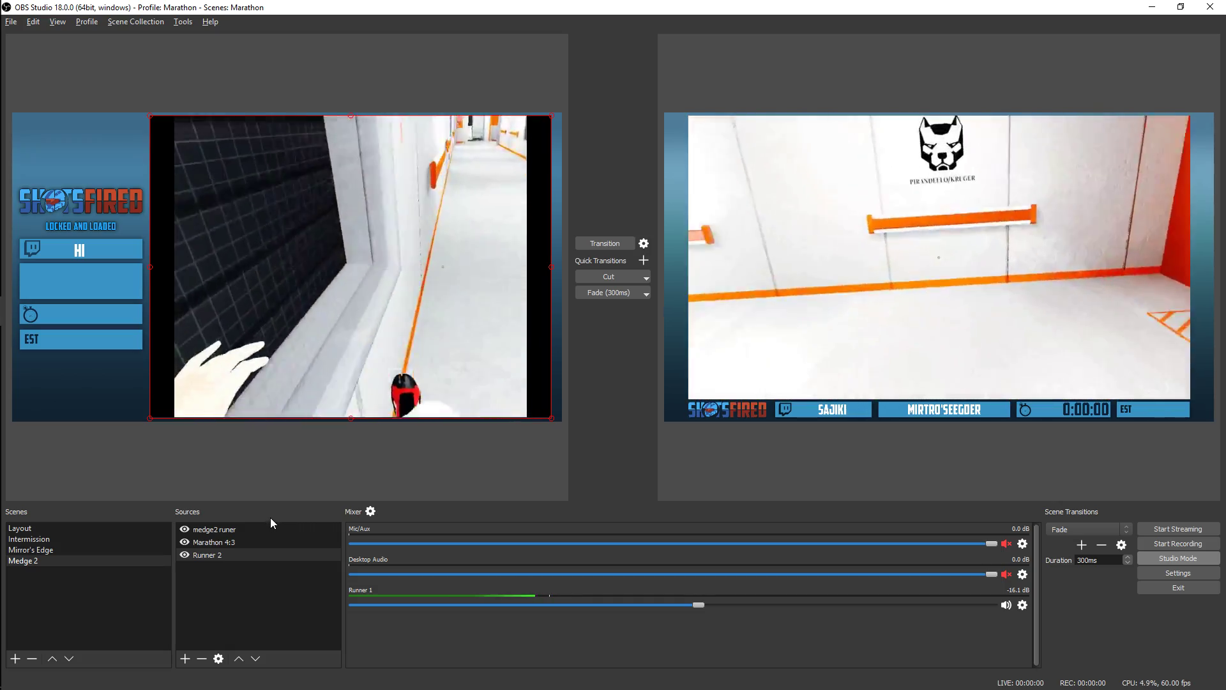
Enable restarting playback when the source becomes active for Runner 2
left_click(222, 553)
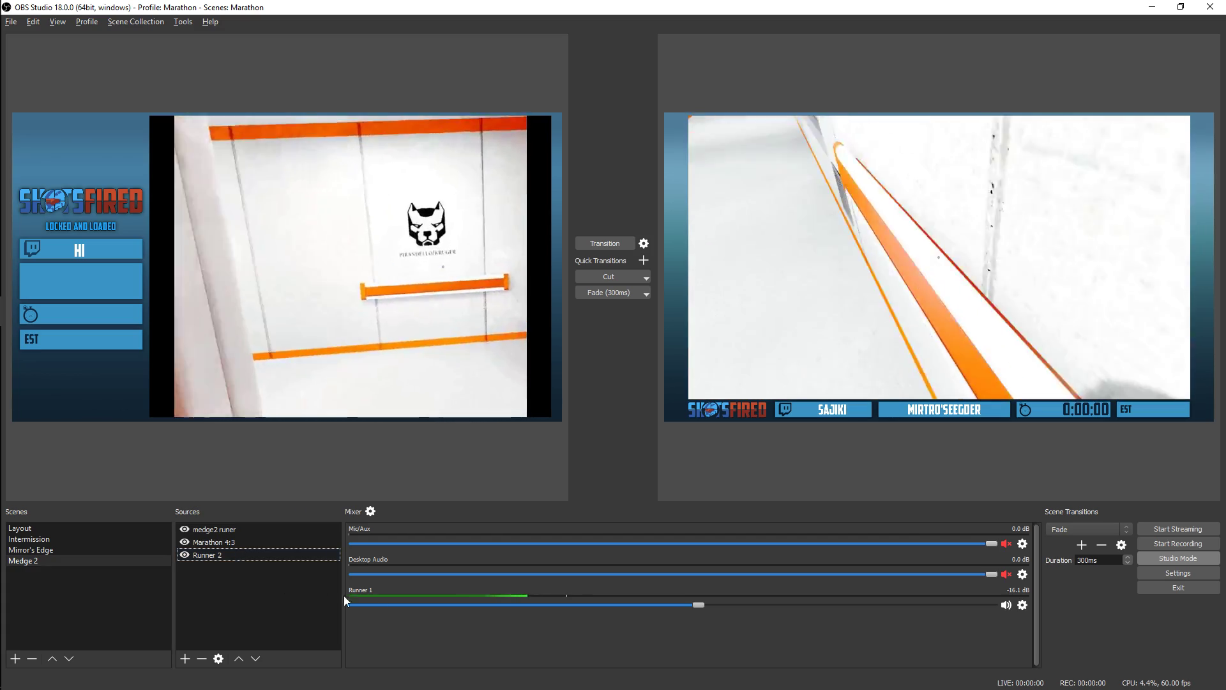
right_click(209, 560)
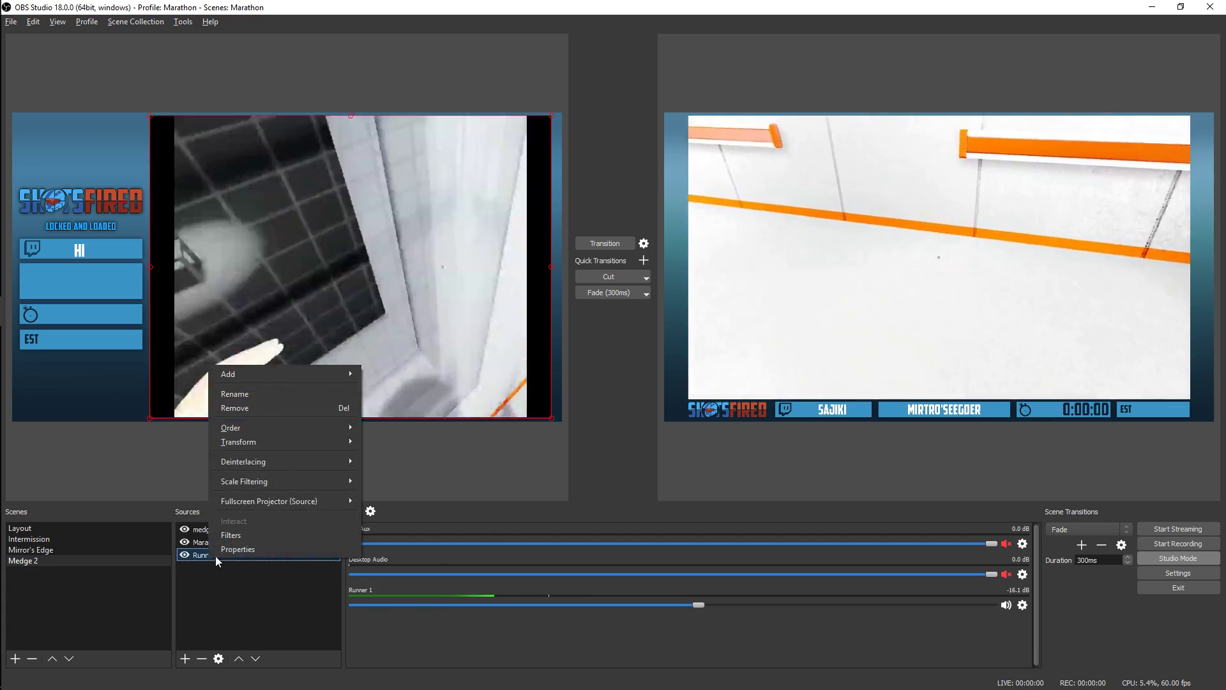
left_click(218, 550)
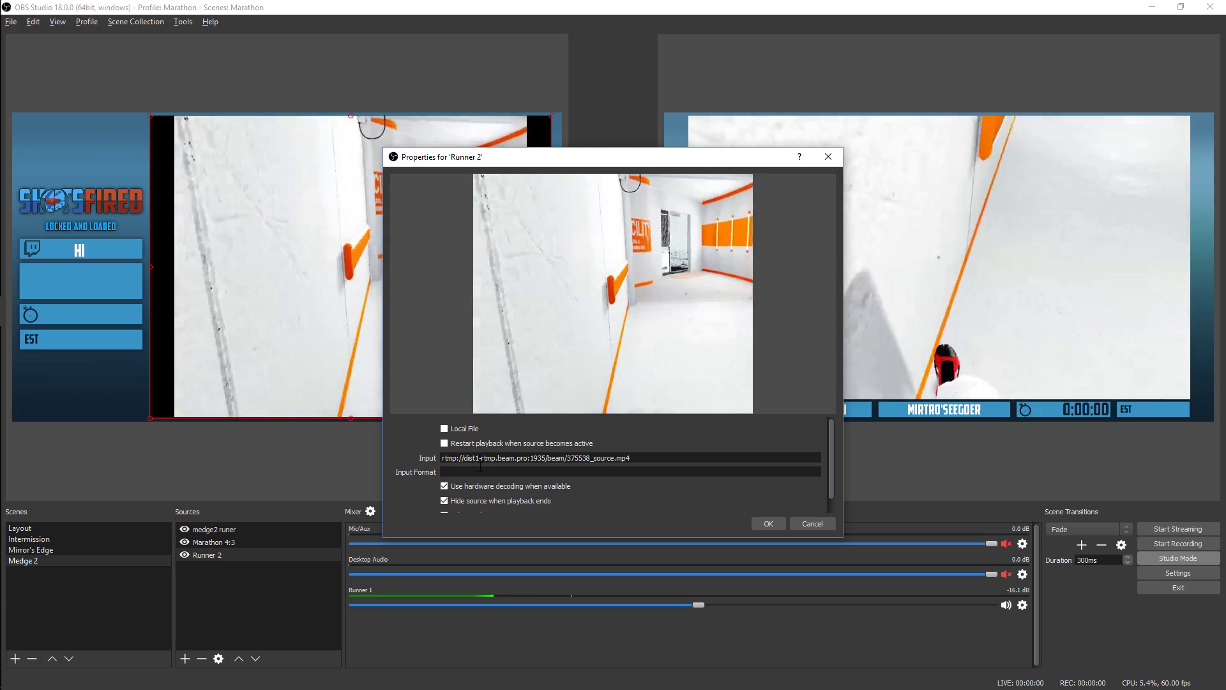
left_click(488, 446)
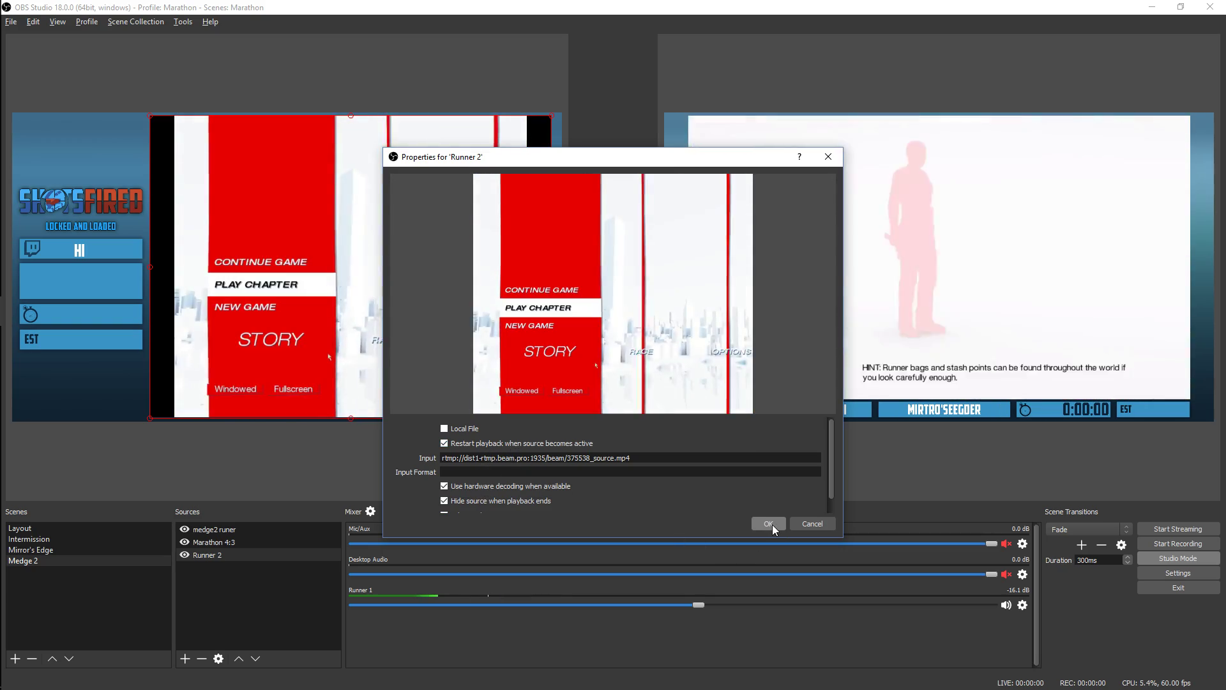
left_click(770, 524)
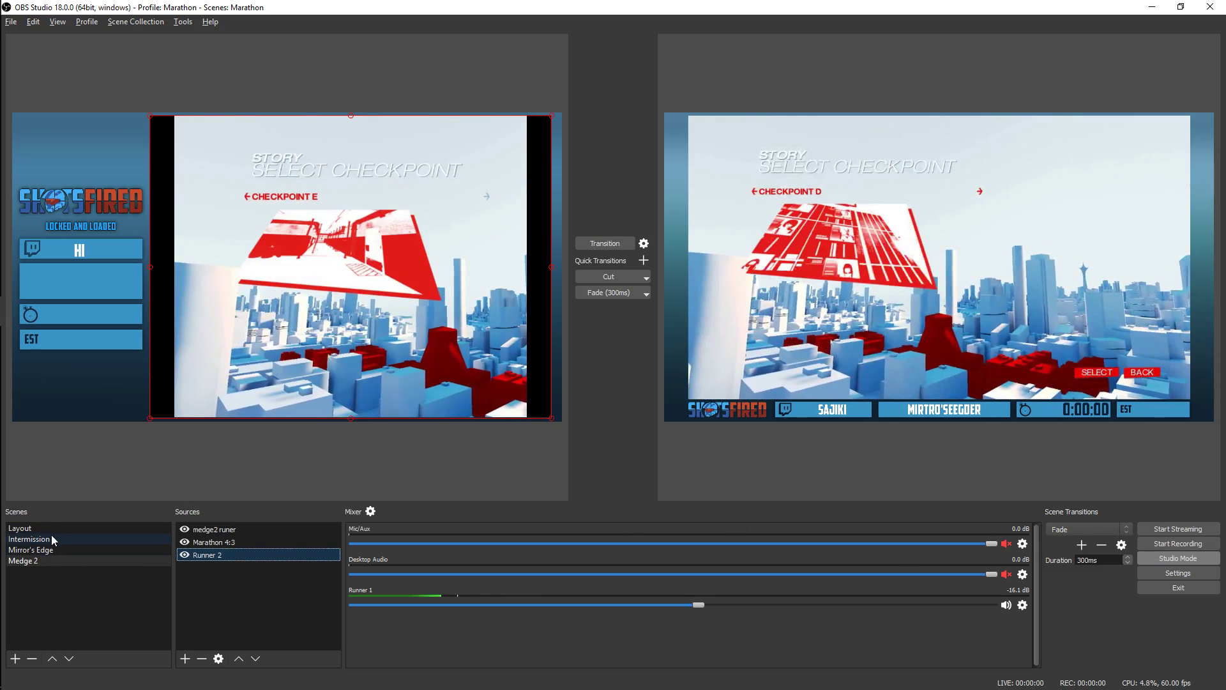
Change the Intermission scene's text source to read "Upcomgin: faster"
left_click(51, 536)
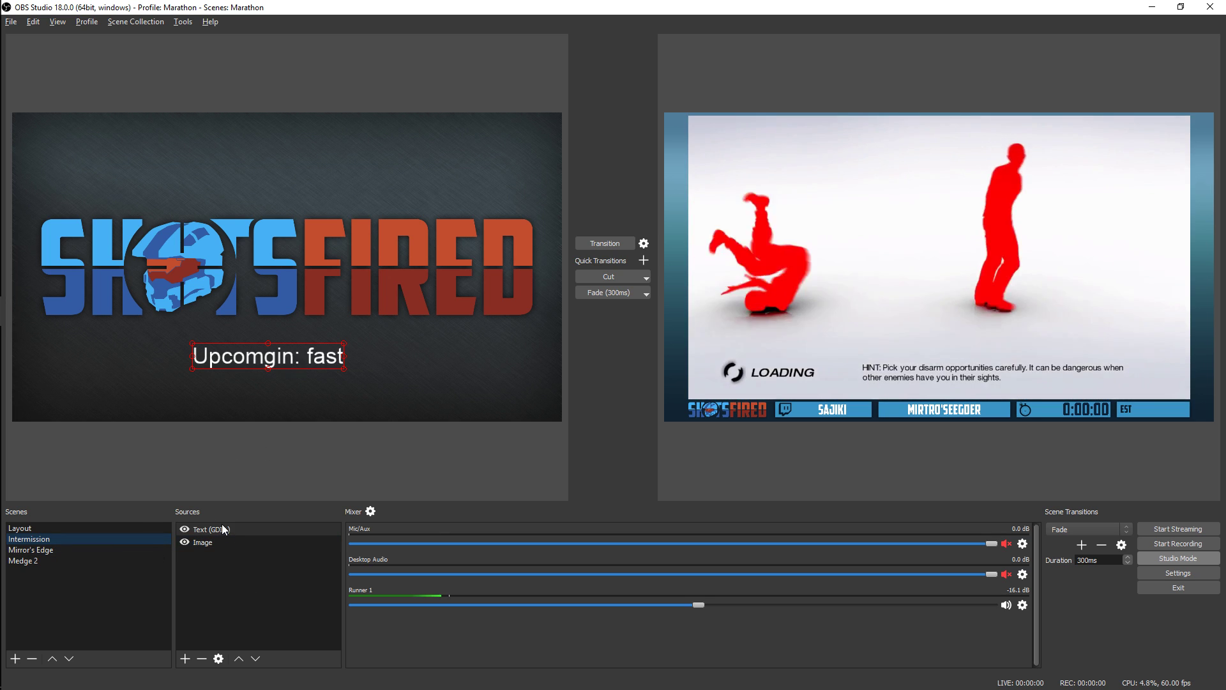
double_click(223, 533)
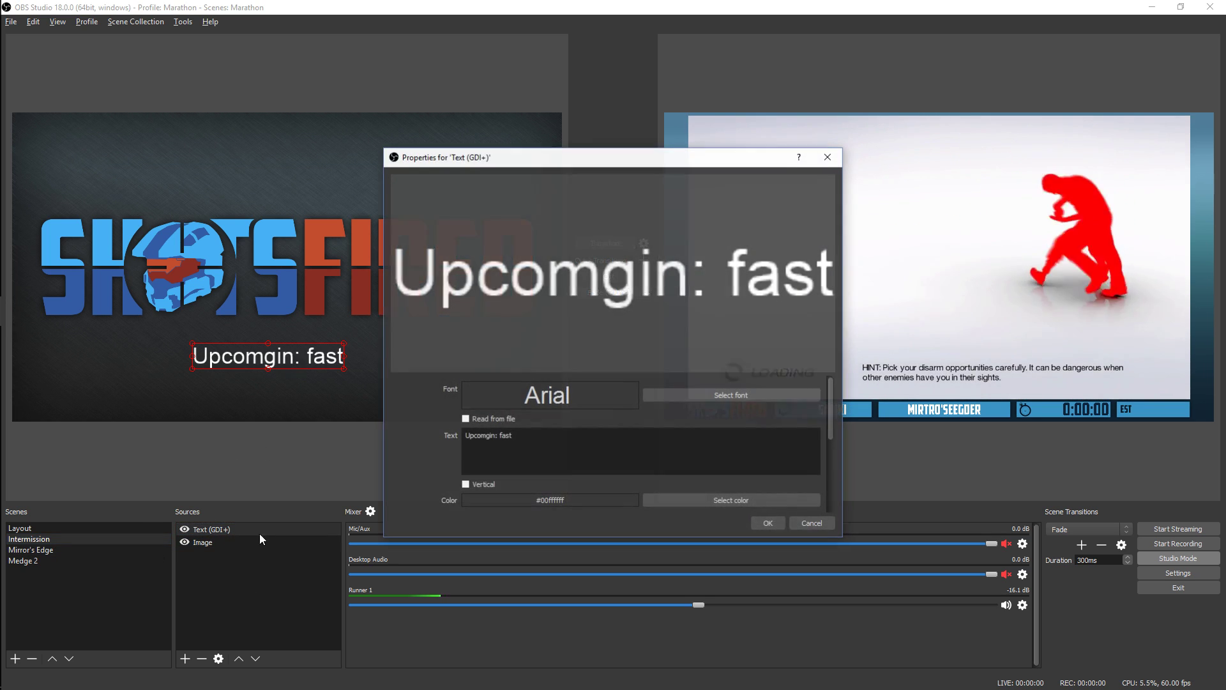
double_click(506, 435)
type("er")
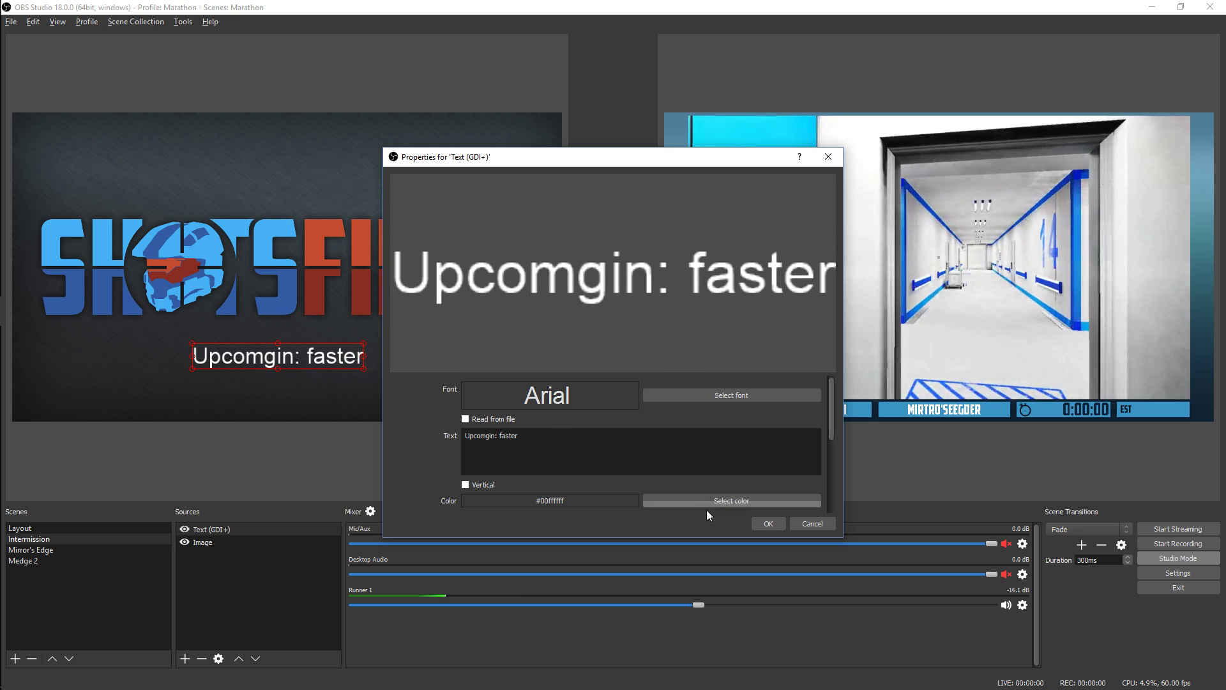
left_click(769, 524)
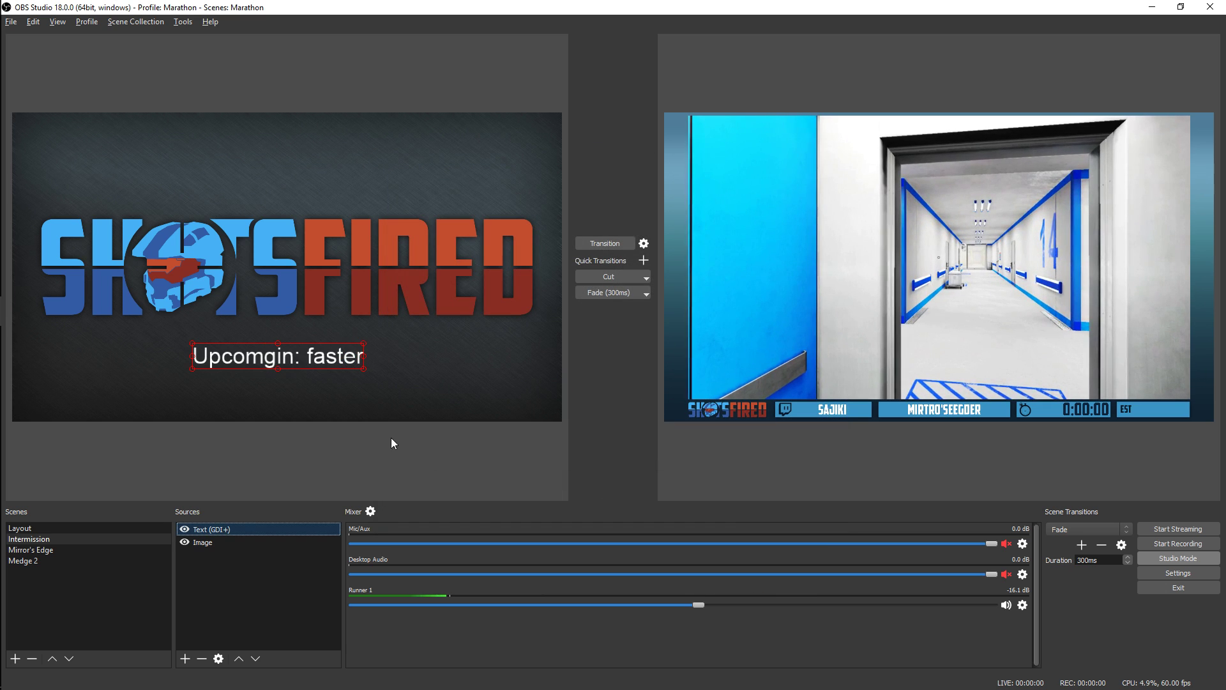
Turn off Studio Mode and switch the live output to Intermission and on to the Medge 2 scene
left_click(1178, 559)
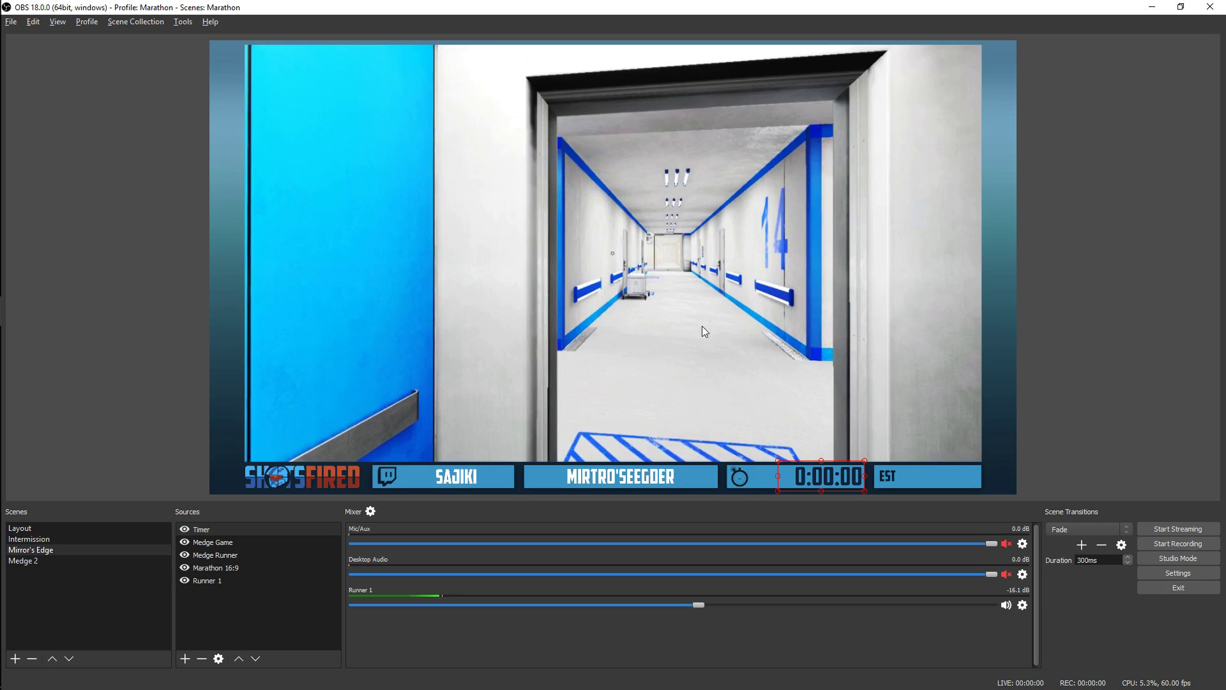
left_click(45, 540)
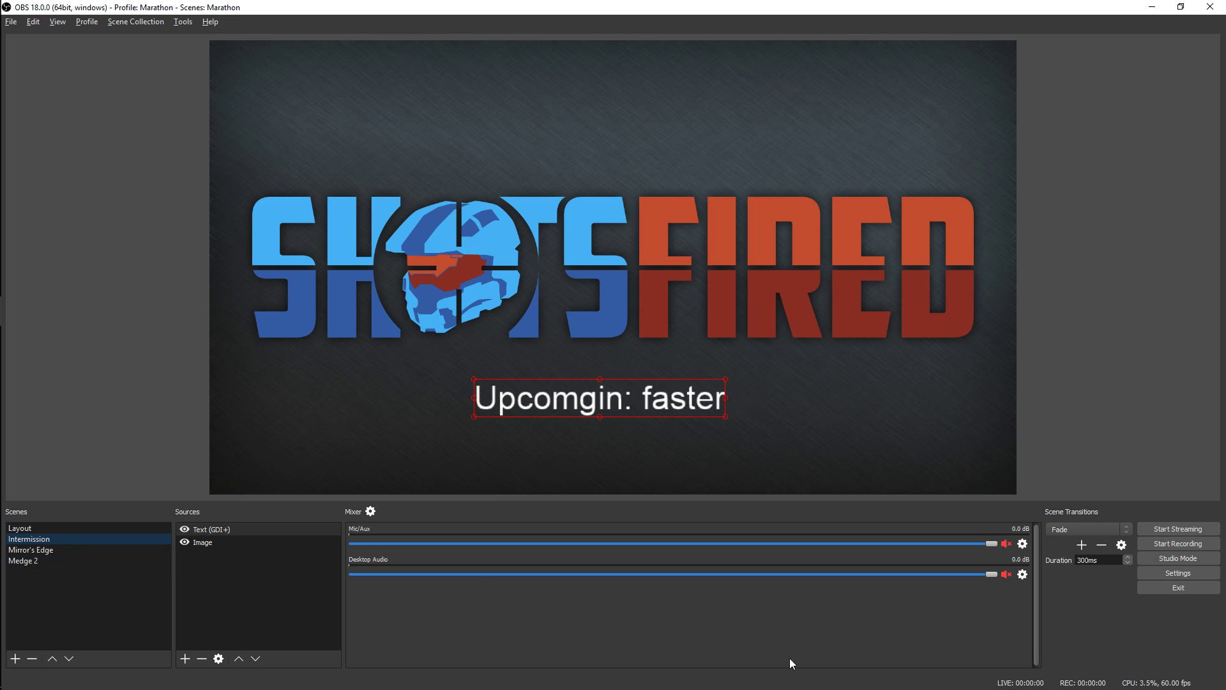
left_click(84, 562)
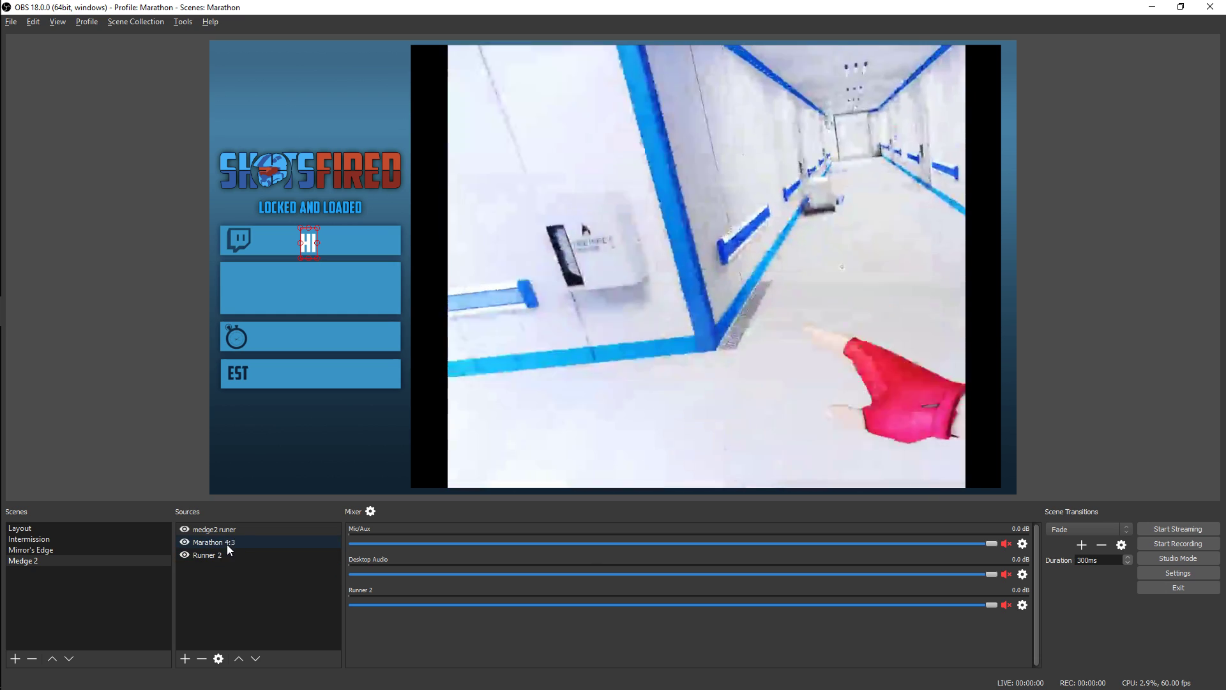
Set Runner 2's audio monitoring to Monitor Only (mute output) in the advanced audio properties
left_click(1022, 605)
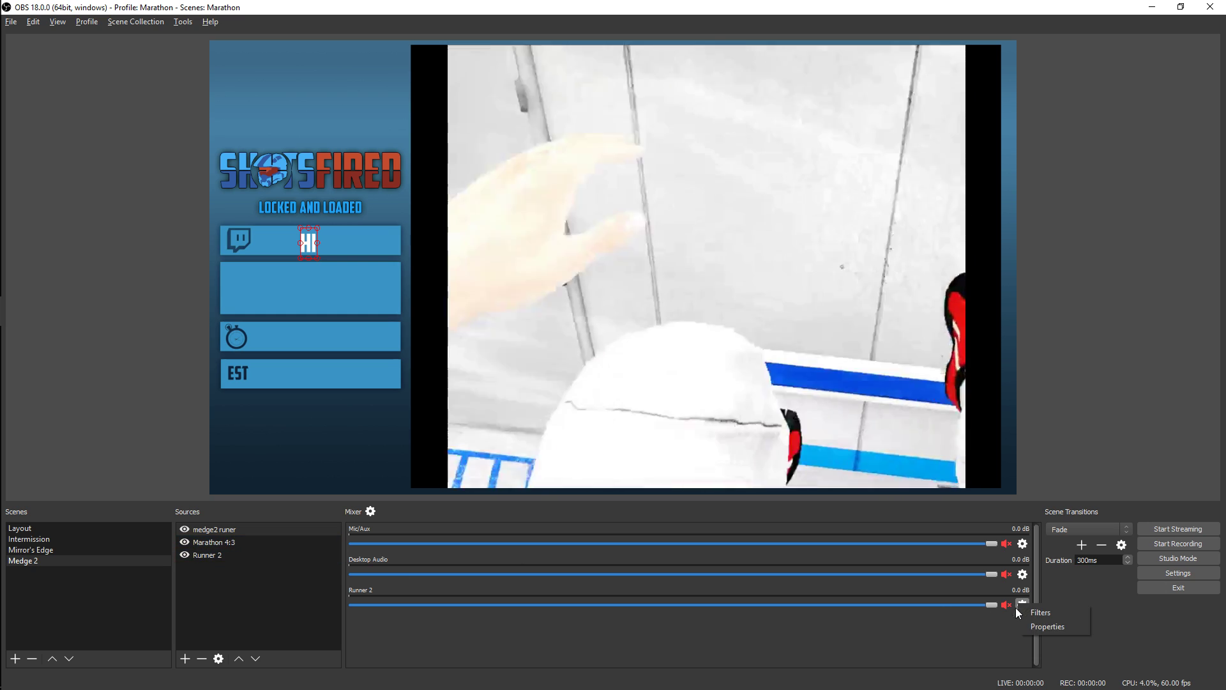
left_click(371, 511)
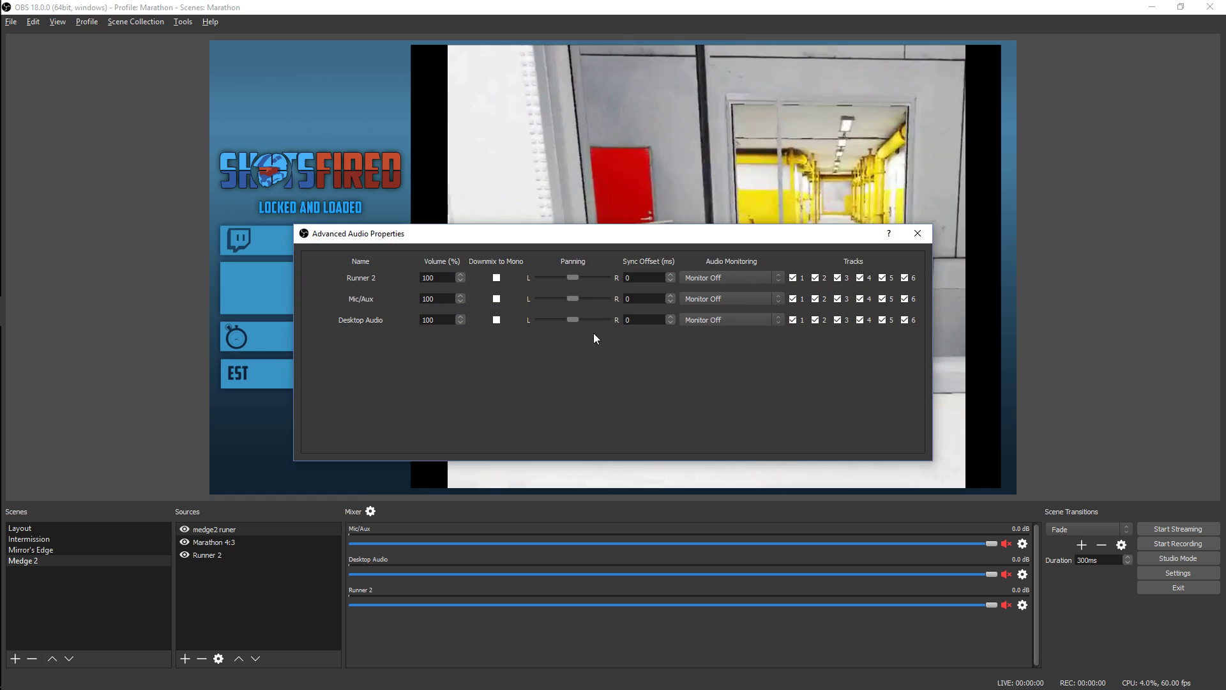
left_click(729, 278)
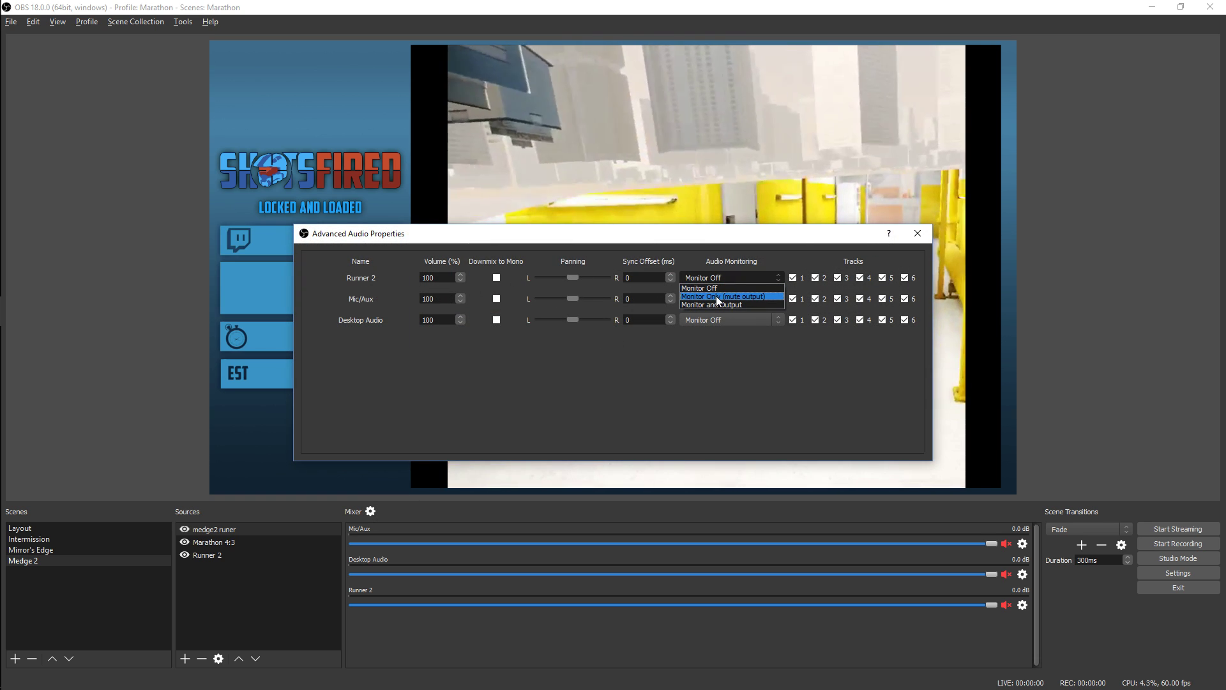
left_click(918, 233)
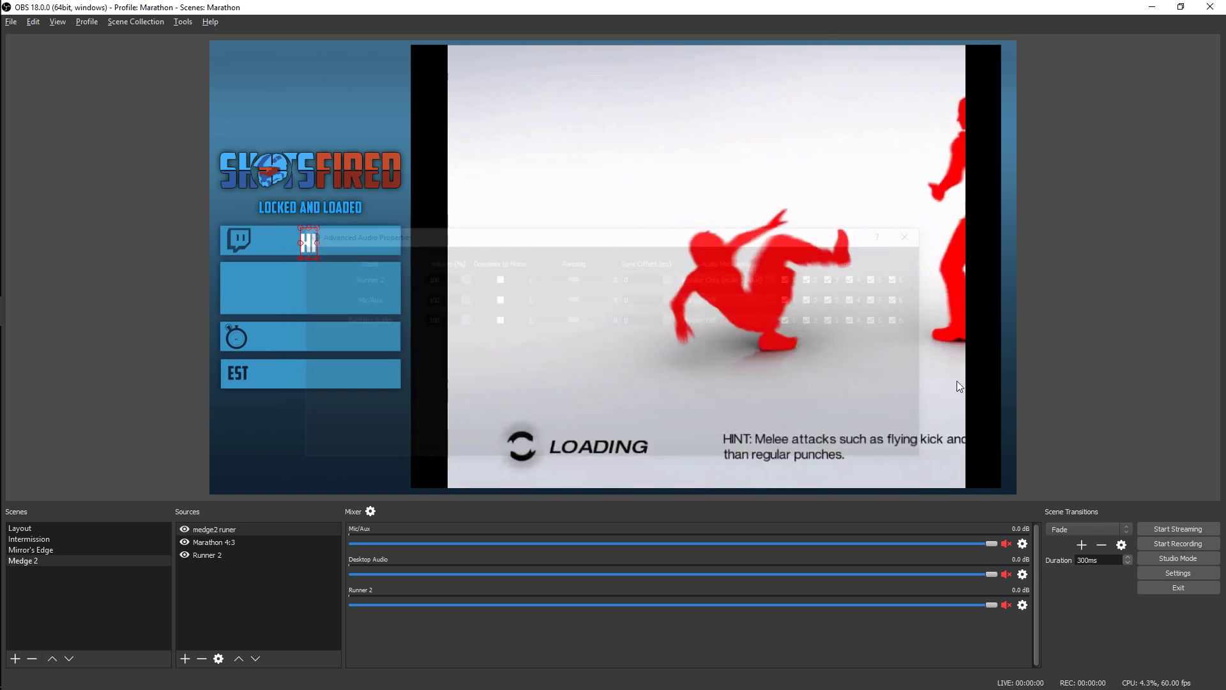
Unmute Runner 2 in the mixer and lower its volume to about -10.8 dB
left_click(1007, 605)
left_click_drag(992, 605, 932, 604)
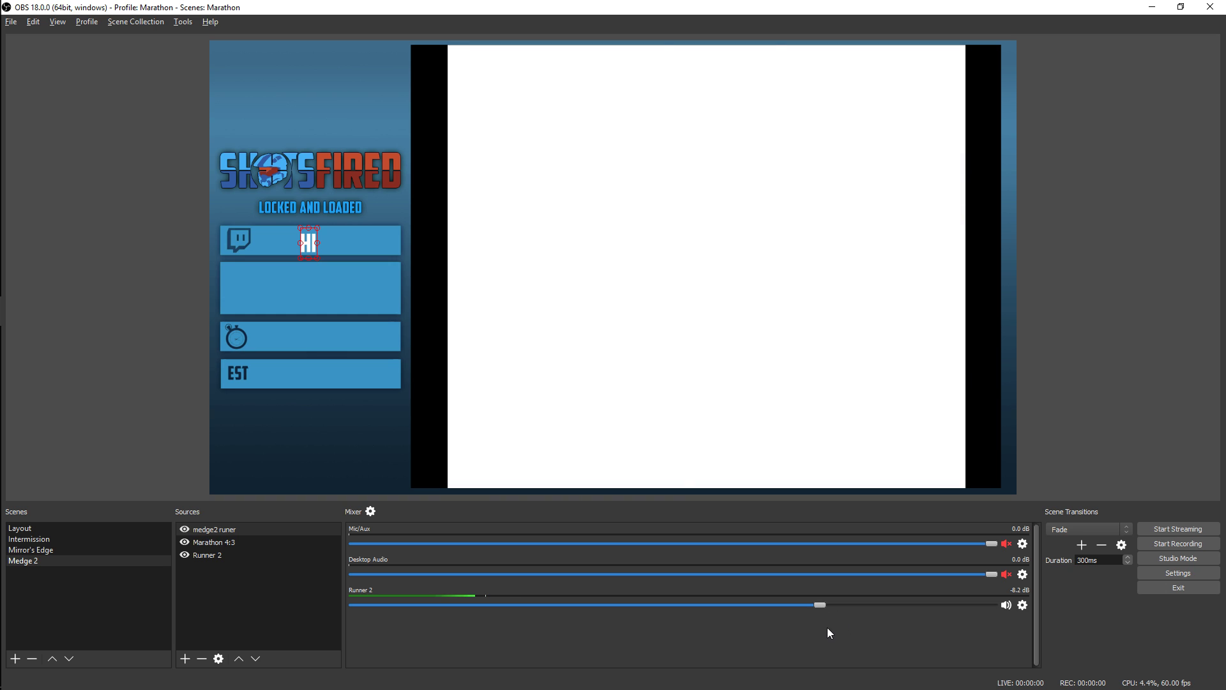
left_click_drag(818, 604, 777, 605)
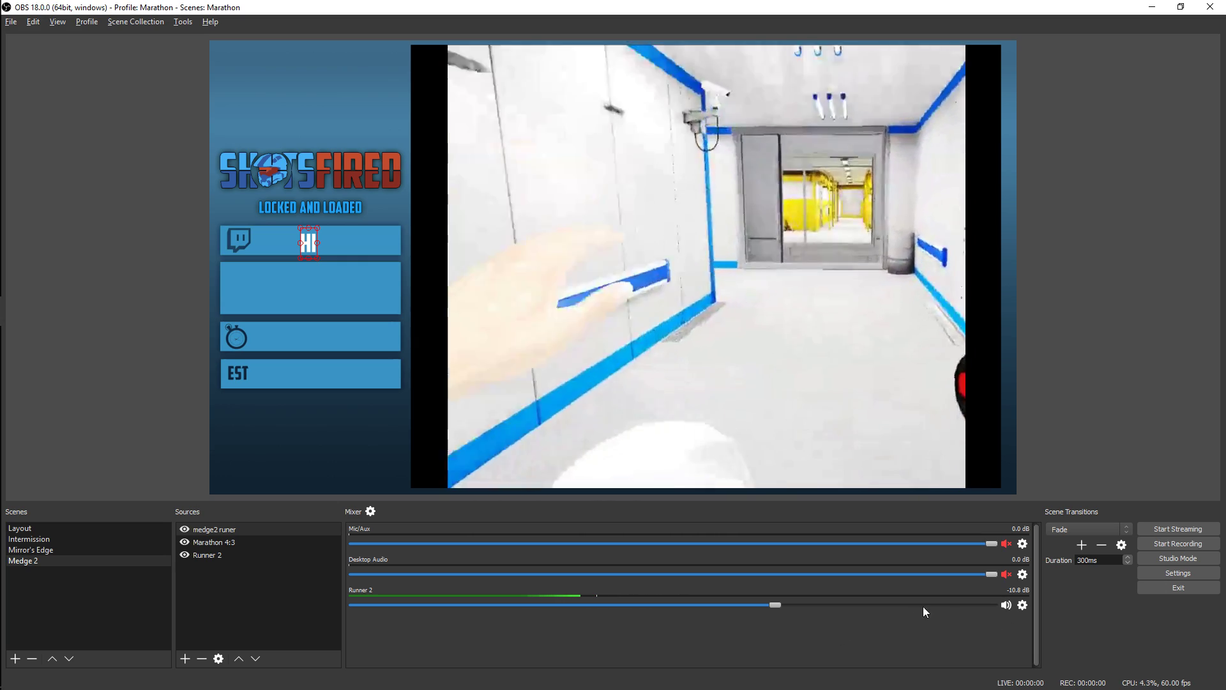
Set Runner 2's audio monitoring to Monitor and Output in the advanced audio properties
left_click(1023, 605)
left_click(965, 631)
left_click(370, 512)
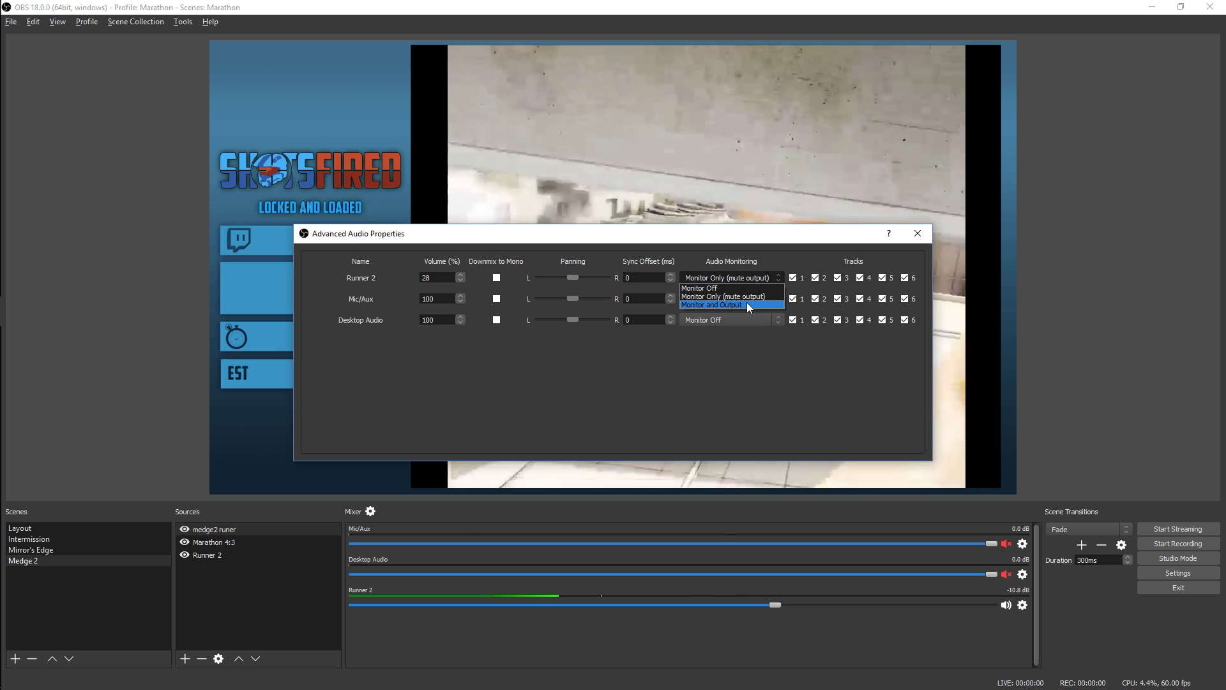
left_click(748, 304)
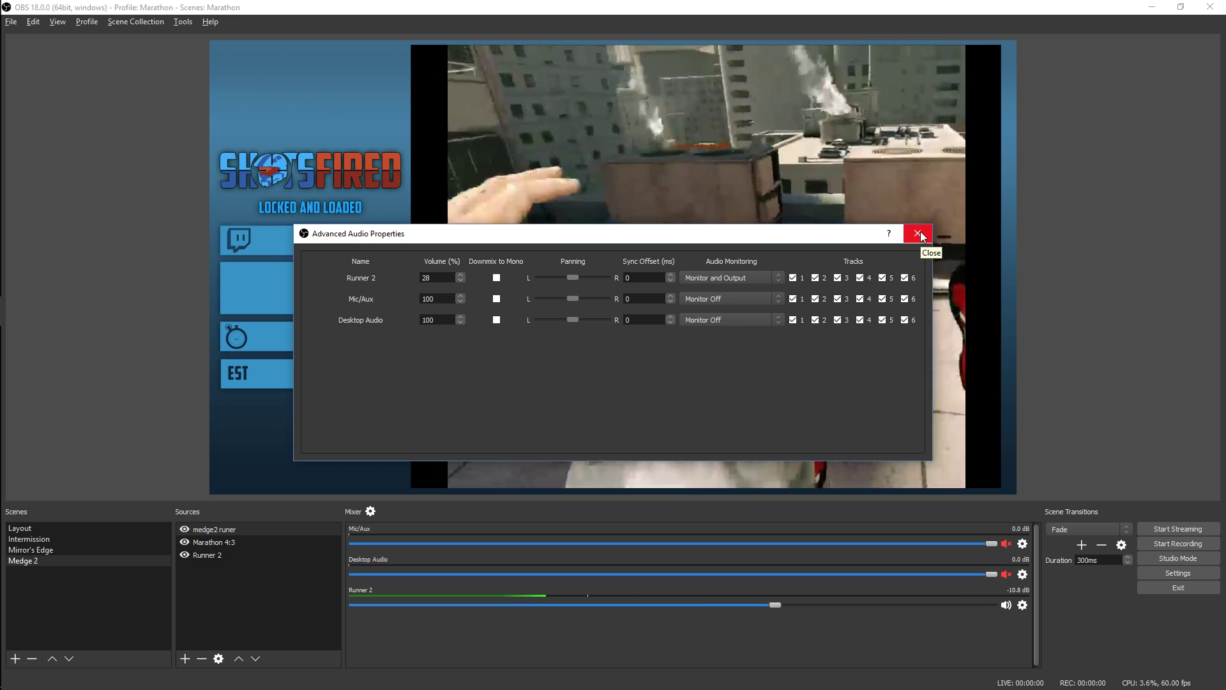
left_click(917, 234)
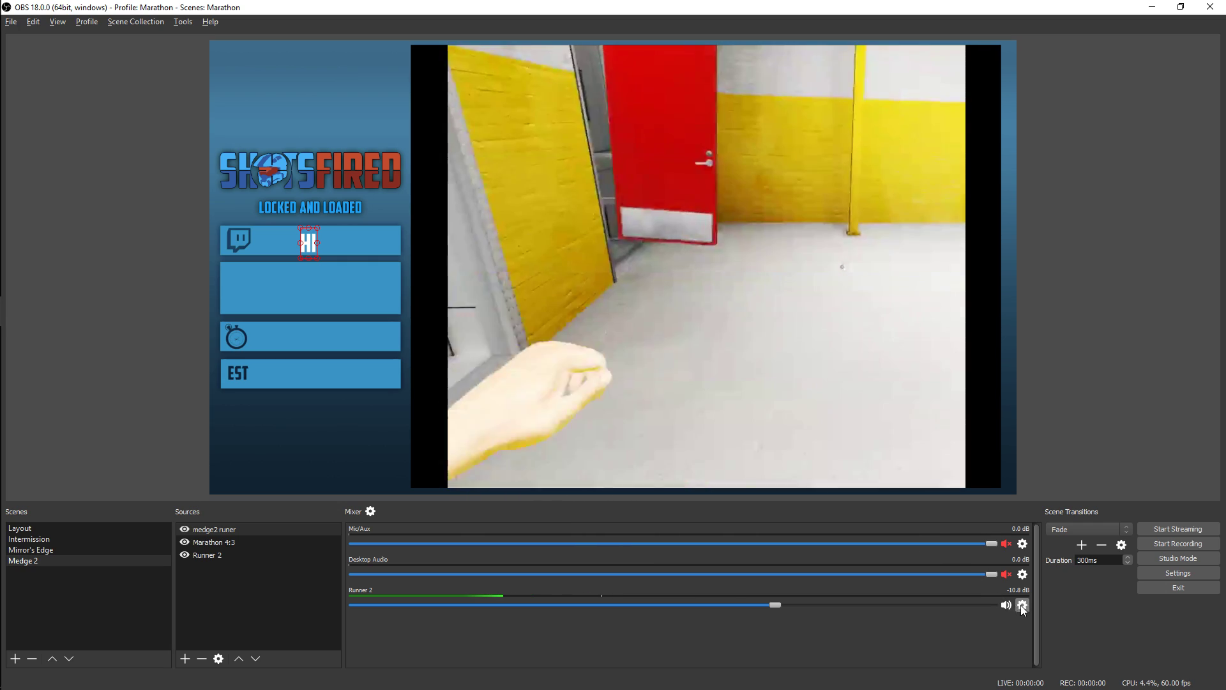
left_click(371, 511)
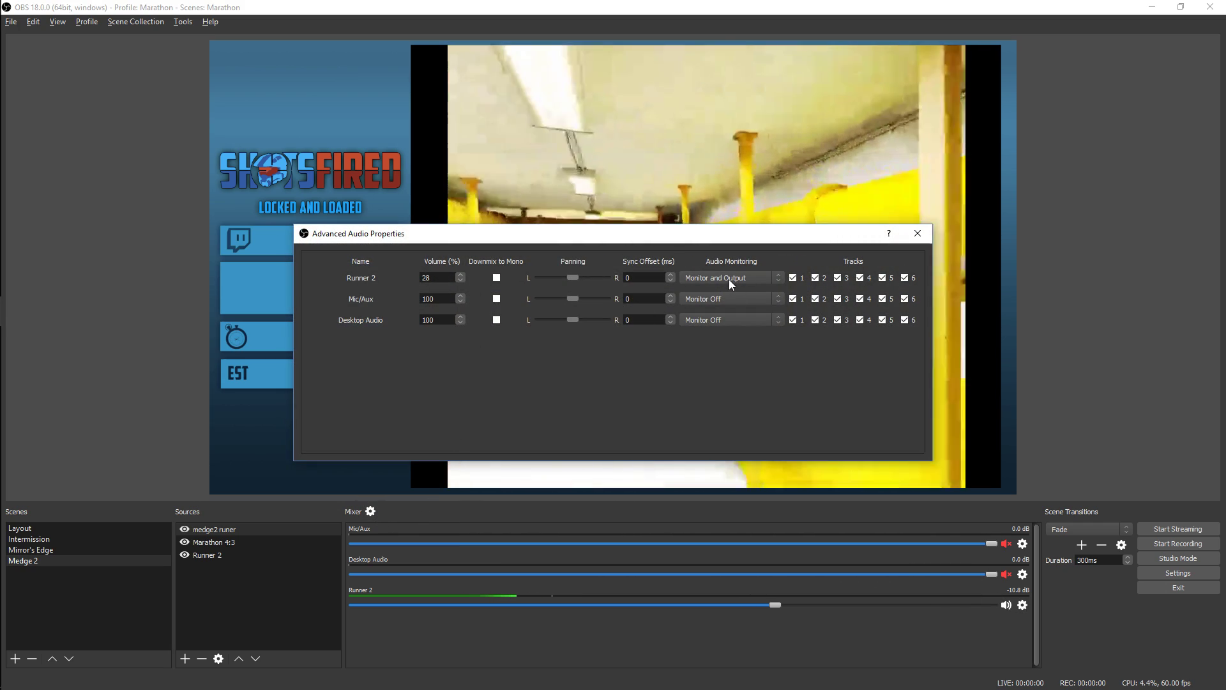
left_click(918, 237)
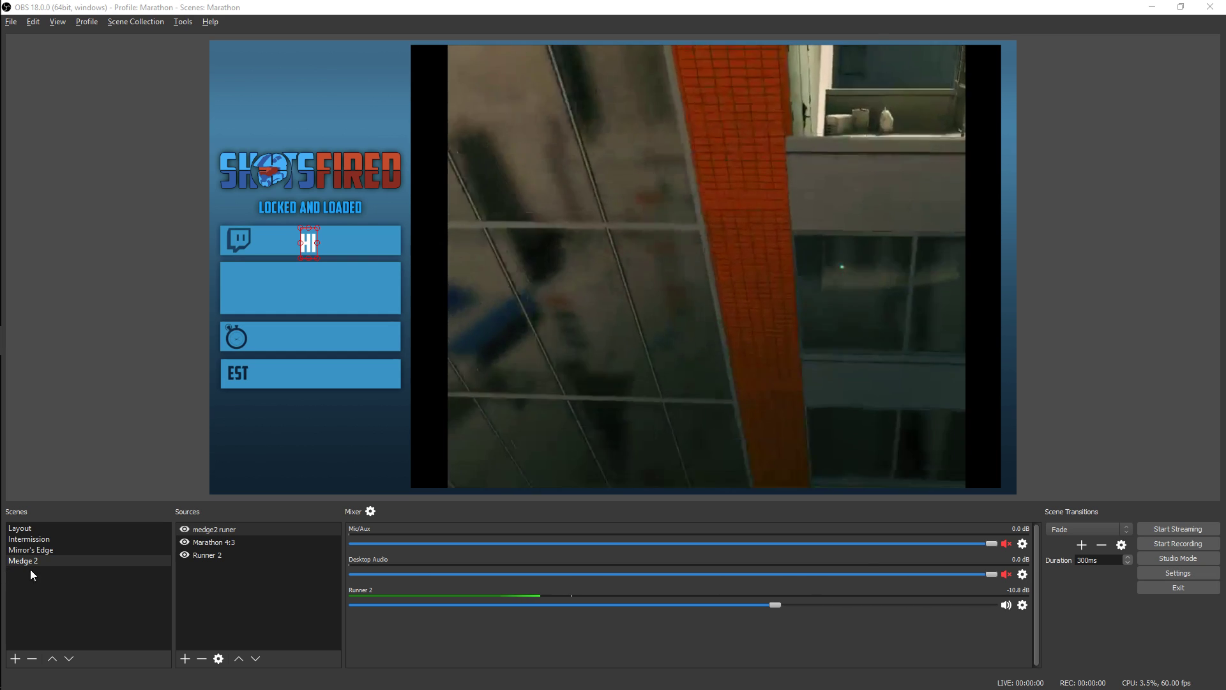
Show the Intermission scene and review the properties of its text source
left_click(55, 540)
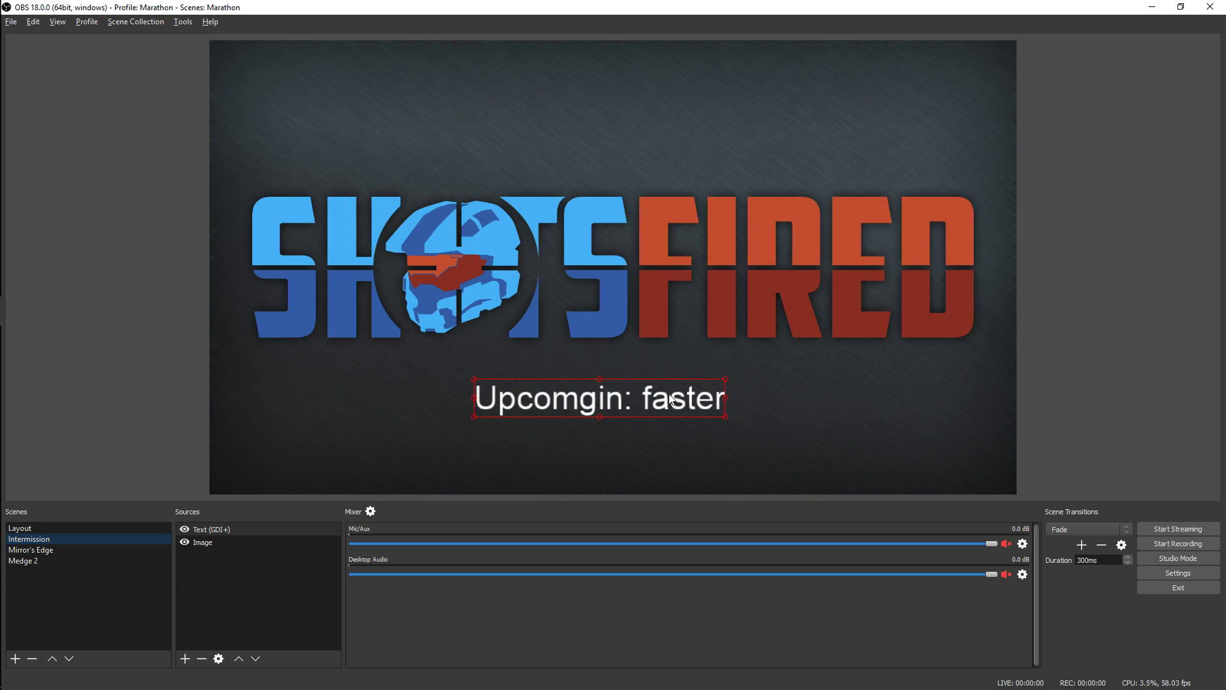
double_click(258, 529)
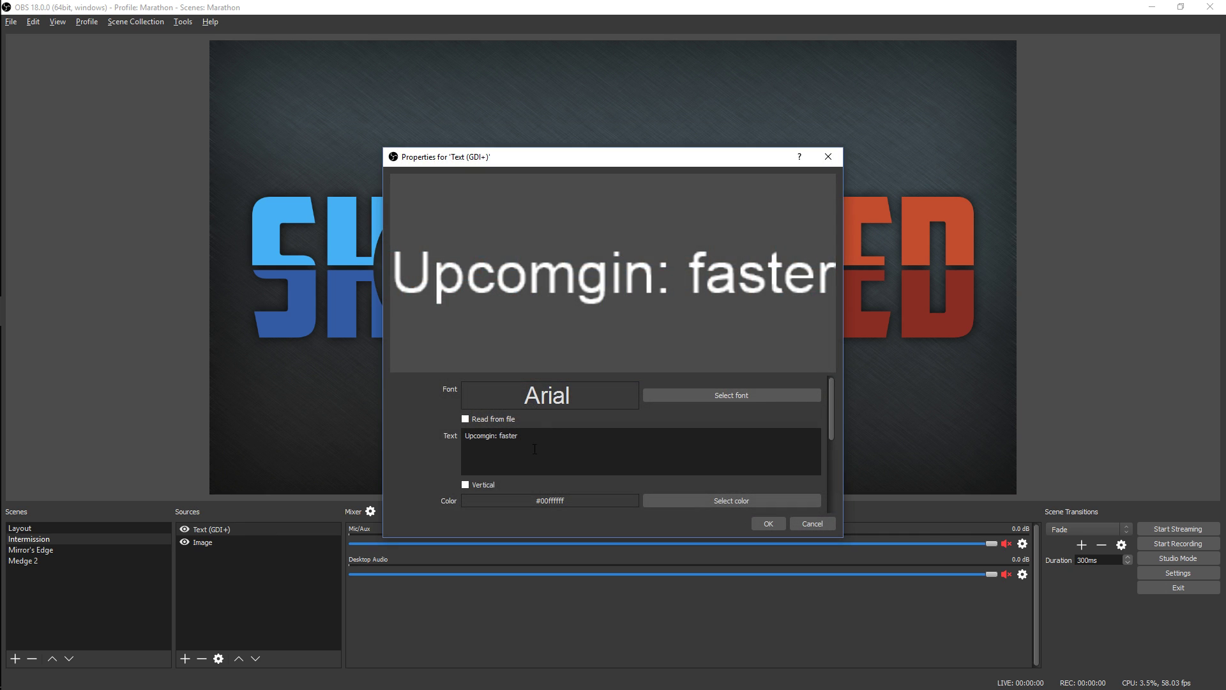
left_click(766, 523)
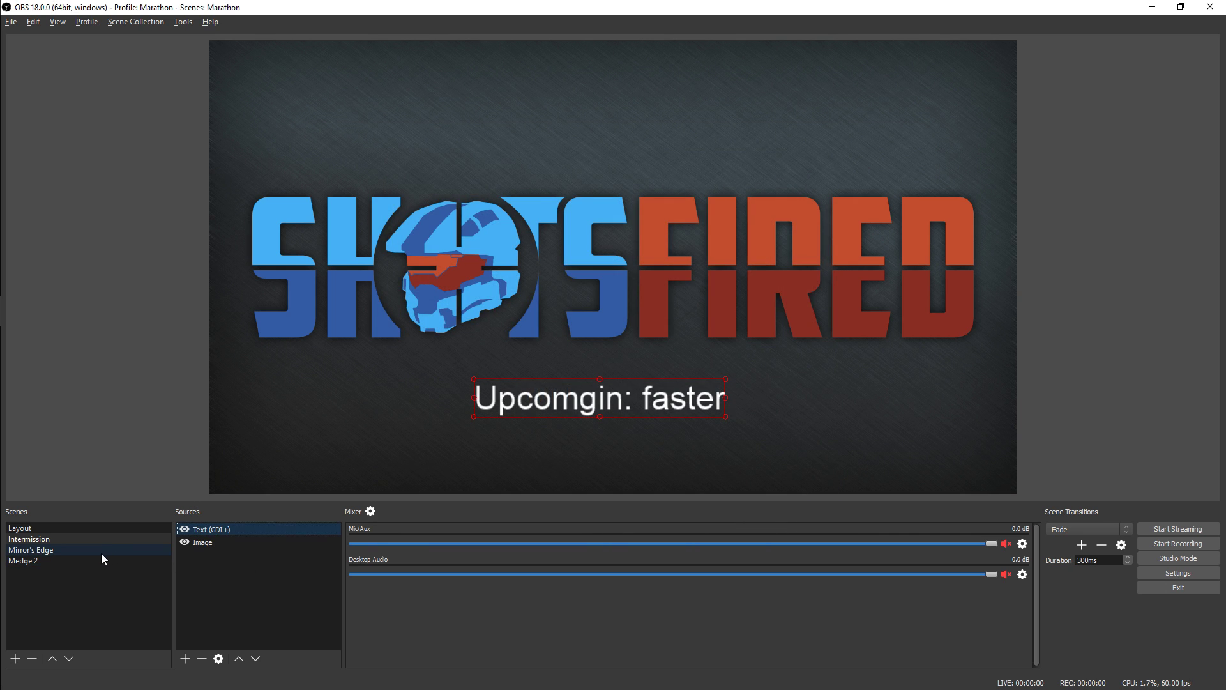
left_click(201, 577)
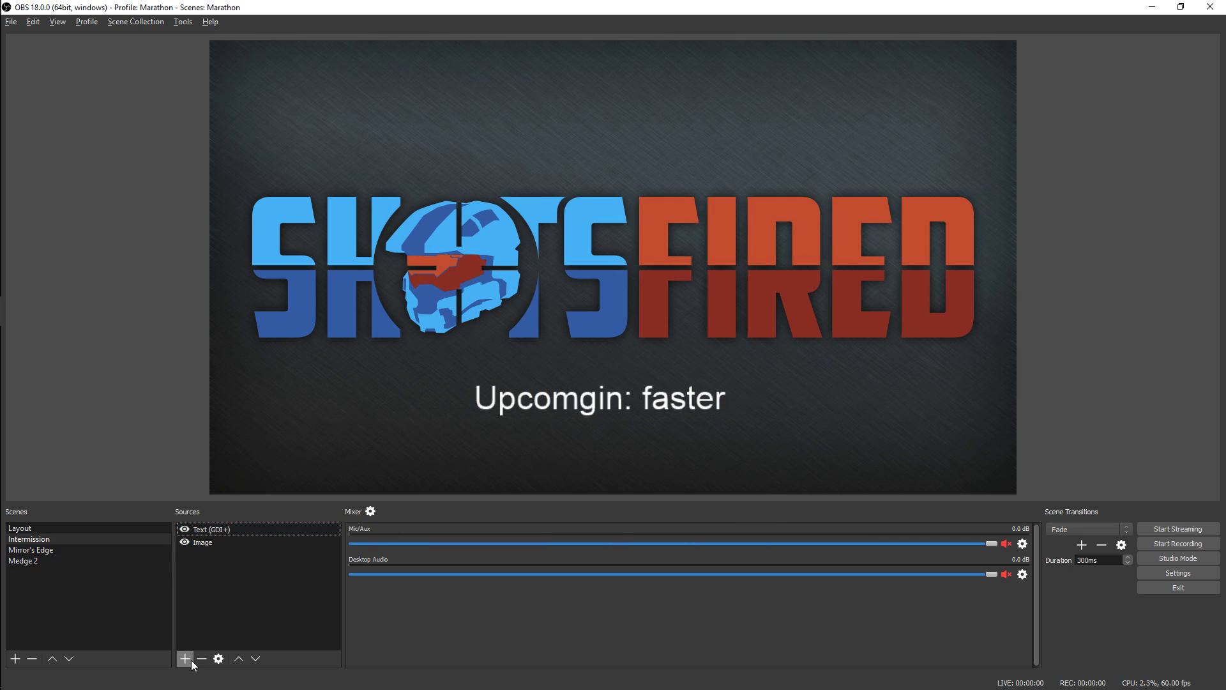
Switch the live output to Medge 2, then turn on Studio Mode with Intermission in the preview
left_click(69, 559)
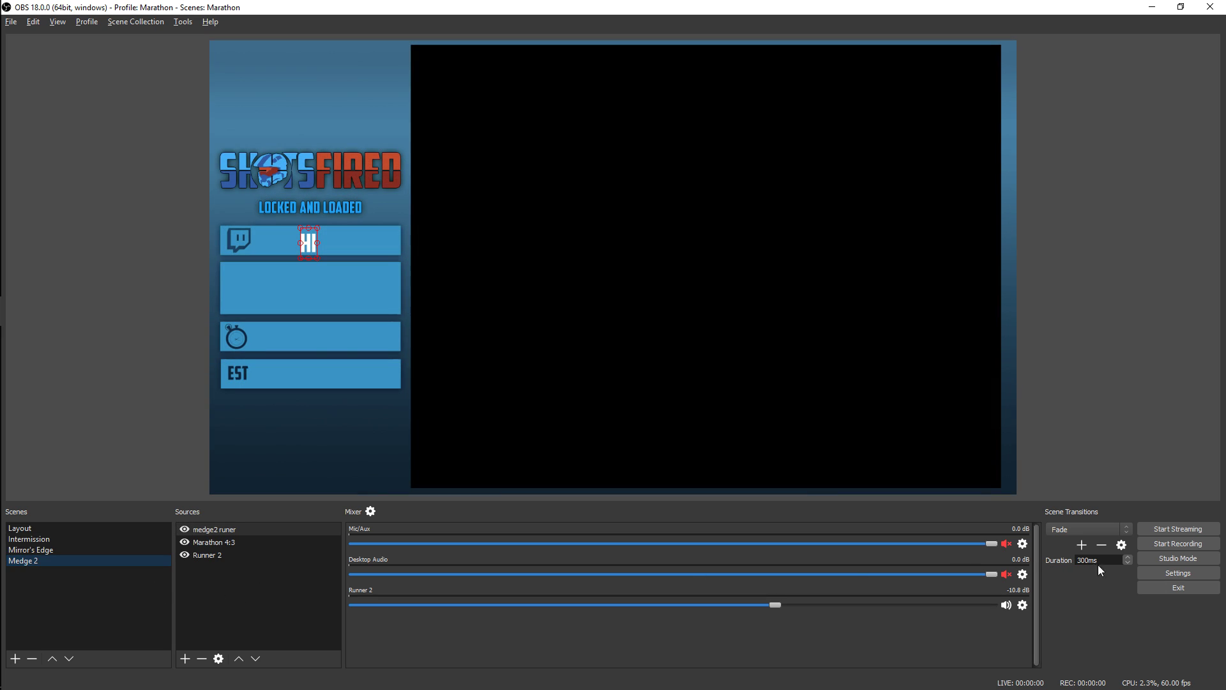
left_click(1209, 556)
left_click(52, 539)
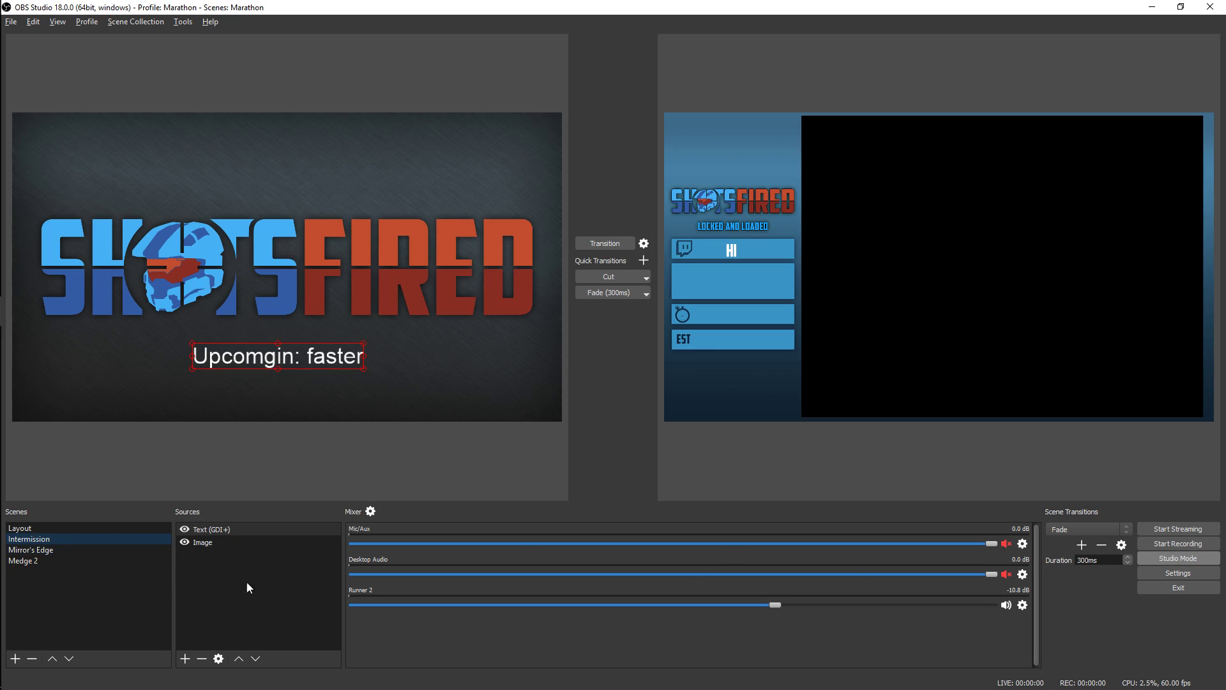
left_click(184, 656)
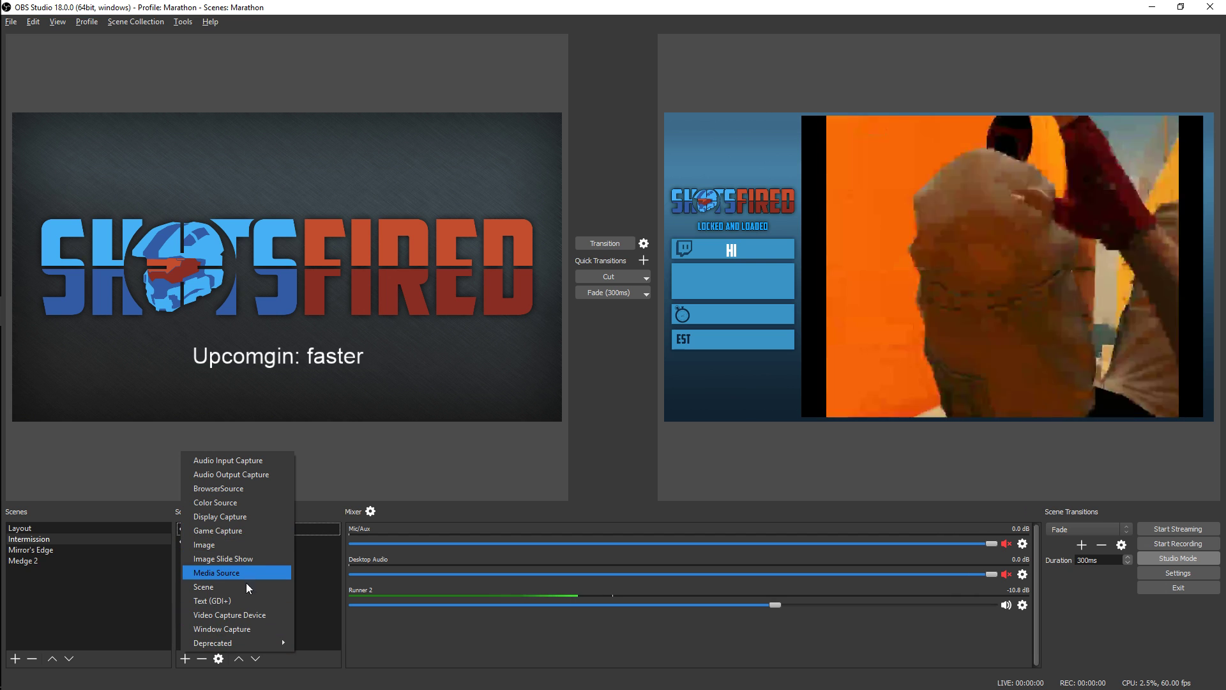
left_click(247, 627)
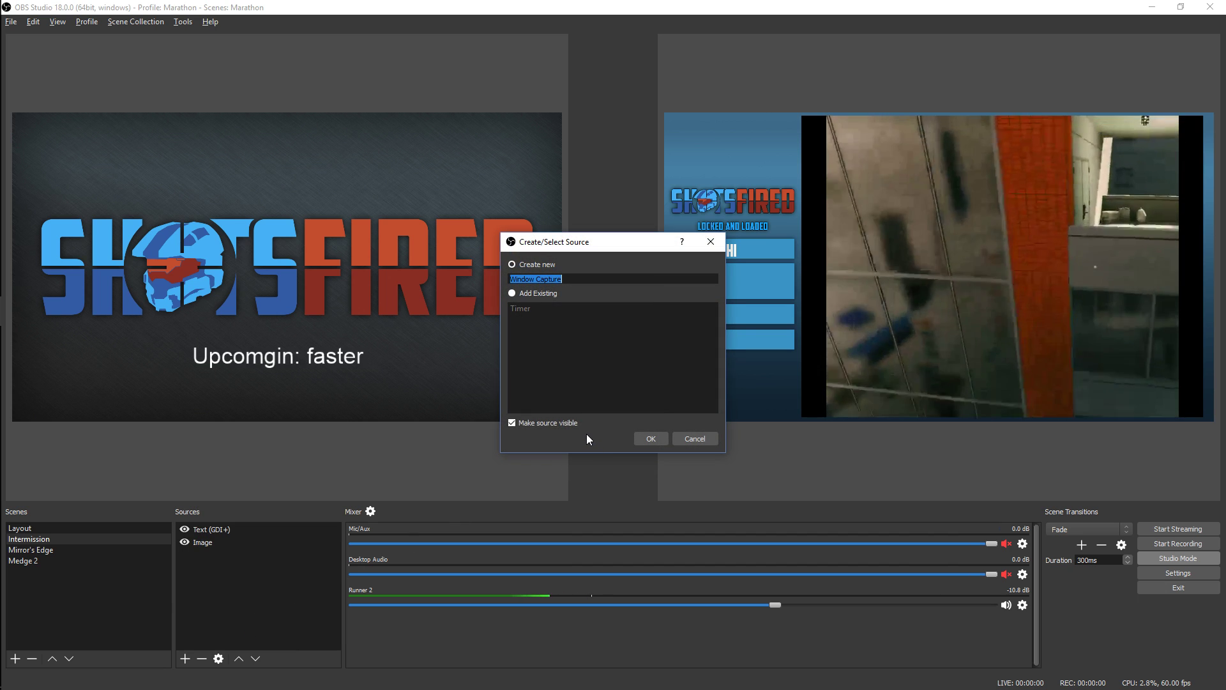
type("Upcom")
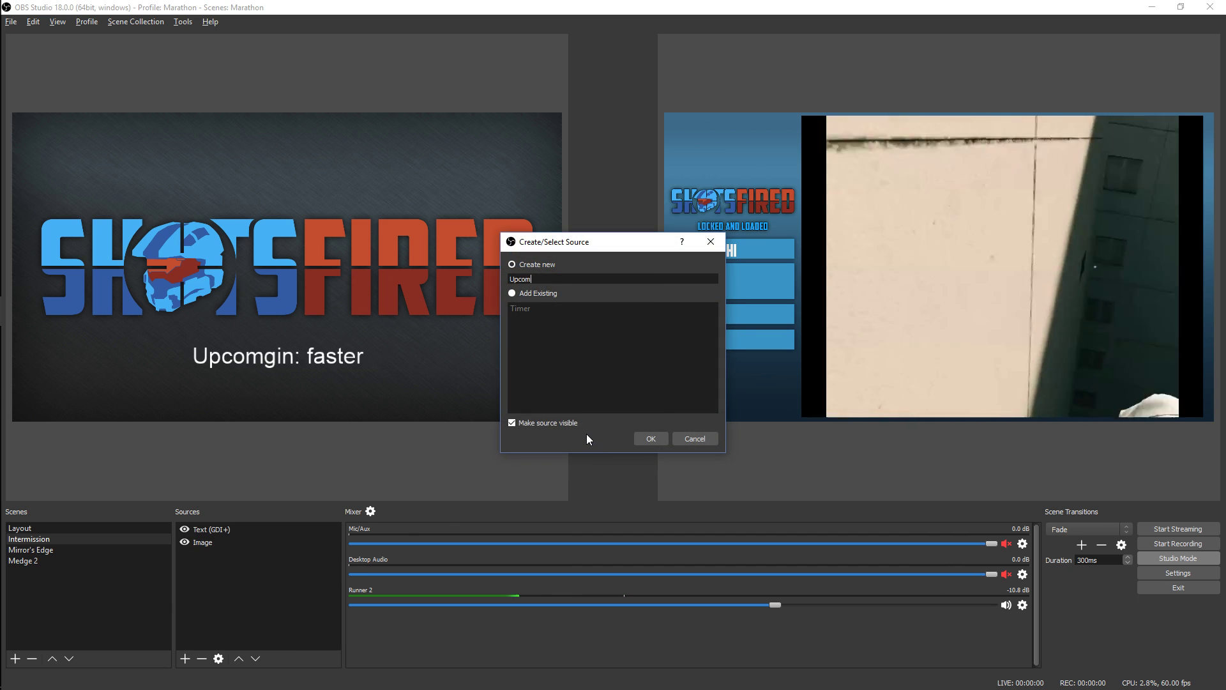
type("ing Run")
key("Return")
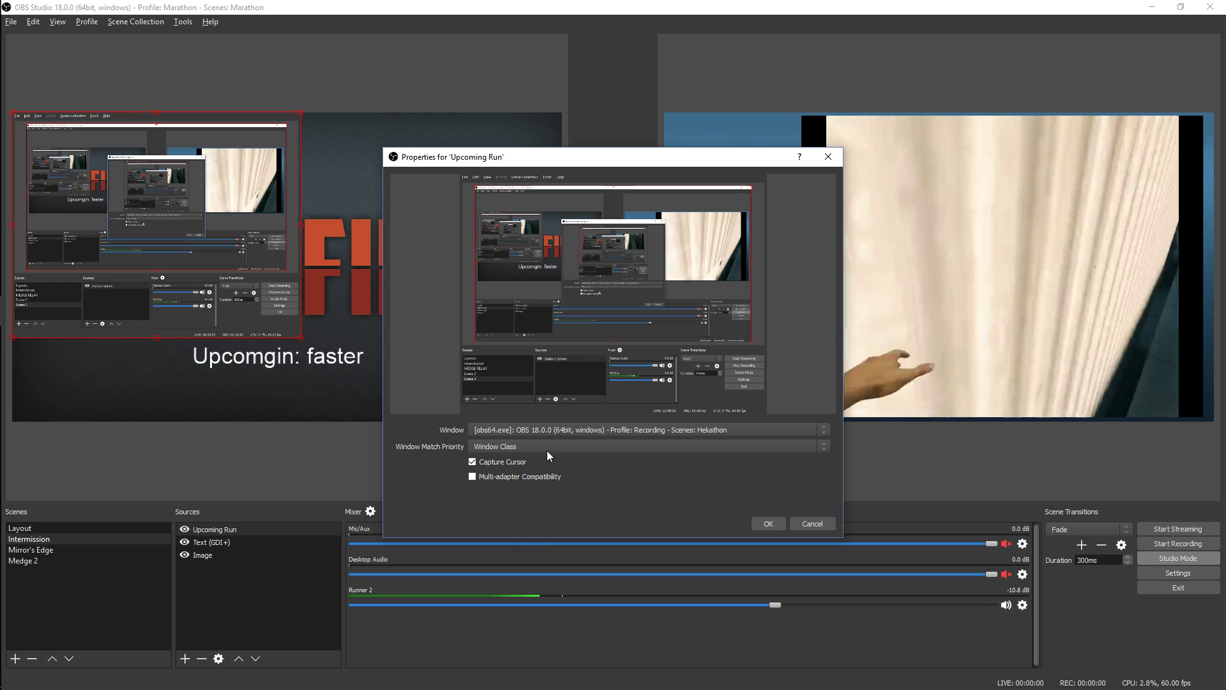
left_click(813, 524)
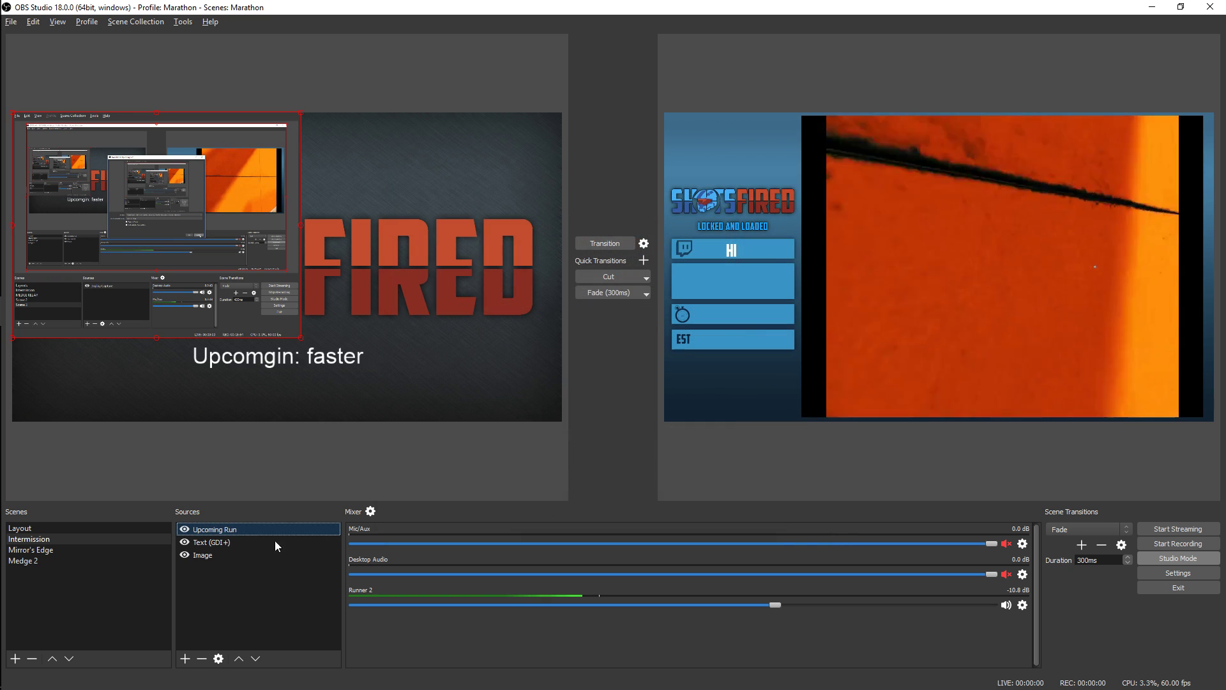
left_click(202, 659)
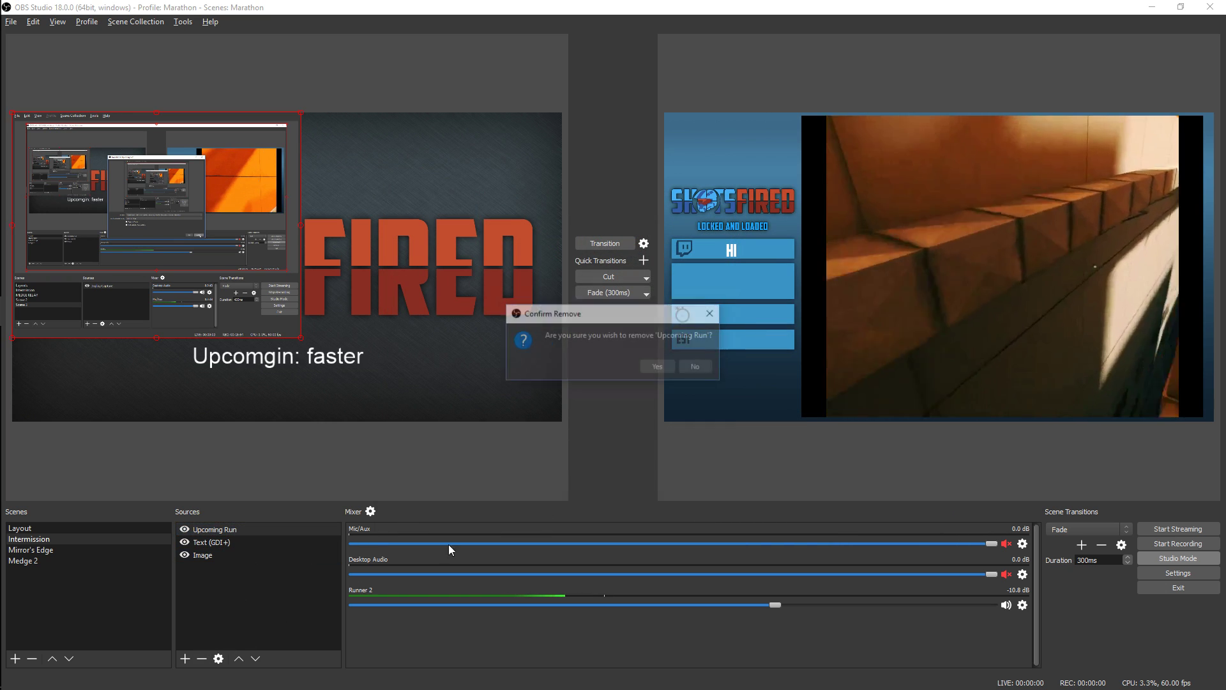
left_click(660, 366)
Add a new browser source named Upcoming Run to the Intermission scene
left_click(185, 657)
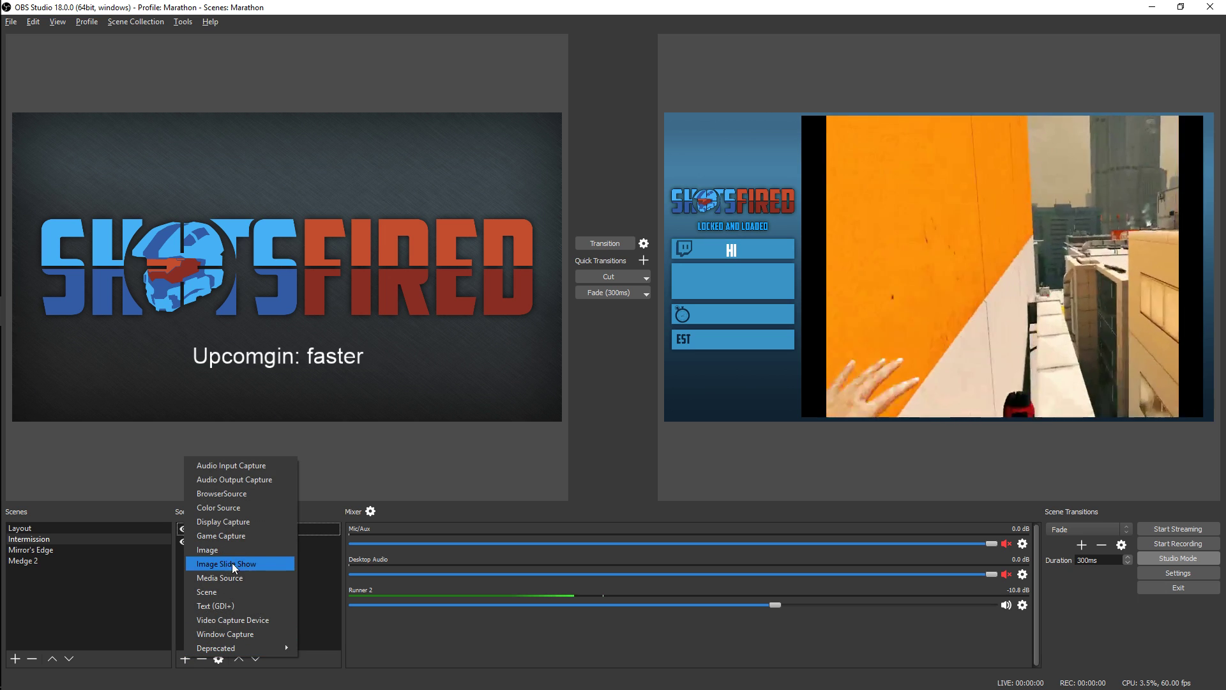
left_click(242, 495)
type("Upcomg")
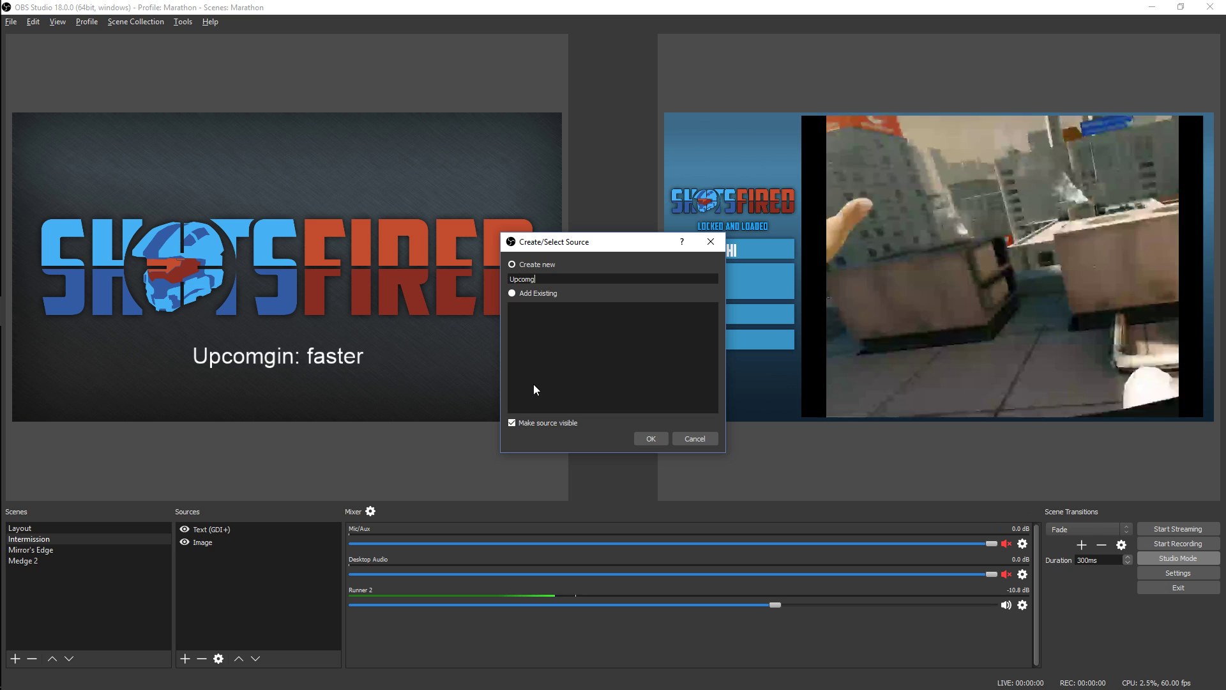
key("BackSpace")
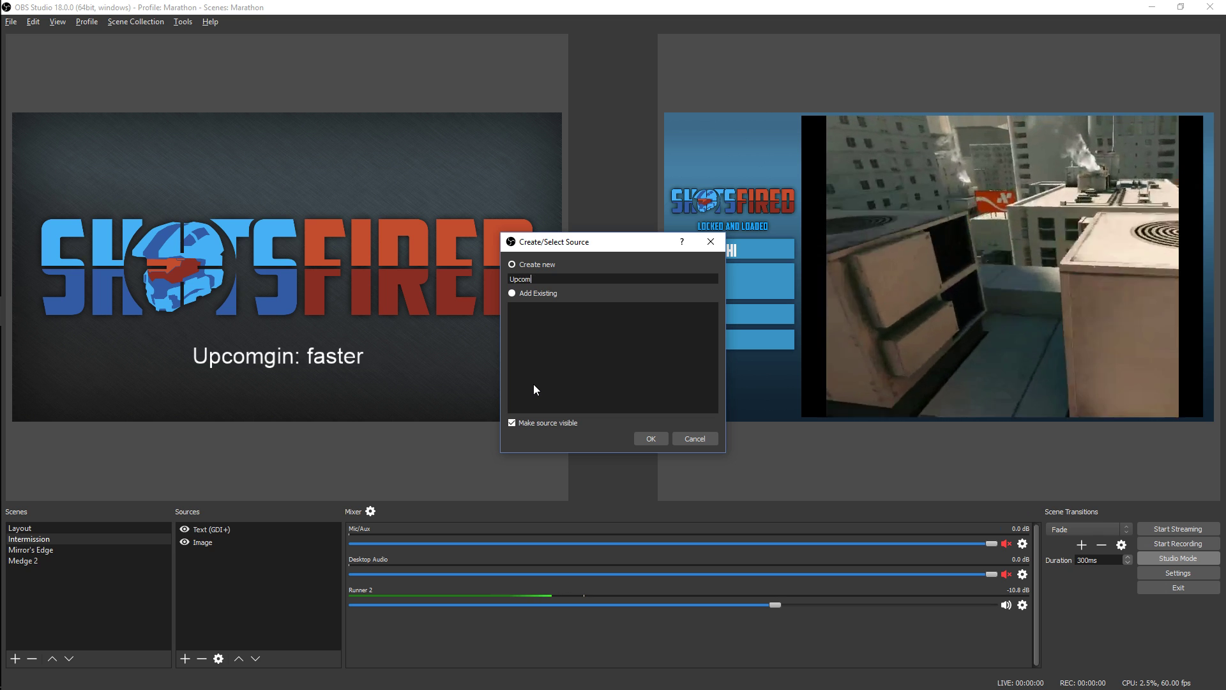
type("ing Run")
key("Return")
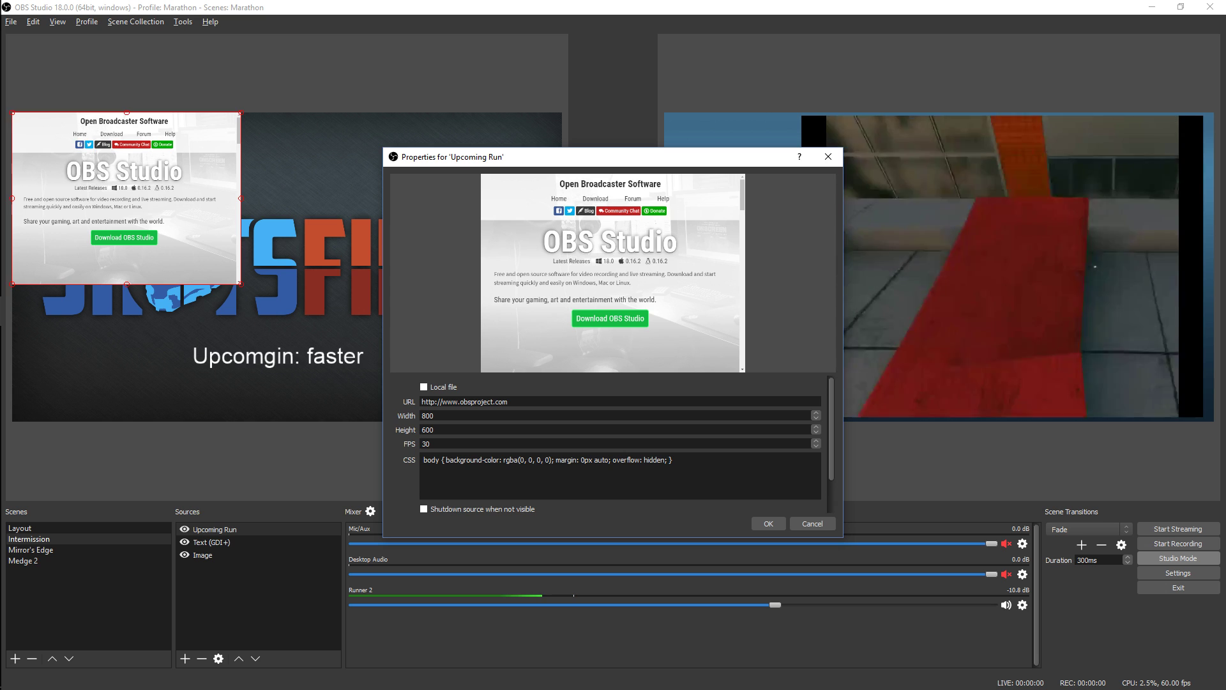
Replace the Upcoming Run source's URL with the copied YouTube embed link that ends in start=1060&autoplay=1
key("alt+Tab")
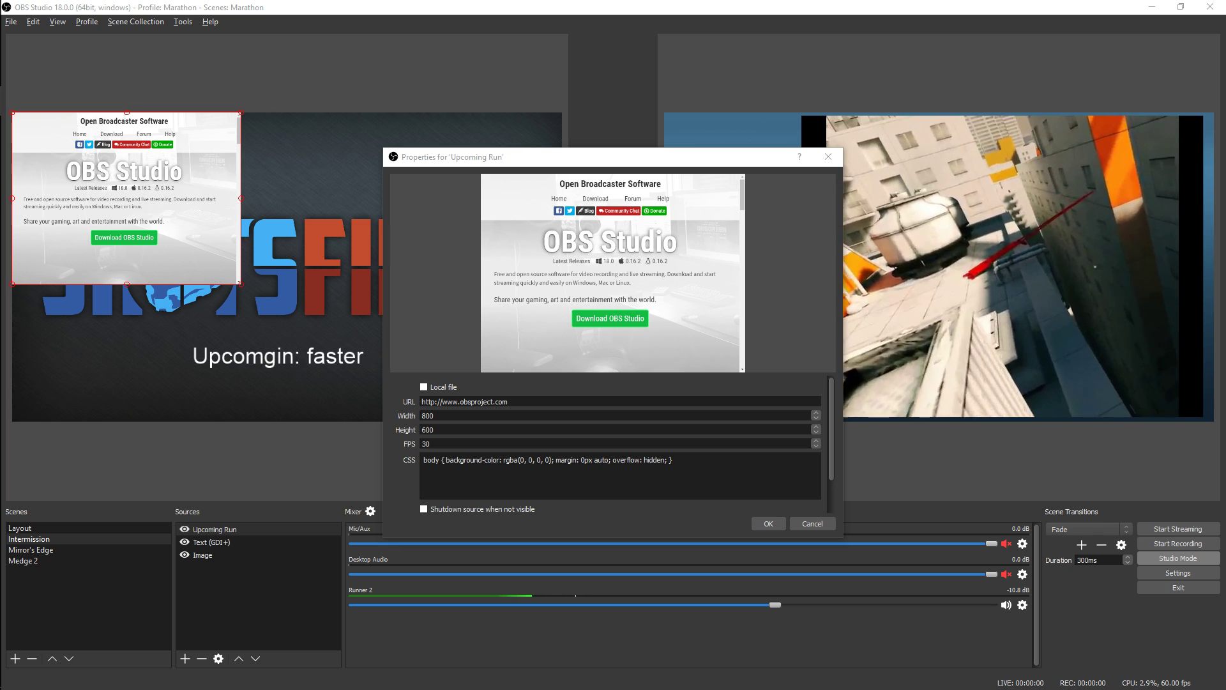
key("alt+Tab")
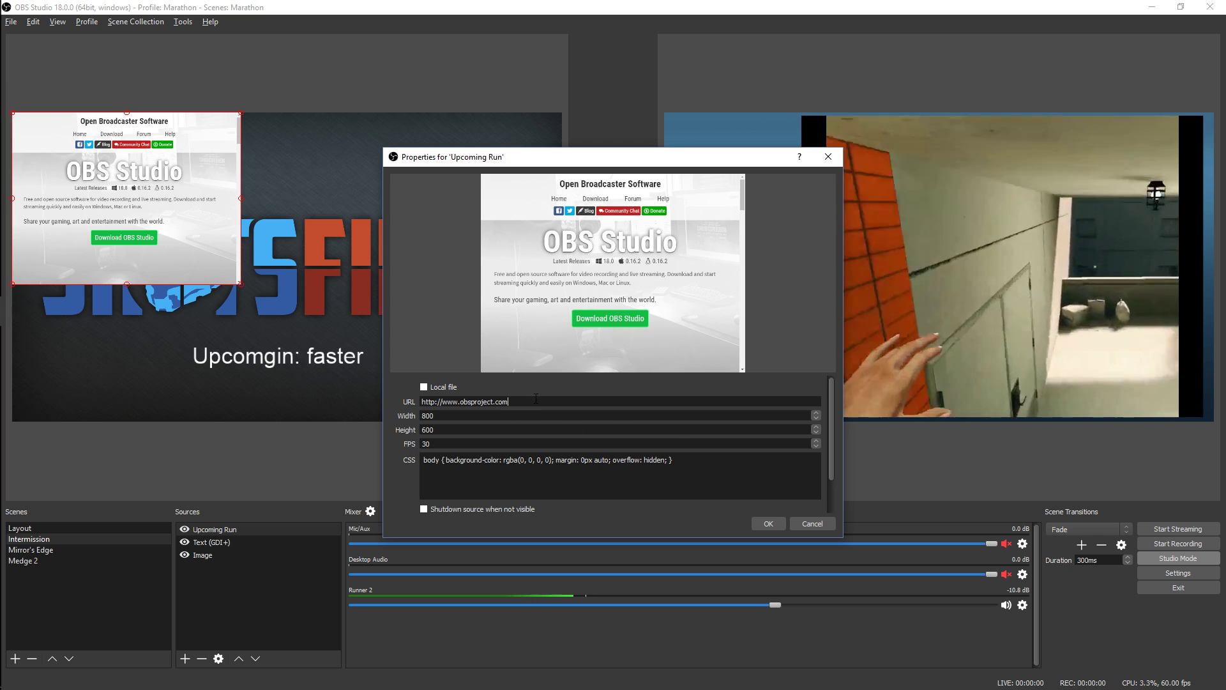
key("ctrl+a")
type("https://www.youtube.com/embed/7LRqjsgaJqg?start=1060&autoplay=1")
double_click(517, 402)
left_click(547, 402)
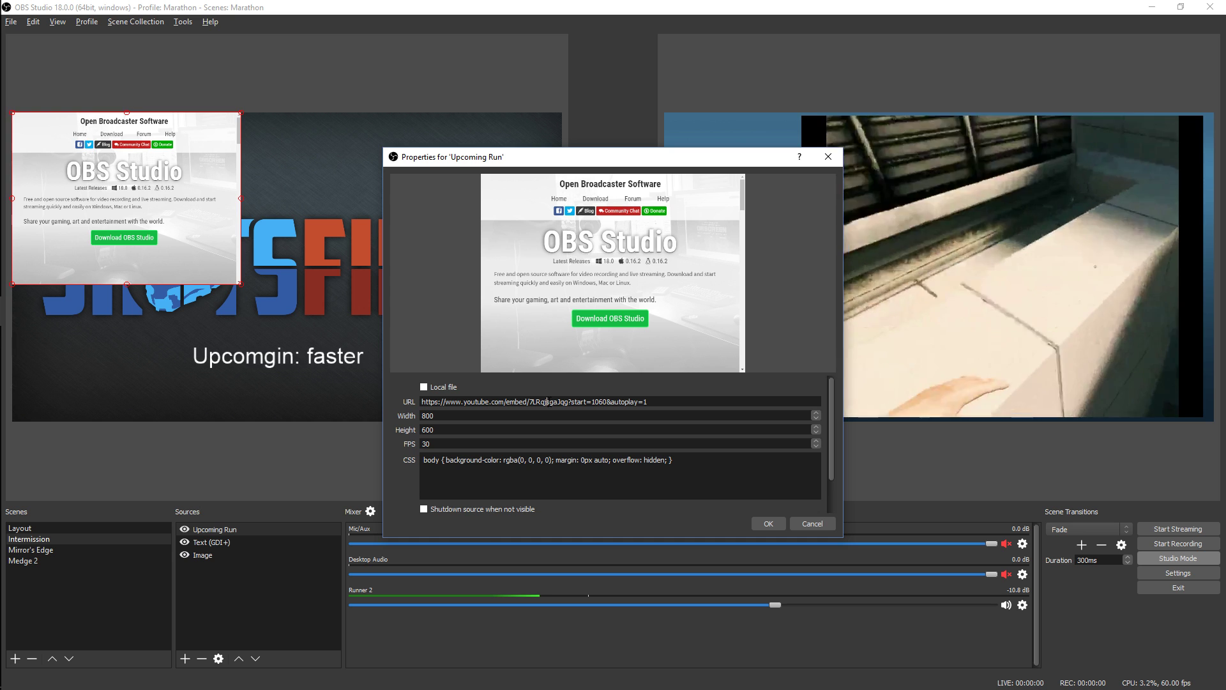
left_click(626, 399)
left_click_drag(600, 399, 648, 400)
left_click(643, 400)
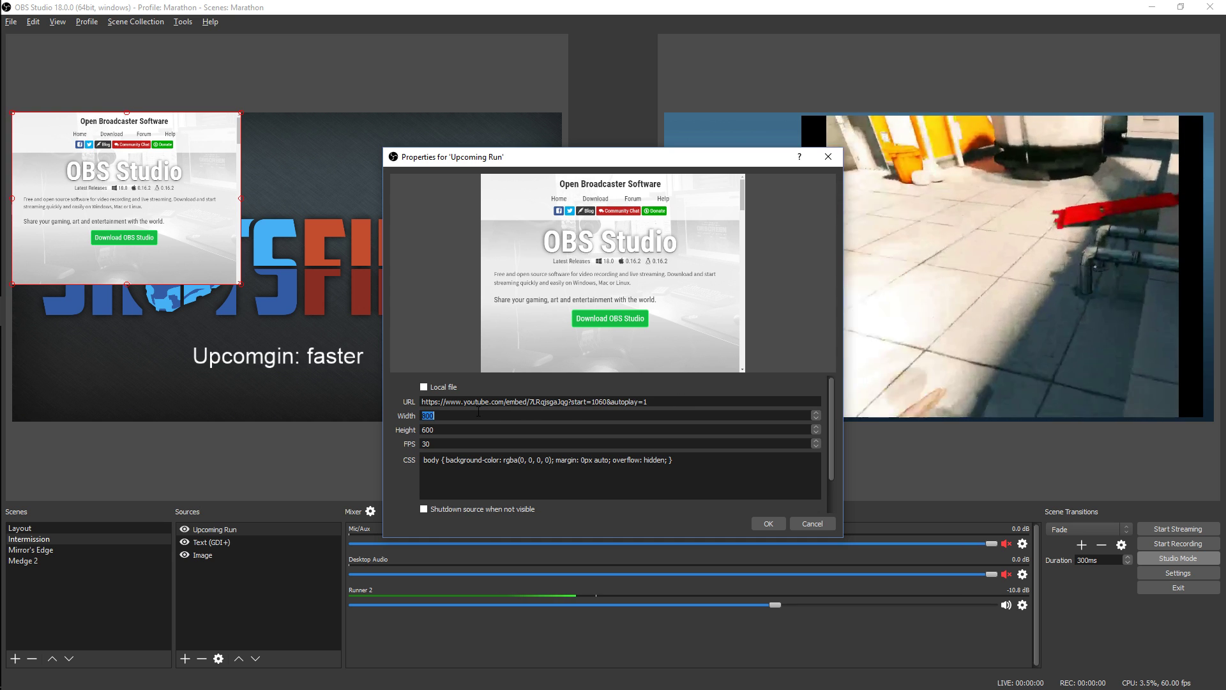
Set the browser source to 1280 × 720 at 60 FPS and have it shut down when not visible
key("shift+Tab")
key("Tab")
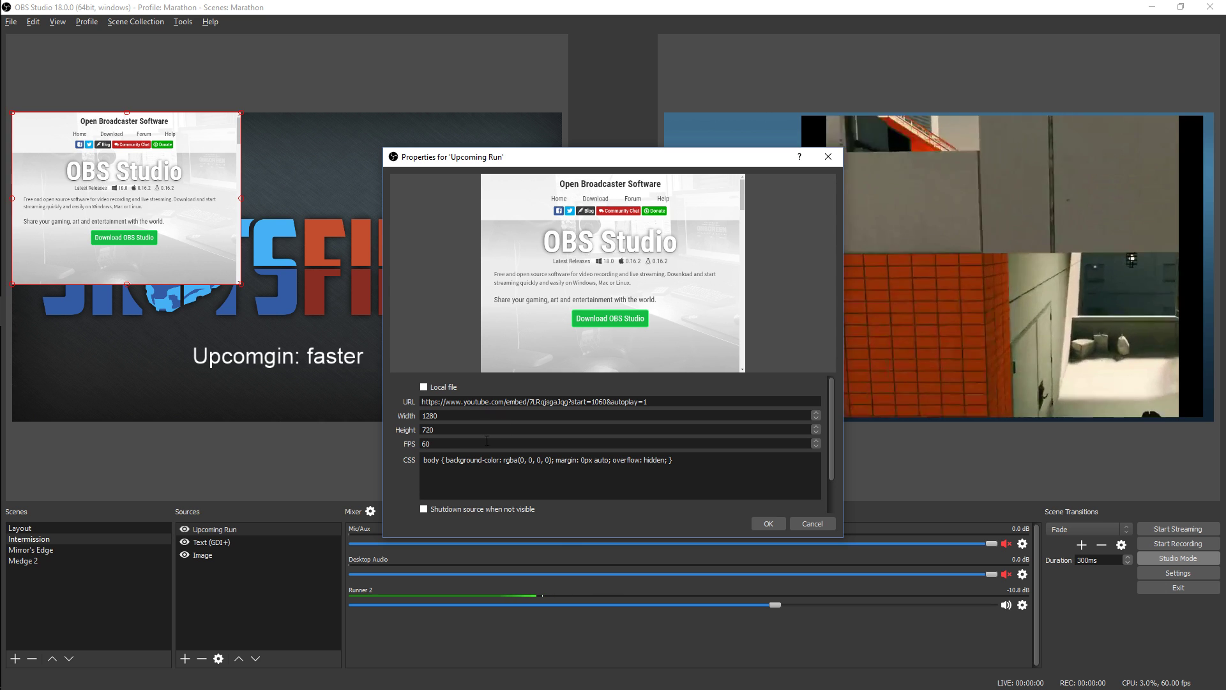
scroll(405, 477, "down", 2)
left_click(449, 470)
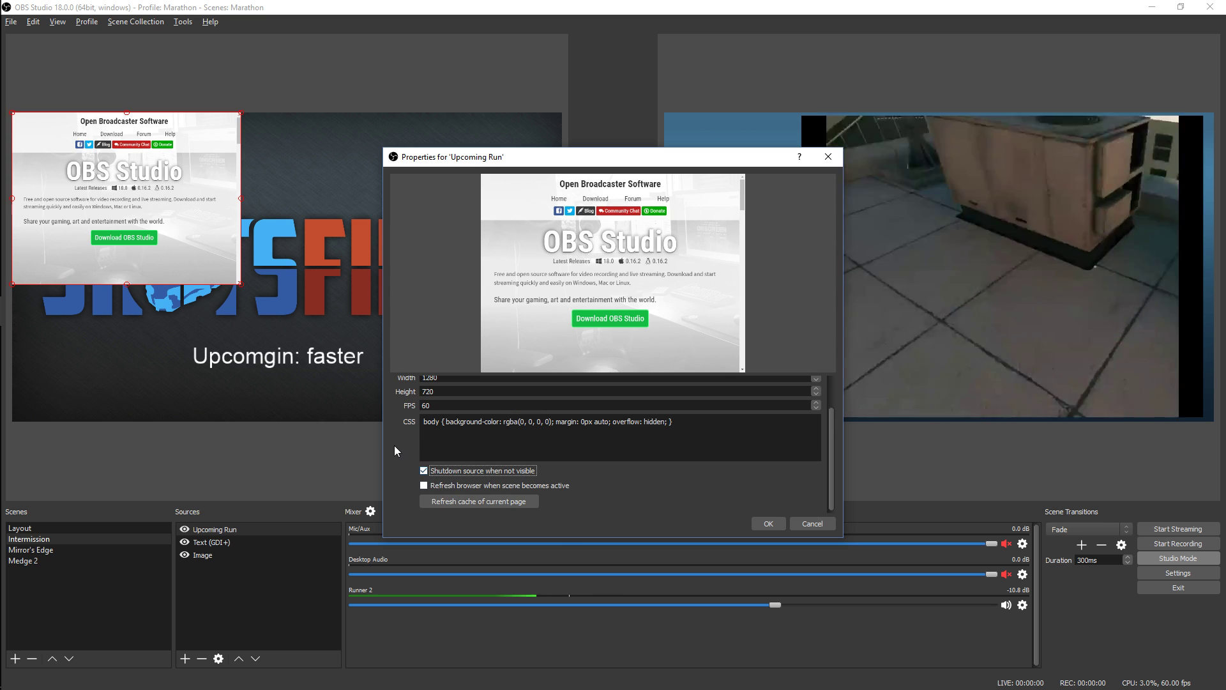
Apply the browser source's properties and fit its video, reduced in size, centred above the logo in the Intermission scene
scroll(395, 446, "up", 2)
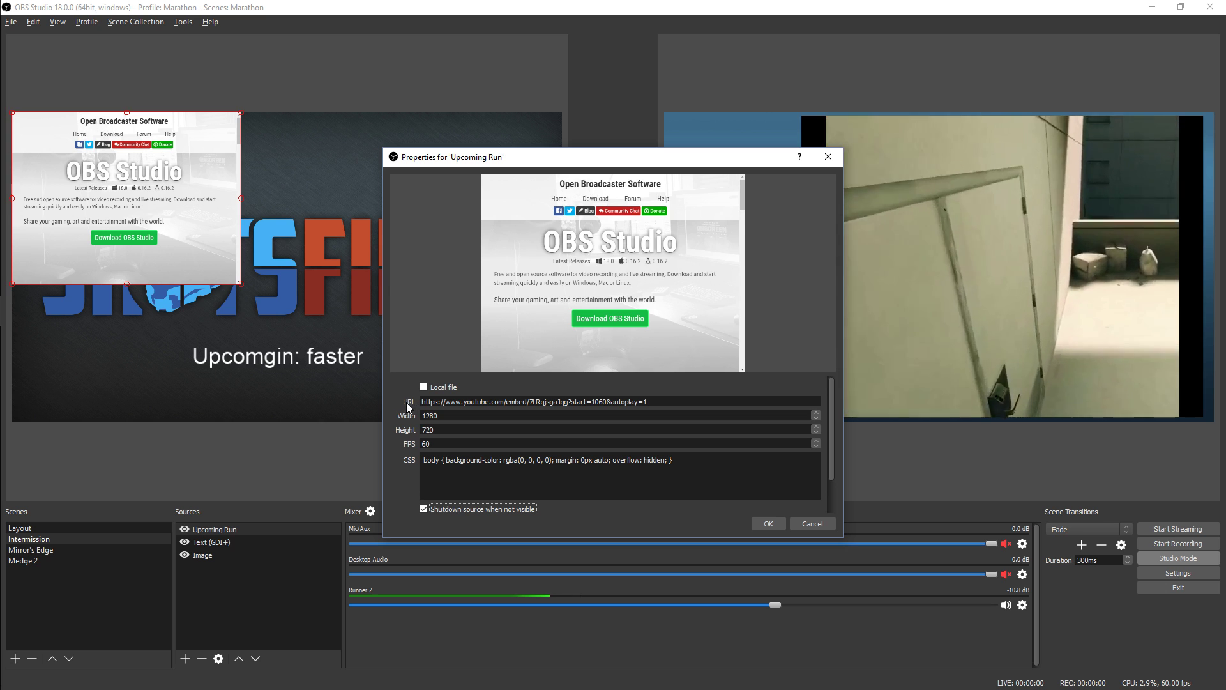
left_click(768, 523)
left_click_drag(380, 319, 321, 174)
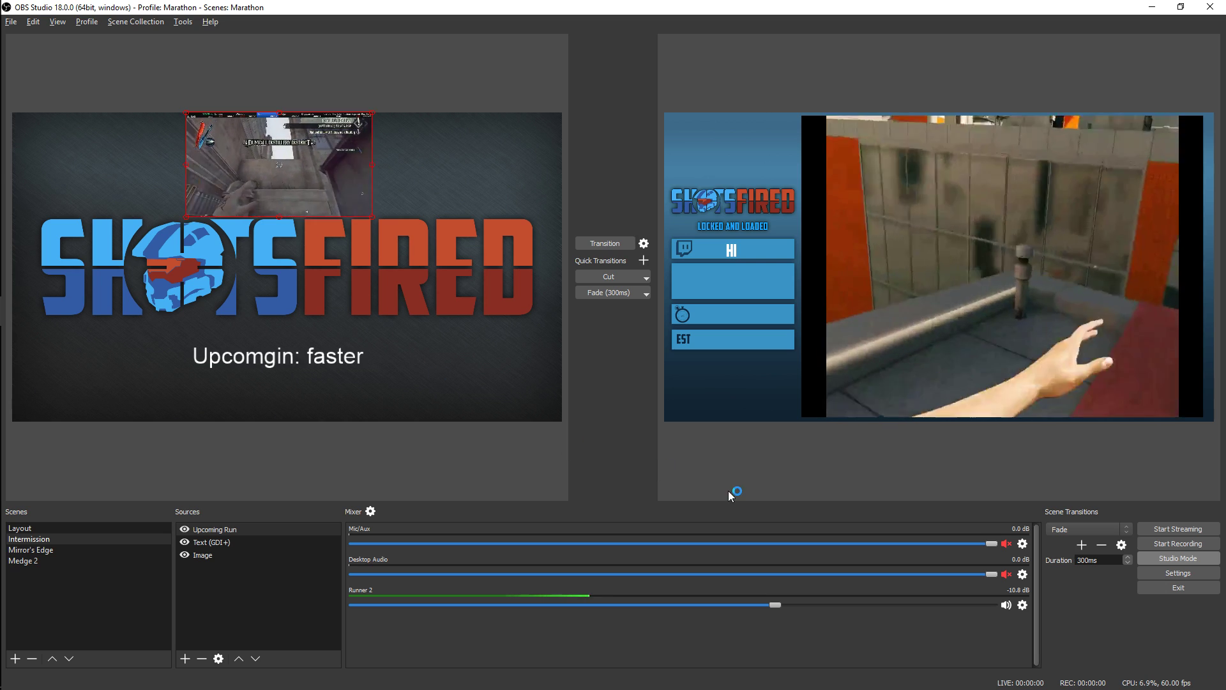
Turn off Studio Mode and switch the live output to Intermission and back to Medge 2
left_click(1165, 558)
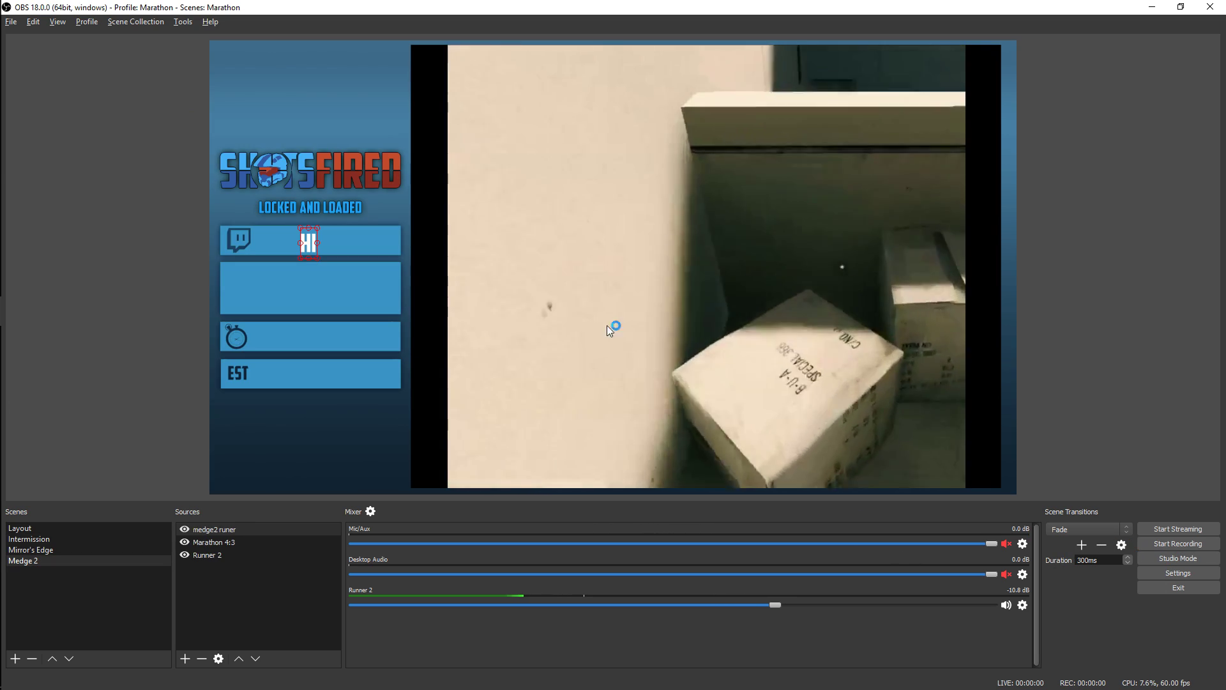
left_click(86, 537)
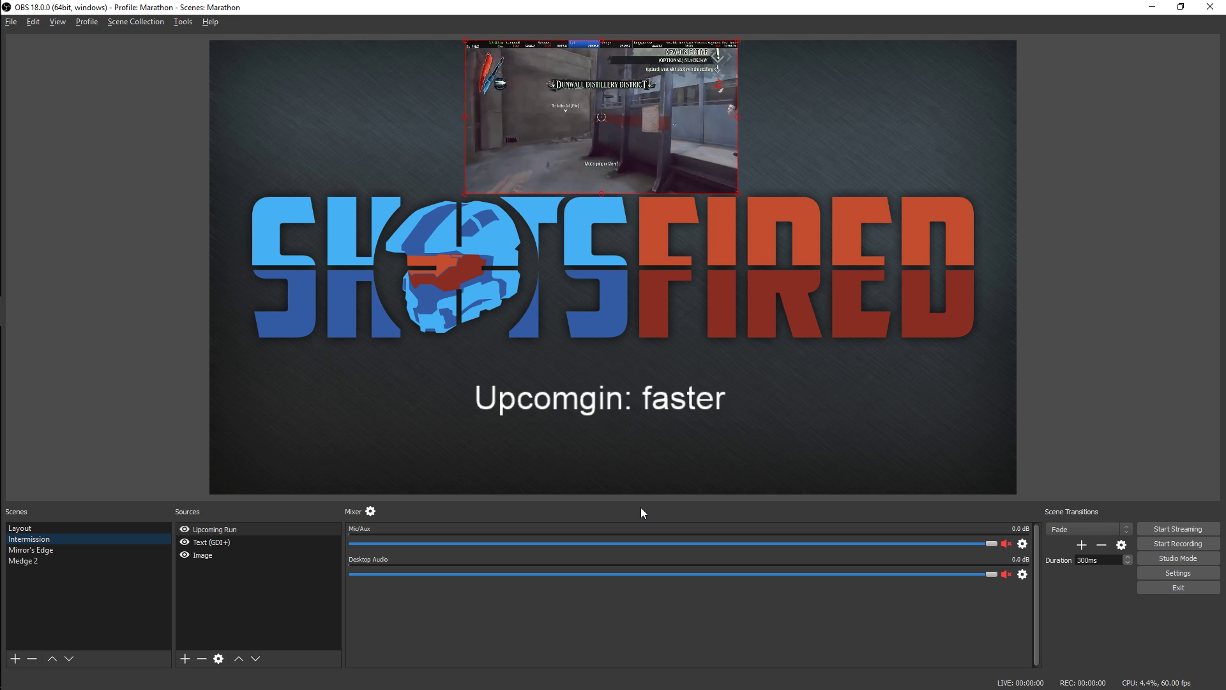
left_click(67, 561)
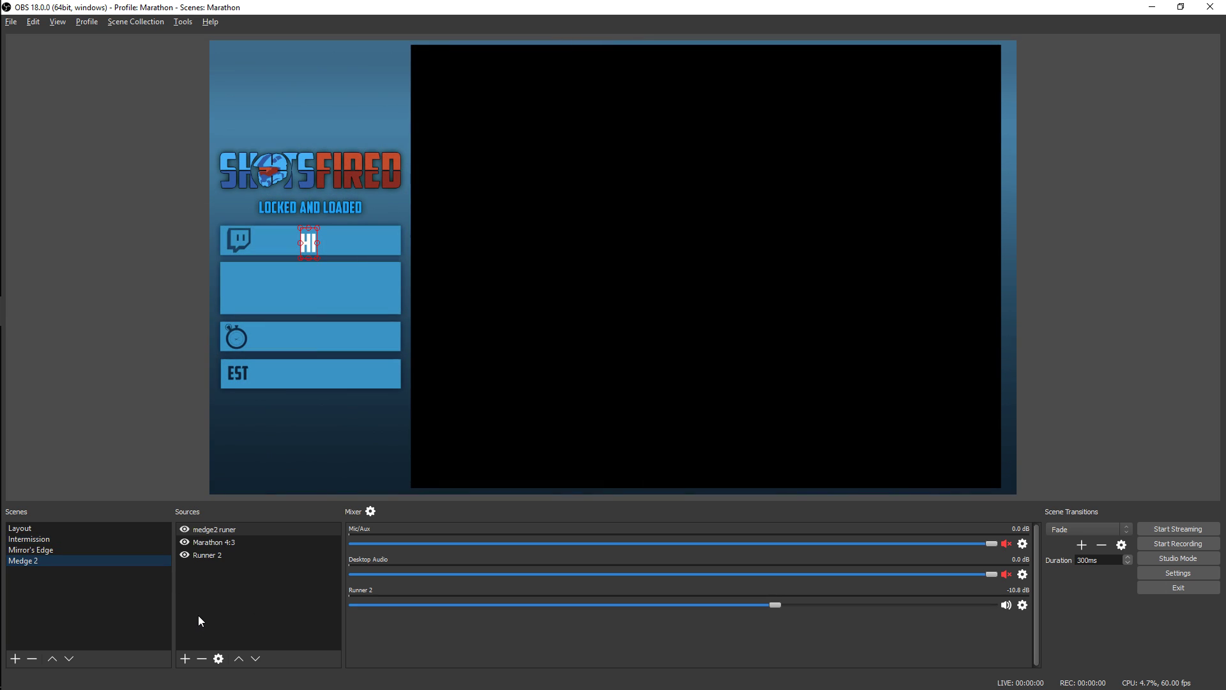
Turn on Studio Mode, inspect the Upcoming Run source's URL in the Intermission scene without changing it, and turn Studio Mode off
left_click(1183, 560)
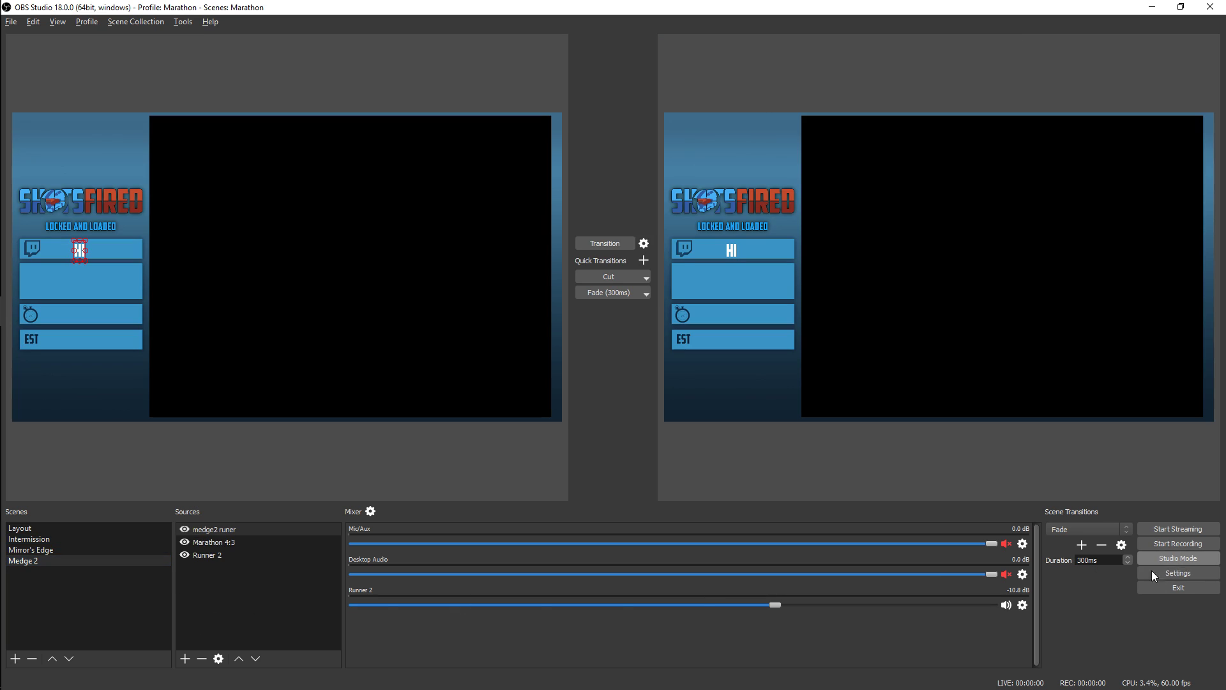
left_click(71, 539)
double_click(216, 529)
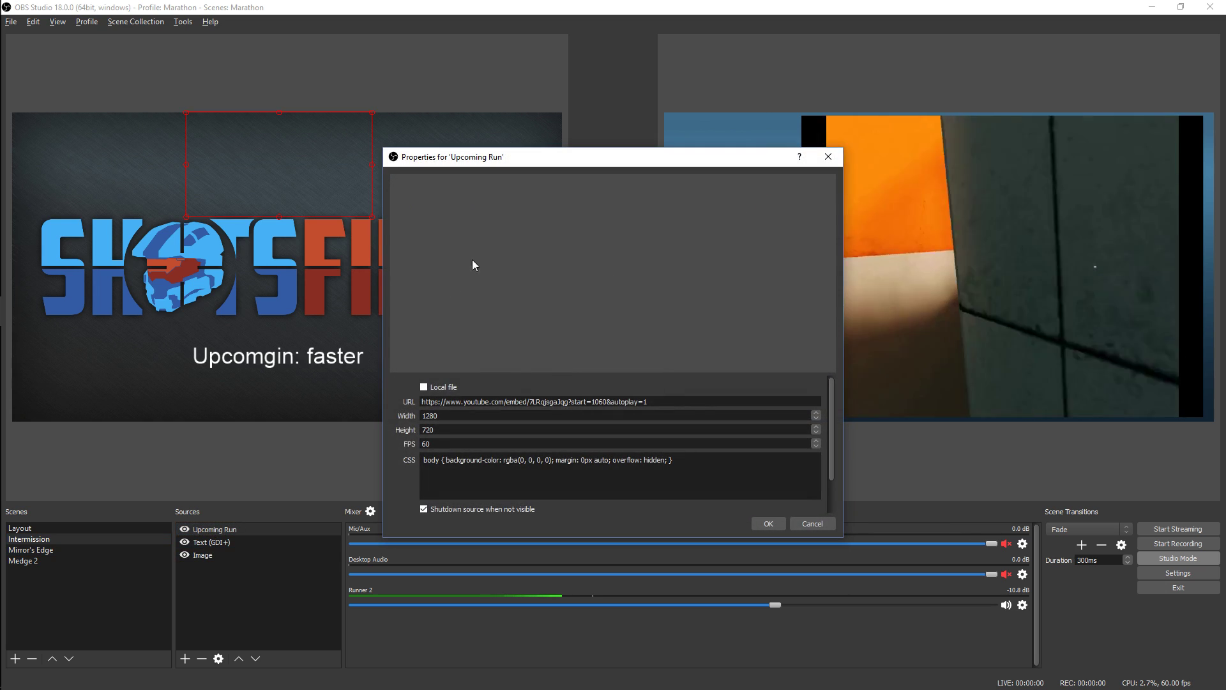
double_click(551, 401)
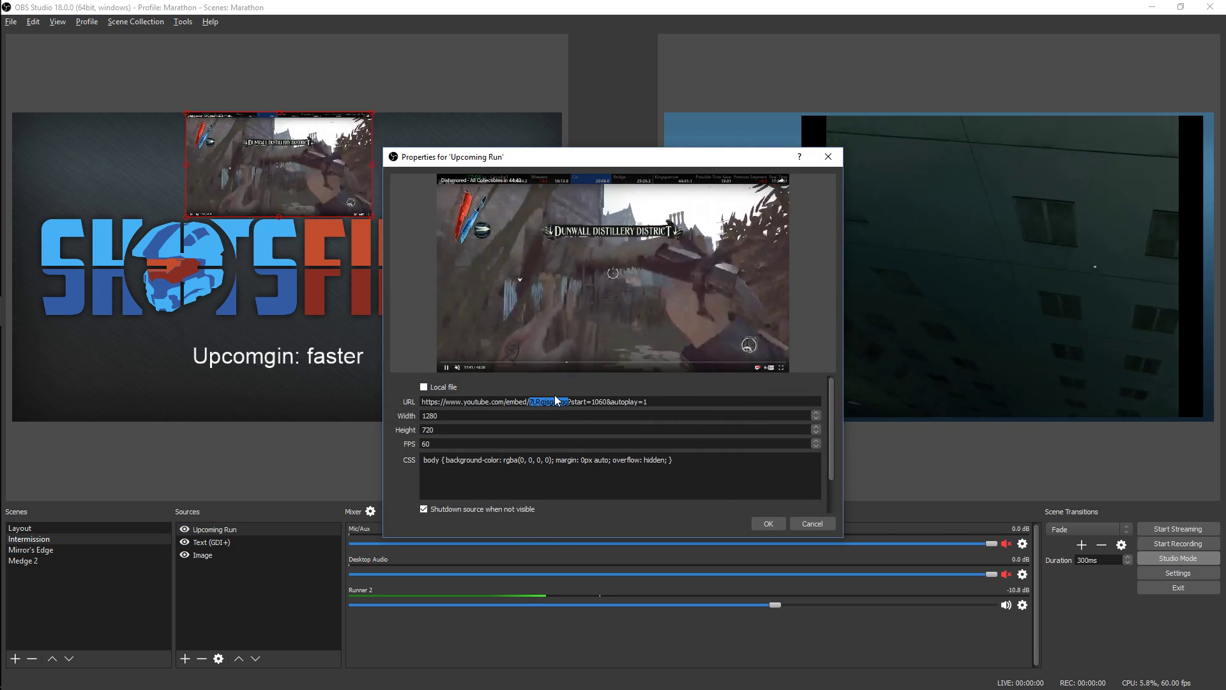
left_click(820, 525)
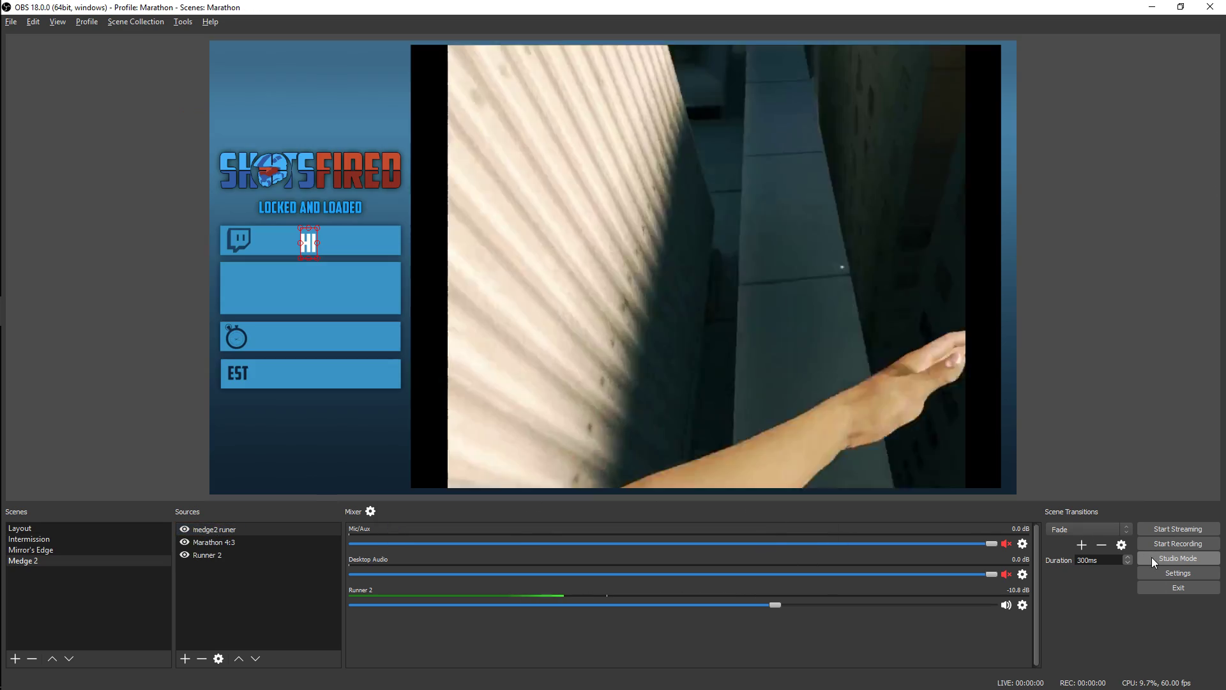
left_click(1152, 557)
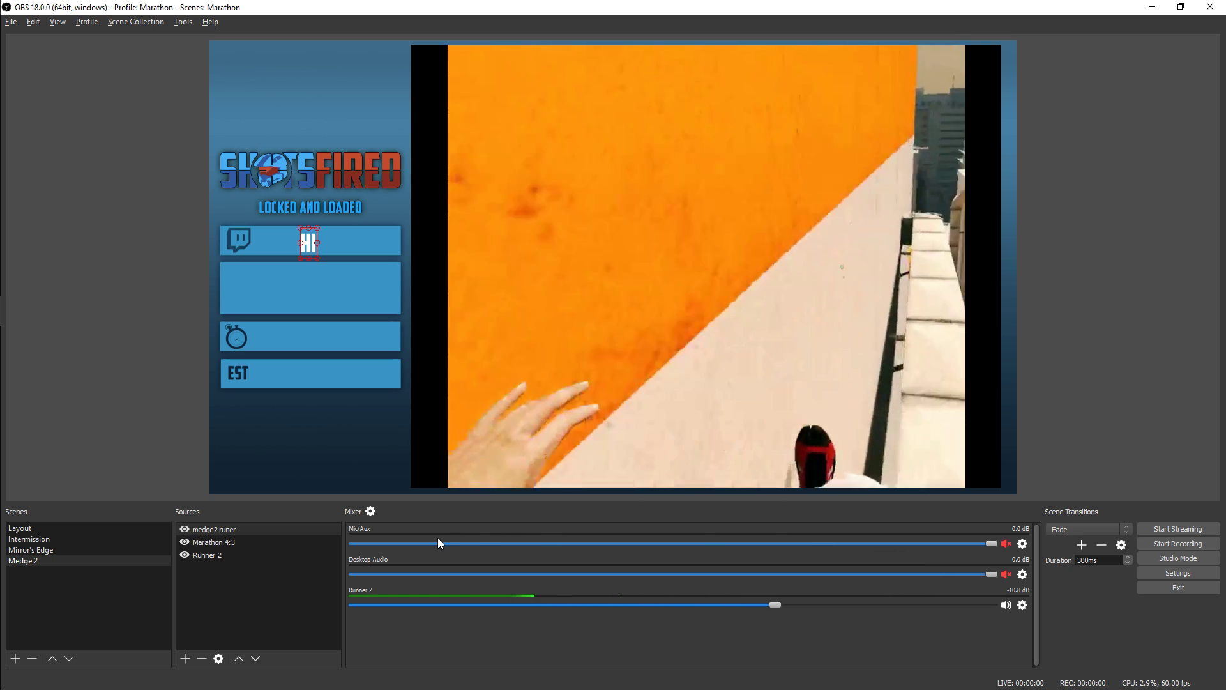
Create a scene named Medge and add the existing Marathon 16:9 image to it as a visible source
left_click(15, 658)
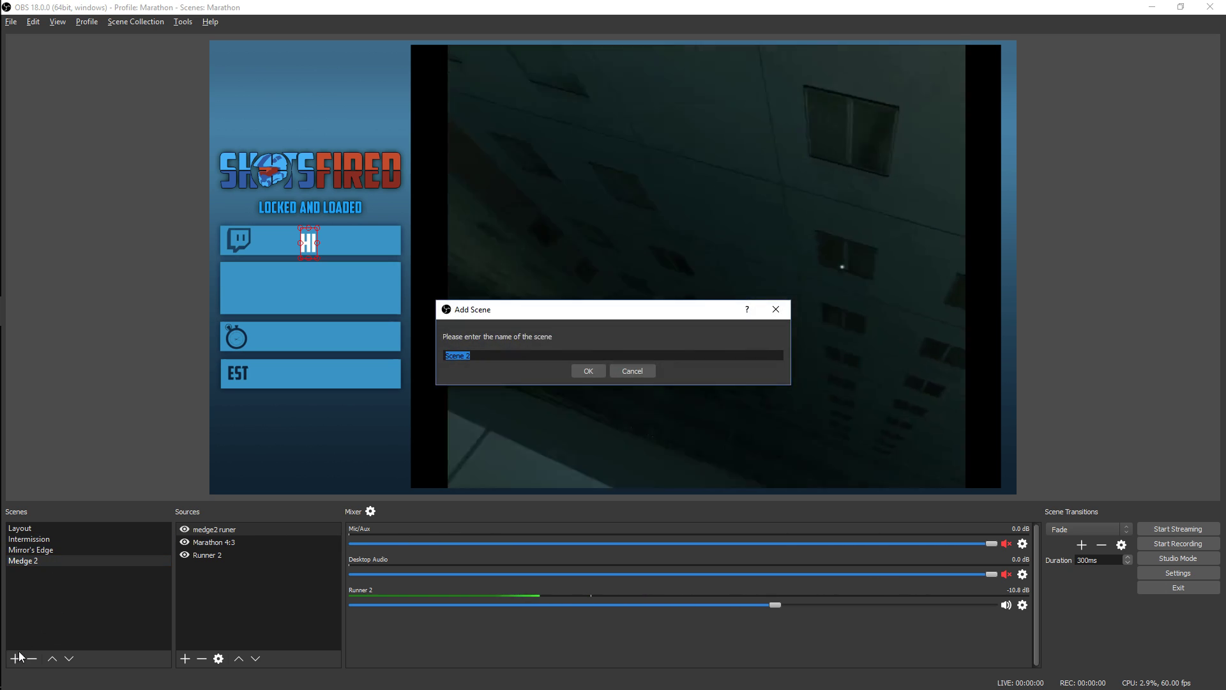
type("Medge")
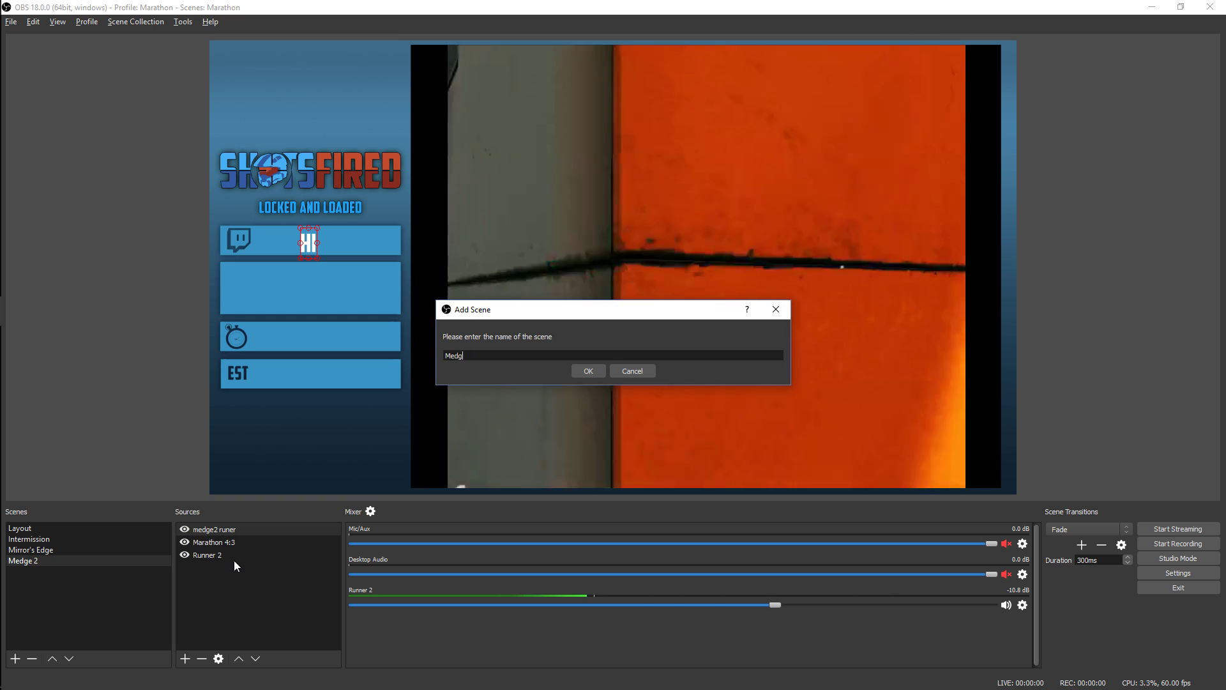
key("Return")
left_click(185, 658)
left_click(232, 553)
left_click(540, 294)
left_click(558, 362)
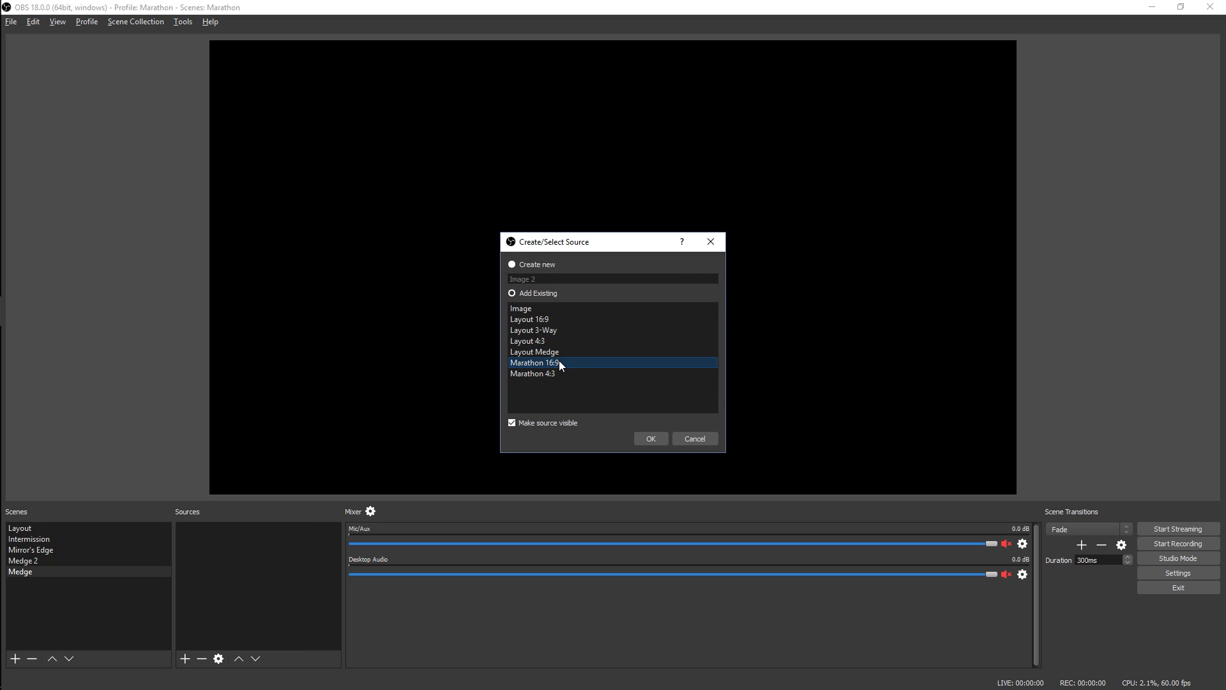
left_click(651, 439)
Add a browser source named Backup Runner 1 with the runner's beam.pro embed player URL at 1280 × 720 and 60 FPS
left_click(183, 660)
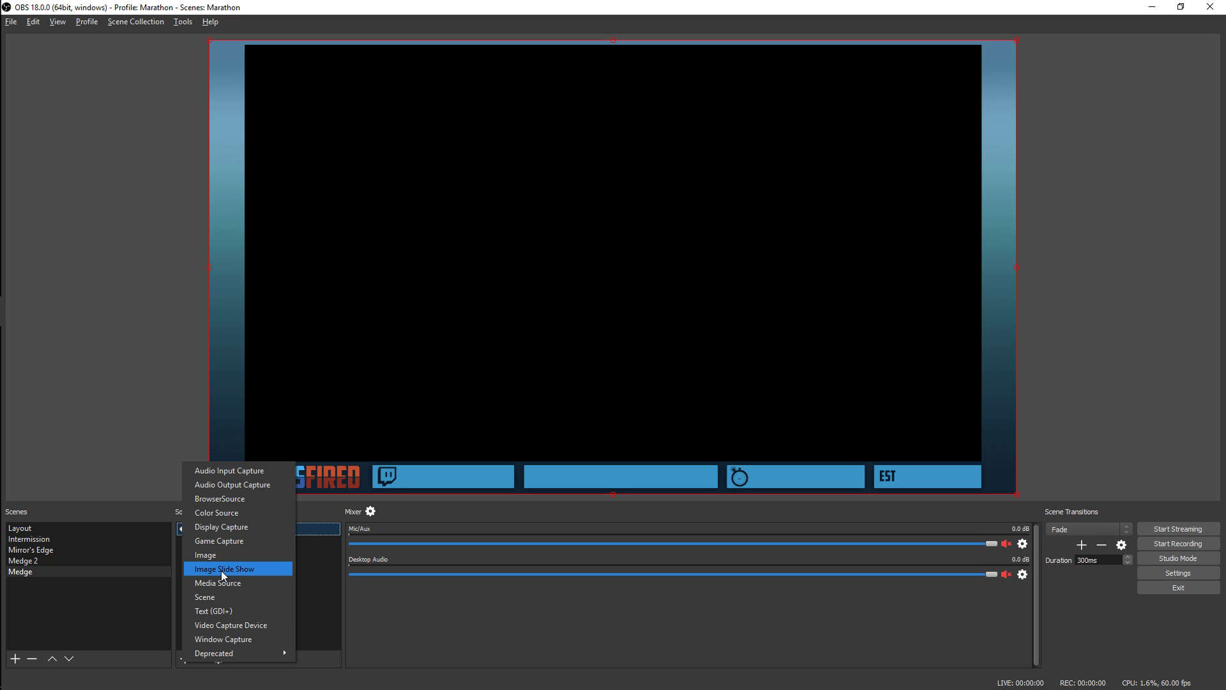
left_click(248, 499)
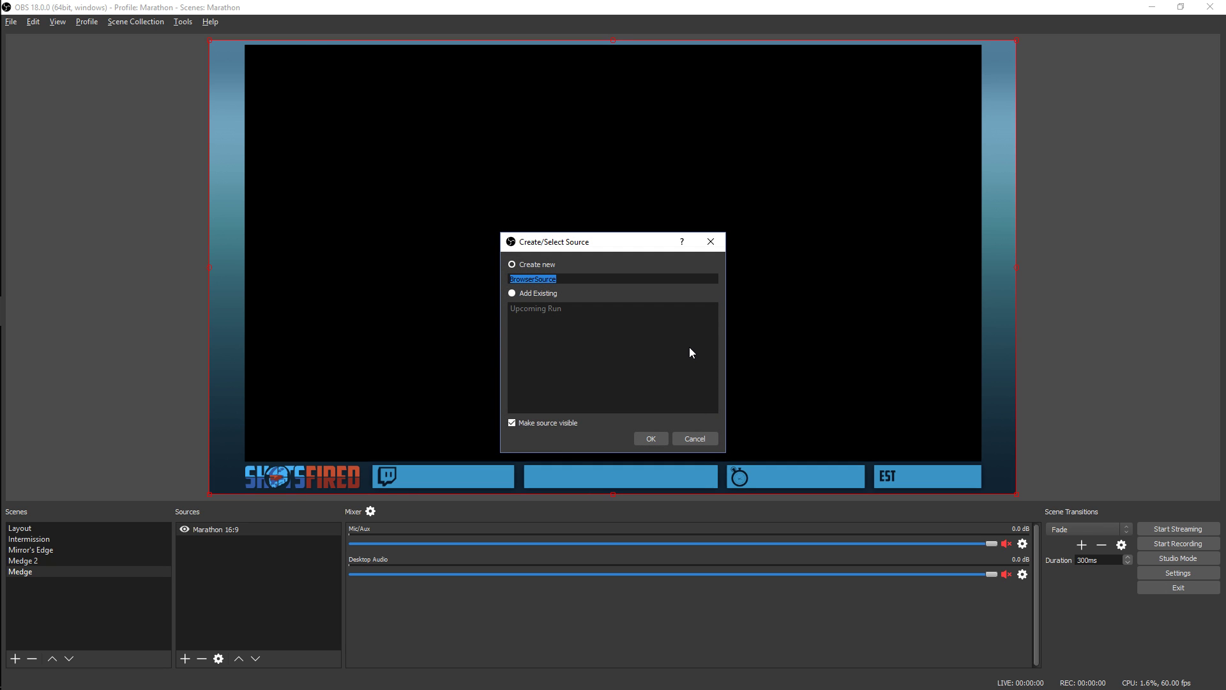
type("Backup Runner 1")
key("Return")
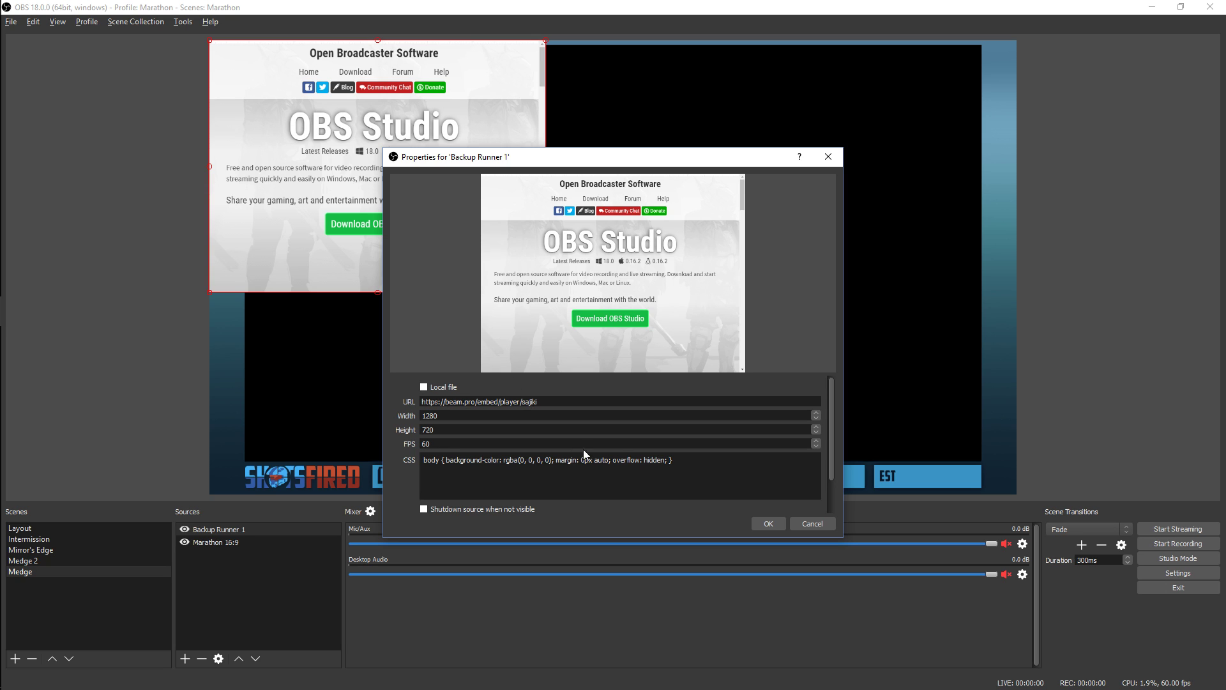
left_click(754, 522)
Enlarge the Backup Runner 1 video and position it over the black game area of the Marathon 16:9 layout
left_click_drag(557, 234, 588, 232)
left_click_drag(779, 348, 811, 376)
left_click_drag(944, 460, 953, 464)
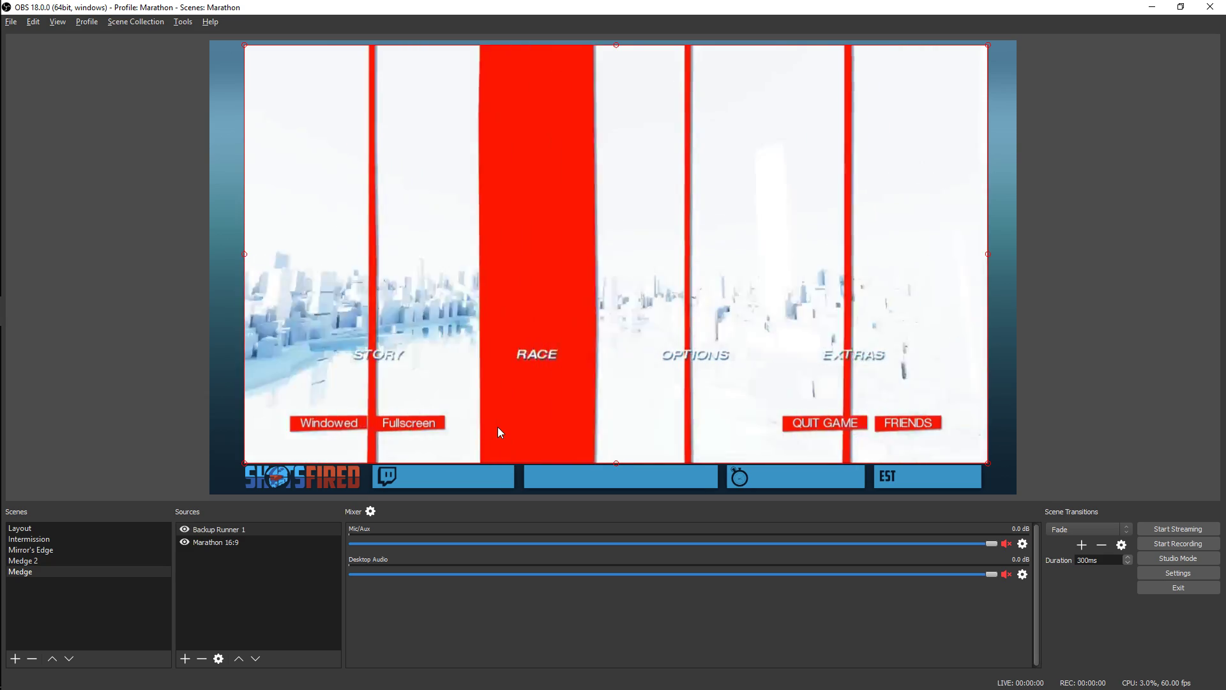
right_click(237, 529)
left_click(280, 591)
left_click(504, 383)
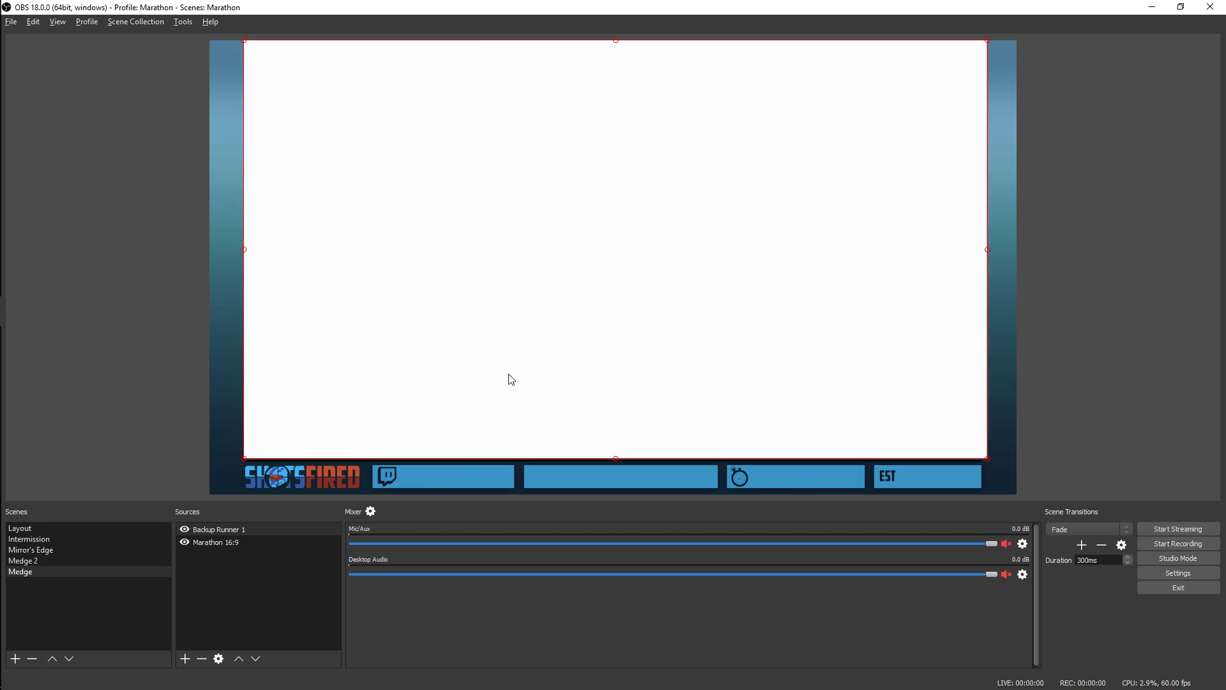
mouse_move(585, 387)
left_mouse_down()
mouse_move(588, 397)
mouse_move(583, 385)
left_mouse_up()
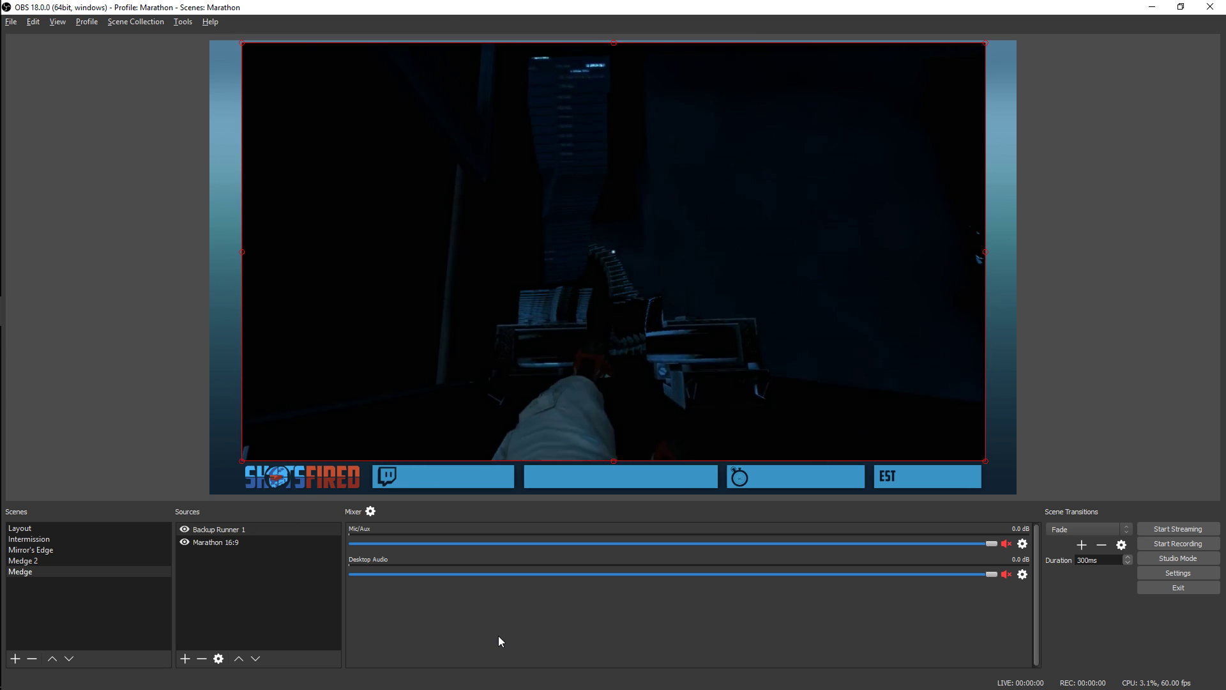
Open Backup Runner 1 for interaction to examine its stream player and playback controls, and close the interaction window
left_click(225, 543)
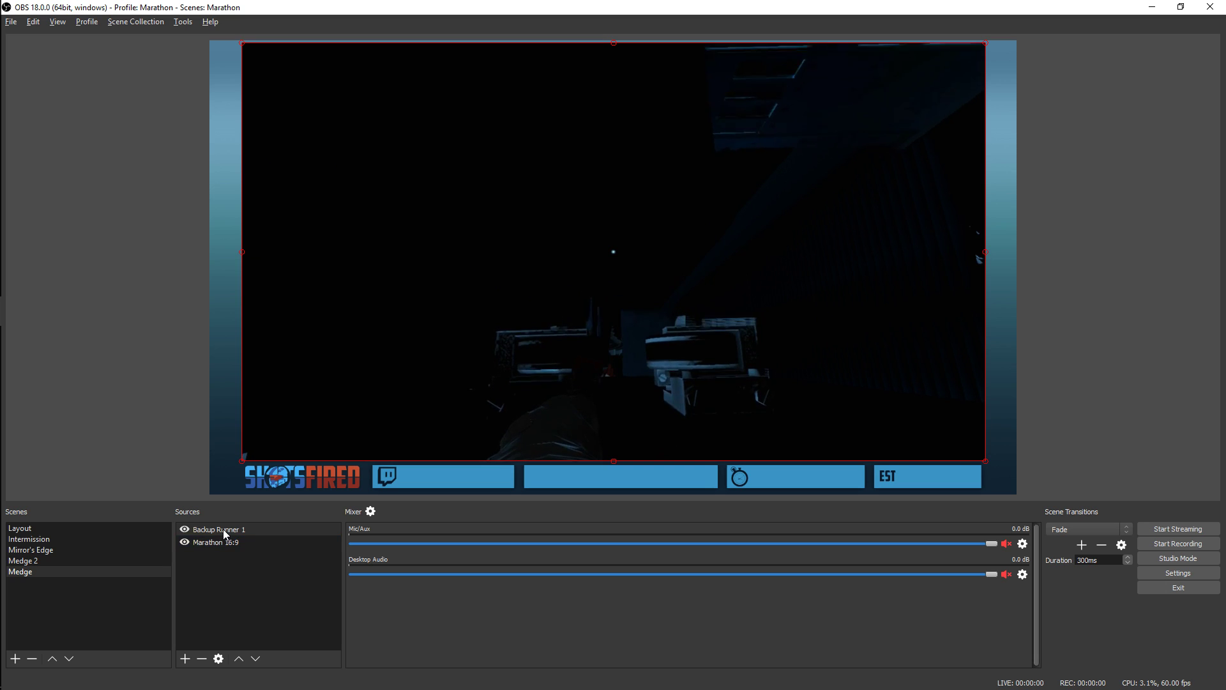
right_click(224, 530)
left_click(264, 577)
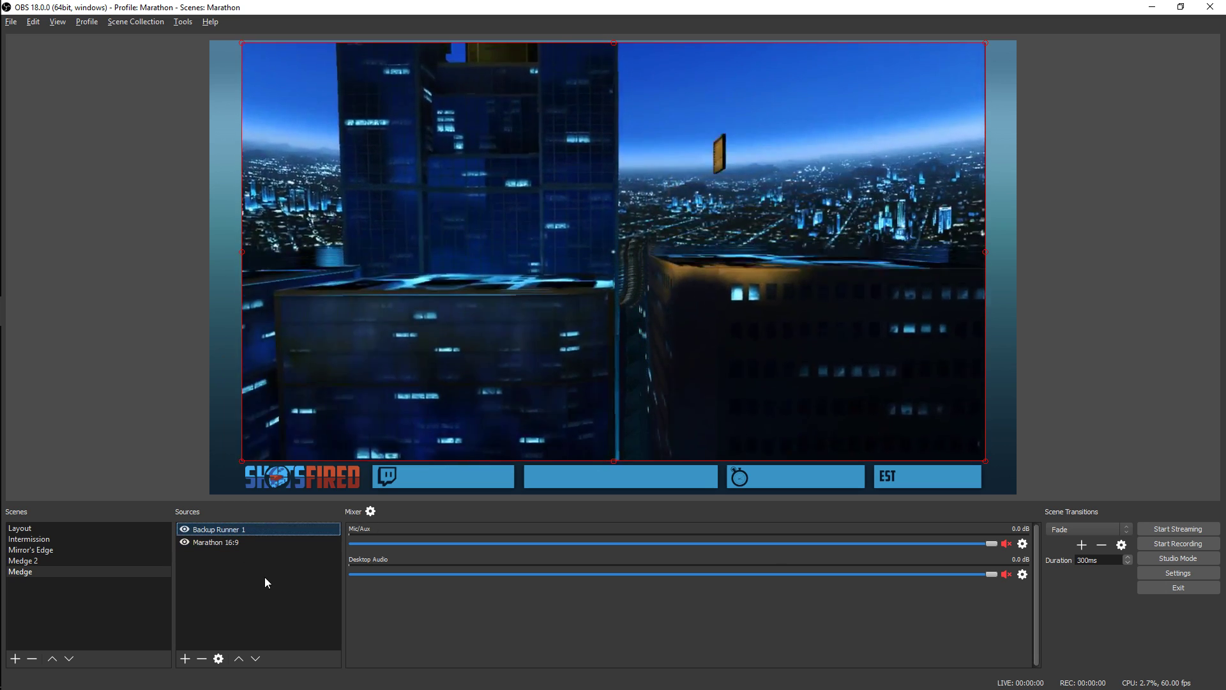
right_click(235, 528)
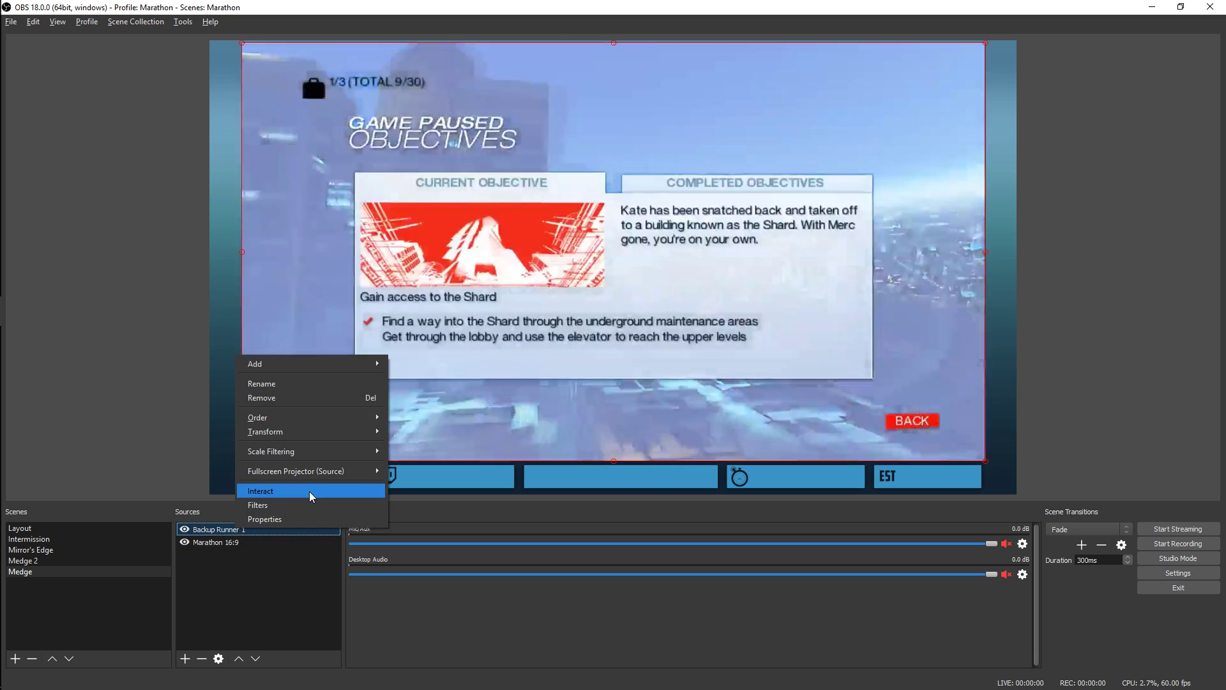
left_click(309, 492)
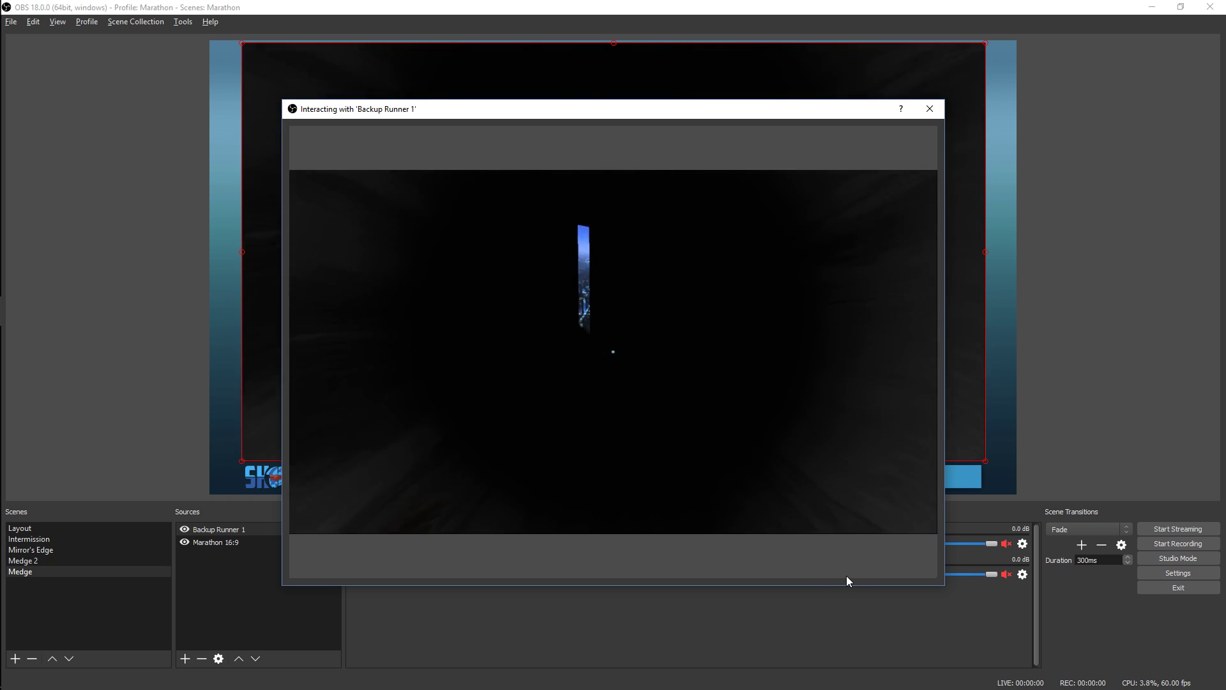
left_click(930, 109)
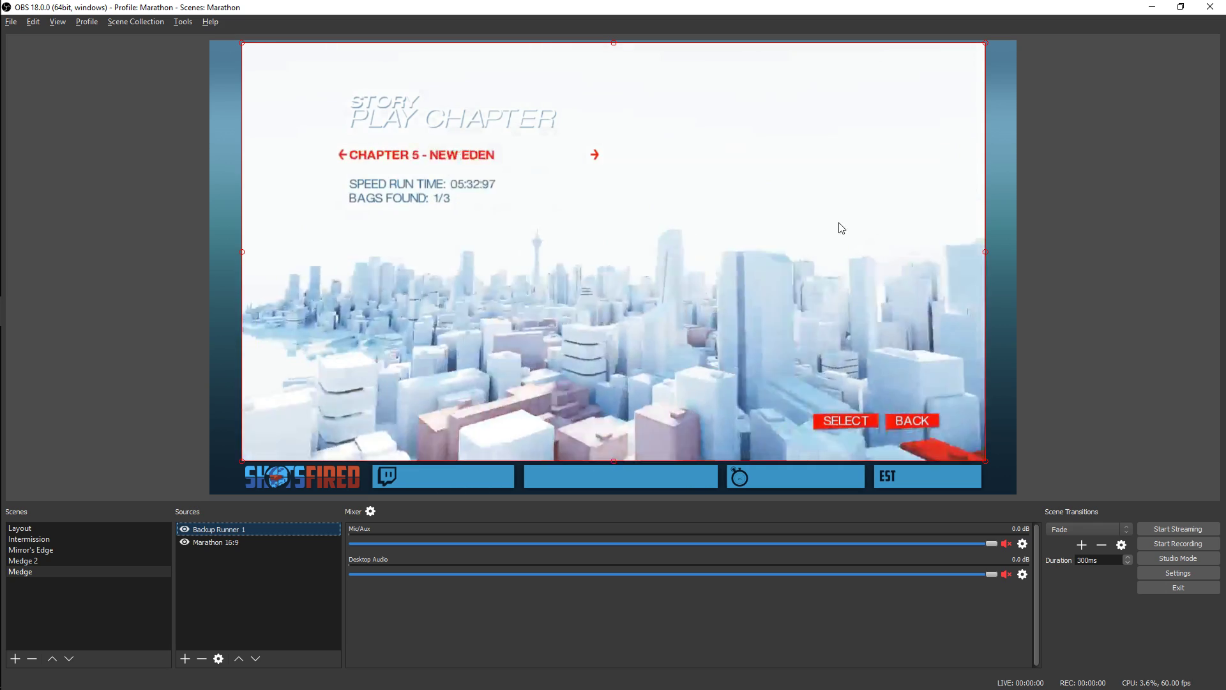
right_click(239, 530)
left_click(277, 502)
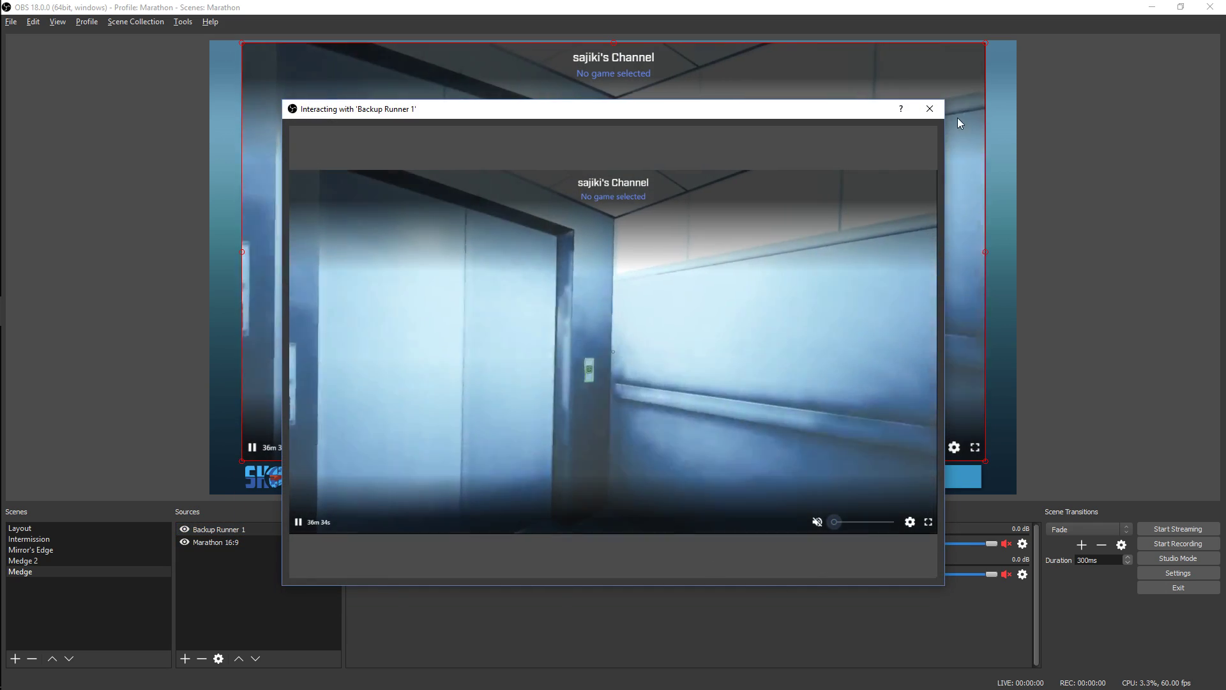
left_click(930, 109)
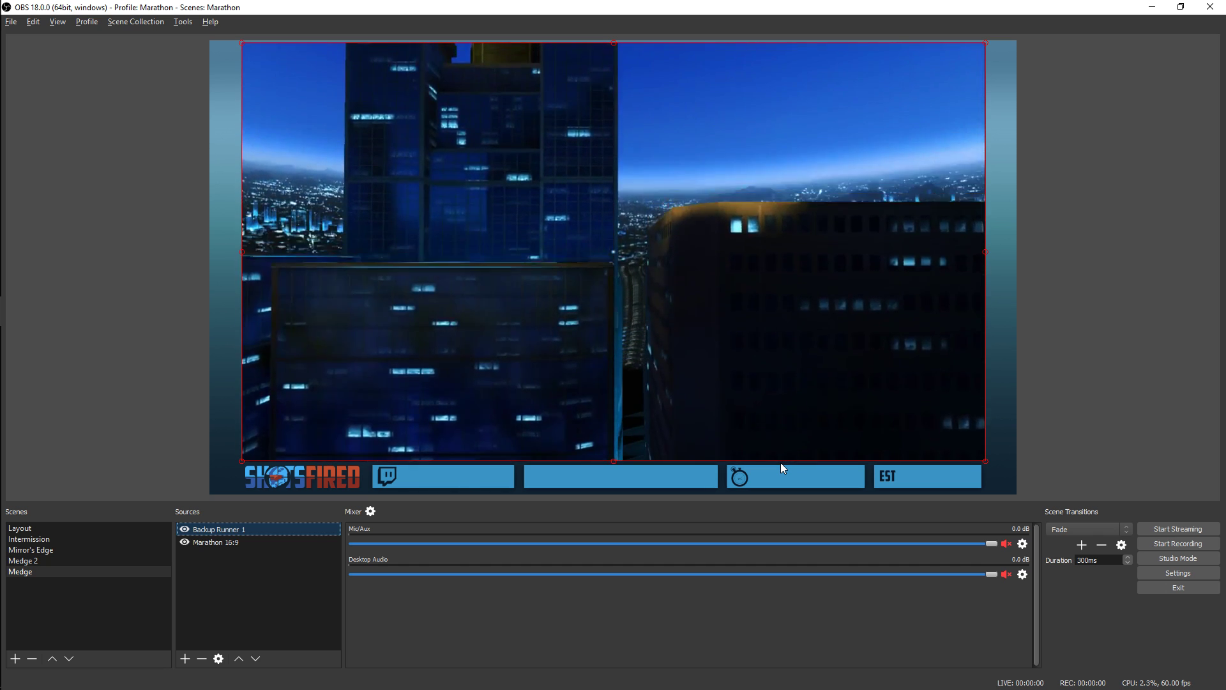
Switch to the Mirror's Edge scene and look over the options available for the Medge Game source
left_click(91, 549)
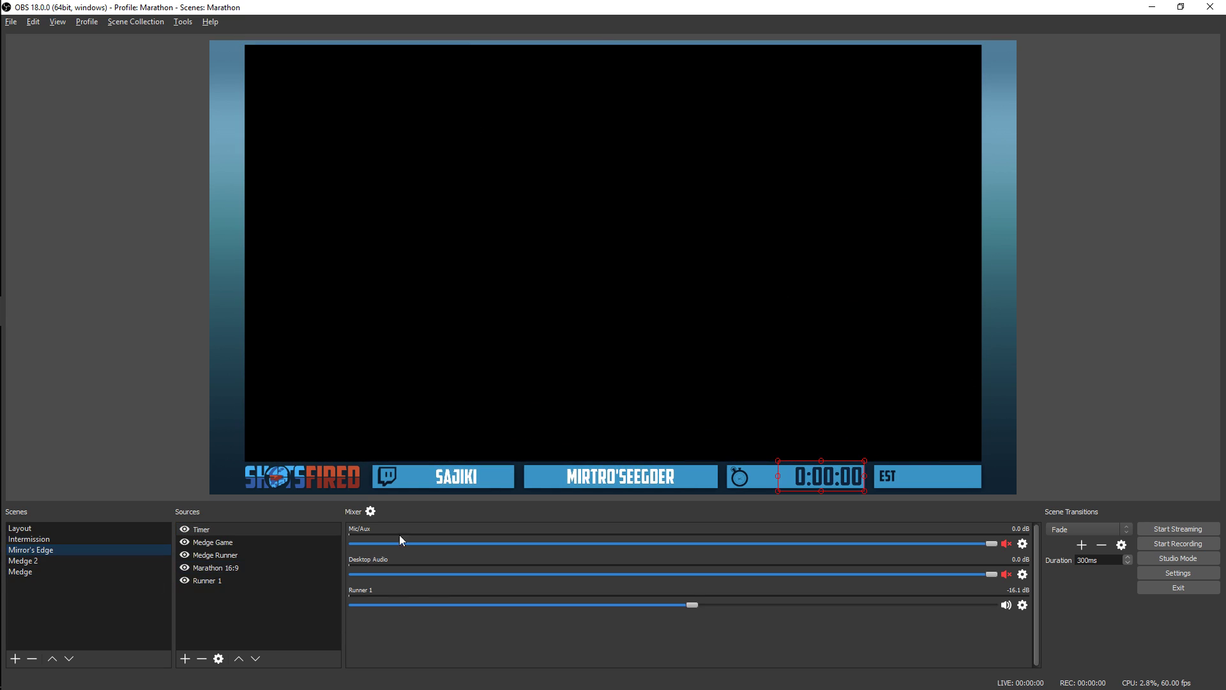
right_click(234, 544)
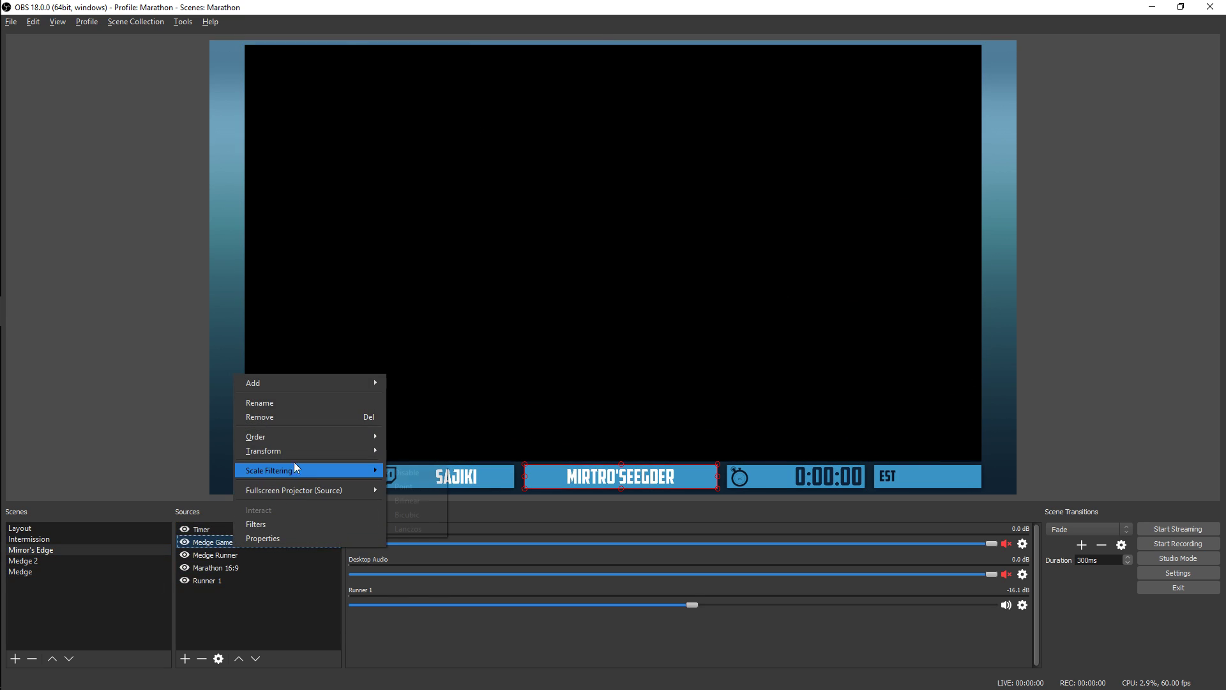
mouse_move(298, 450)
left_click(265, 612)
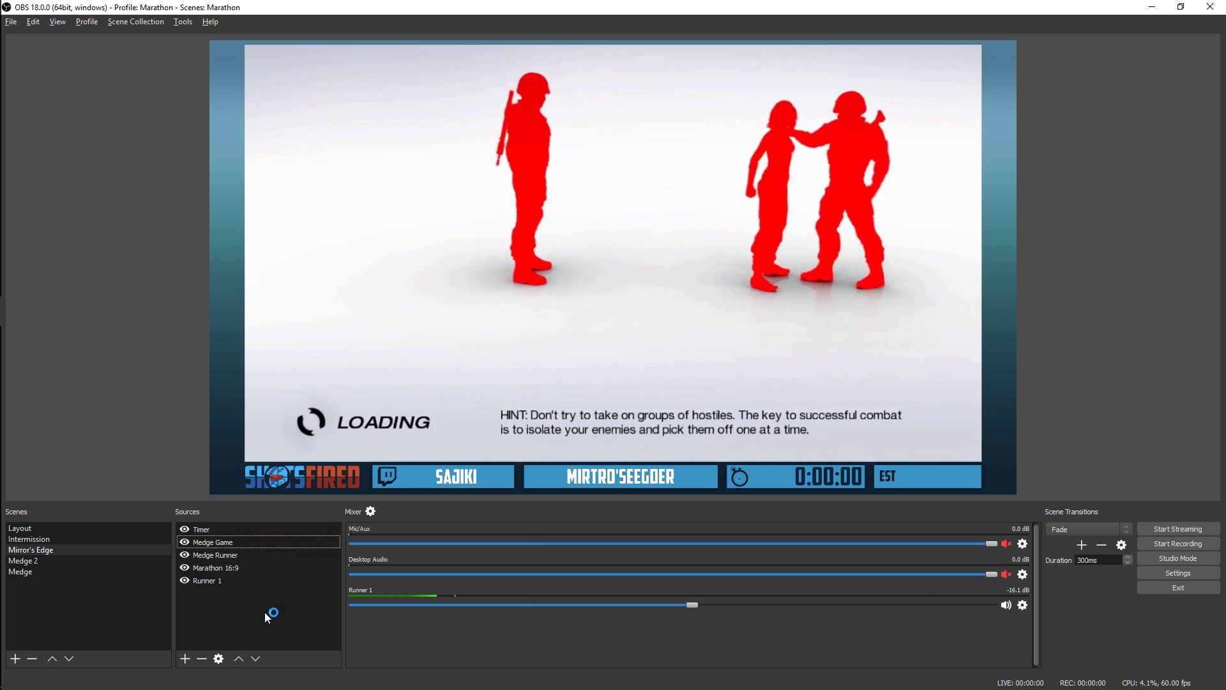